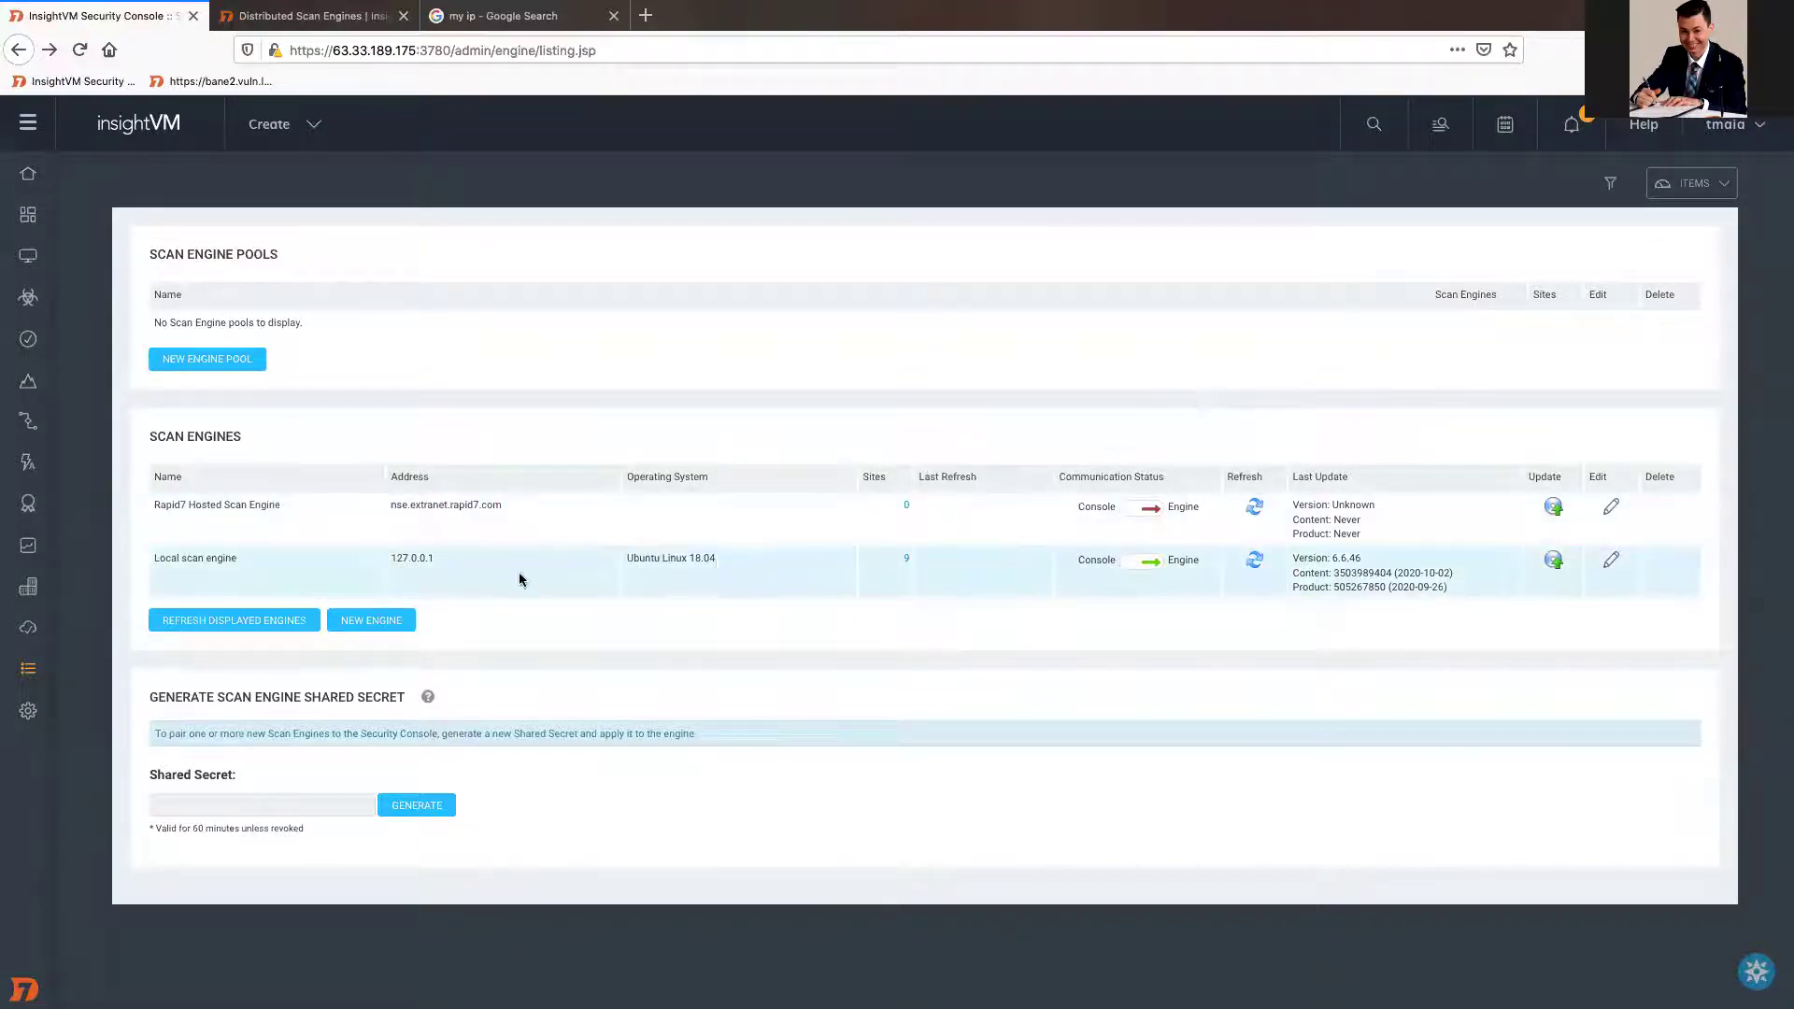
Add and save a scan engine named 'Kali' at 109.255.91.7, then briefly check the Kali VM.
{"action": "left_click", "coordinate": [371, 622]}
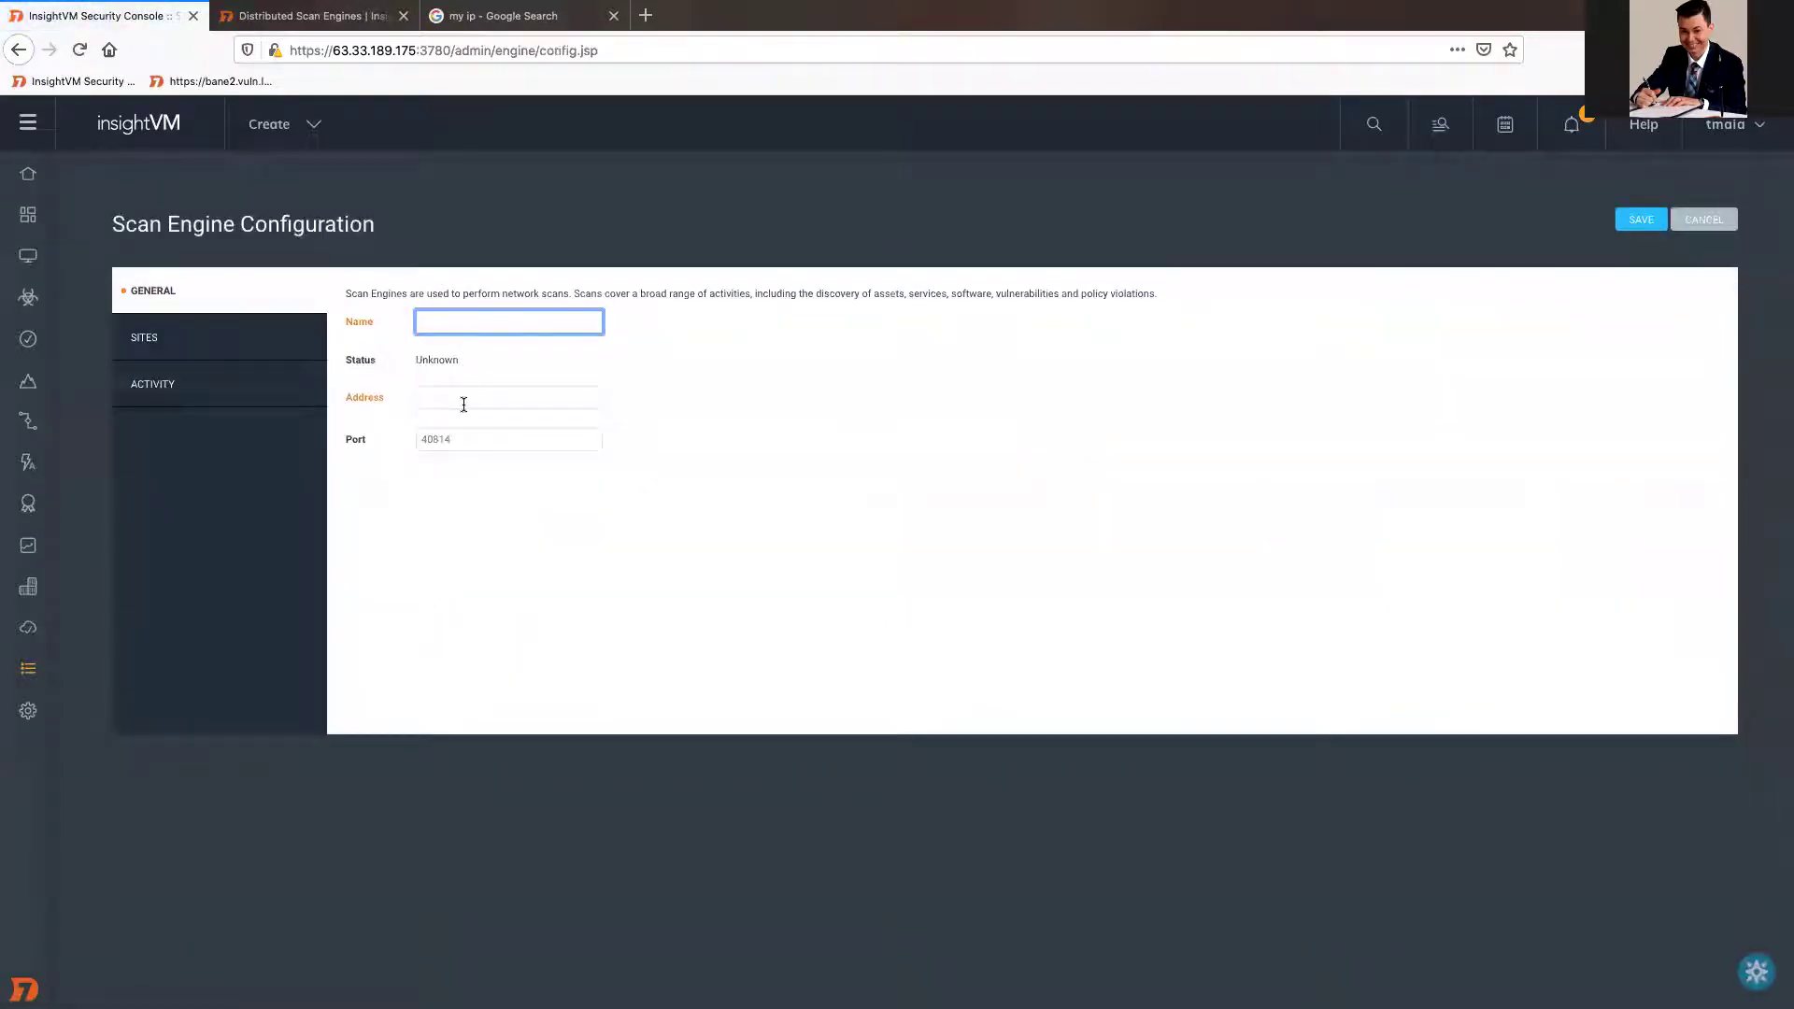
{"action": "left_click", "coordinate": [464, 400]}
{"action": "type", "text": "109.255.31.7"}
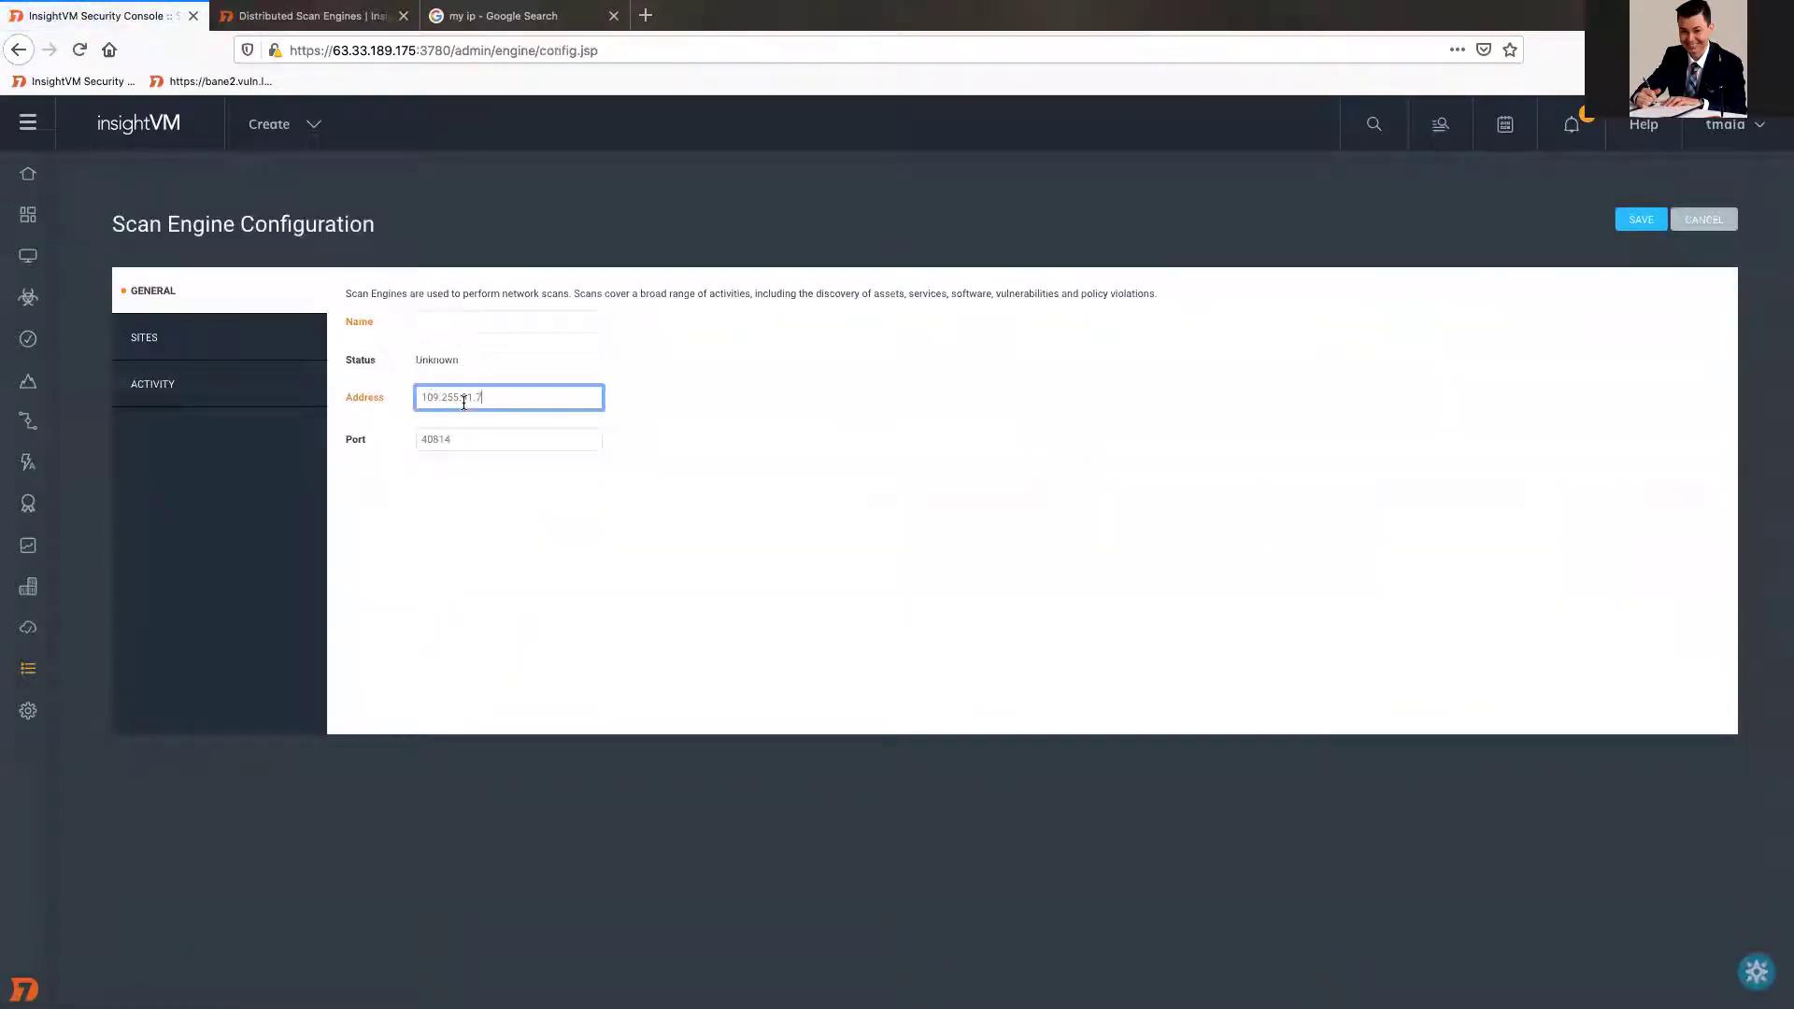
{"action": "left_click", "coordinate": [501, 319]}
{"action": "type", "text": "Ka"}
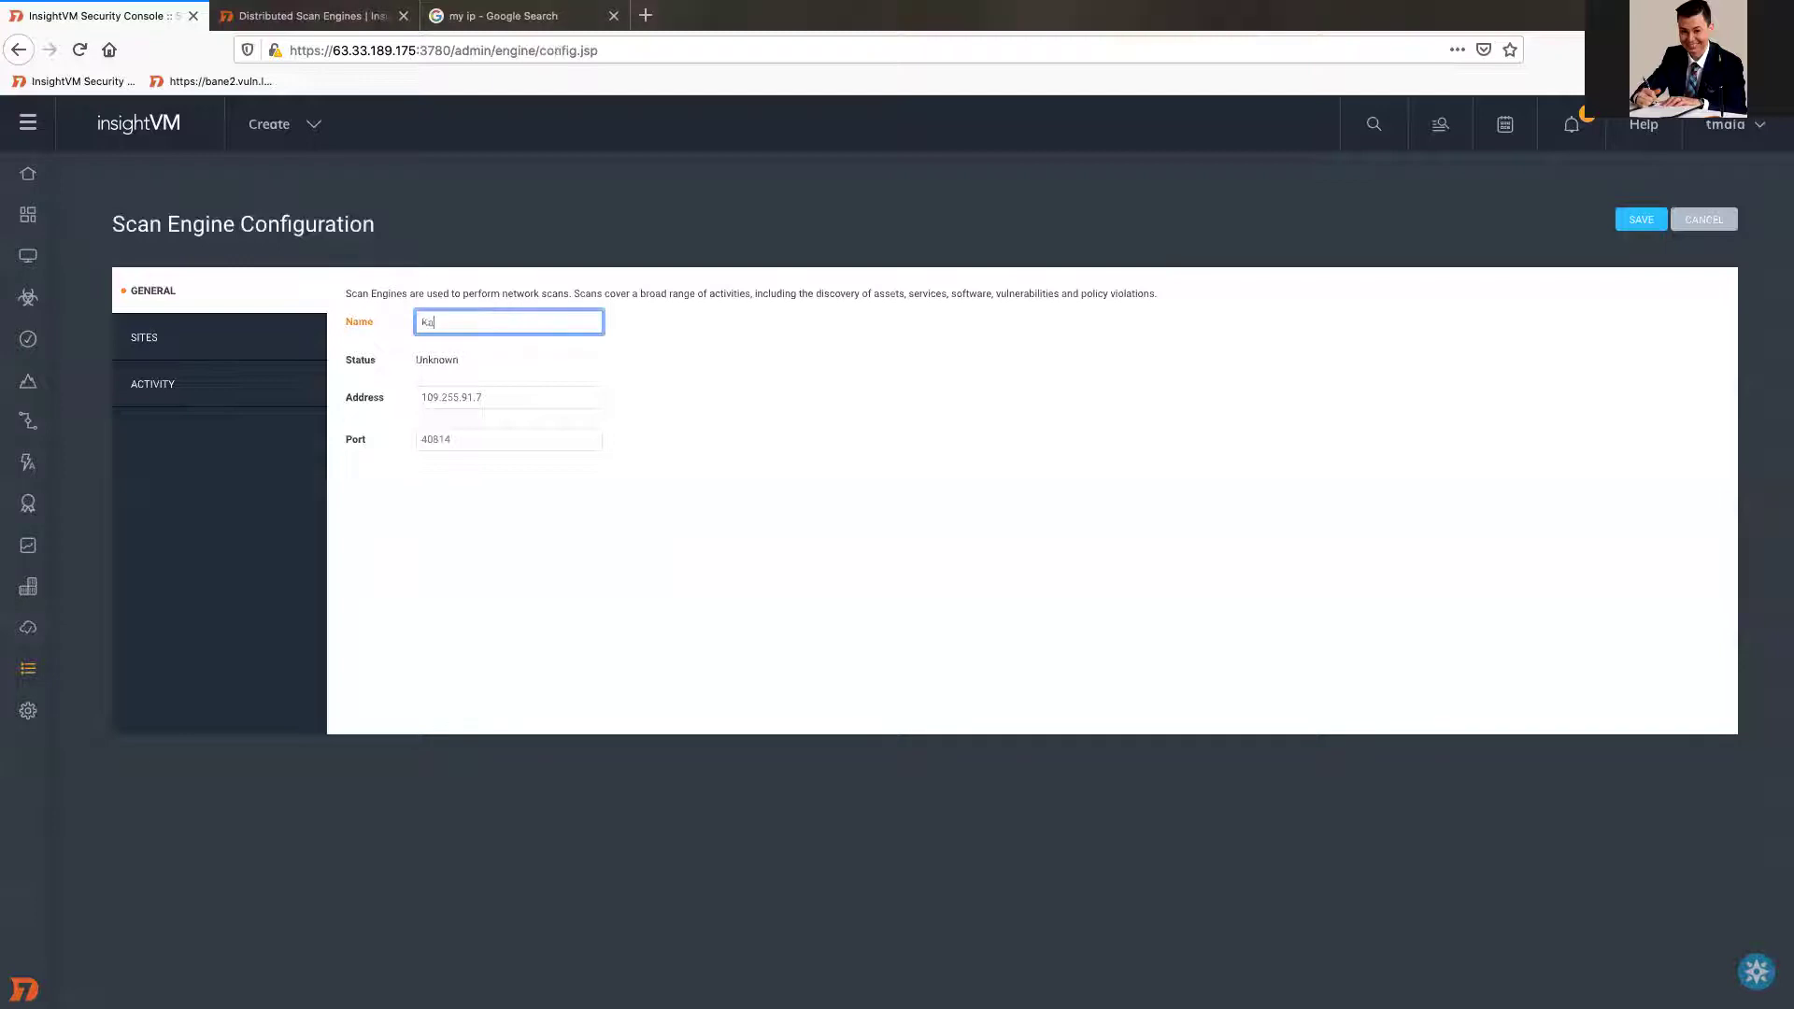
{"action": "type", "text": "li"}
{"action": "left_click", "coordinate": [1653, 220]}
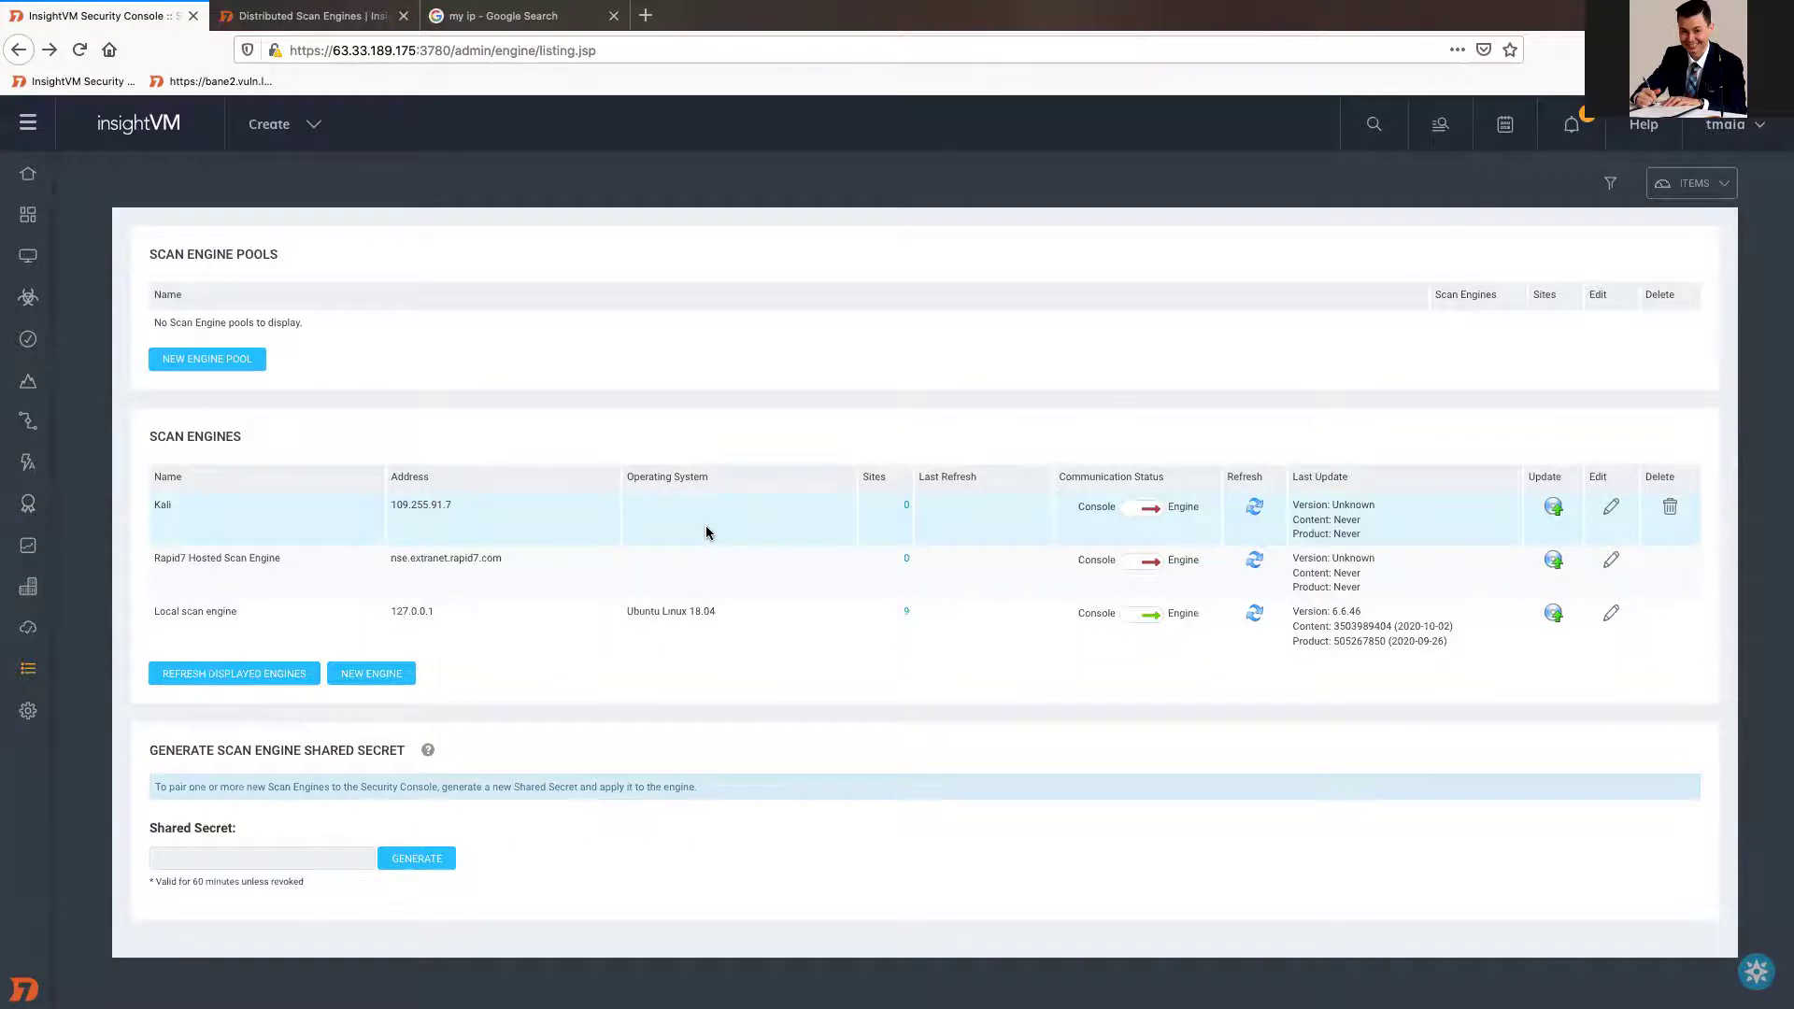
{"action": "key", "text": "ctrl+Right"}
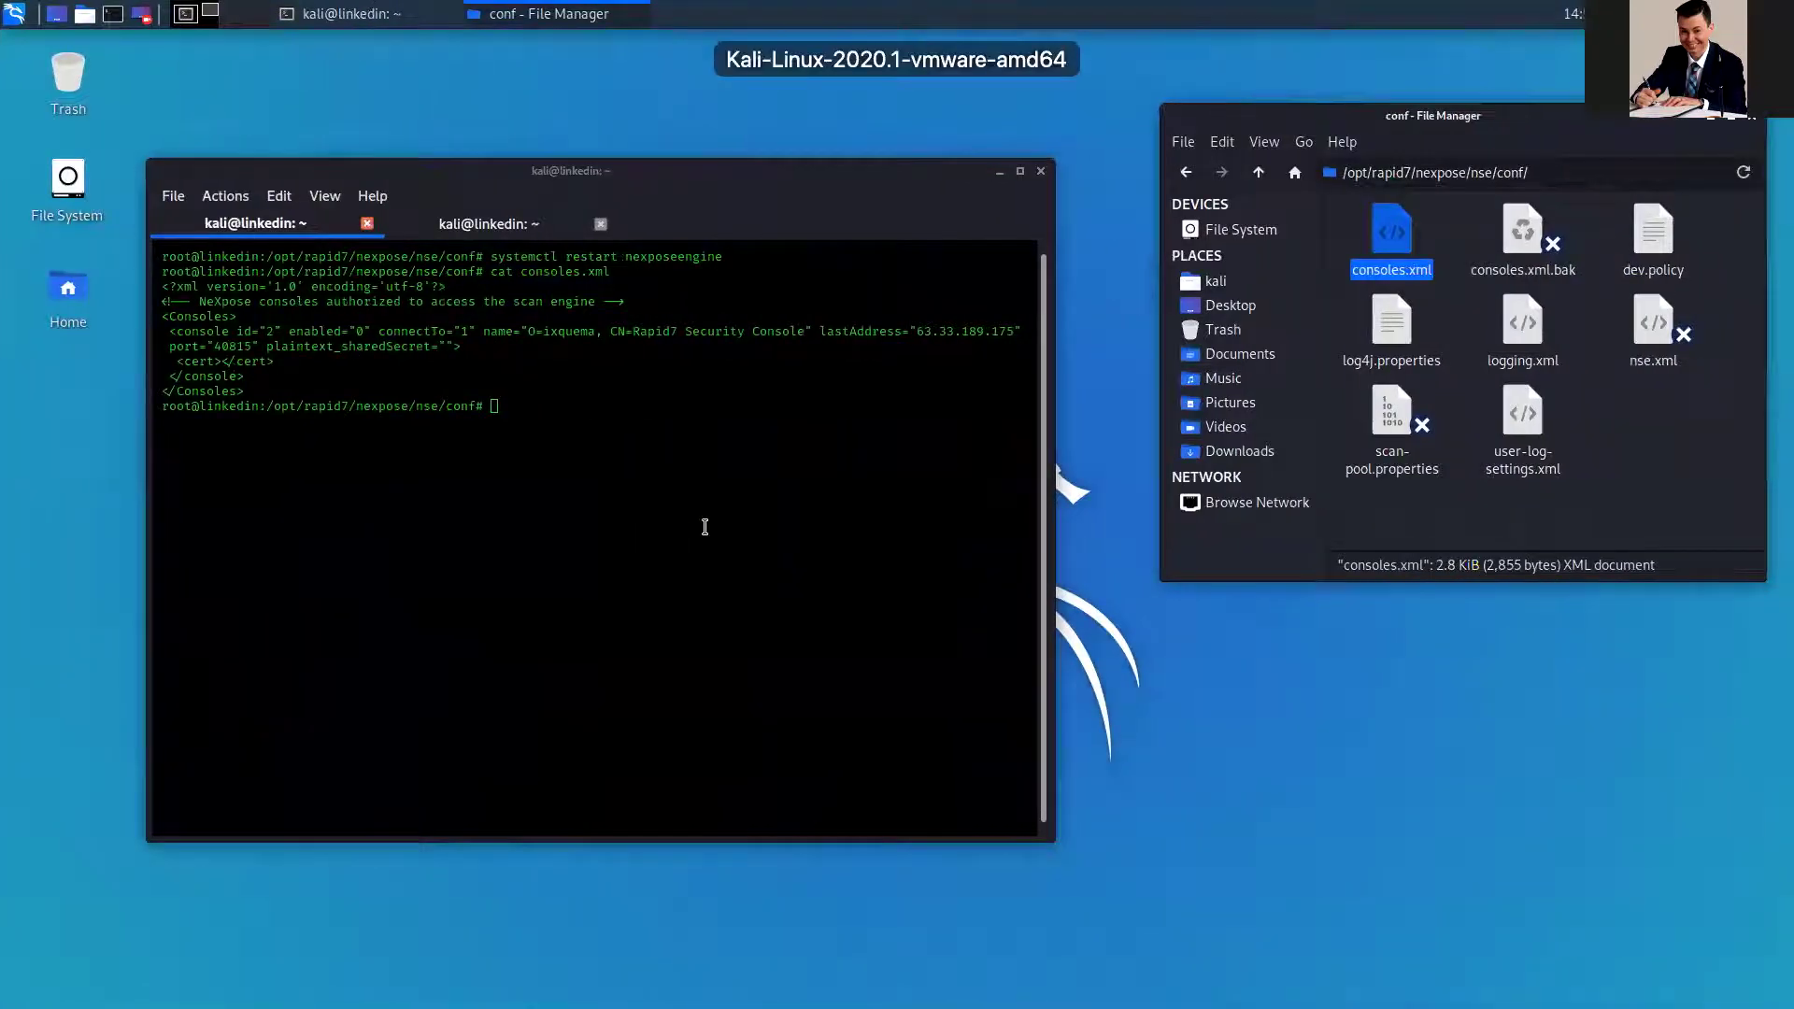
{"action": "key", "text": "ctrl+Left"}
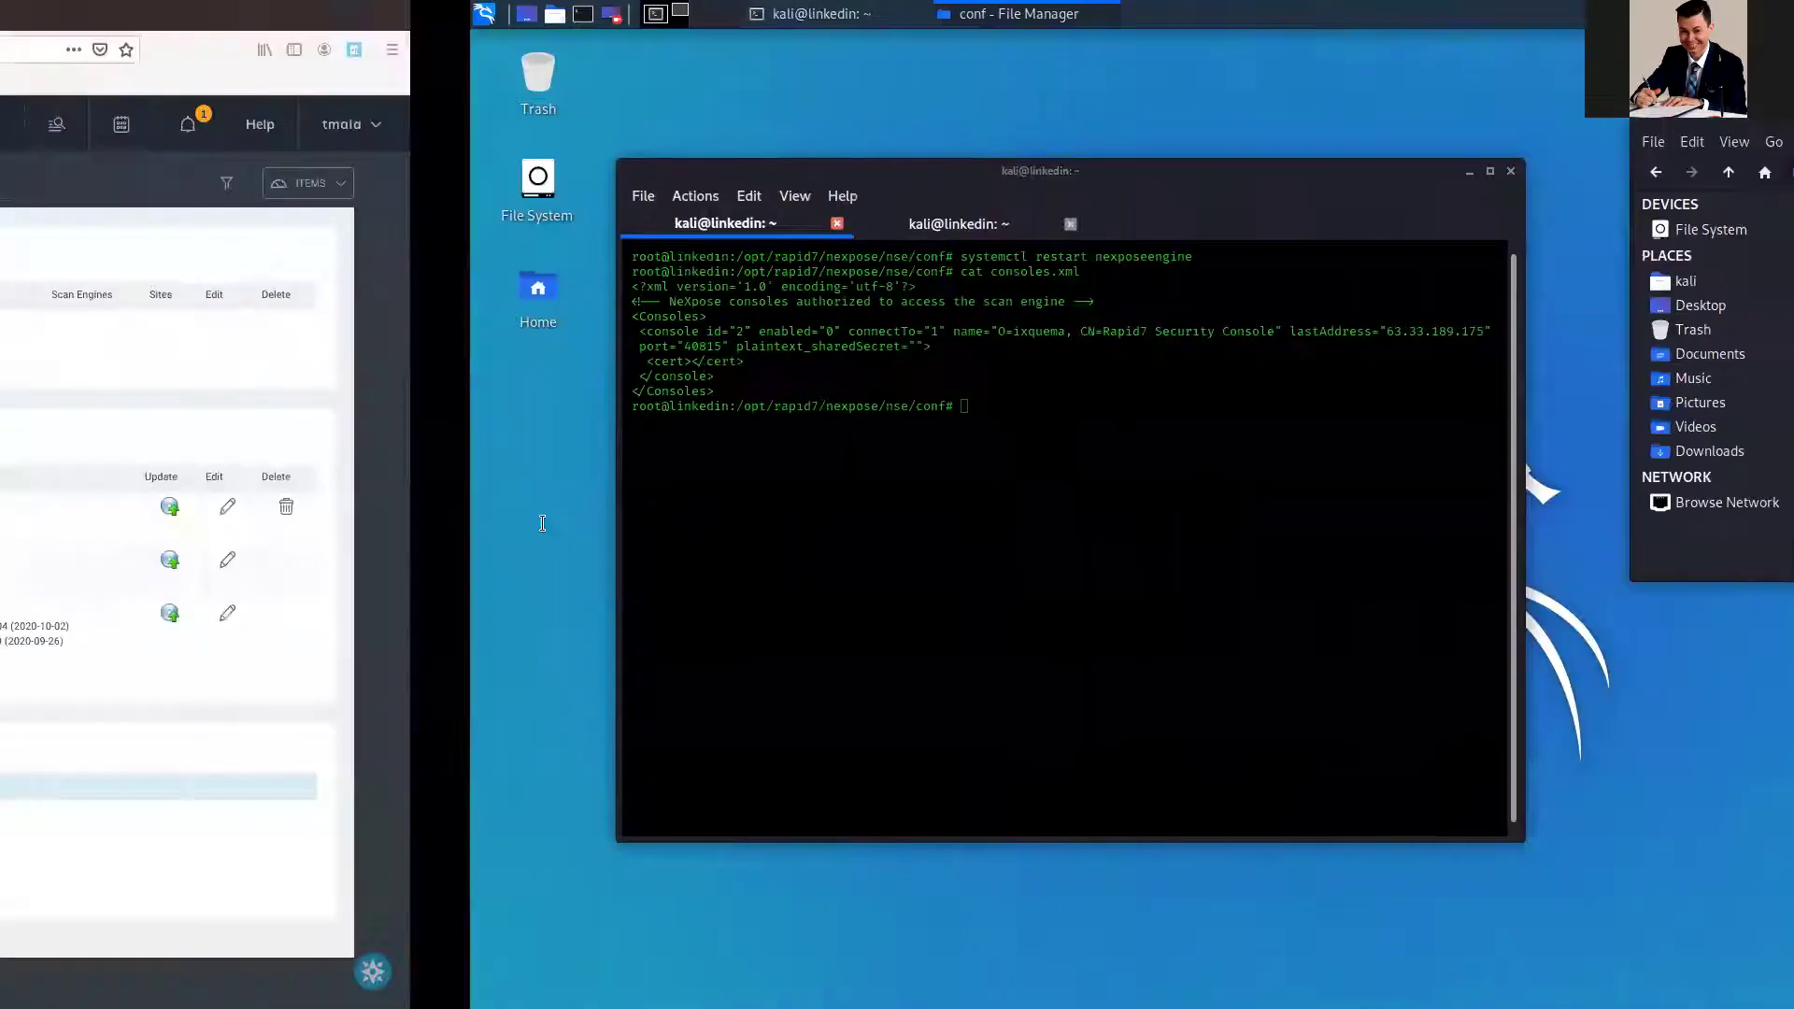
Highlight the Linux and Windows consoles.xml paths in the Distributed Scan Engines documentation.
{"action": "left_click", "coordinate": [333, 28]}
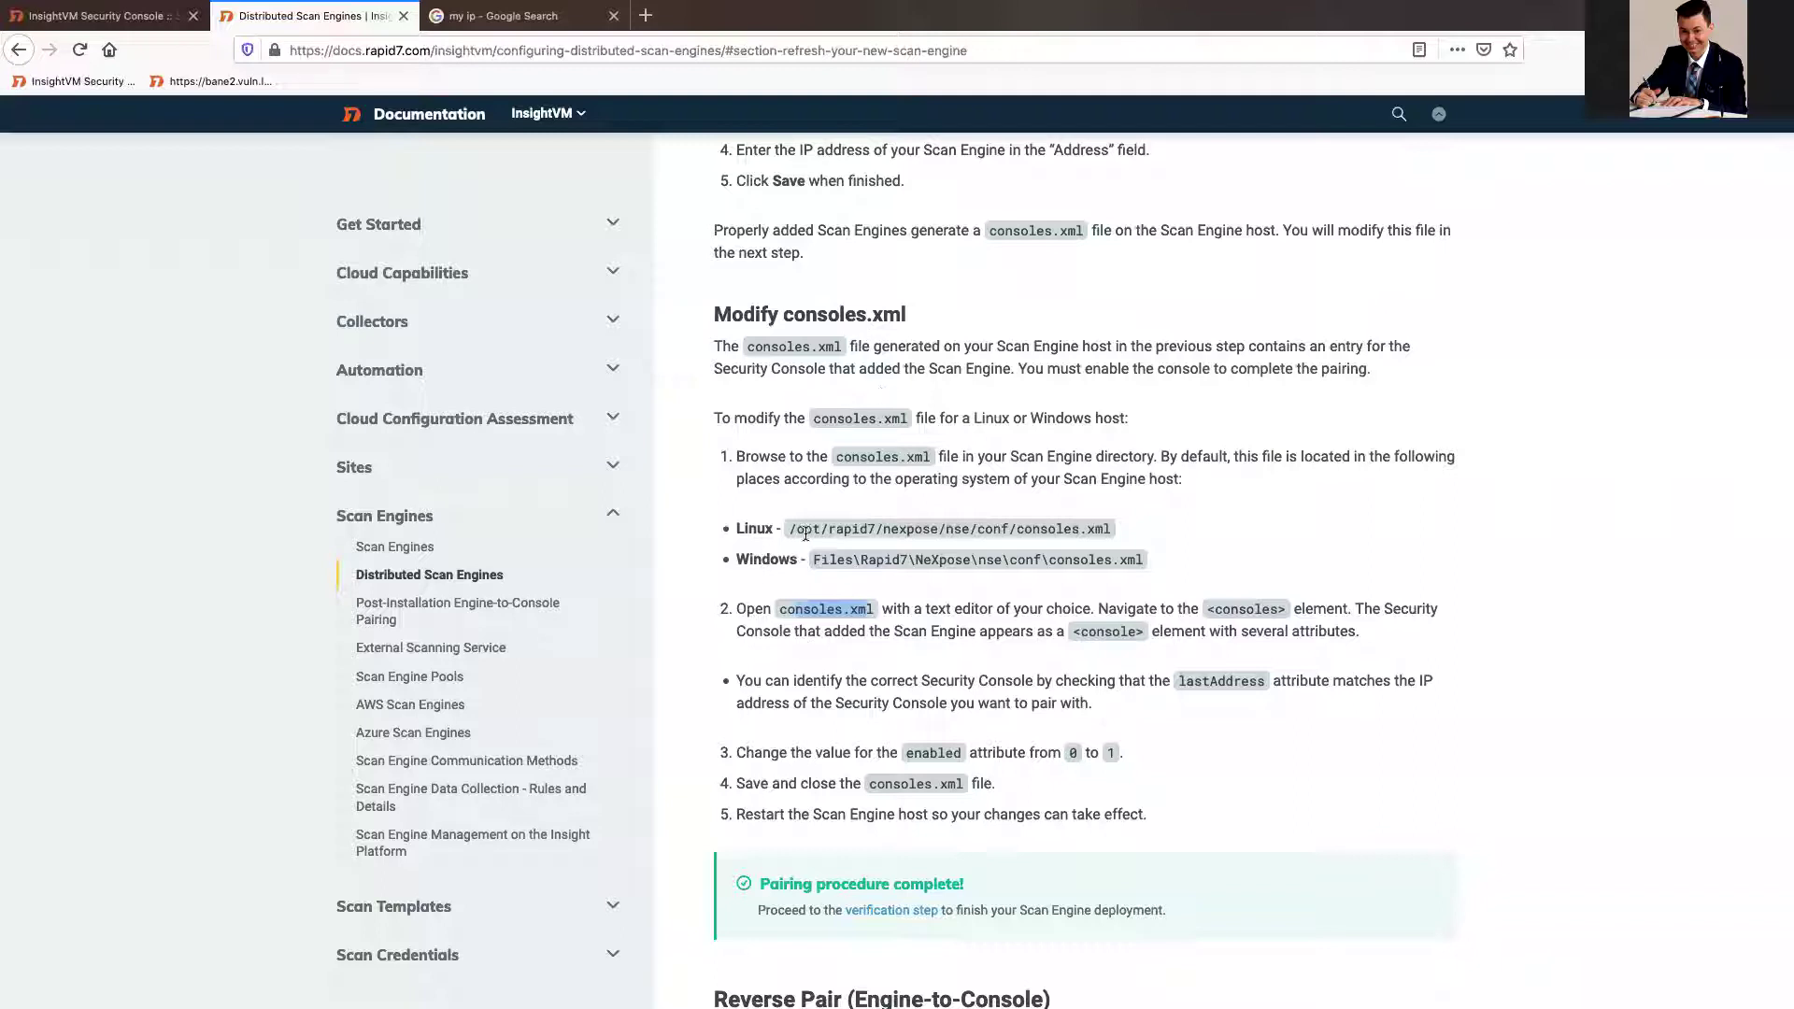
{"action": "left_click_drag", "start_coordinate": [800, 530], "coordinate": [1114, 533]}
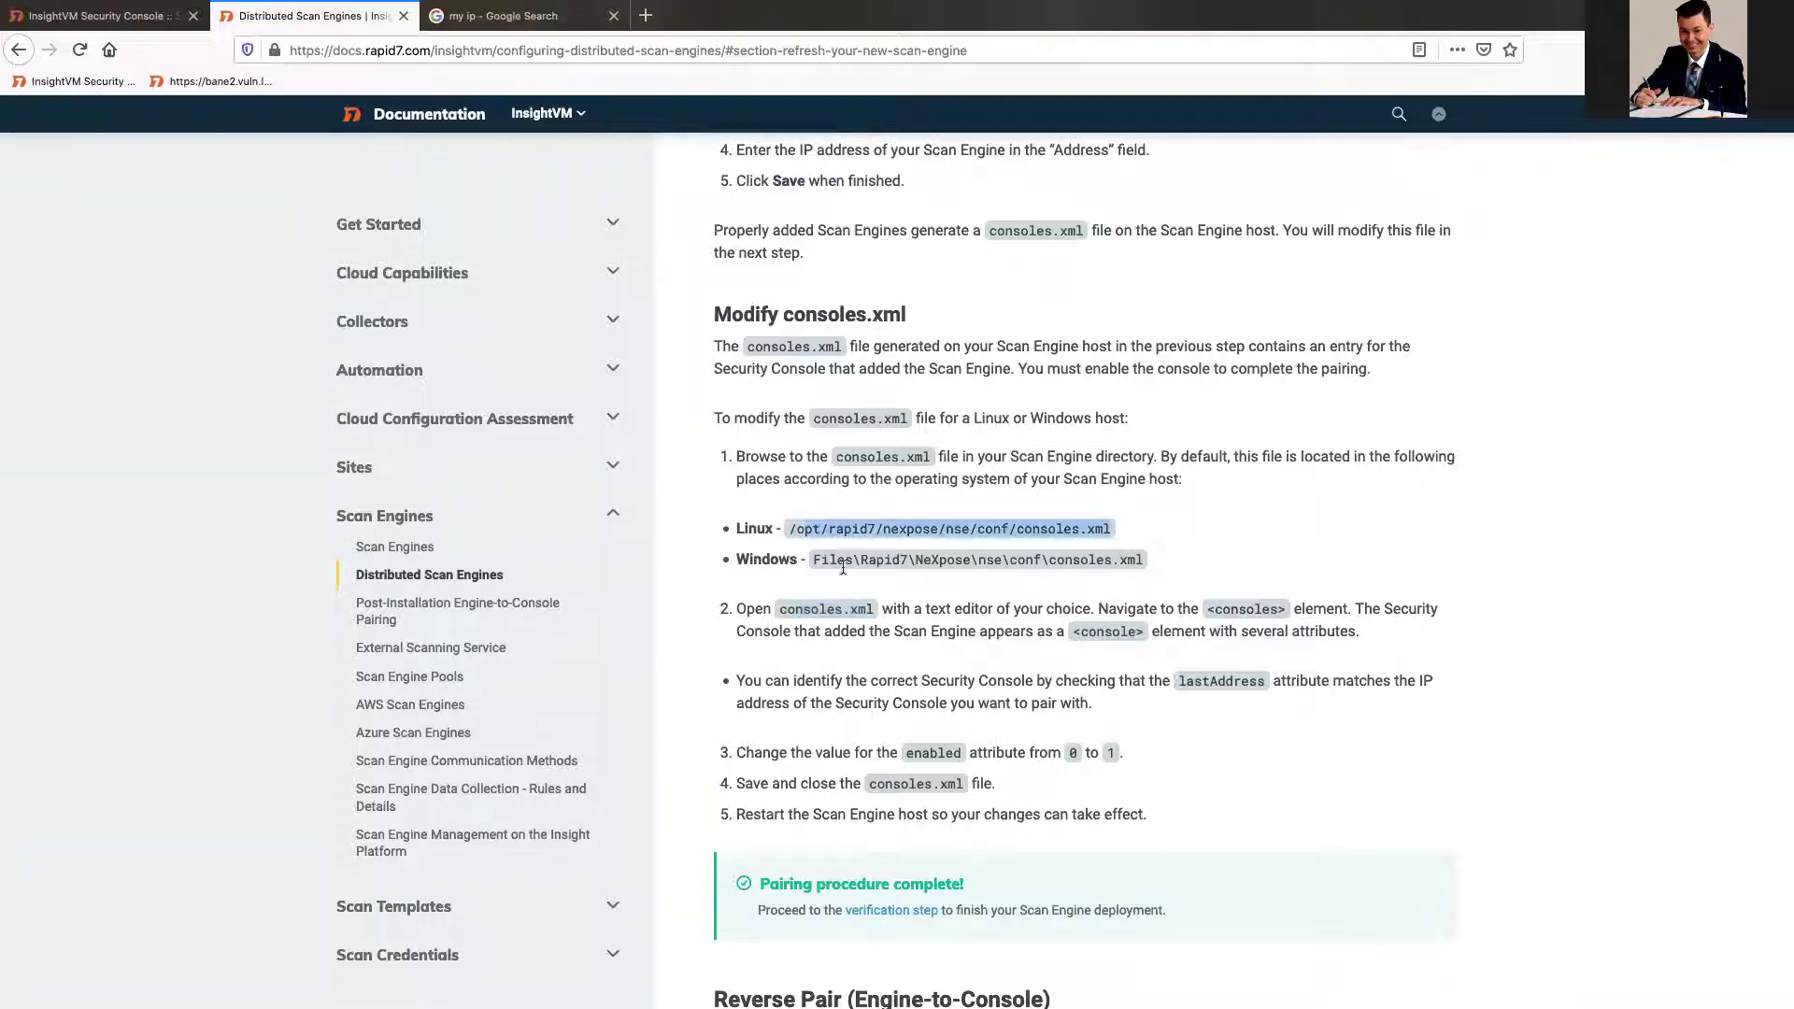
{"action": "left_click_drag", "start_coordinate": [862, 559], "coordinate": [1049, 559]}
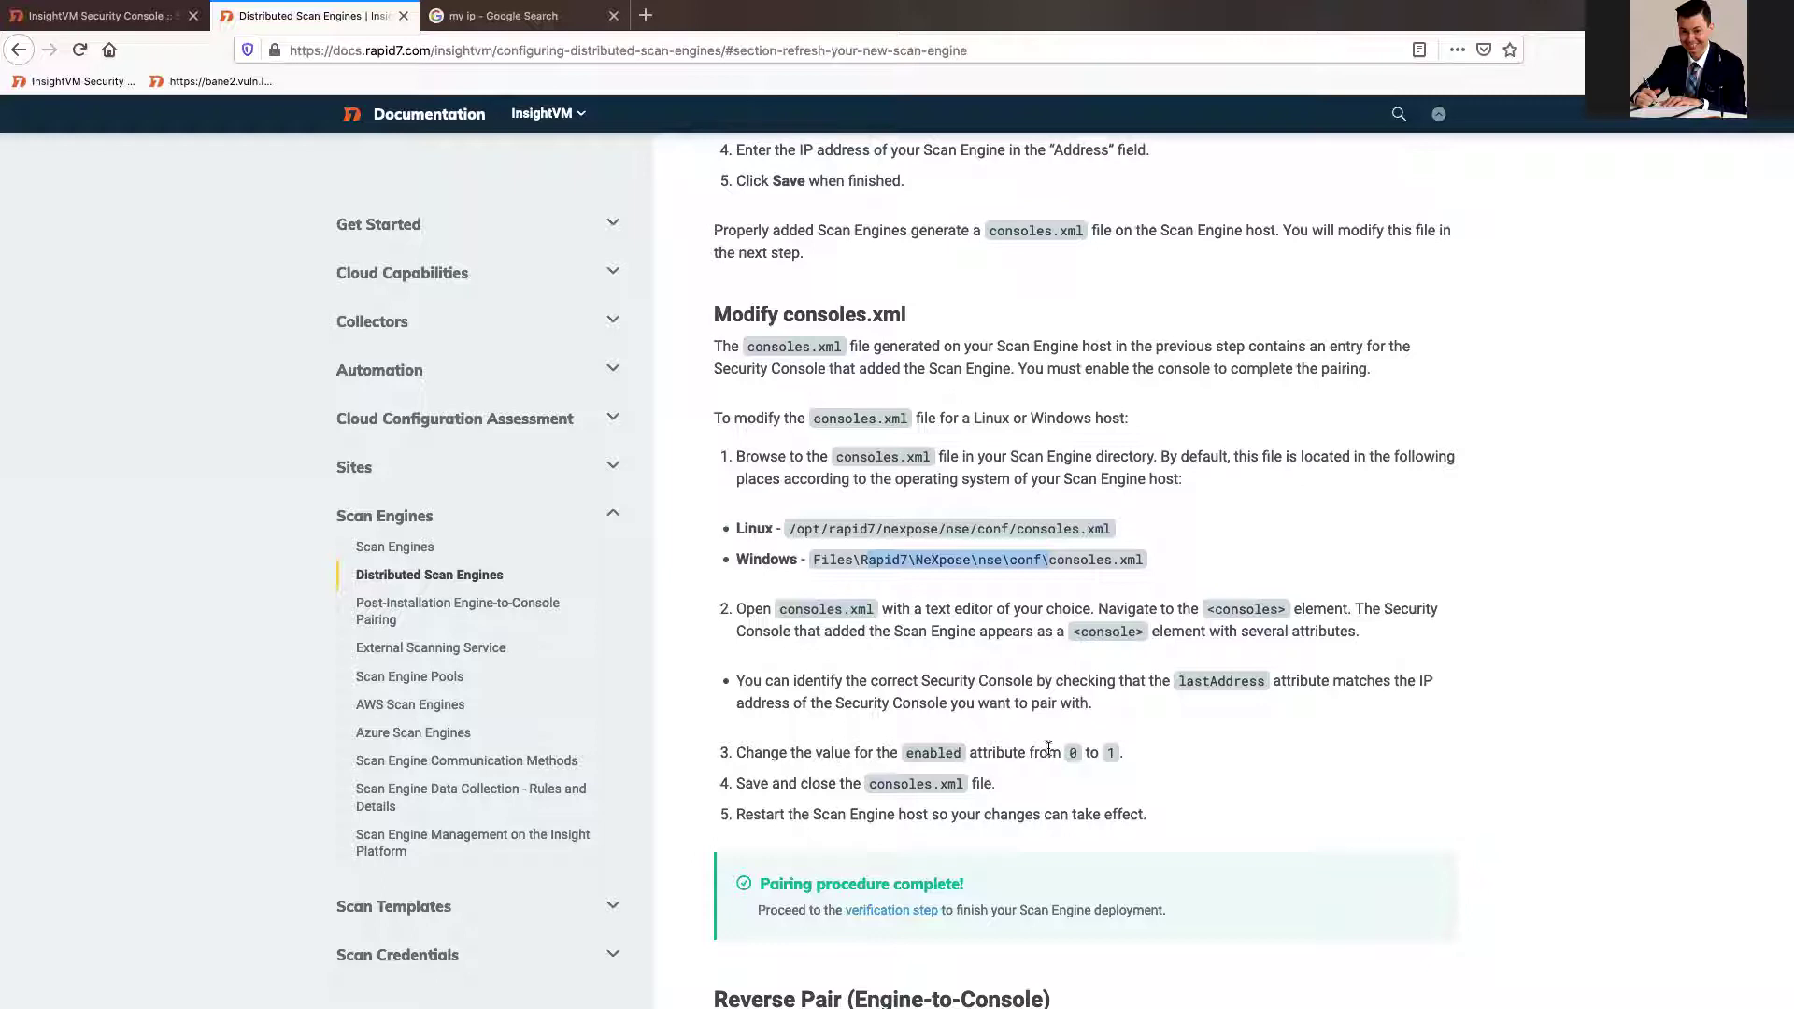
{"action": "key", "text": "ctrl+Right"}
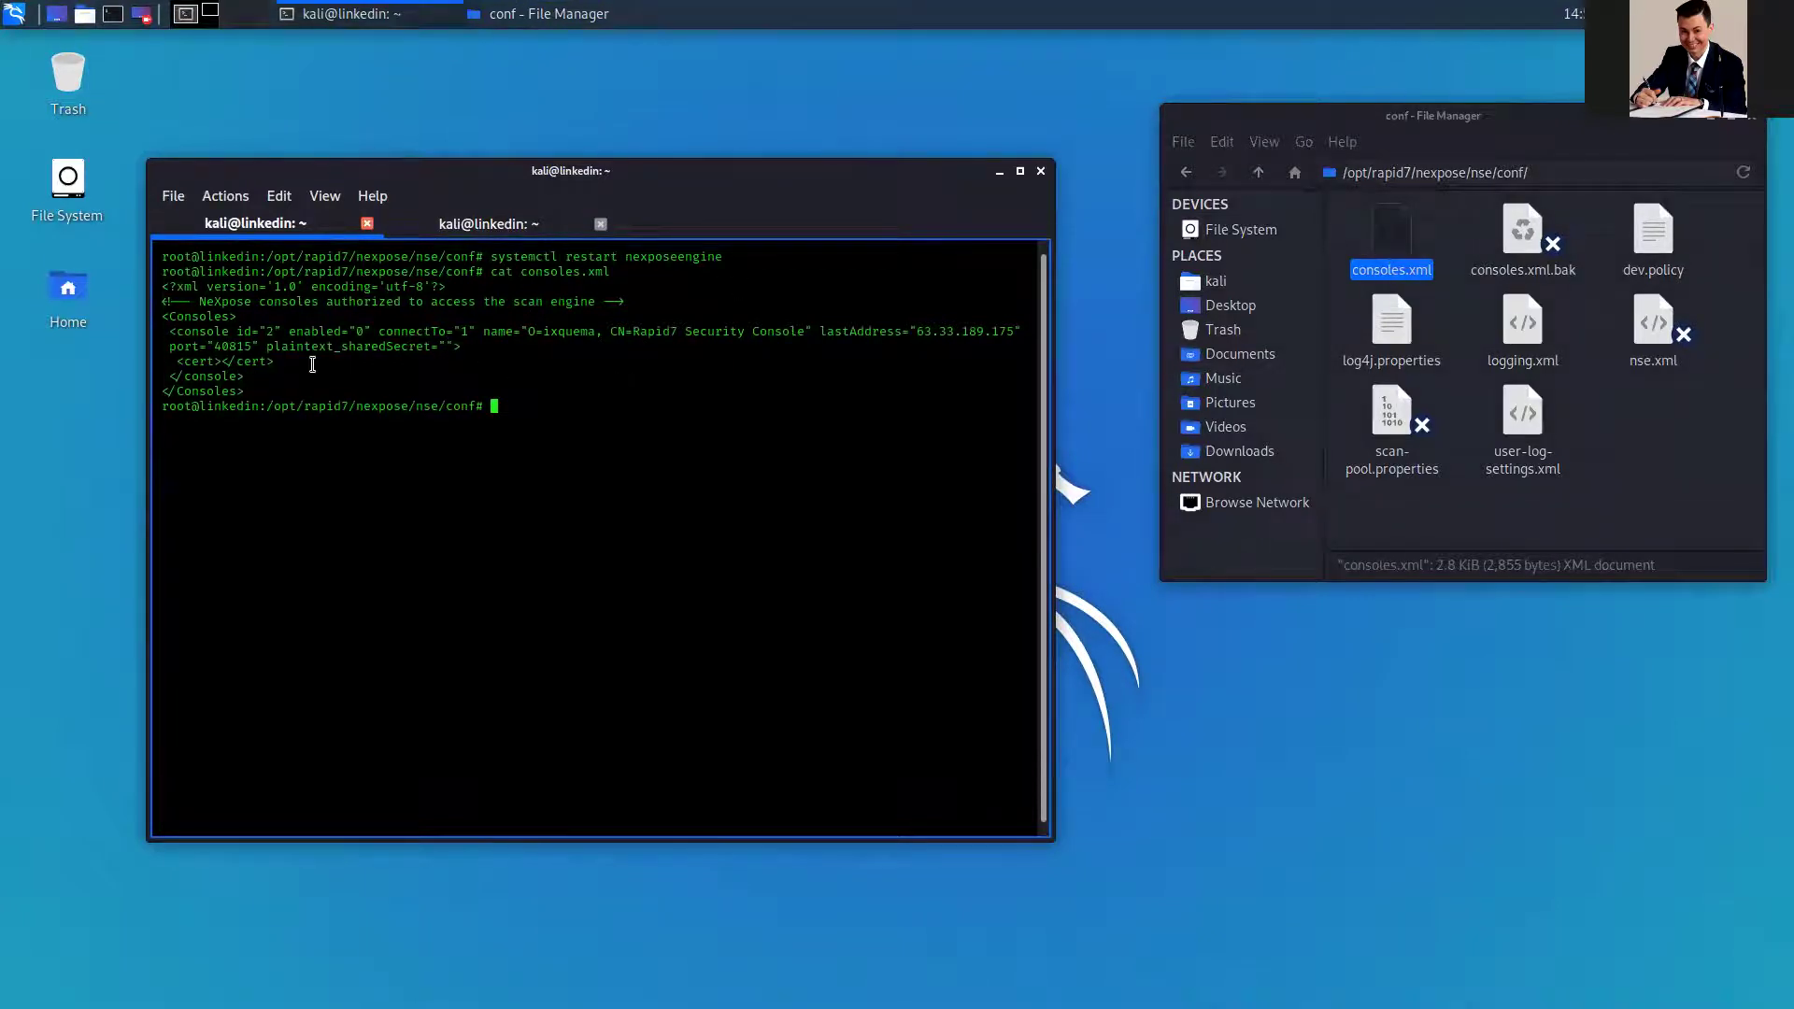
Highlight enabled="0" in the consoles.xml terminal output, then return to the InsightVM Scan Engines list.
{"action": "left_click_drag", "start_coordinate": [358, 329], "coordinate": [369, 330]}
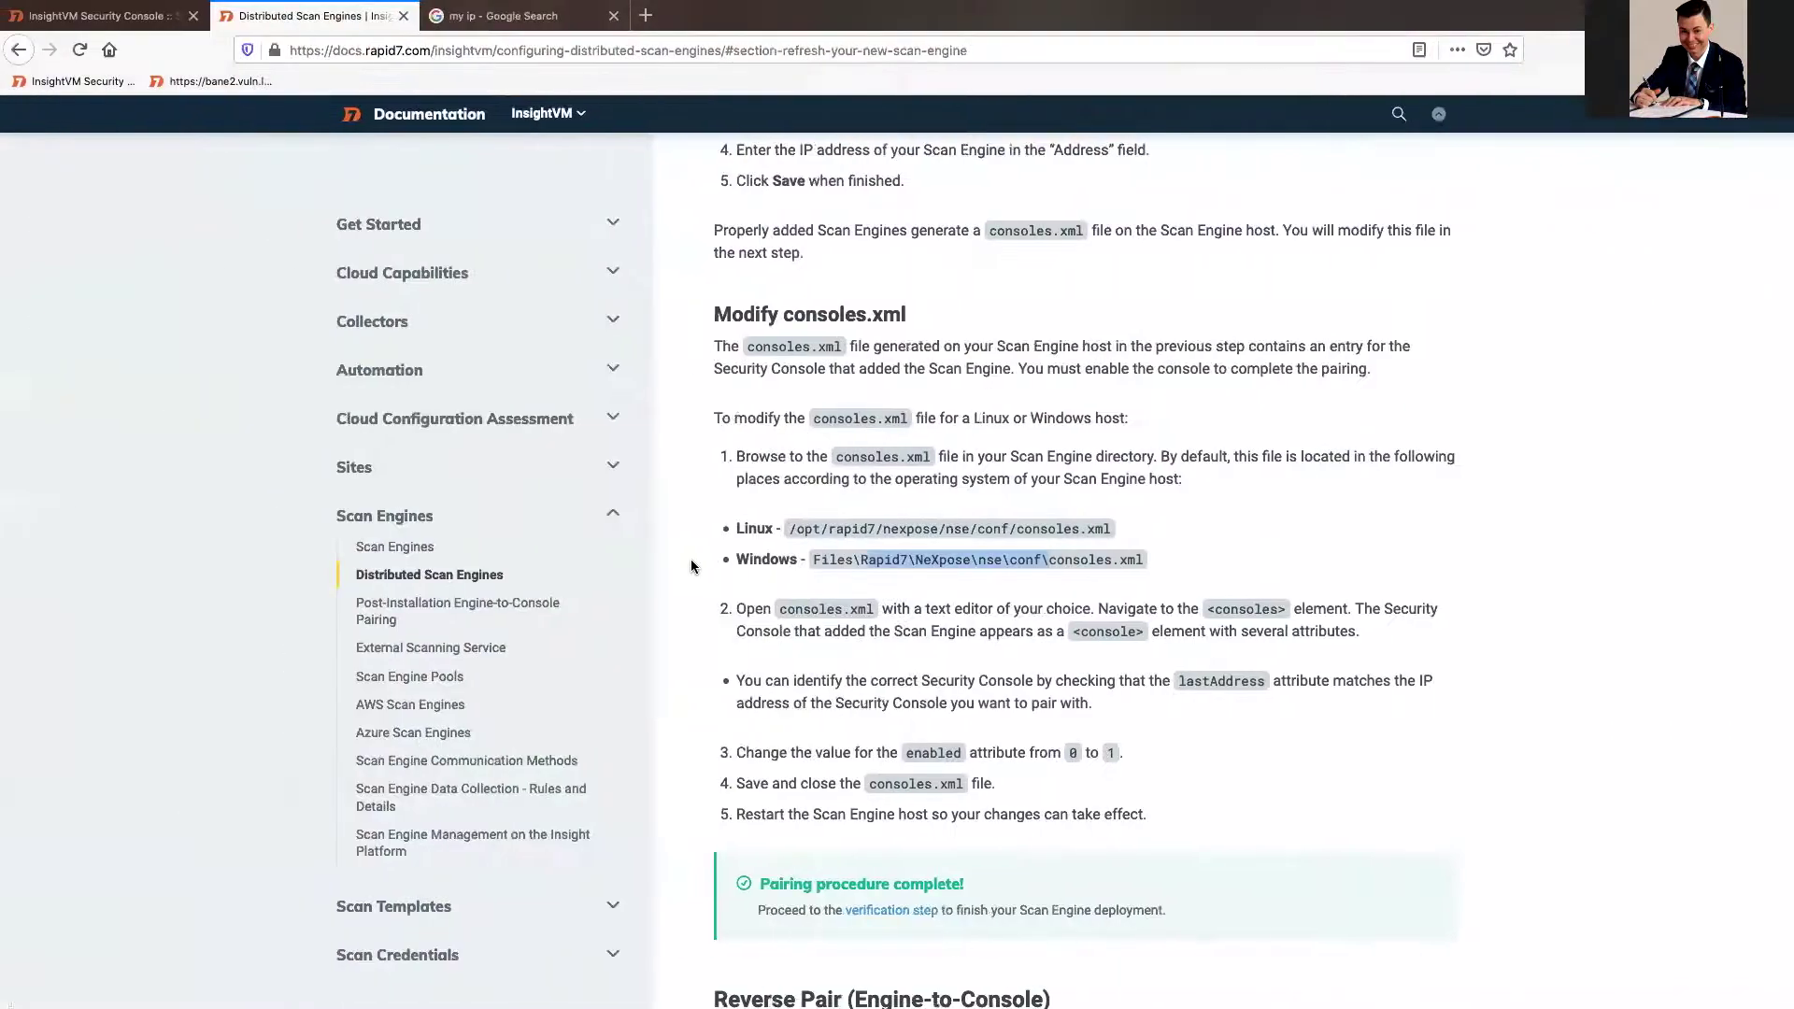
{"action": "key", "text": "ctrl+shift+Tab"}
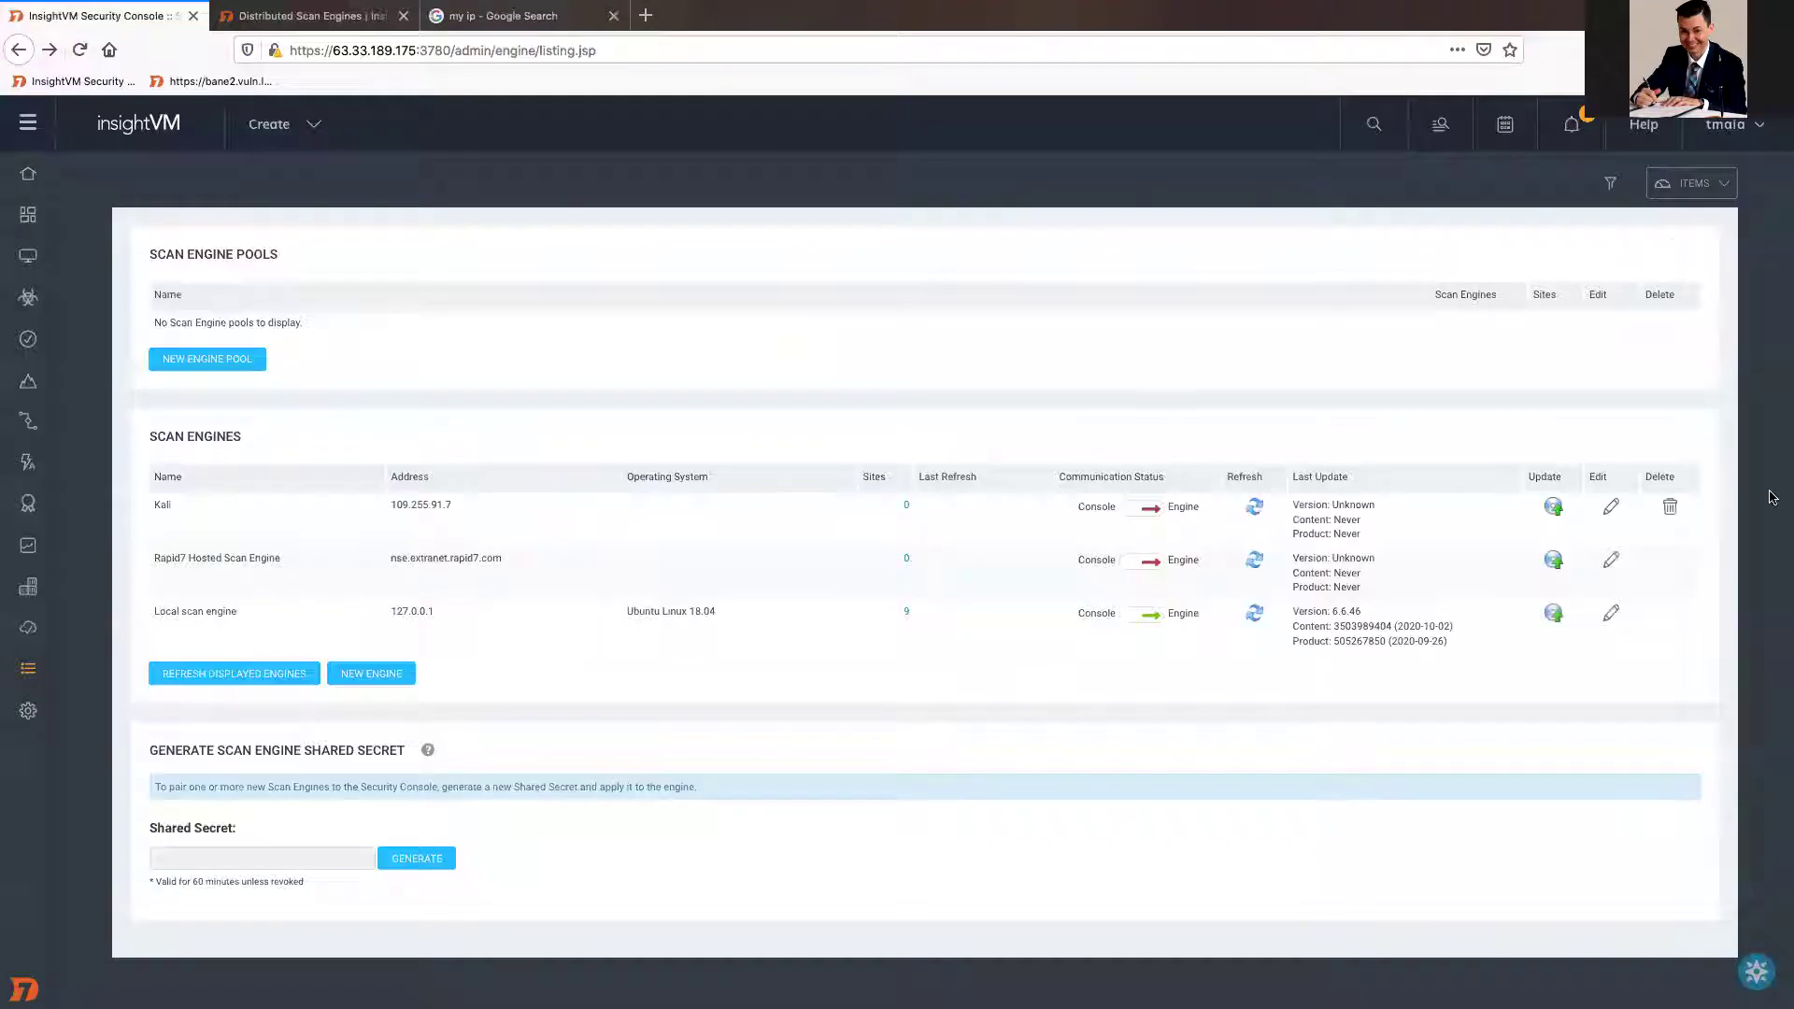
Delete the Kali scan engine at 109.255.91.7 and confirm the deletion.
{"action": "left_click", "coordinate": [1671, 511]}
{"action": "left_click", "coordinate": [869, 573]}
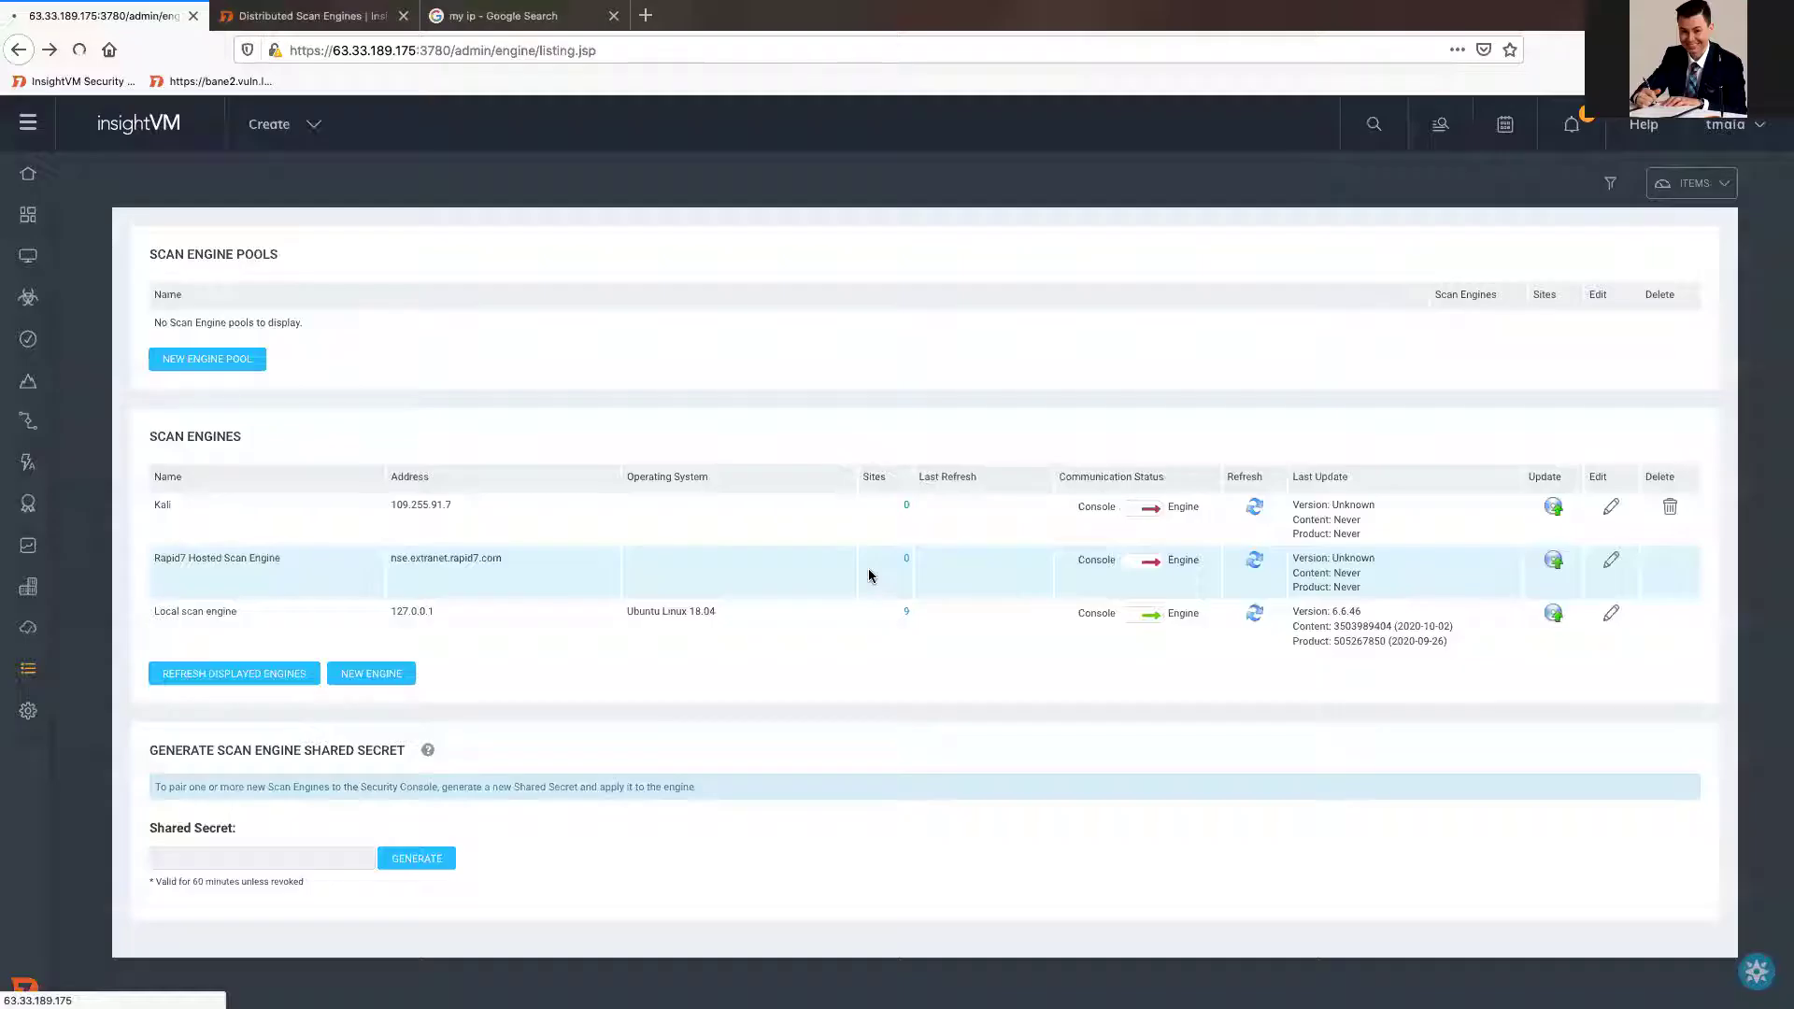
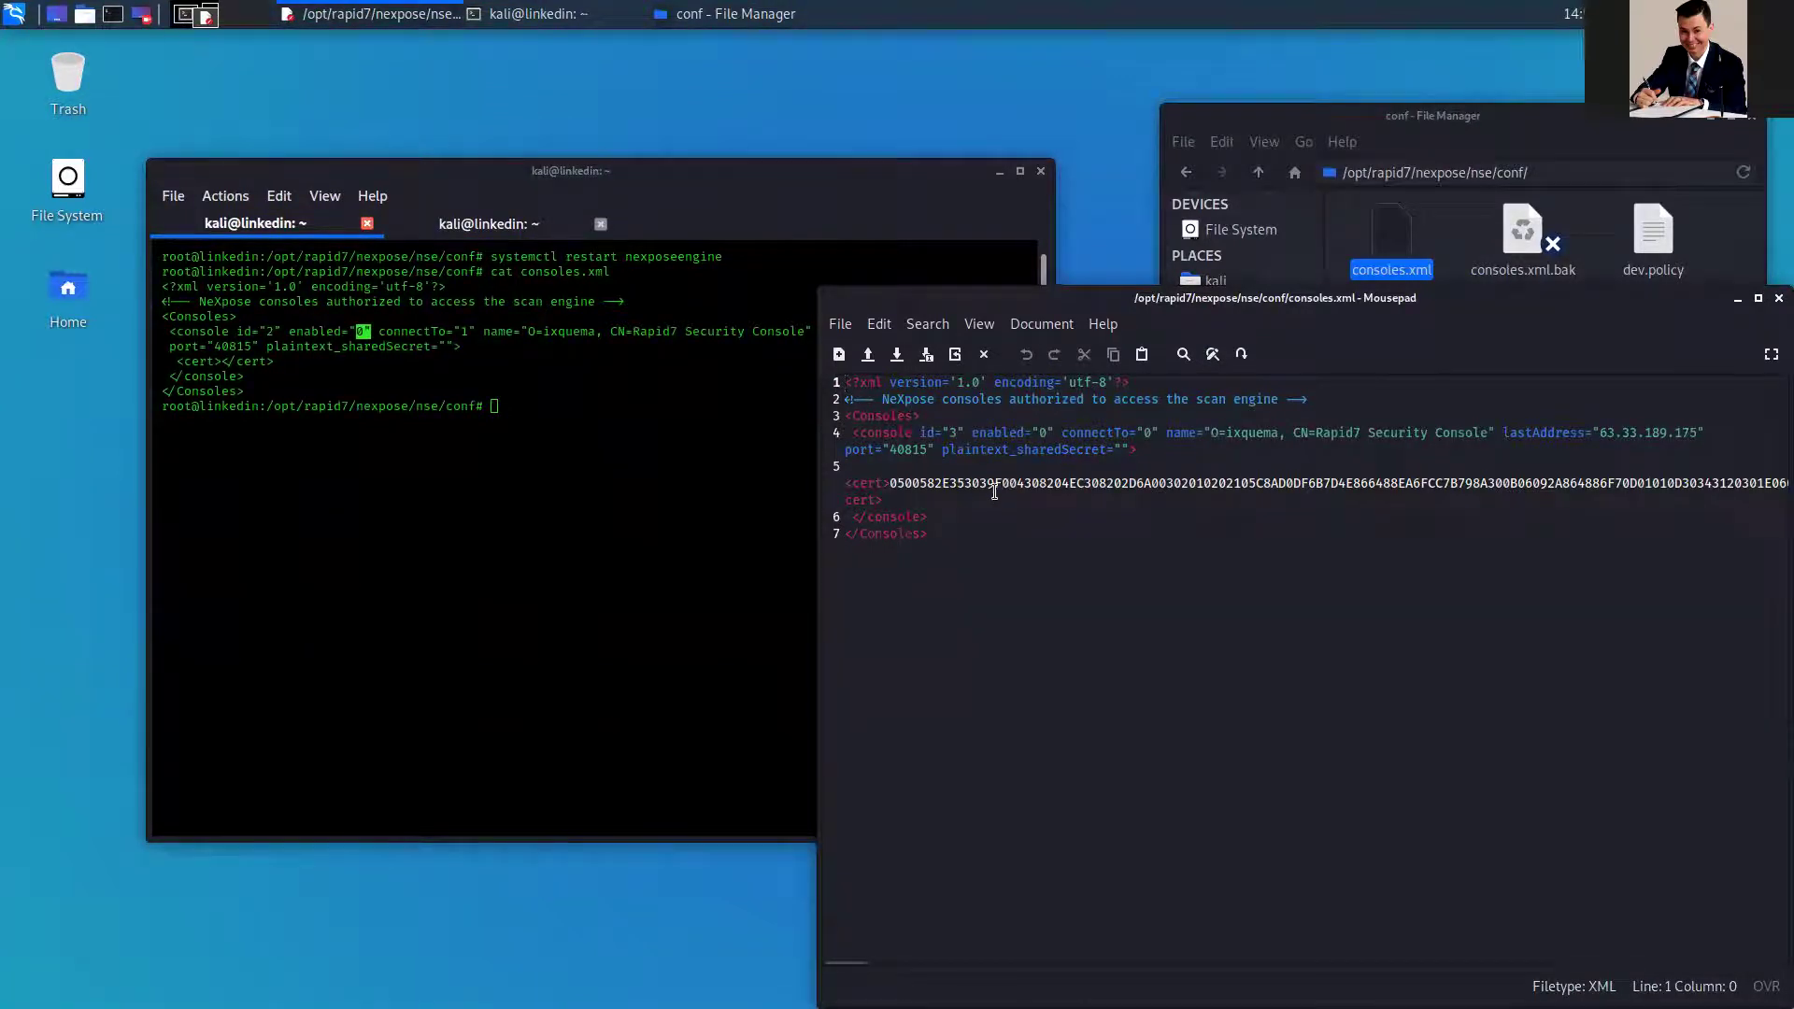
Delete the certificate string and change enabled from 0 to 1 in consoles.xml, then save.
{"action": "double_click", "coordinate": [942, 484]}
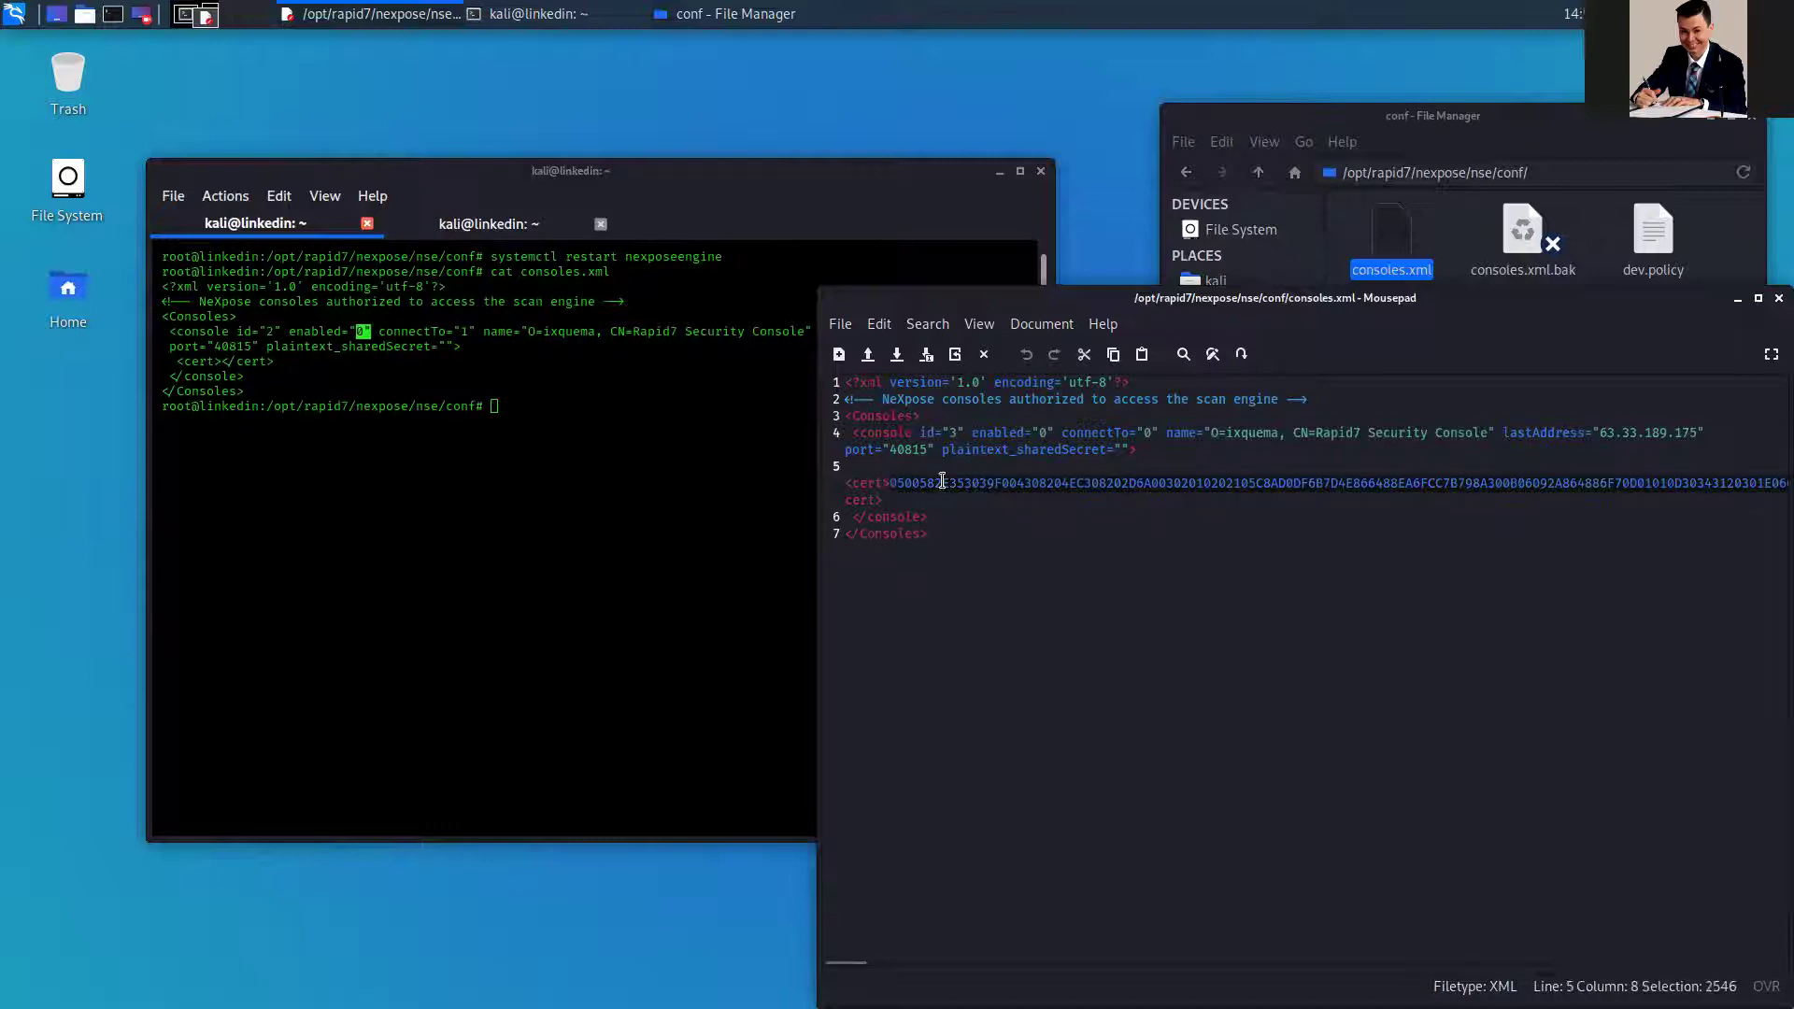
{"action": "key", "text": "BackSpace"}
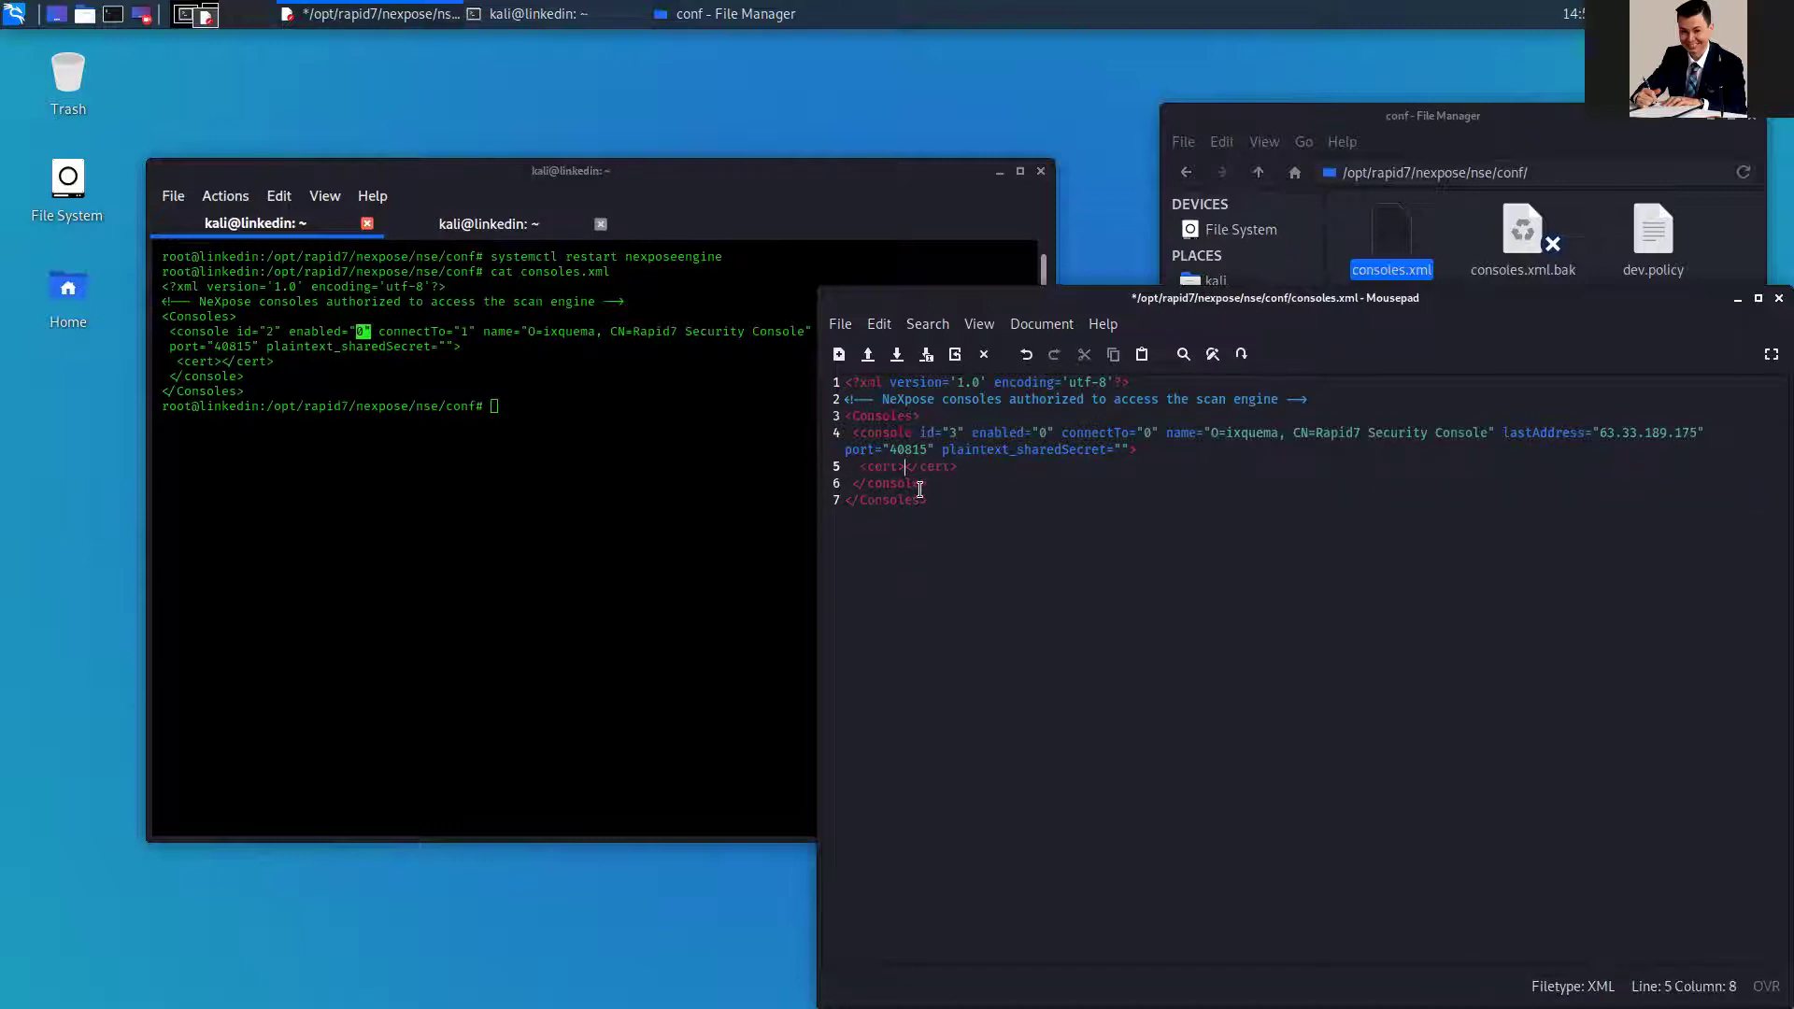
{"action": "double_click", "coordinate": [1044, 433]}
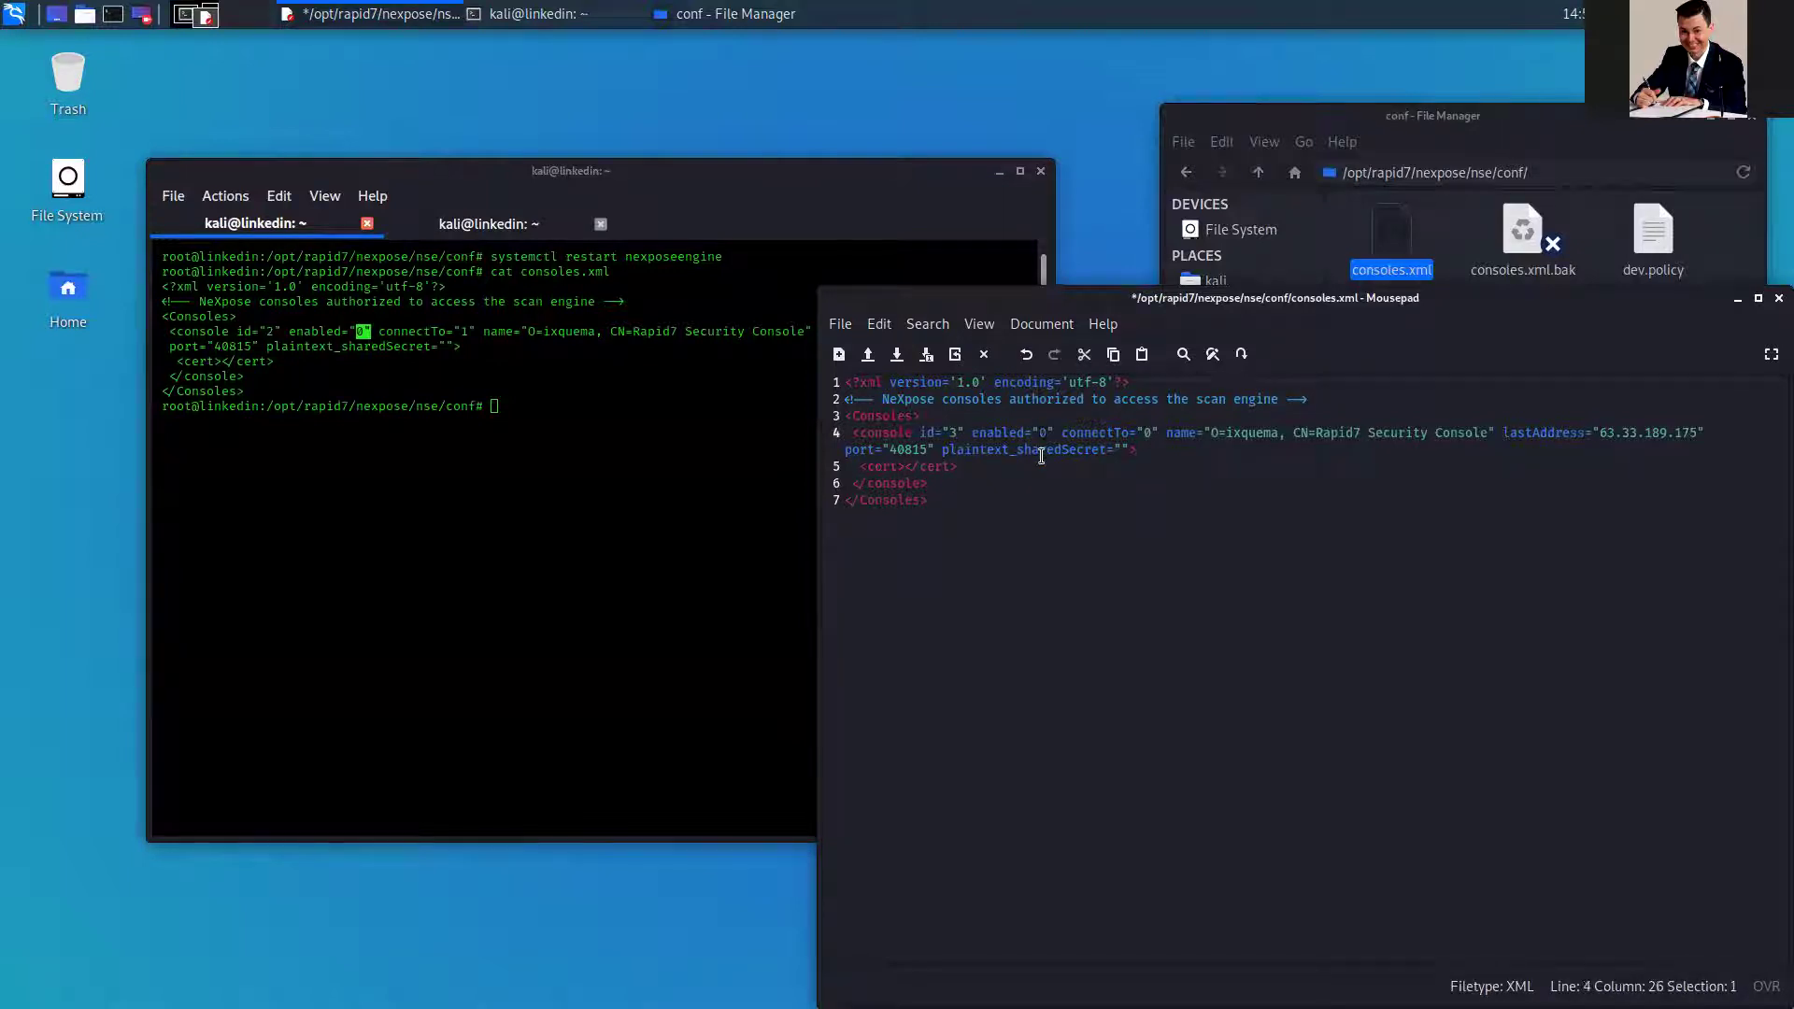
{"action": "type", "text": "1"}
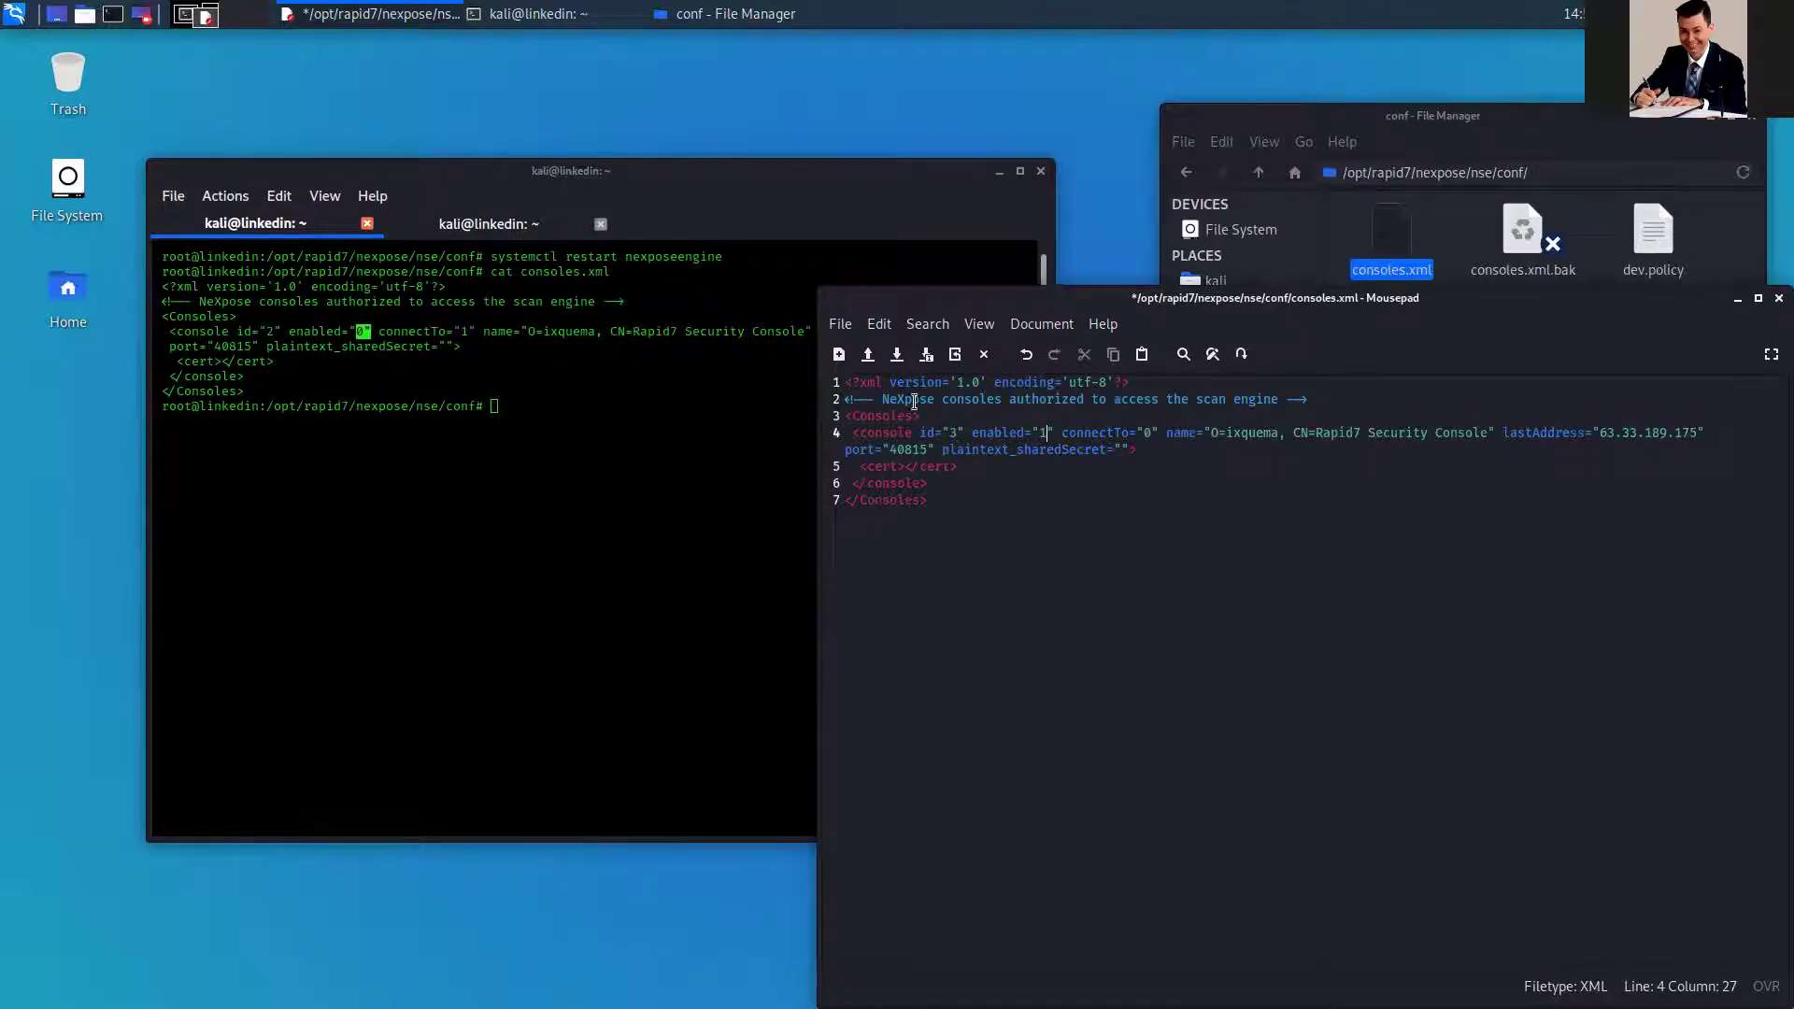
{"action": "left_click", "coordinate": [840, 324]}
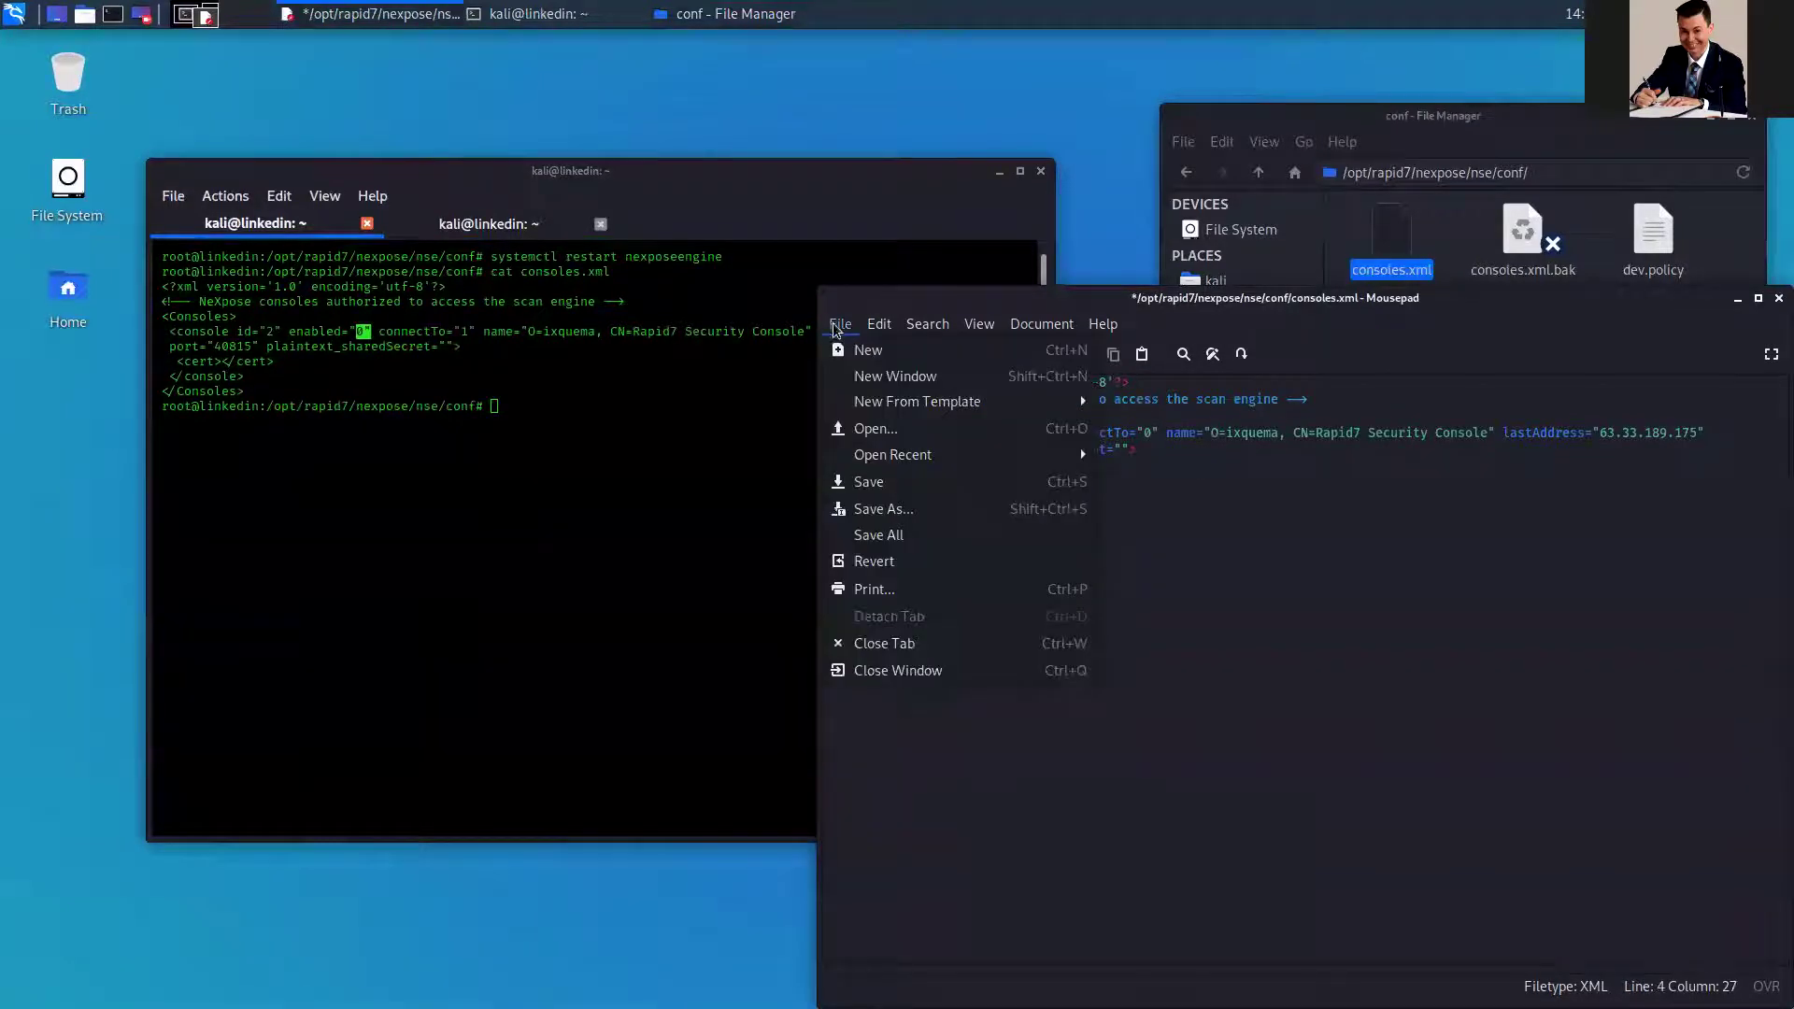
{"action": "left_click", "coordinate": [895, 481]}
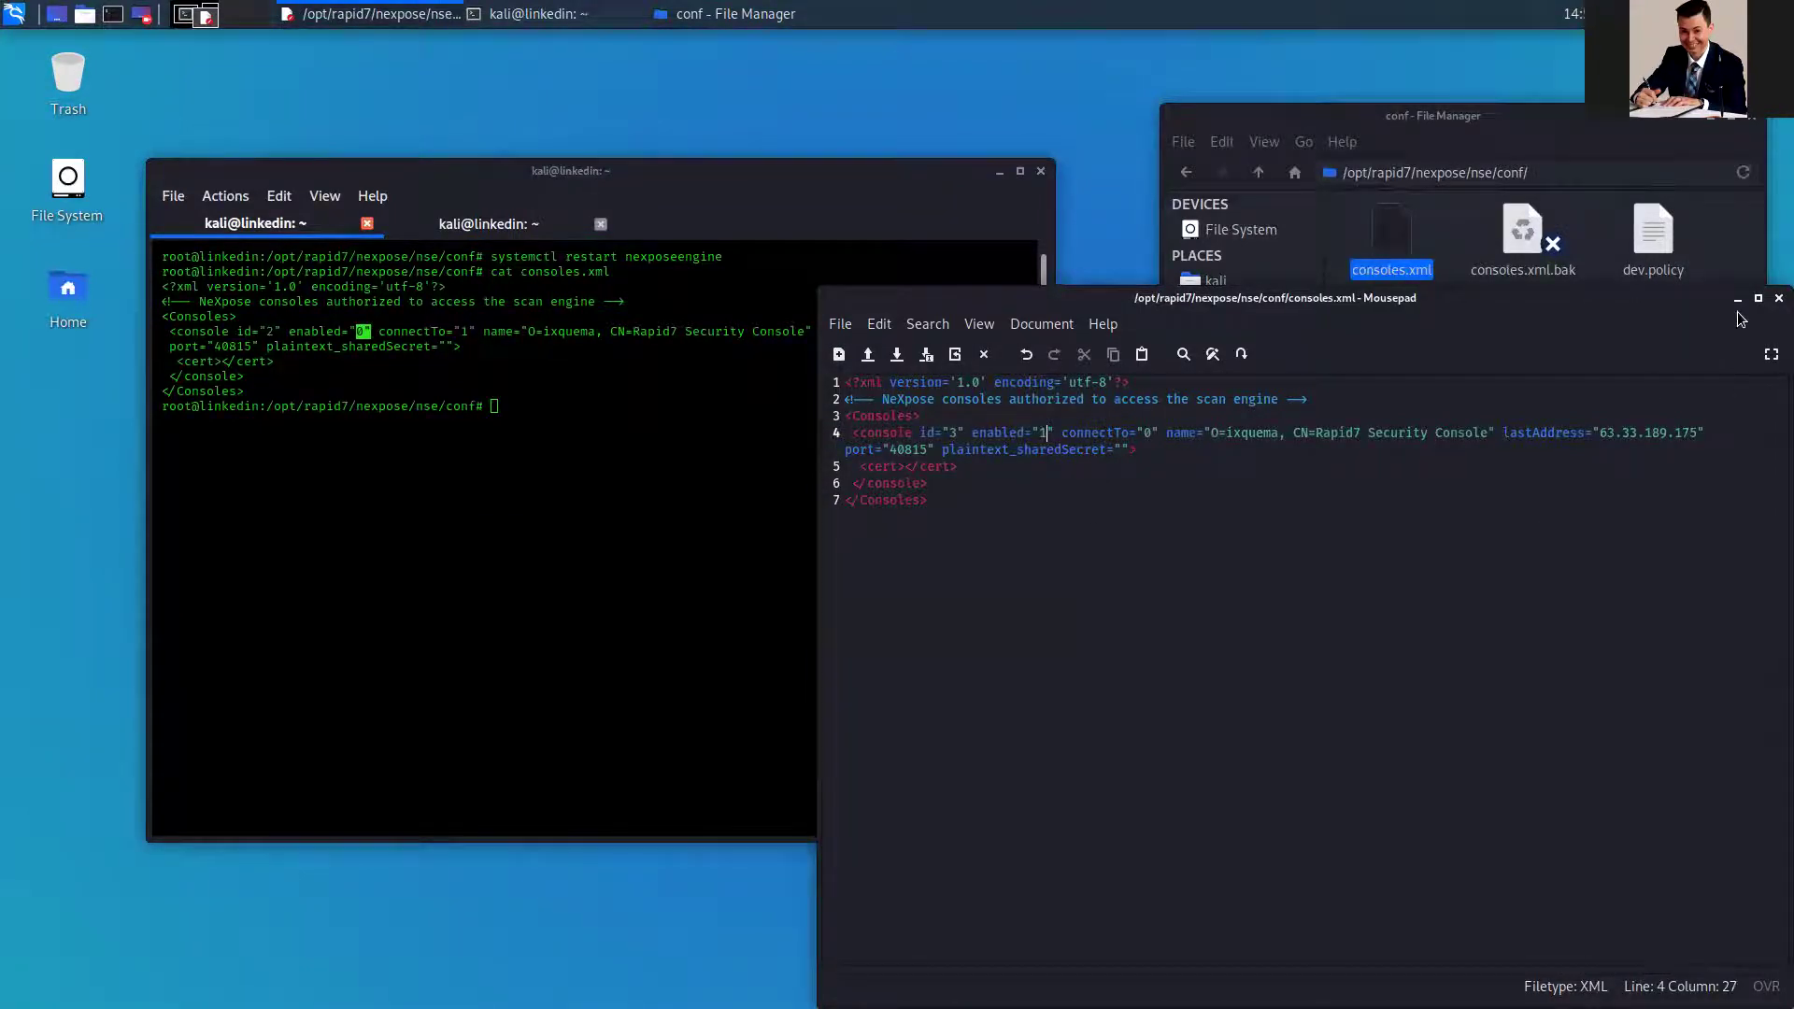
Close the editor and reprint consoles.xml to confirm id 3 with enabled set to 1.
{"action": "left_click", "coordinate": [1779, 299]}
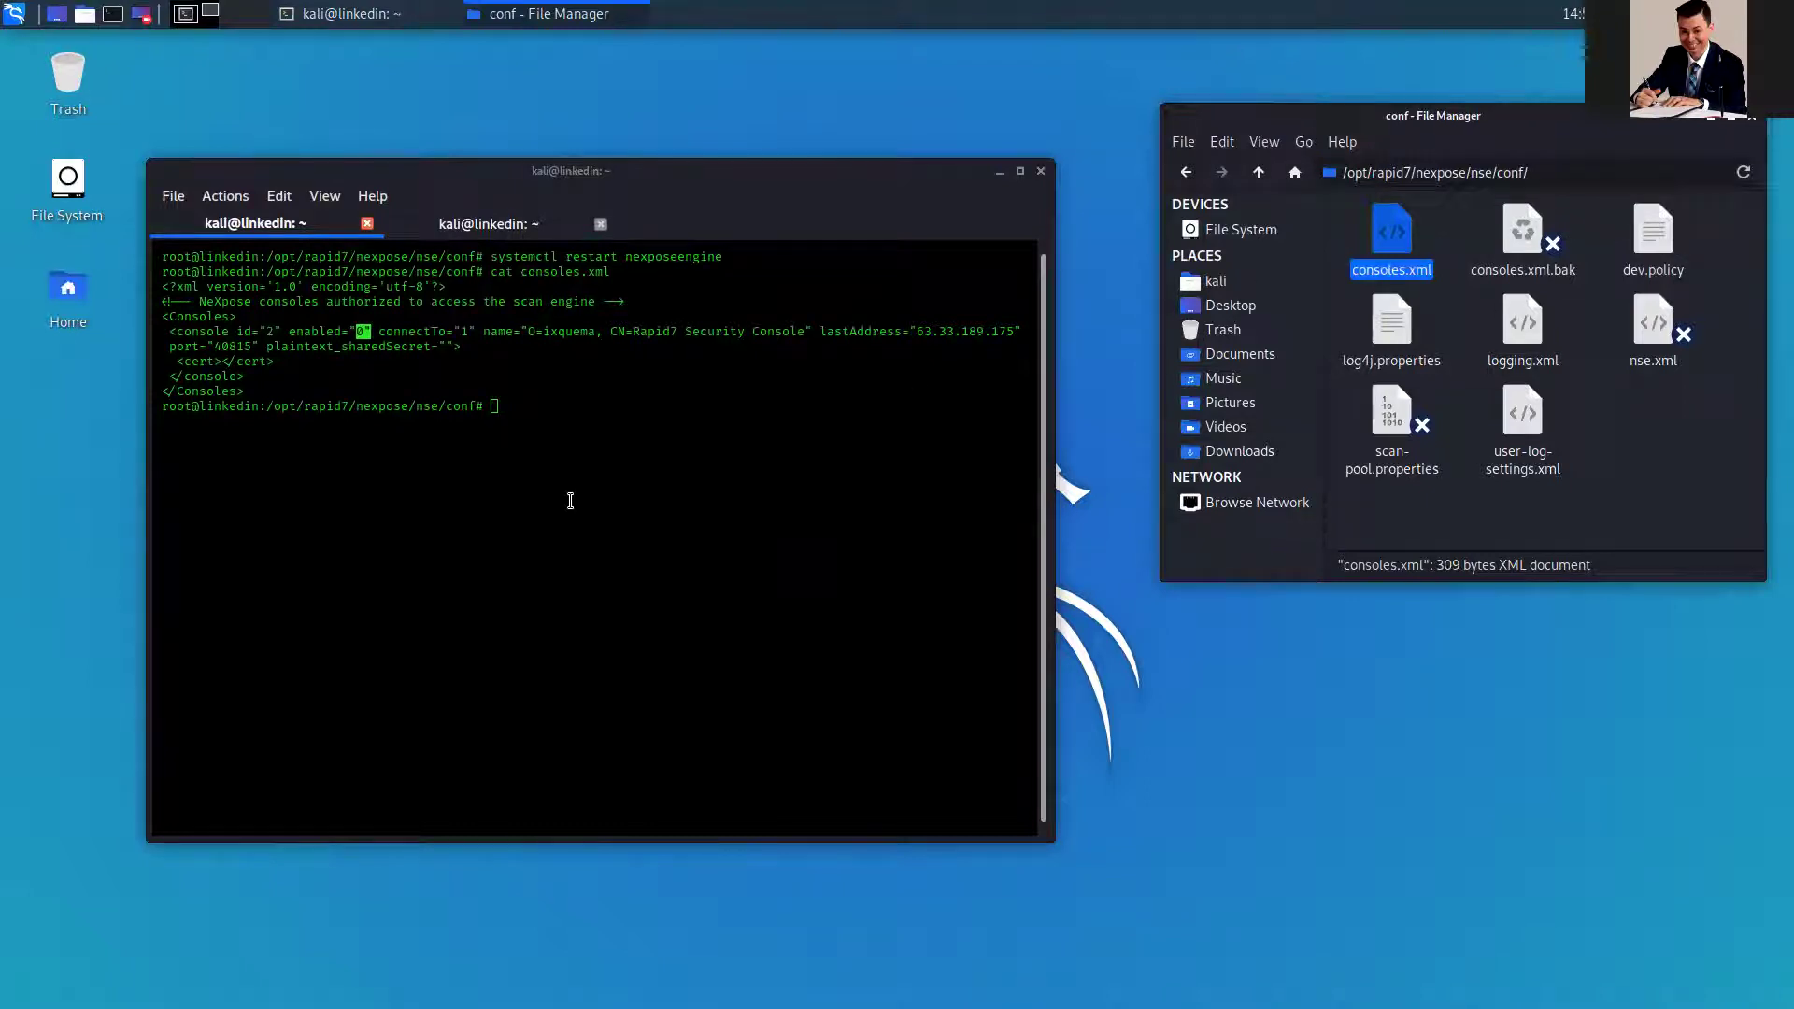
{"action": "left_click", "coordinate": [619, 469]}
{"action": "key", "text": "Up"}
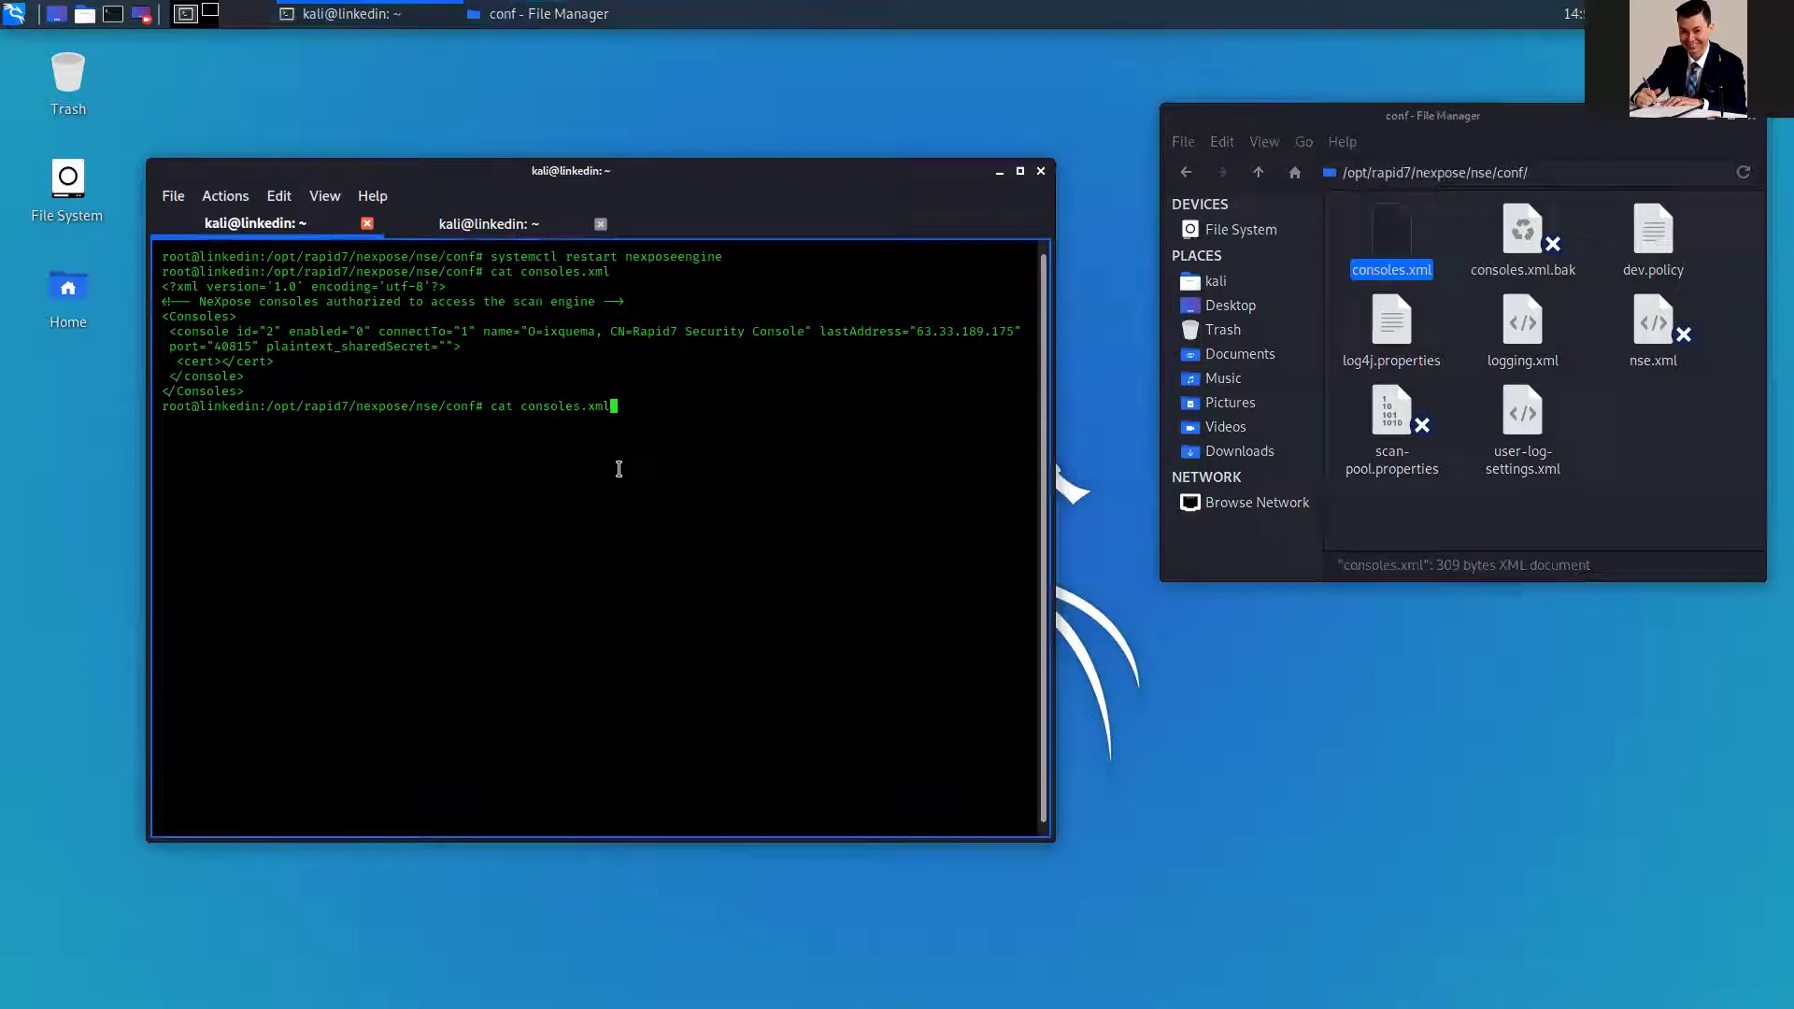
{"action": "key", "text": "Return"}
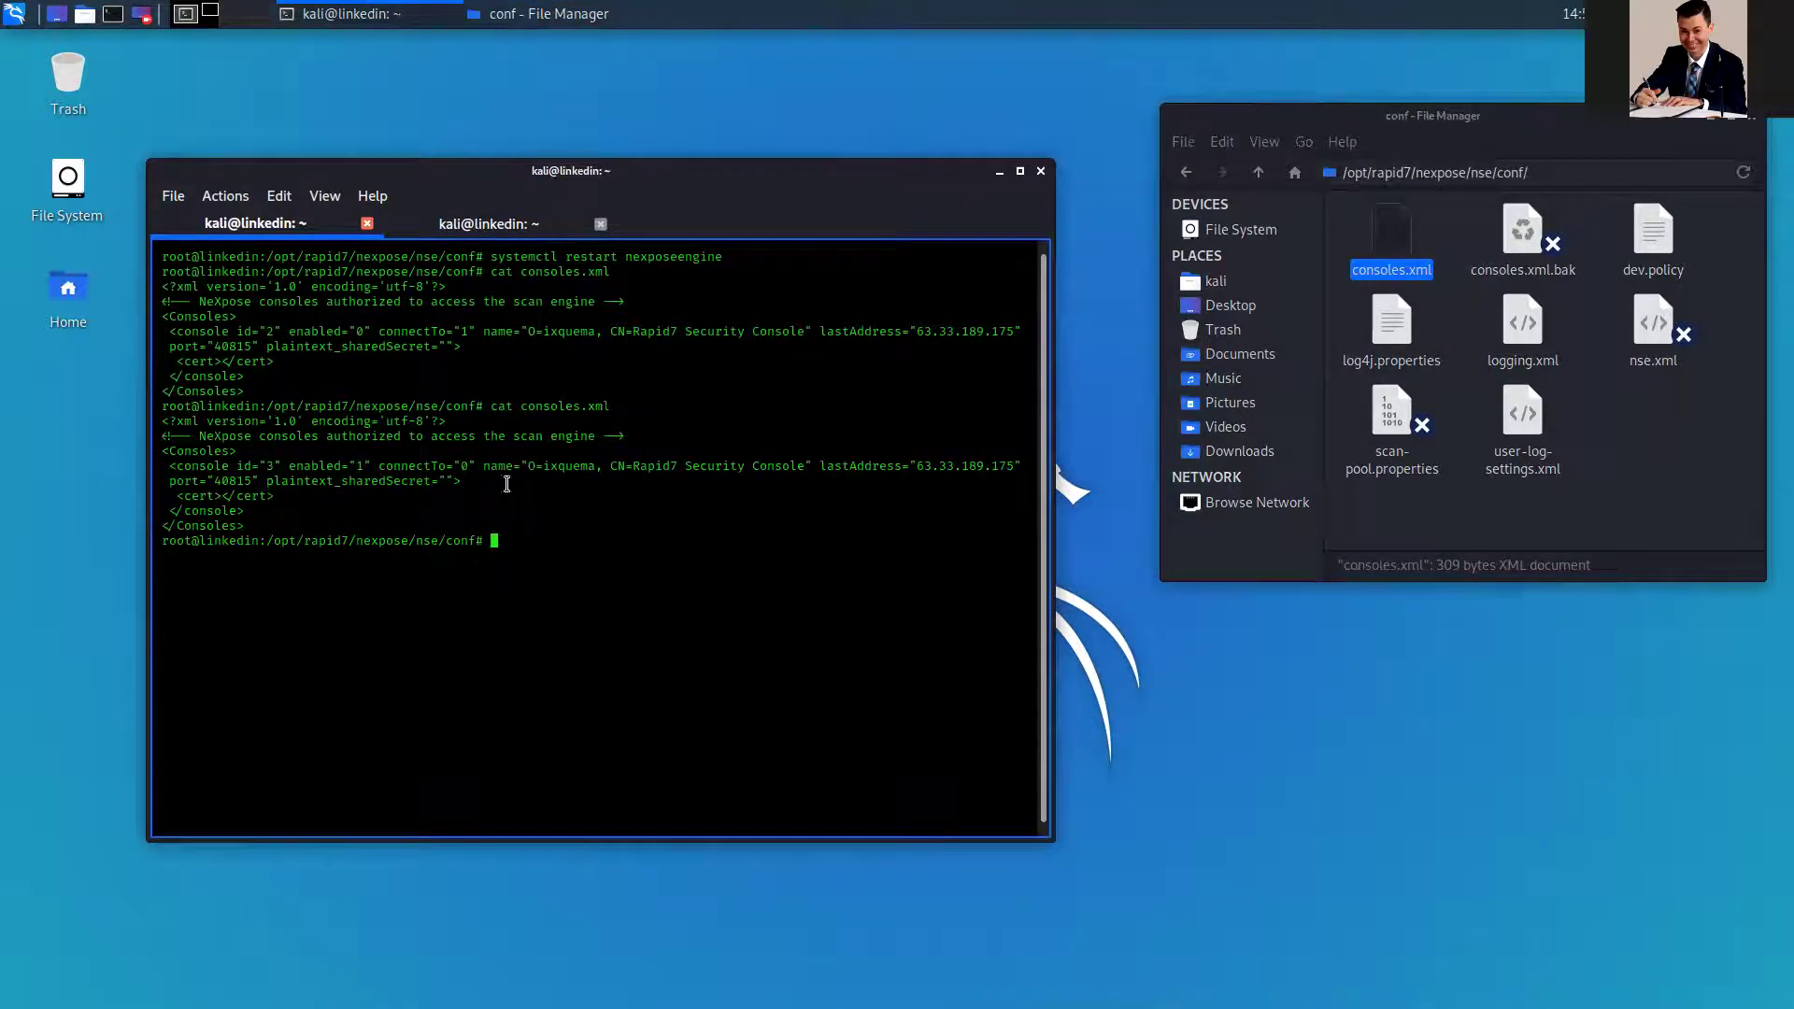
Reopen consoles.xml, change connectTo from 0 to 1, and save the file.
{"action": "double_click", "coordinate": [1389, 233]}
{"action": "double_click", "coordinate": [1146, 433]}
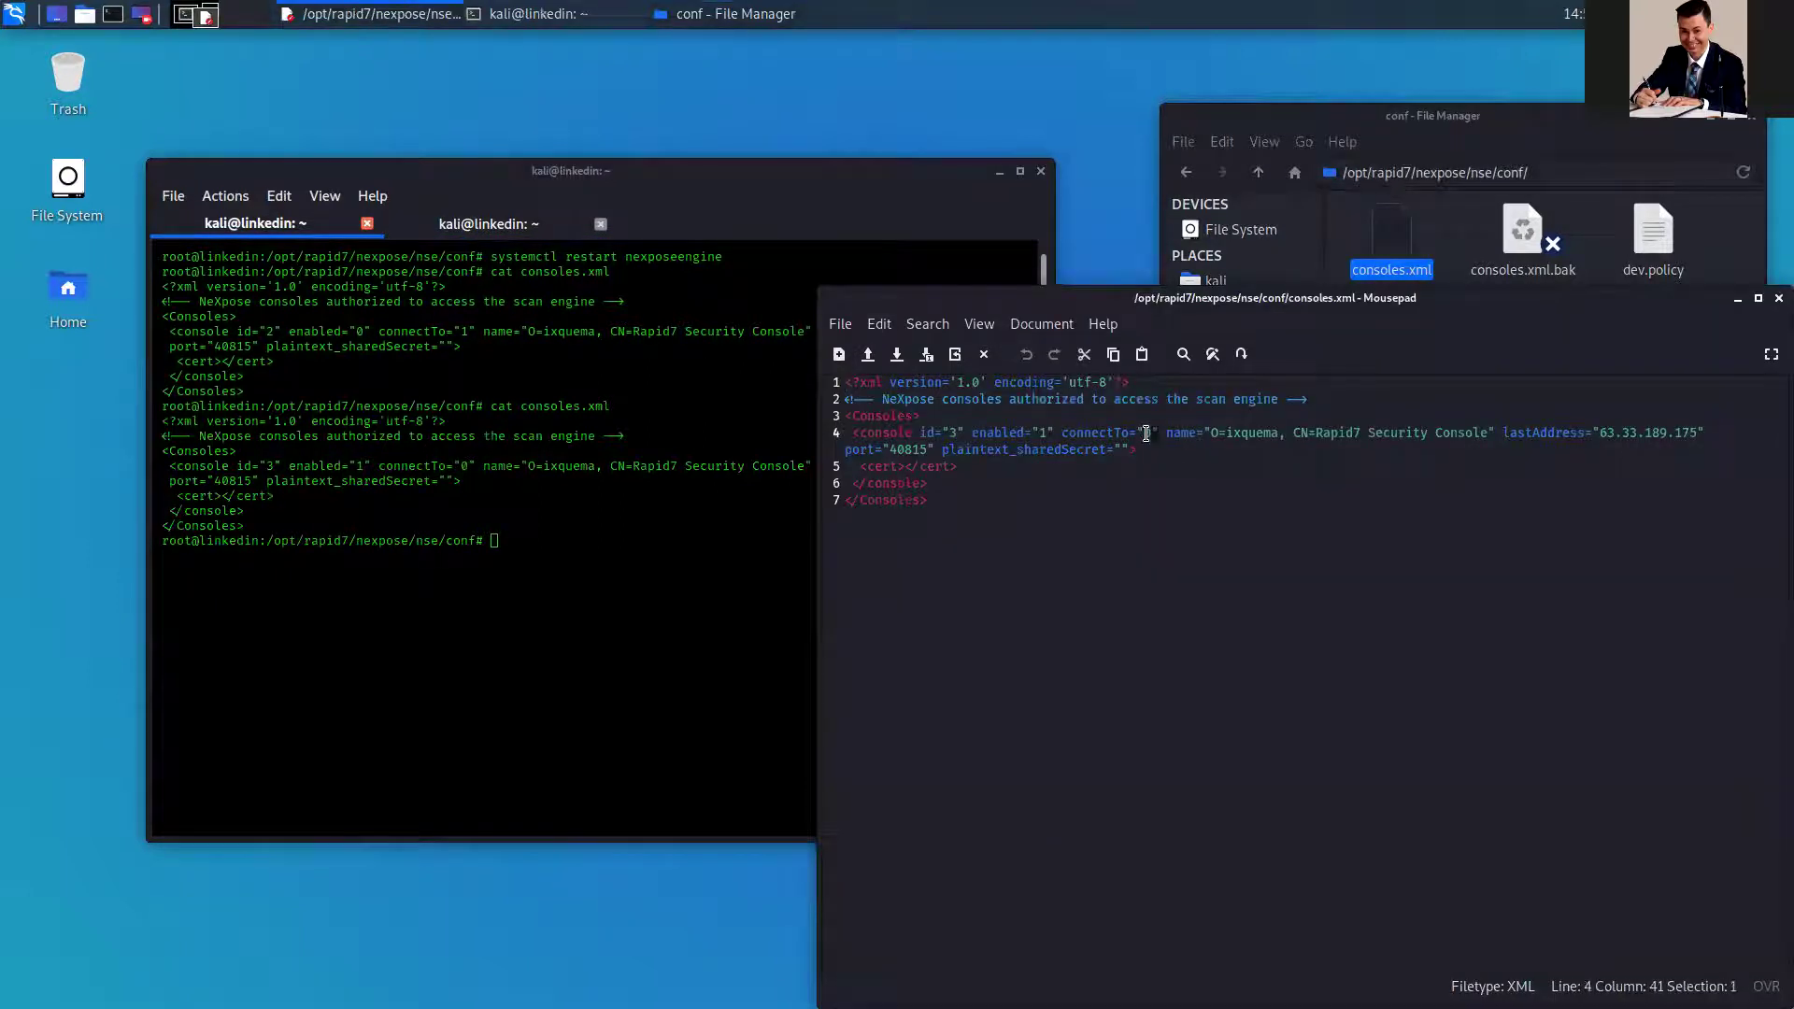
{"action": "left_click", "coordinate": [1146, 433]}
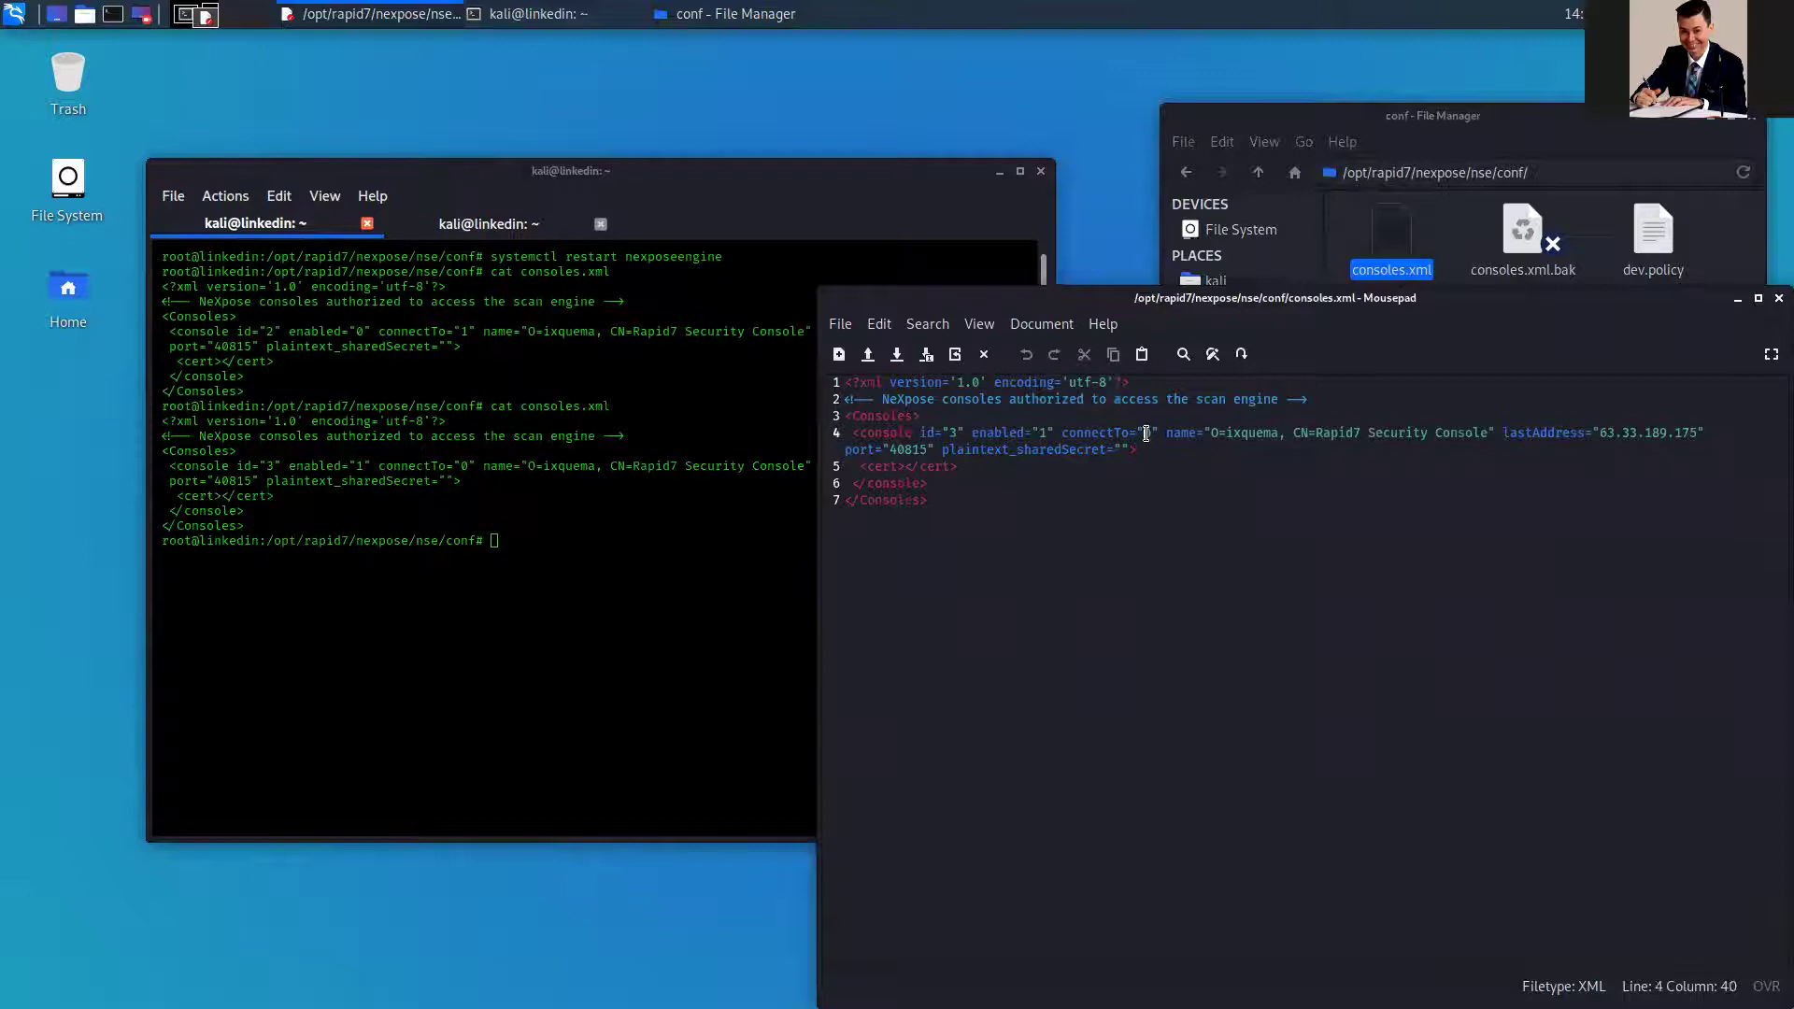
{"action": "type", "text": "1"}
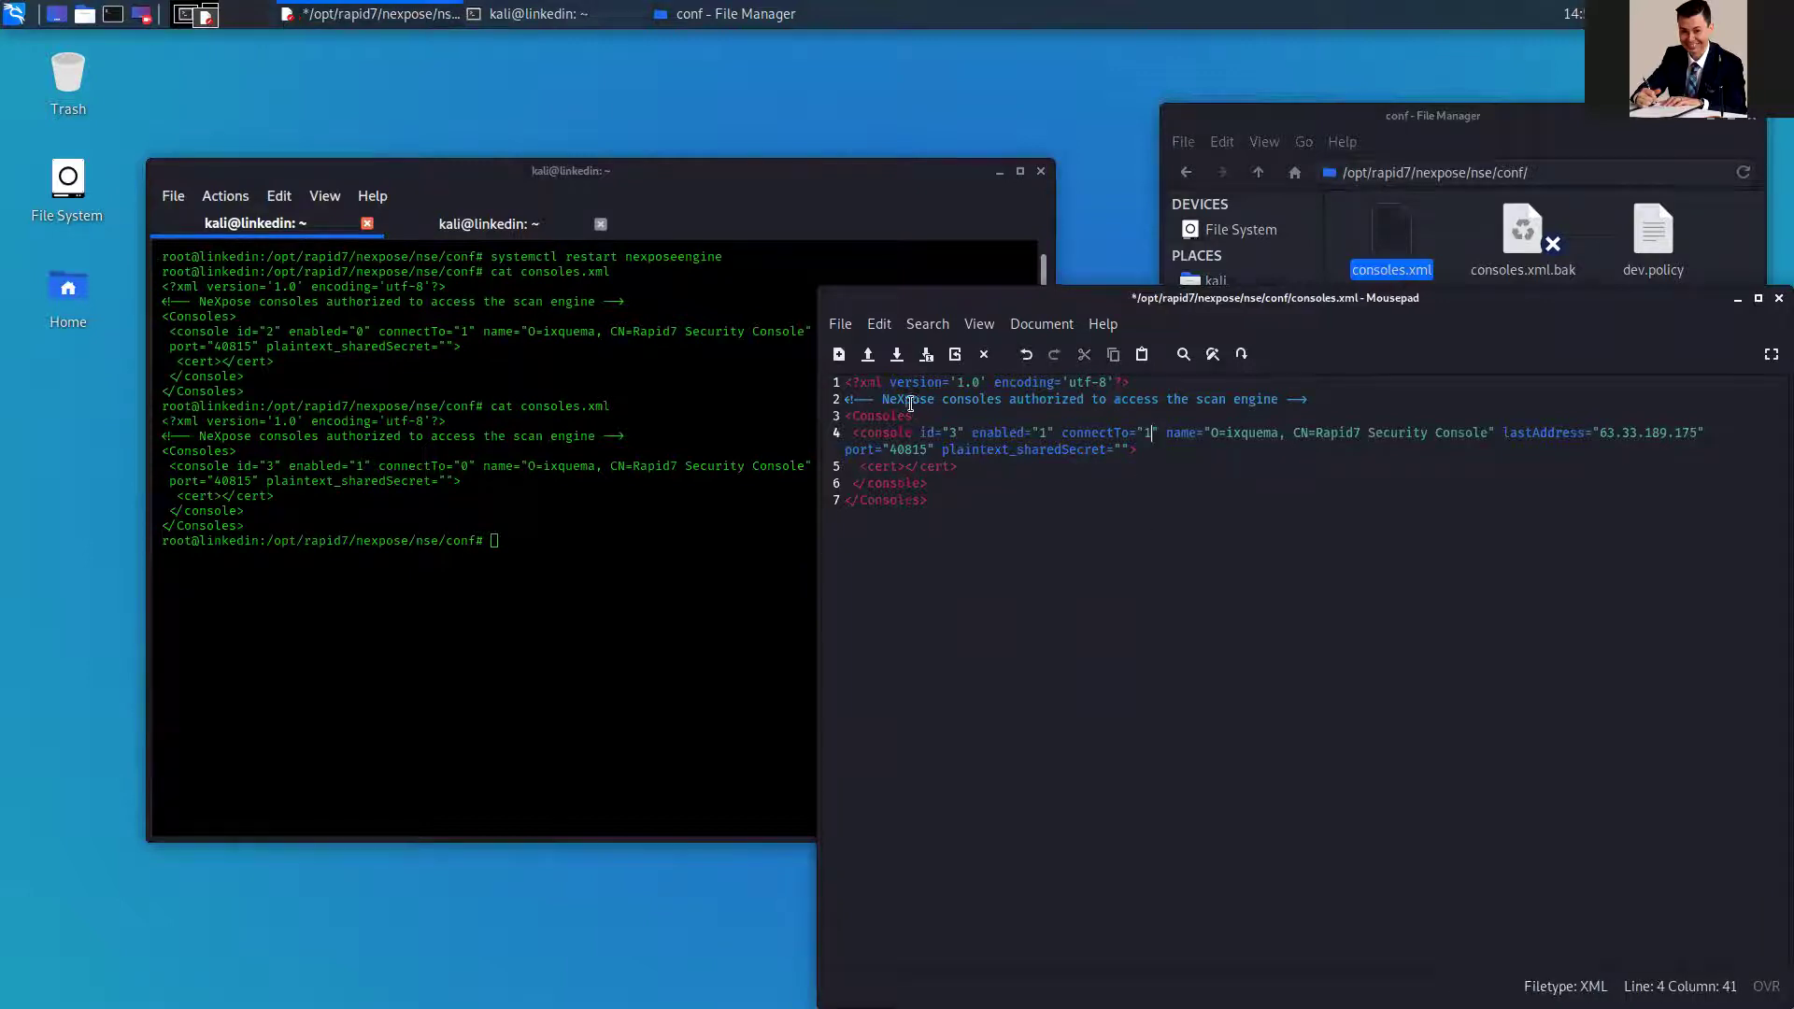
{"action": "left_click", "coordinate": [840, 323]}
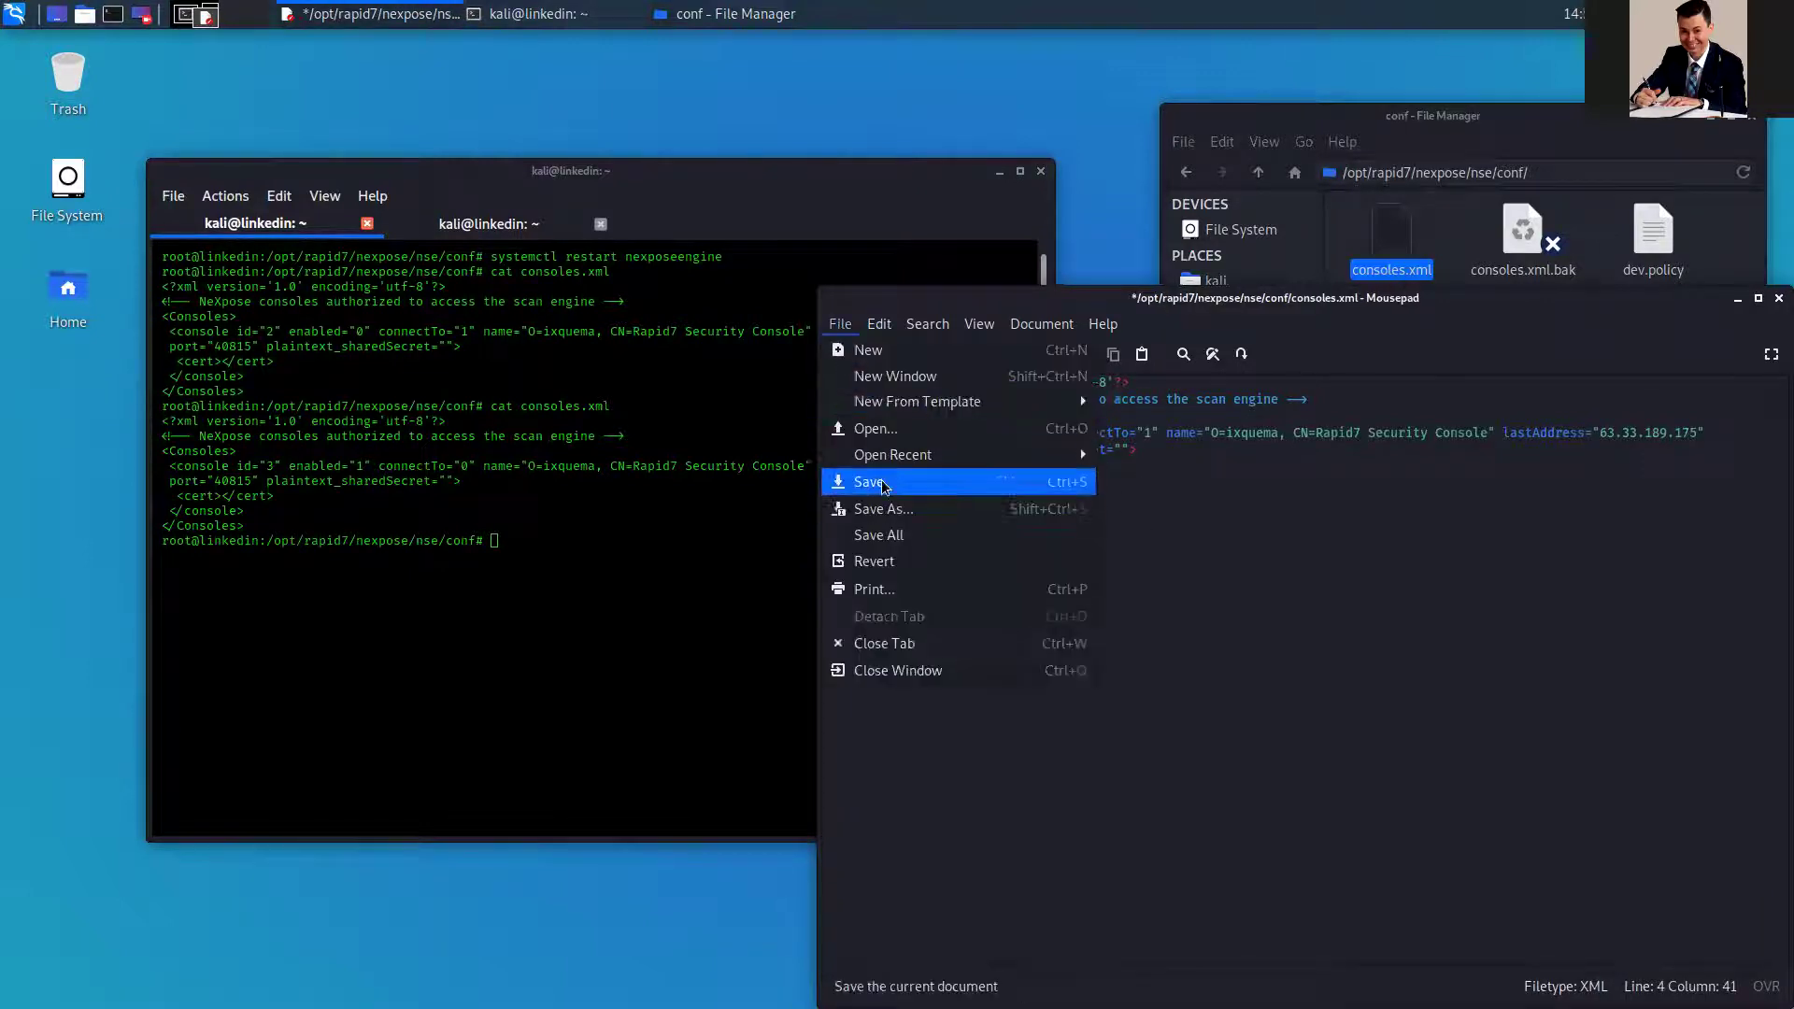
{"action": "left_click", "coordinate": [882, 482]}
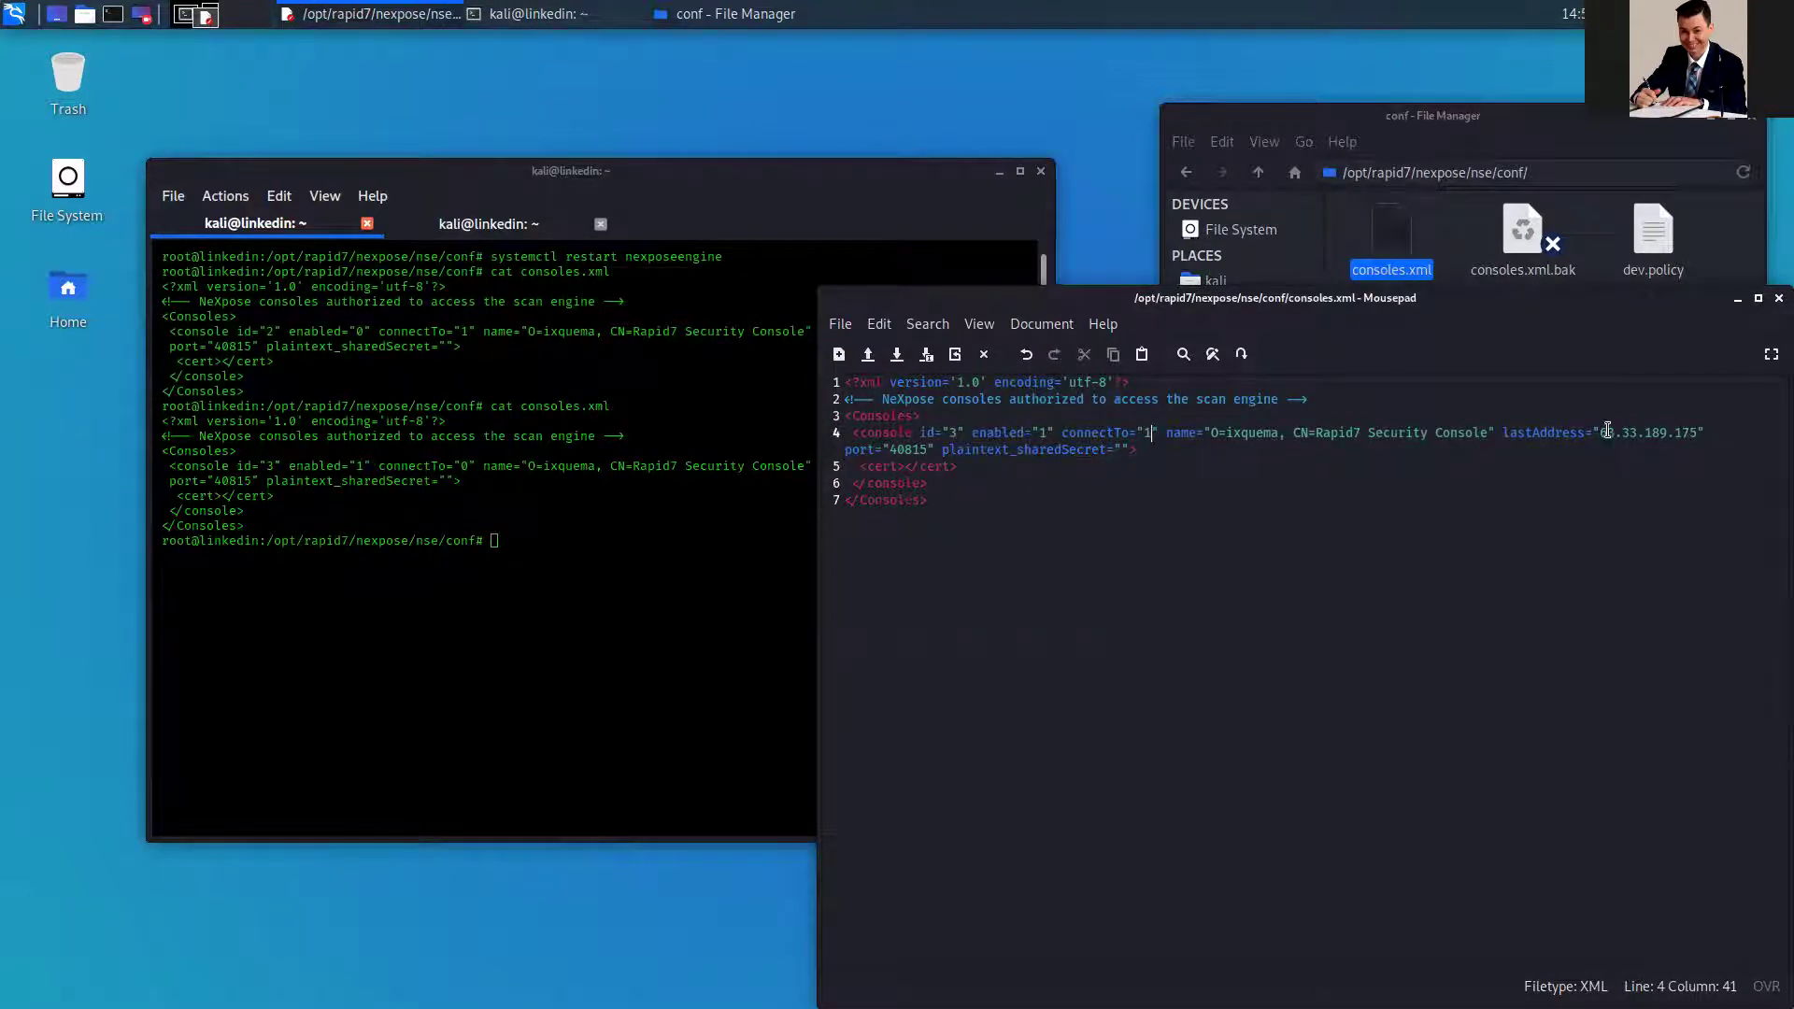
Close the editor, restart the nexposeengine service, and bring up the engine log tab.
{"action": "left_click", "coordinate": [1778, 298]}
{"action": "left_click", "coordinate": [727, 469]}
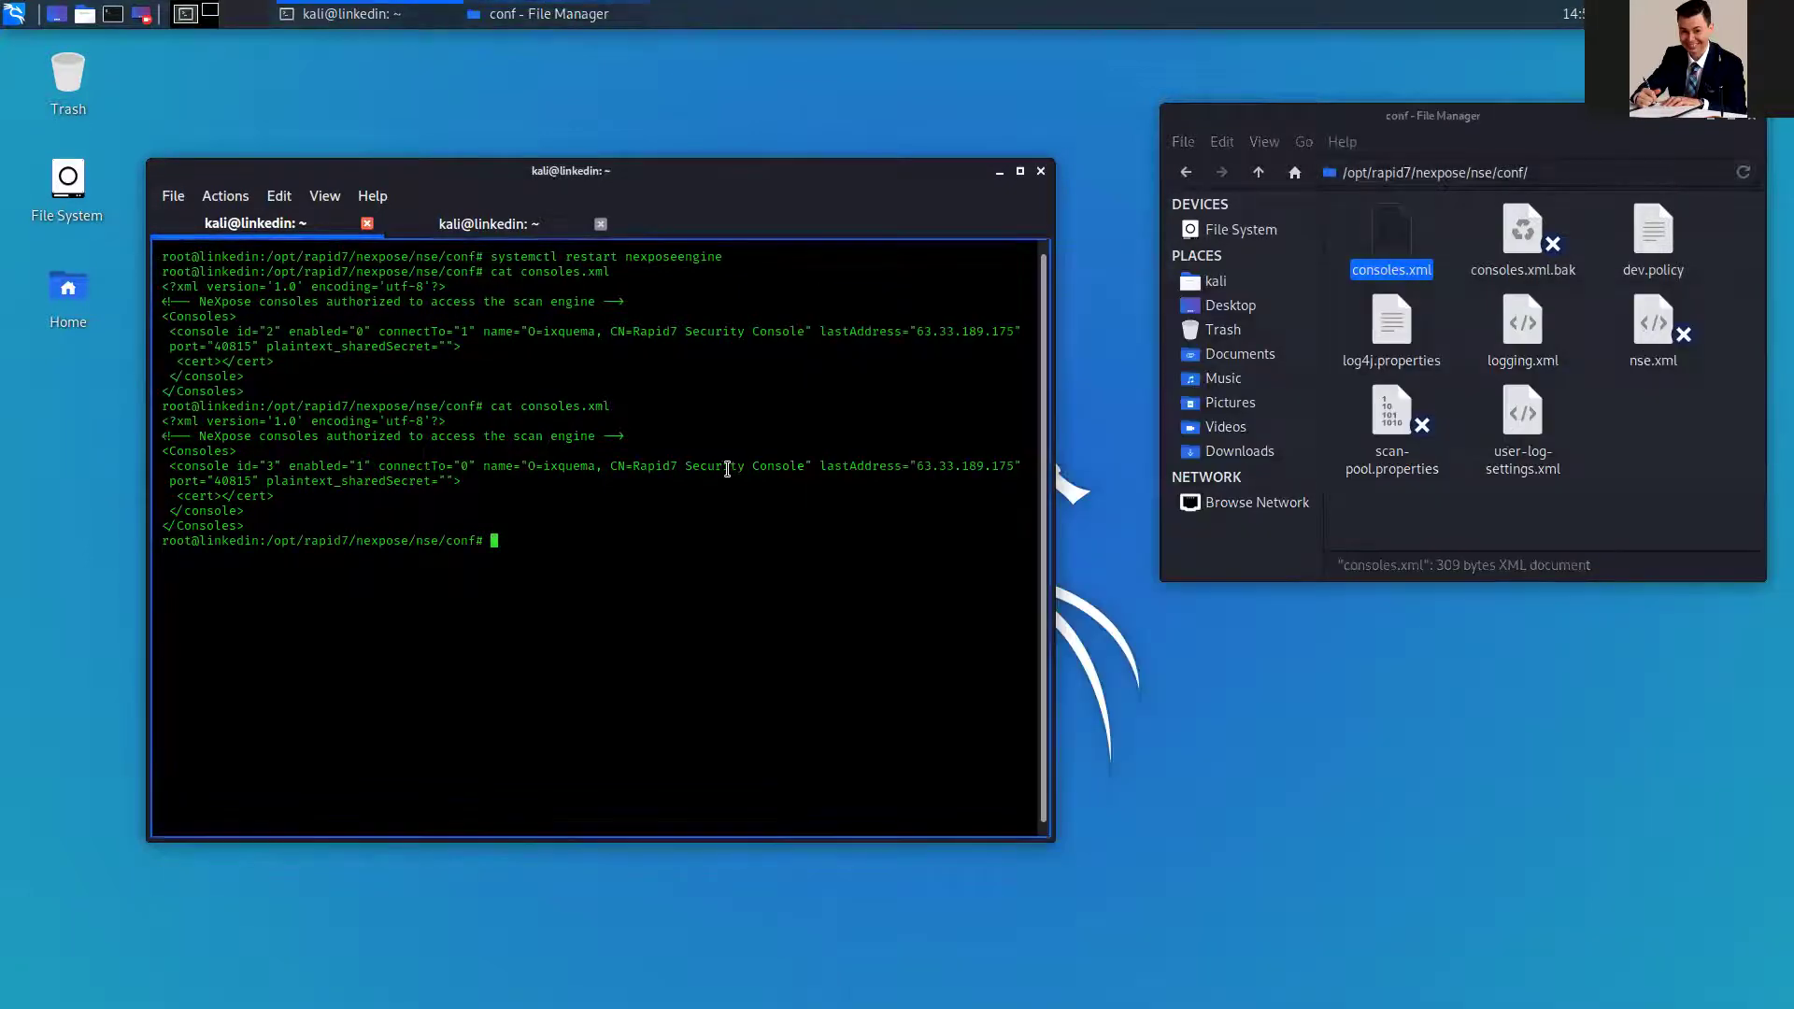
{"action": "type", "text": "cat consoles.xml"}
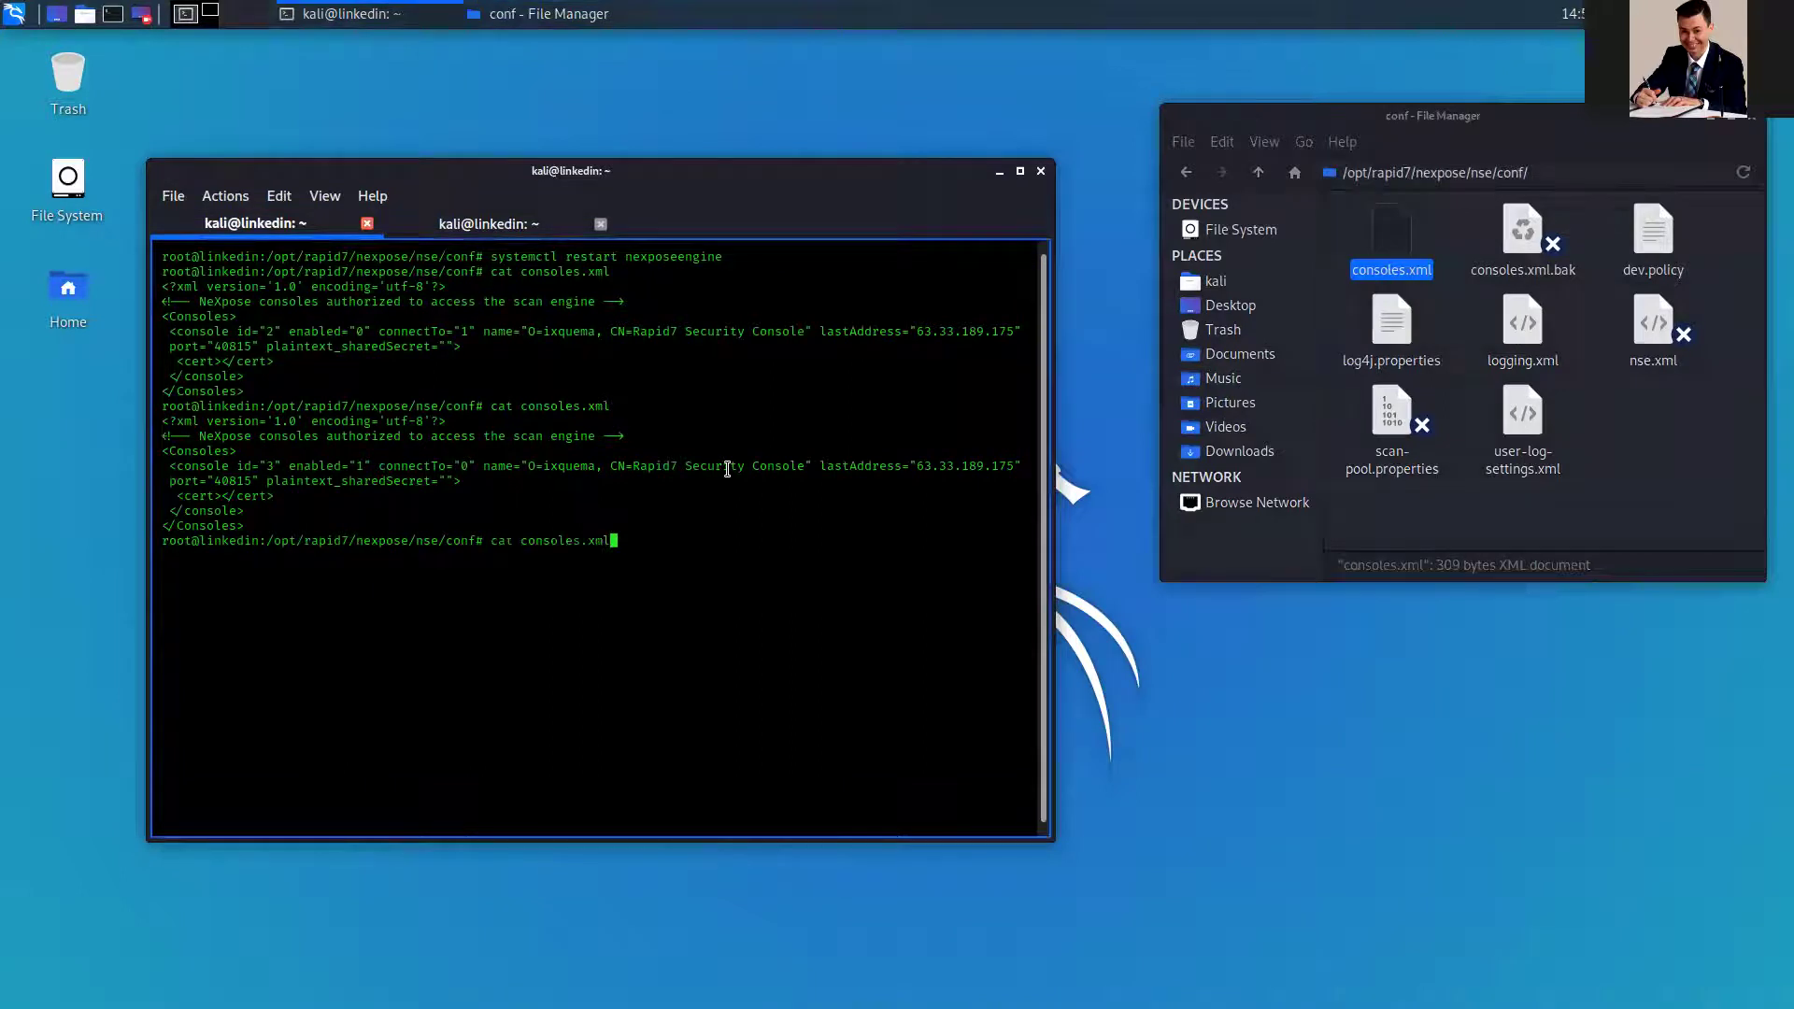
{"action": "key", "text": "Up"}
{"action": "key", "text": "Return"}
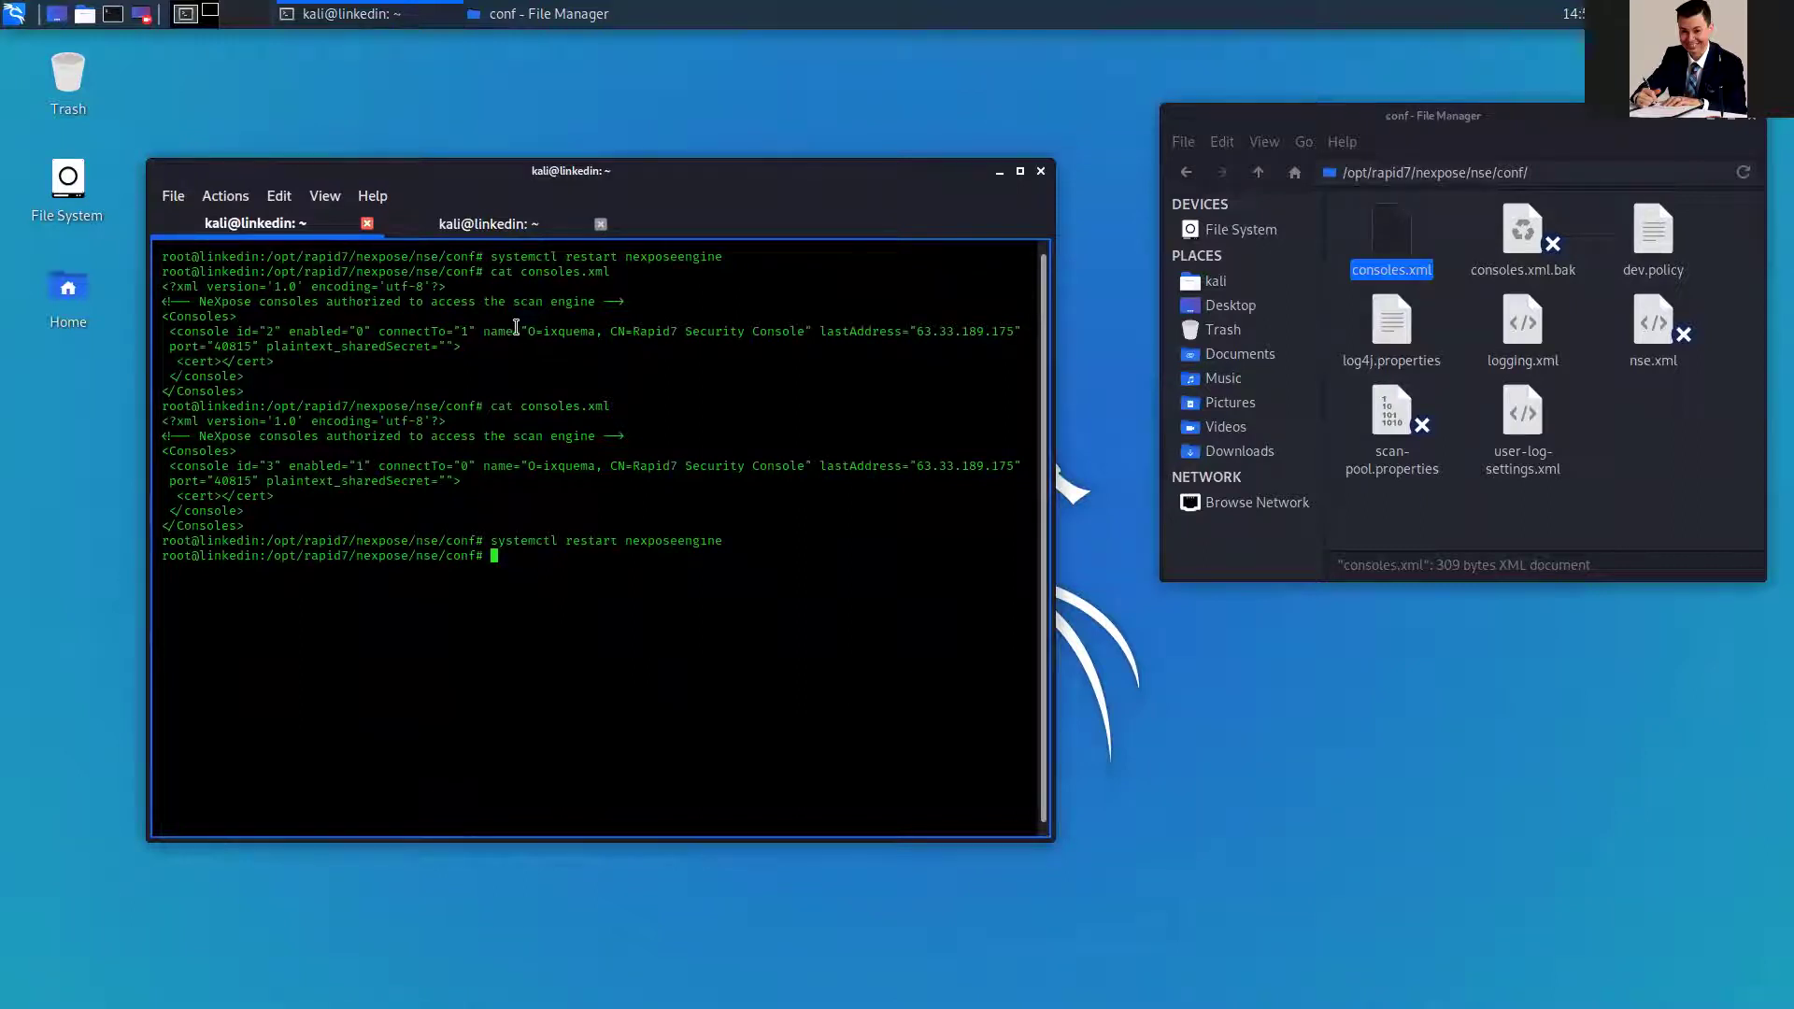
{"action": "left_click", "coordinate": [529, 226]}
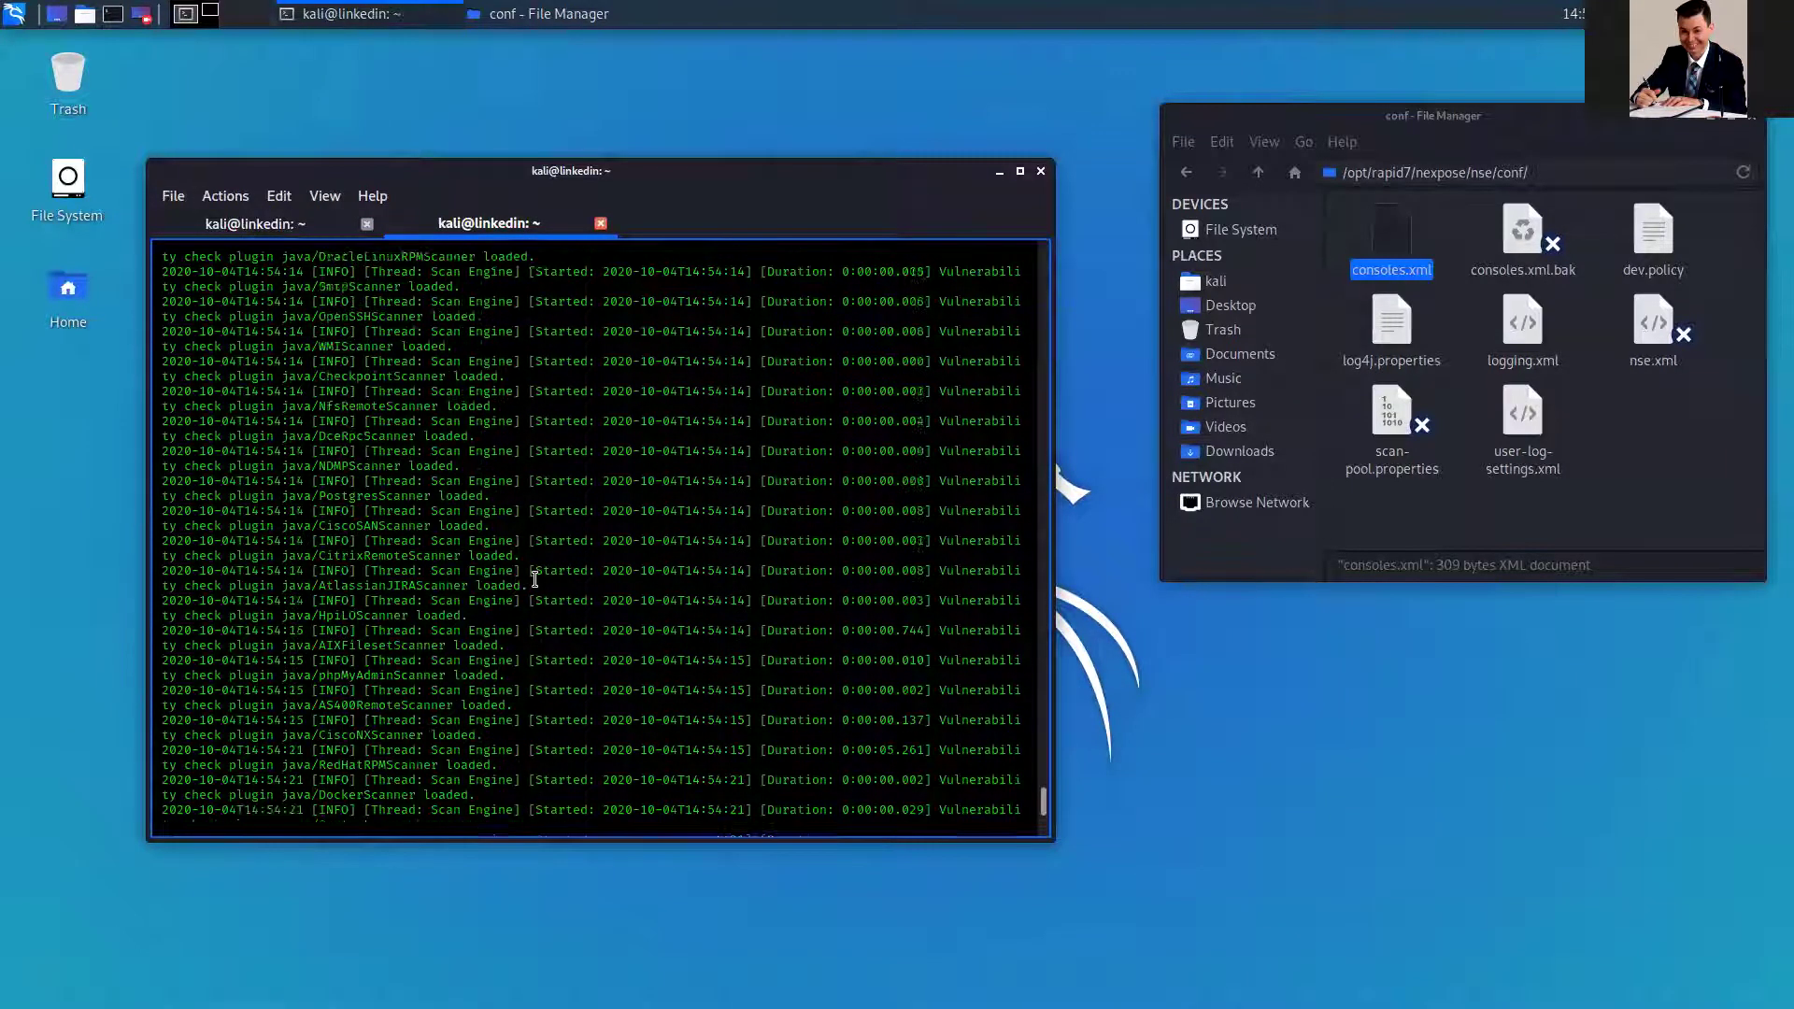
Review the loaded plugins from CitrixRemoteScanner to IBMHTTPServerScanner, then reopen consoles.xml.
{"action": "scroll", "coordinate": [534, 575], "scroll_direction": "up", "scroll_amount": 2}
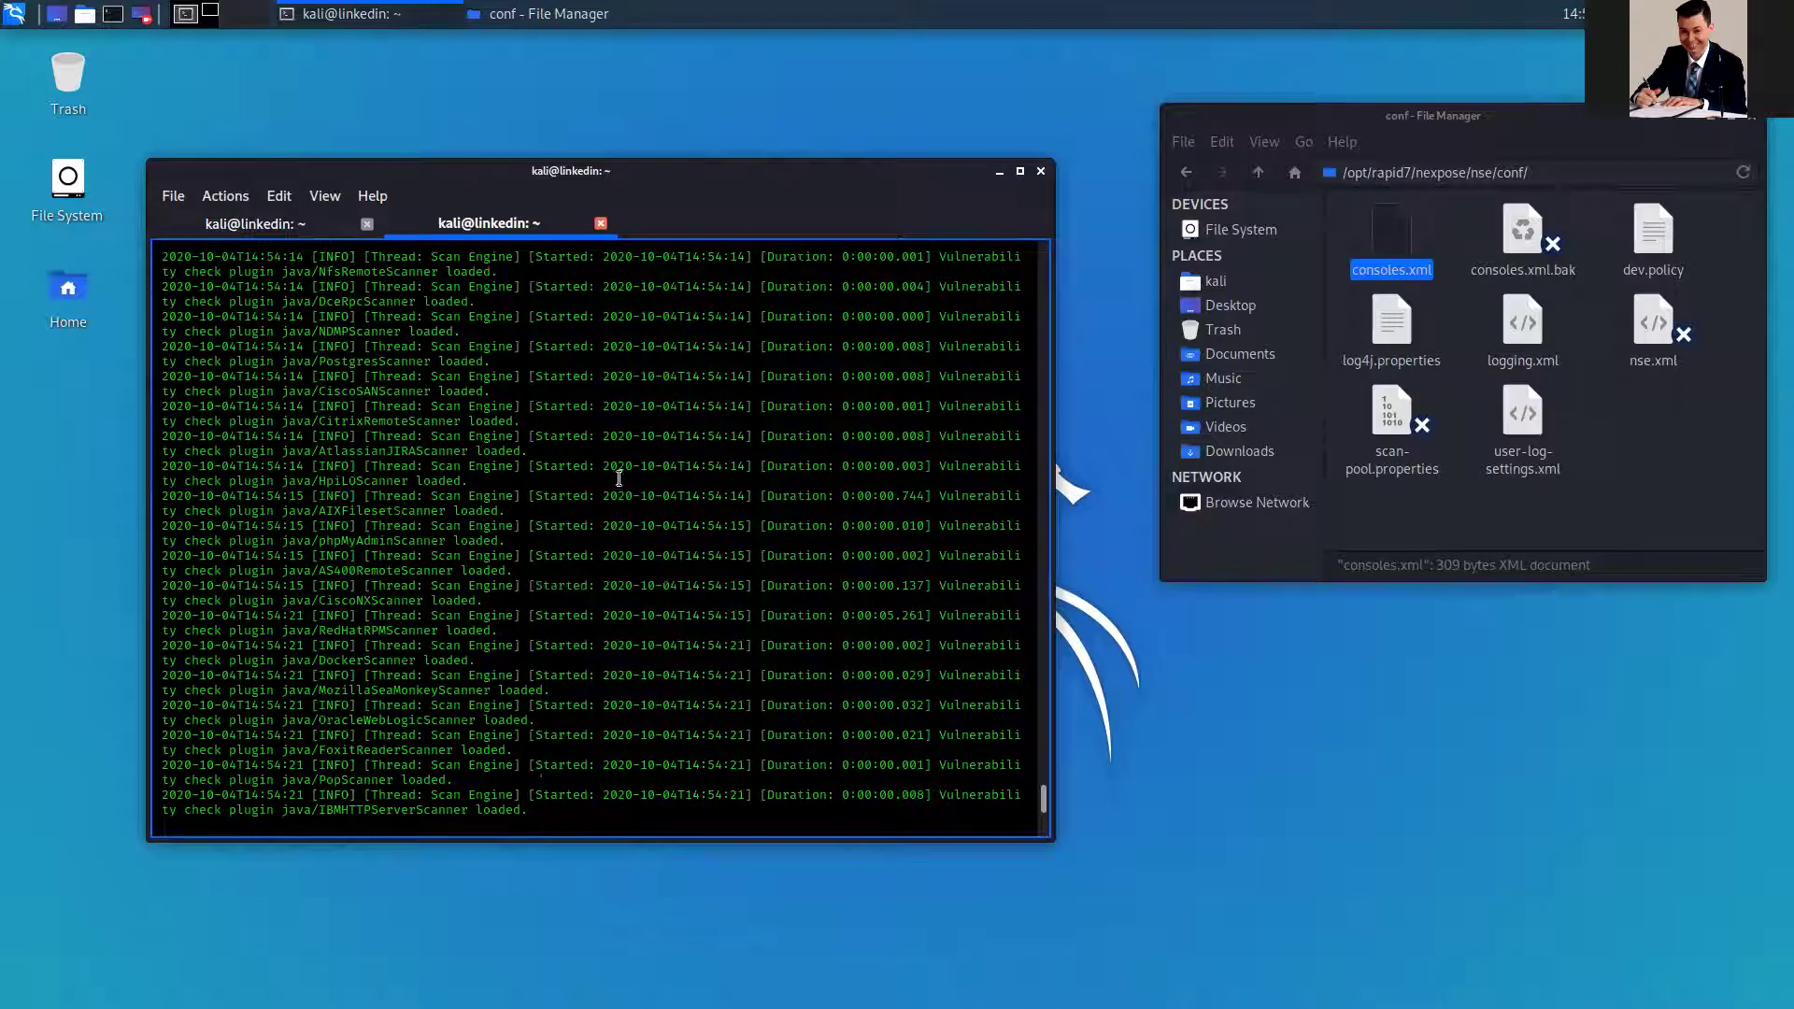
{"action": "left_click_drag", "start_coordinate": [617, 406], "coordinate": [644, 795]}
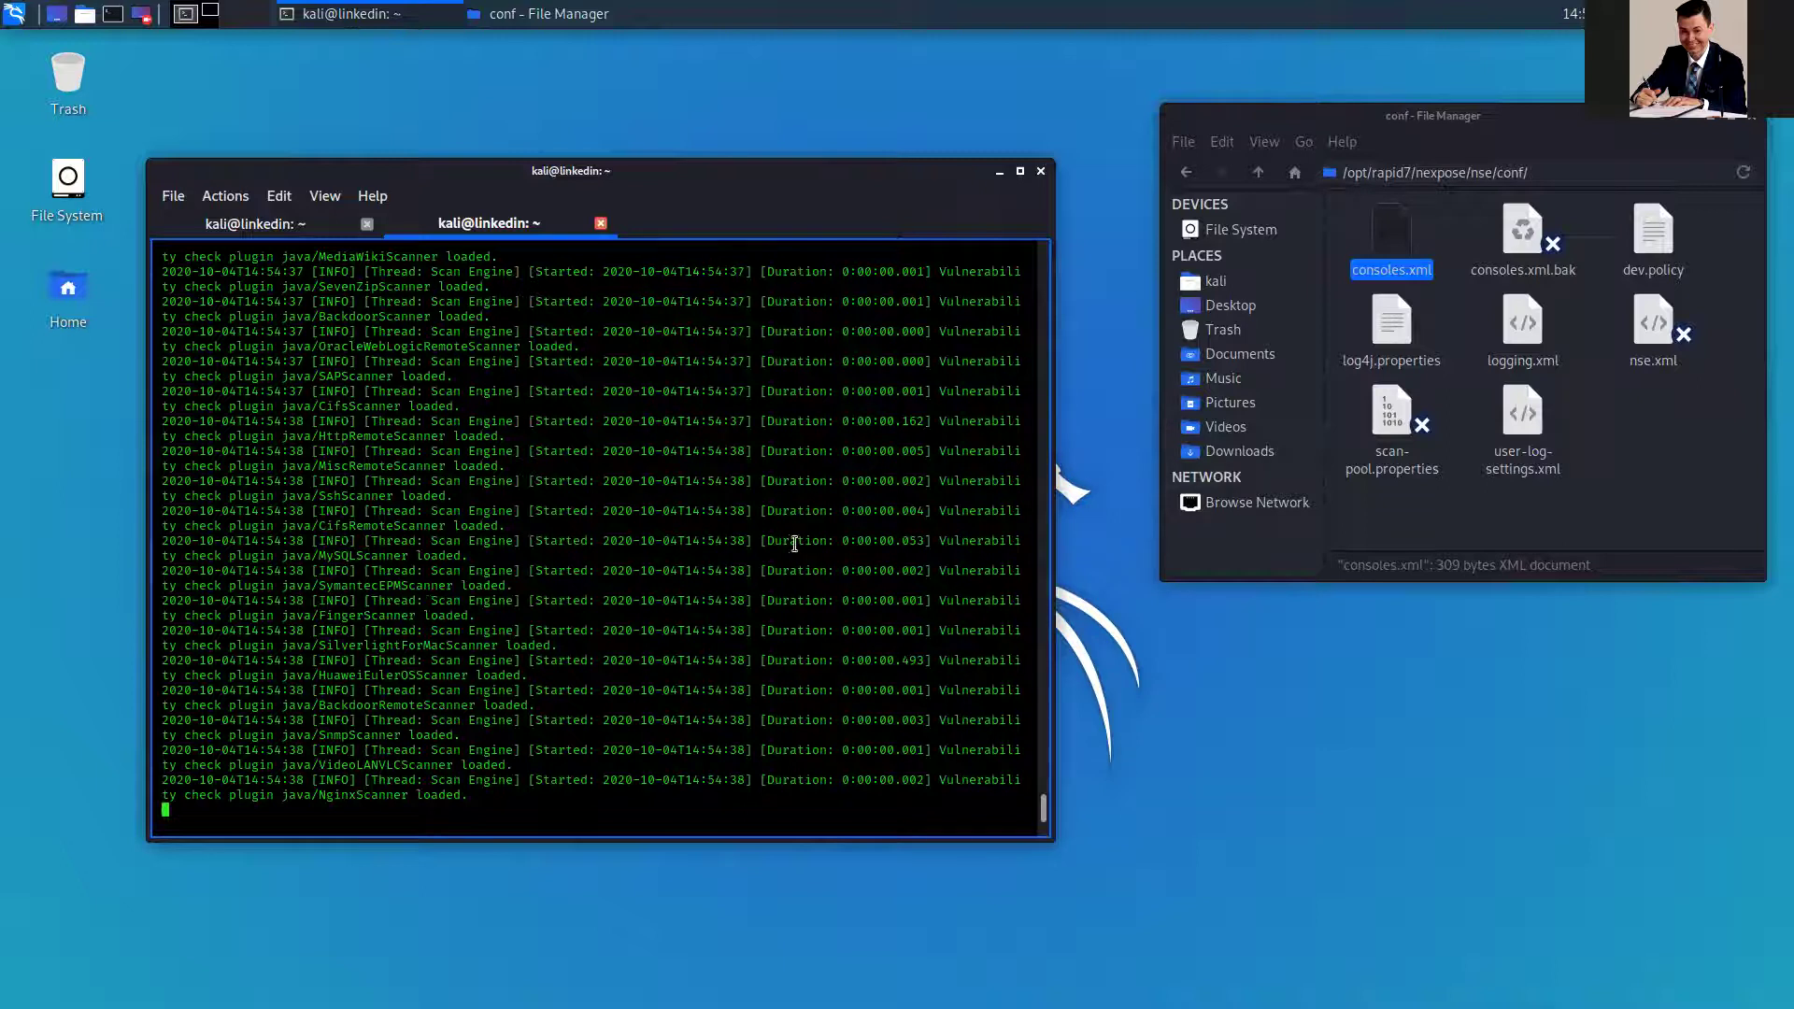
{"action": "double_click", "coordinate": [1391, 232]}
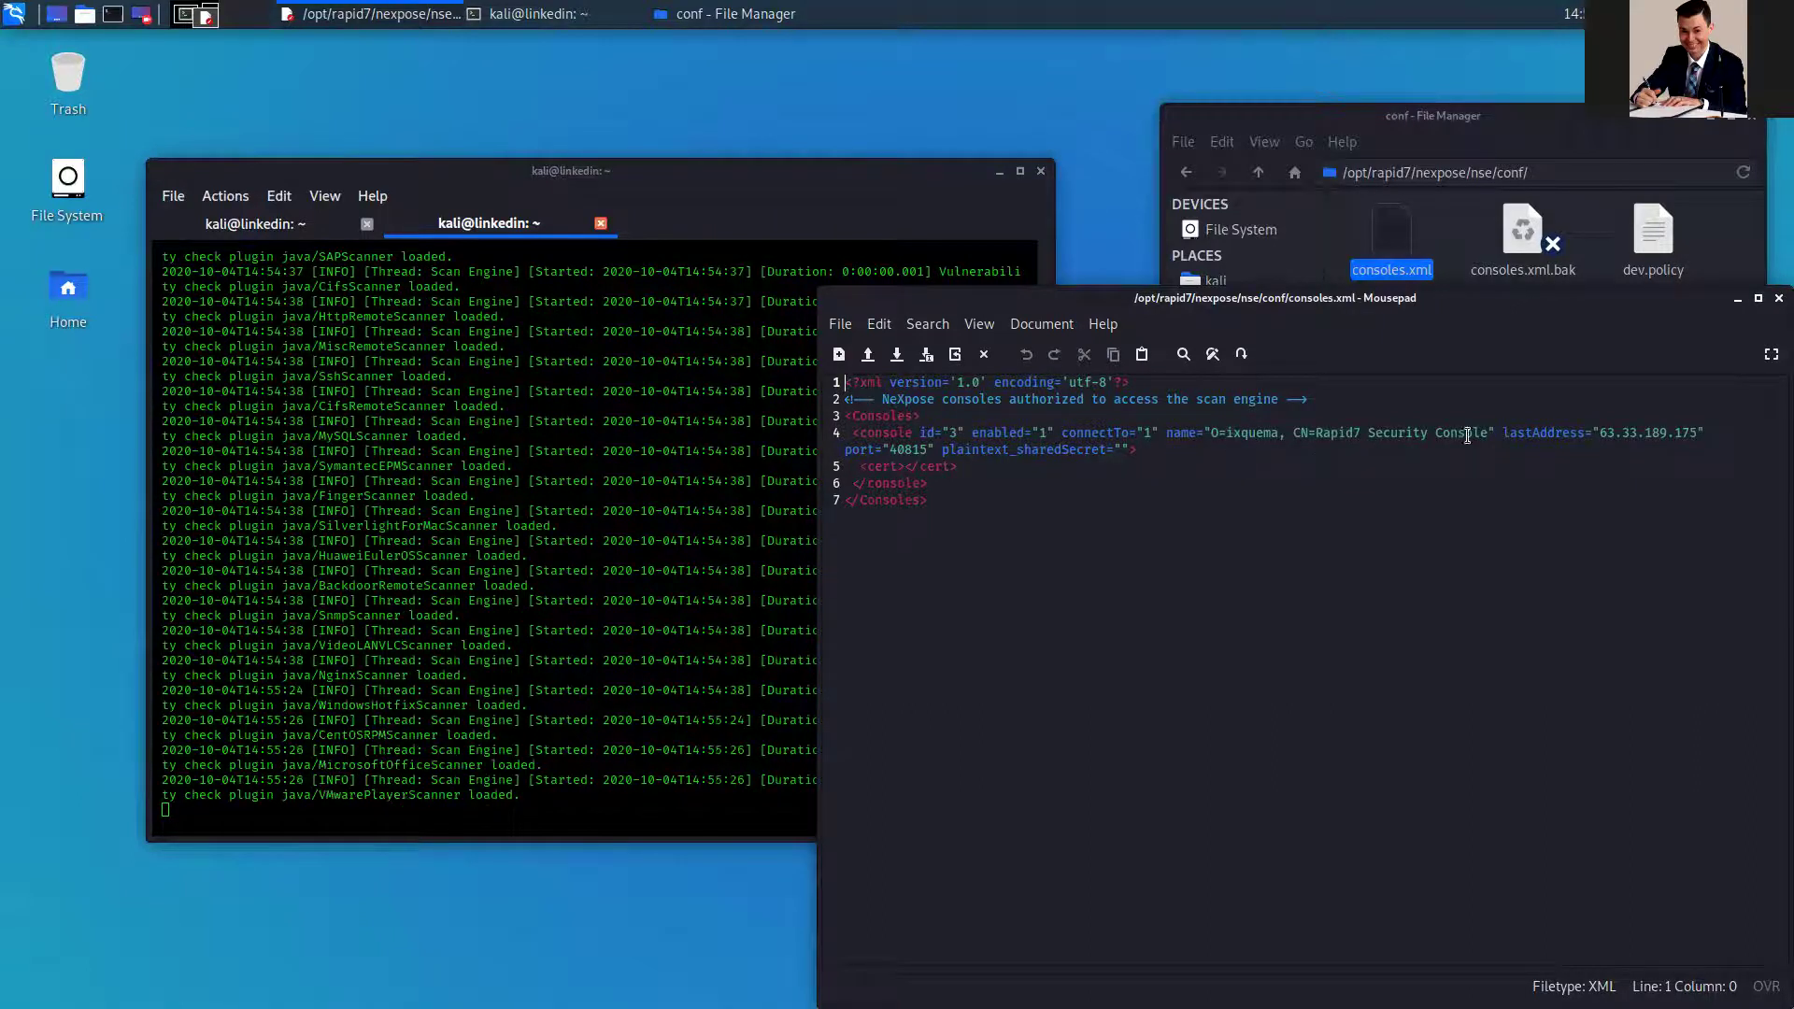
Inspect the lastAddress IP and port 40815 in consoles.xml, then close it unchanged.
{"action": "left_click_drag", "start_coordinate": [1608, 433], "coordinate": [1693, 433]}
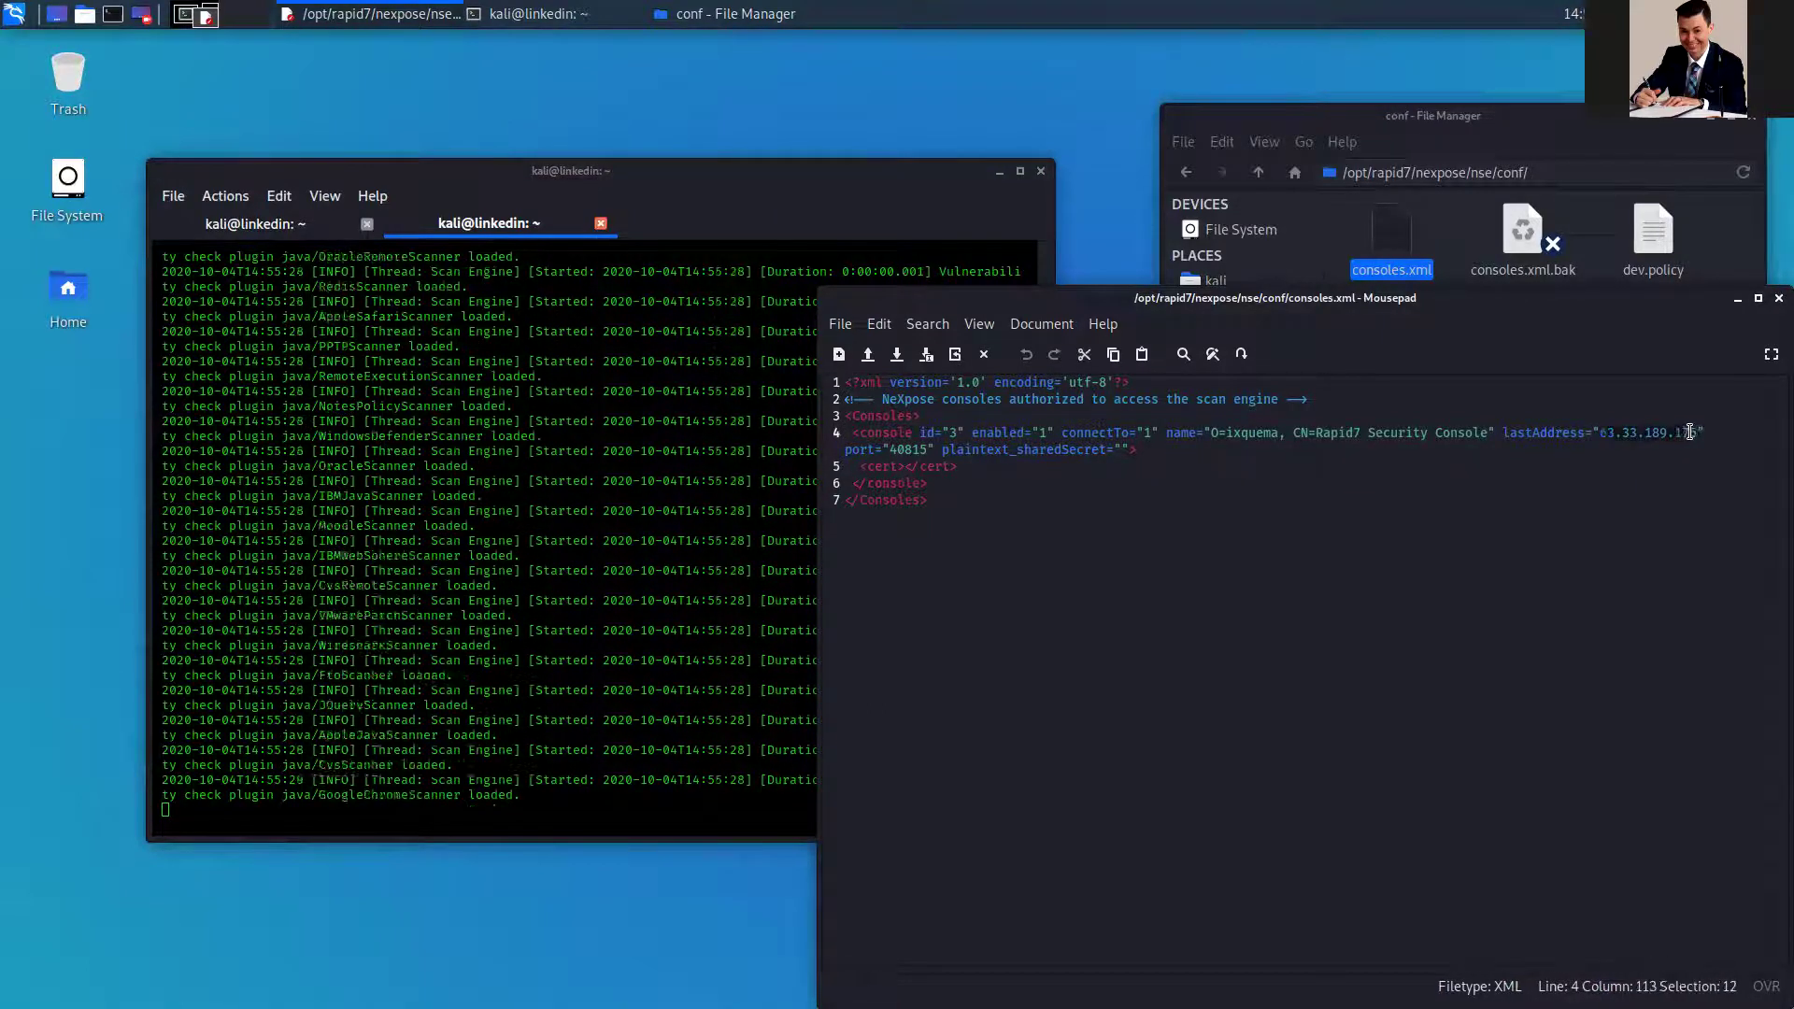
{"action": "left_click", "coordinate": [904, 467]}
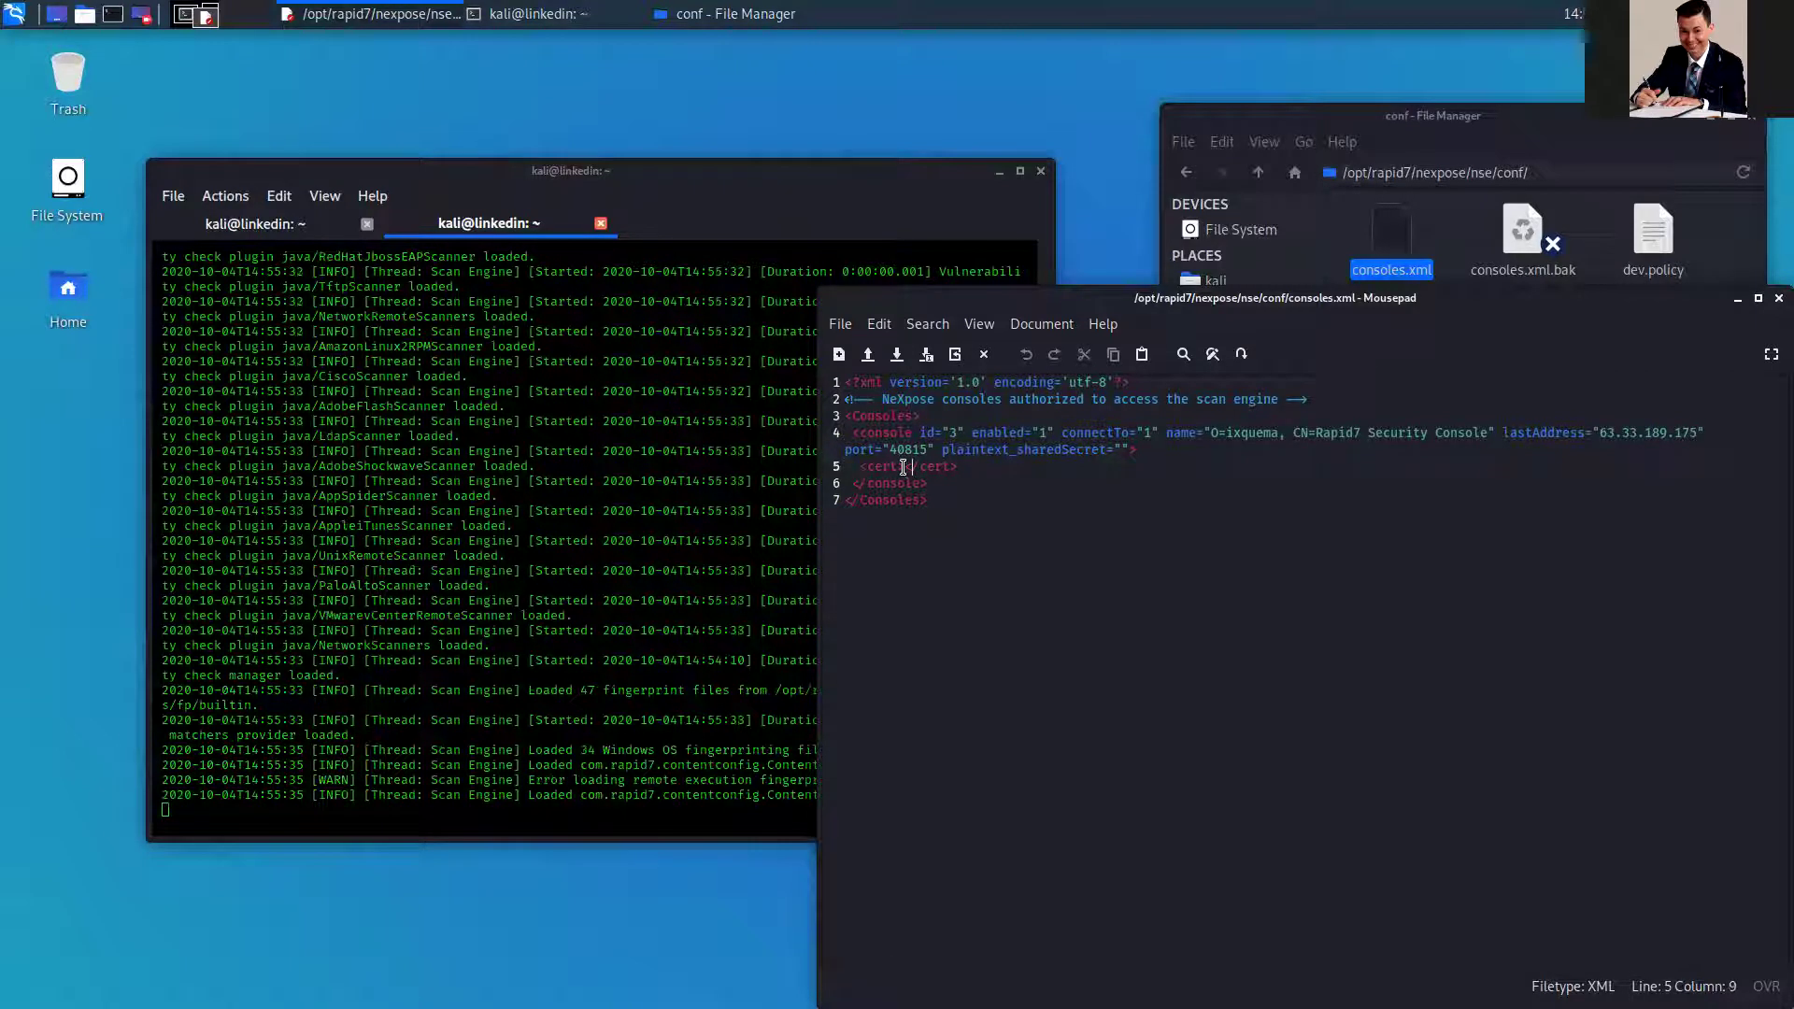
{"action": "left_click_drag", "start_coordinate": [929, 450], "coordinate": [889, 450]}
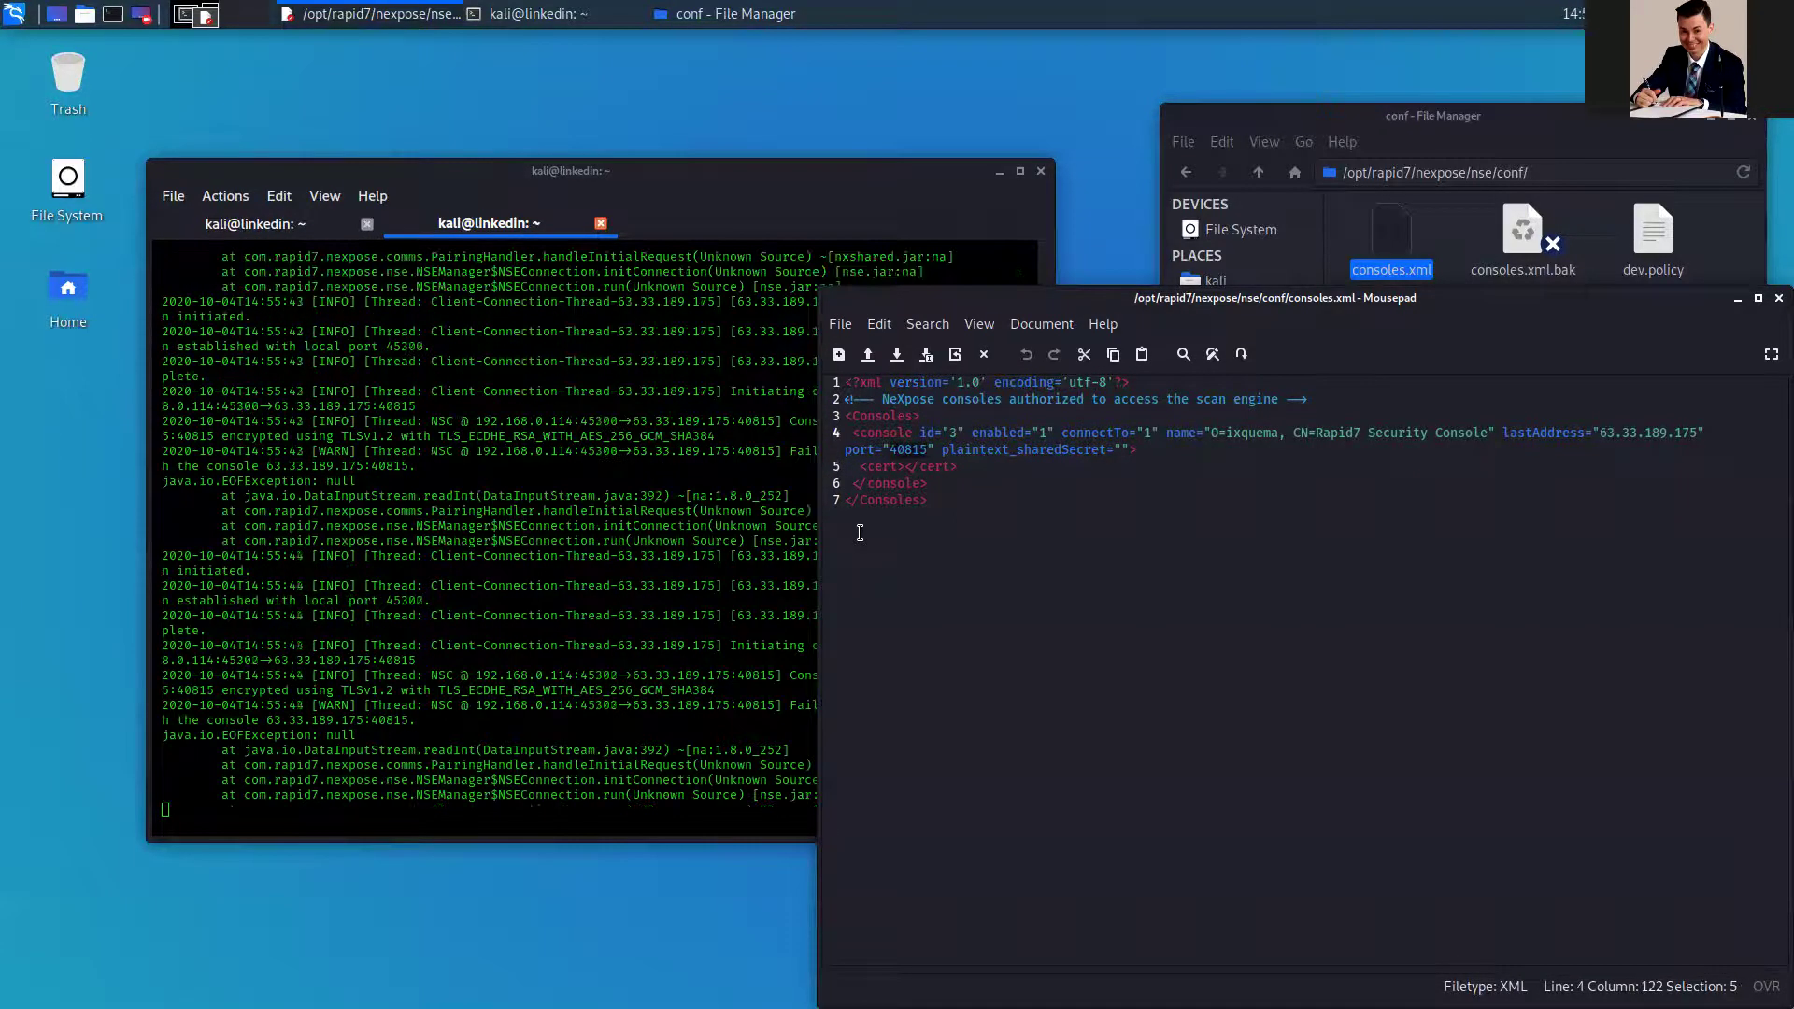
{"action": "left_click", "coordinate": [996, 460]}
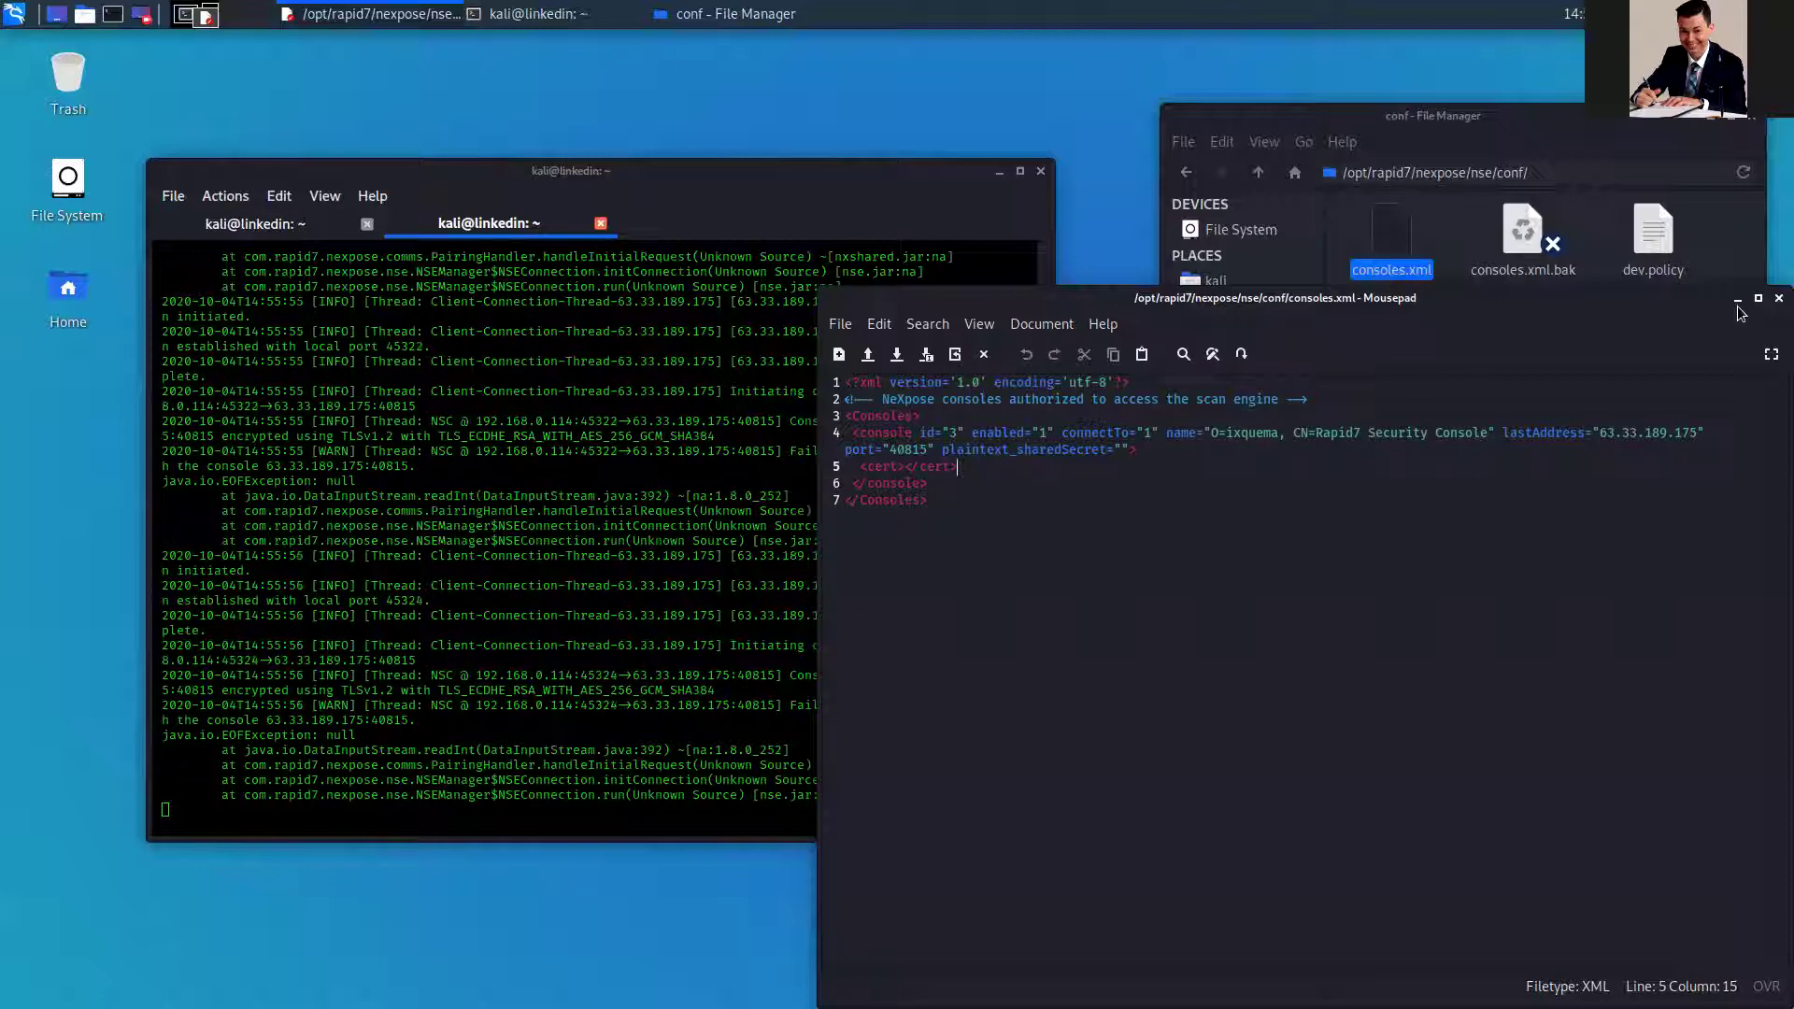
{"action": "left_click", "coordinate": [1778, 298]}
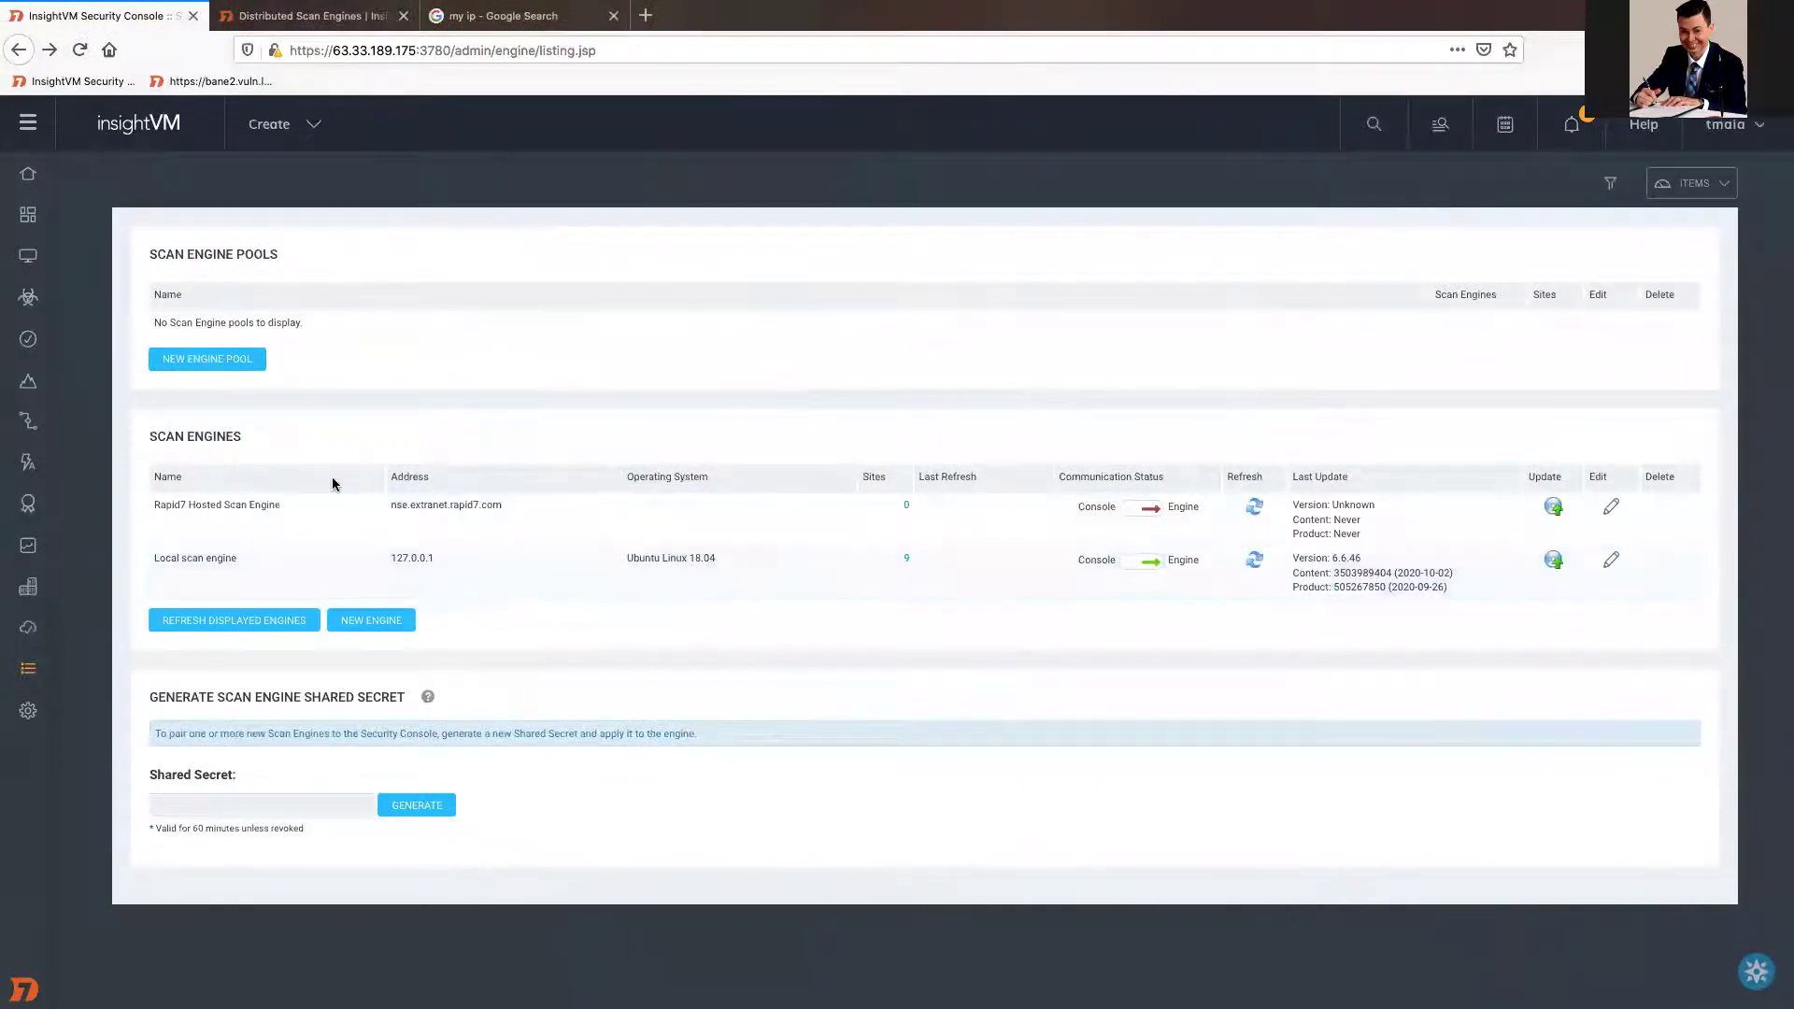
Add and save a scan engine named Kali at 109.255.91.7, then check its communication status.
{"action": "left_click", "coordinate": [348, 624]}
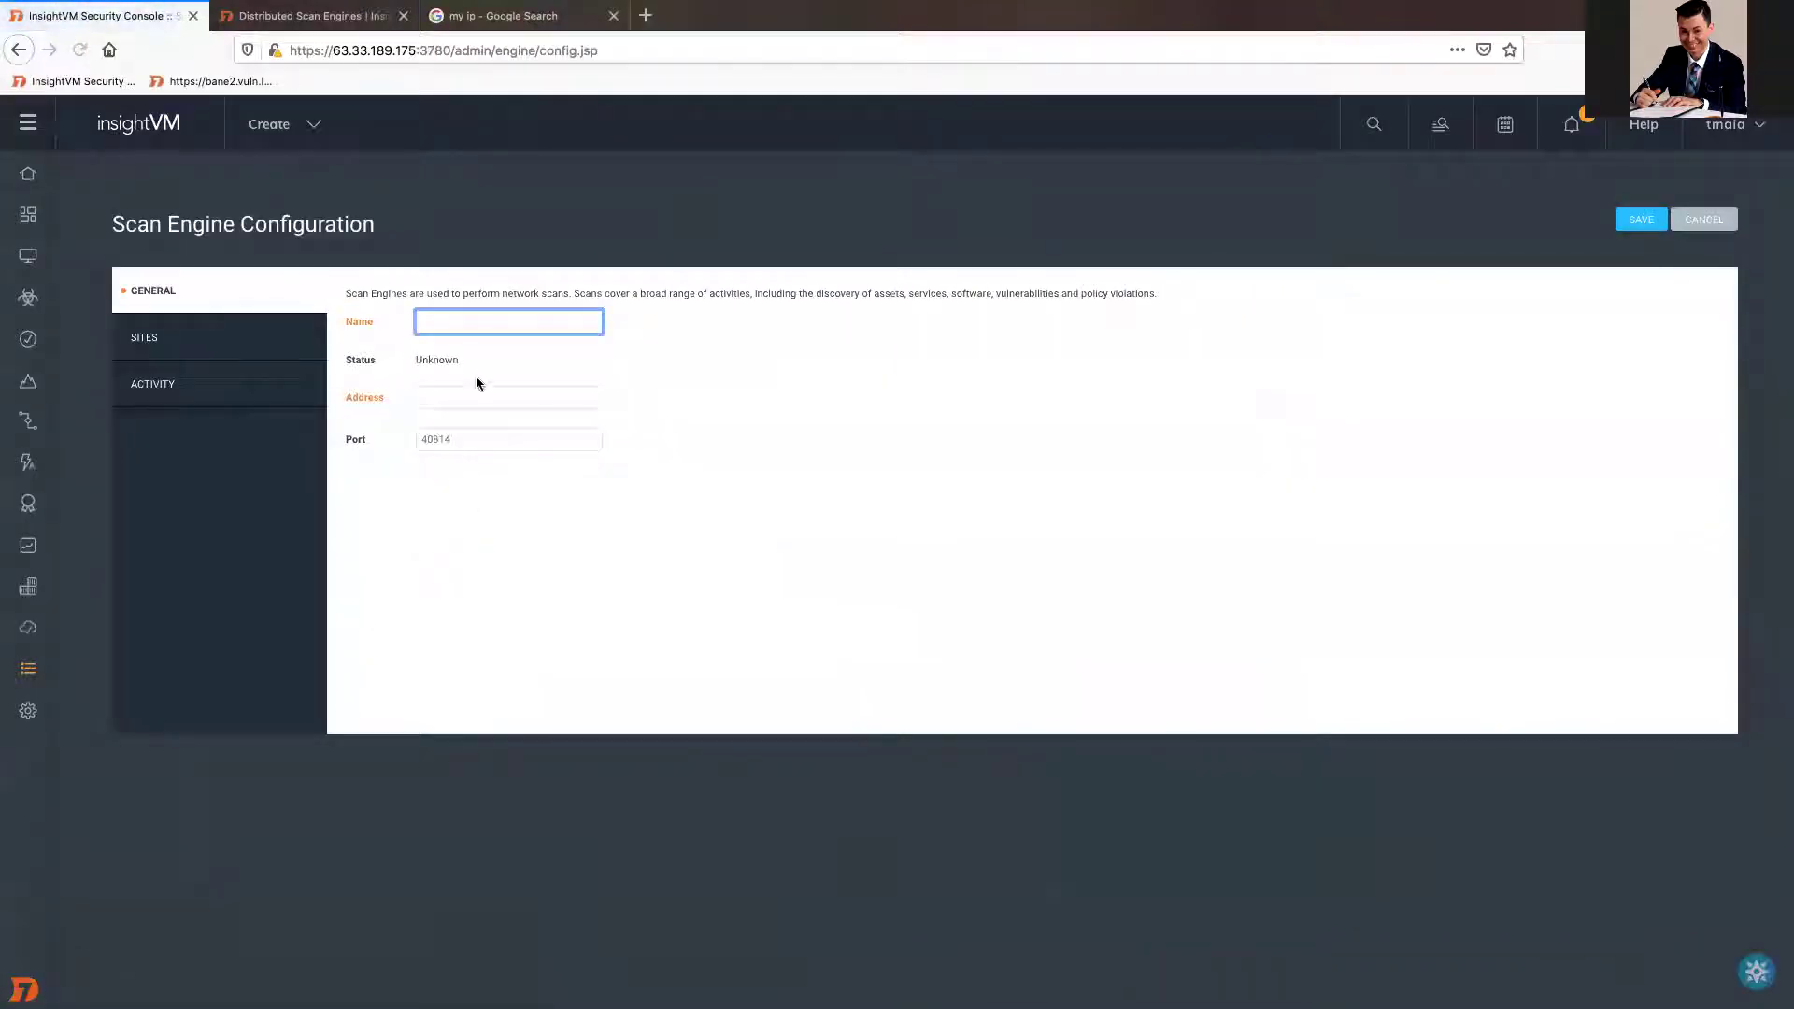
{"action": "left_click", "coordinate": [467, 400]}
{"action": "type", "text": "109.255.31.7"}
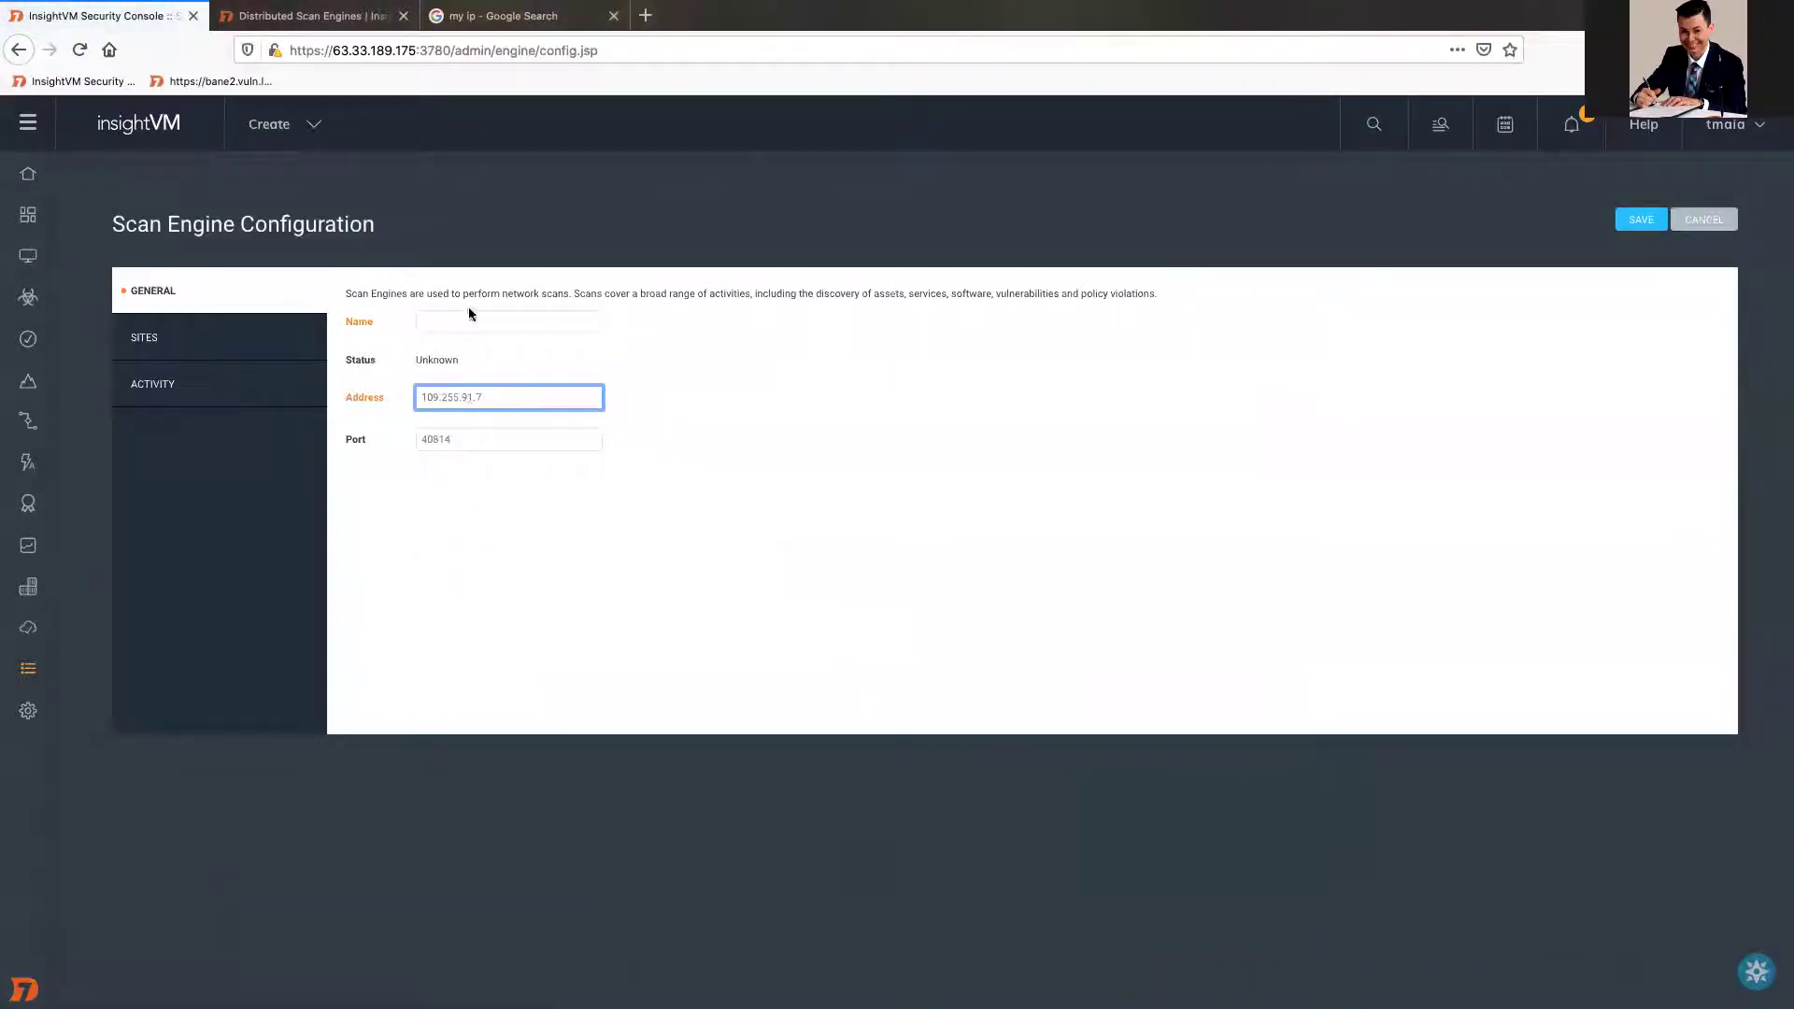
{"action": "left_click", "coordinate": [469, 313]}
{"action": "type", "text": "Kali"}
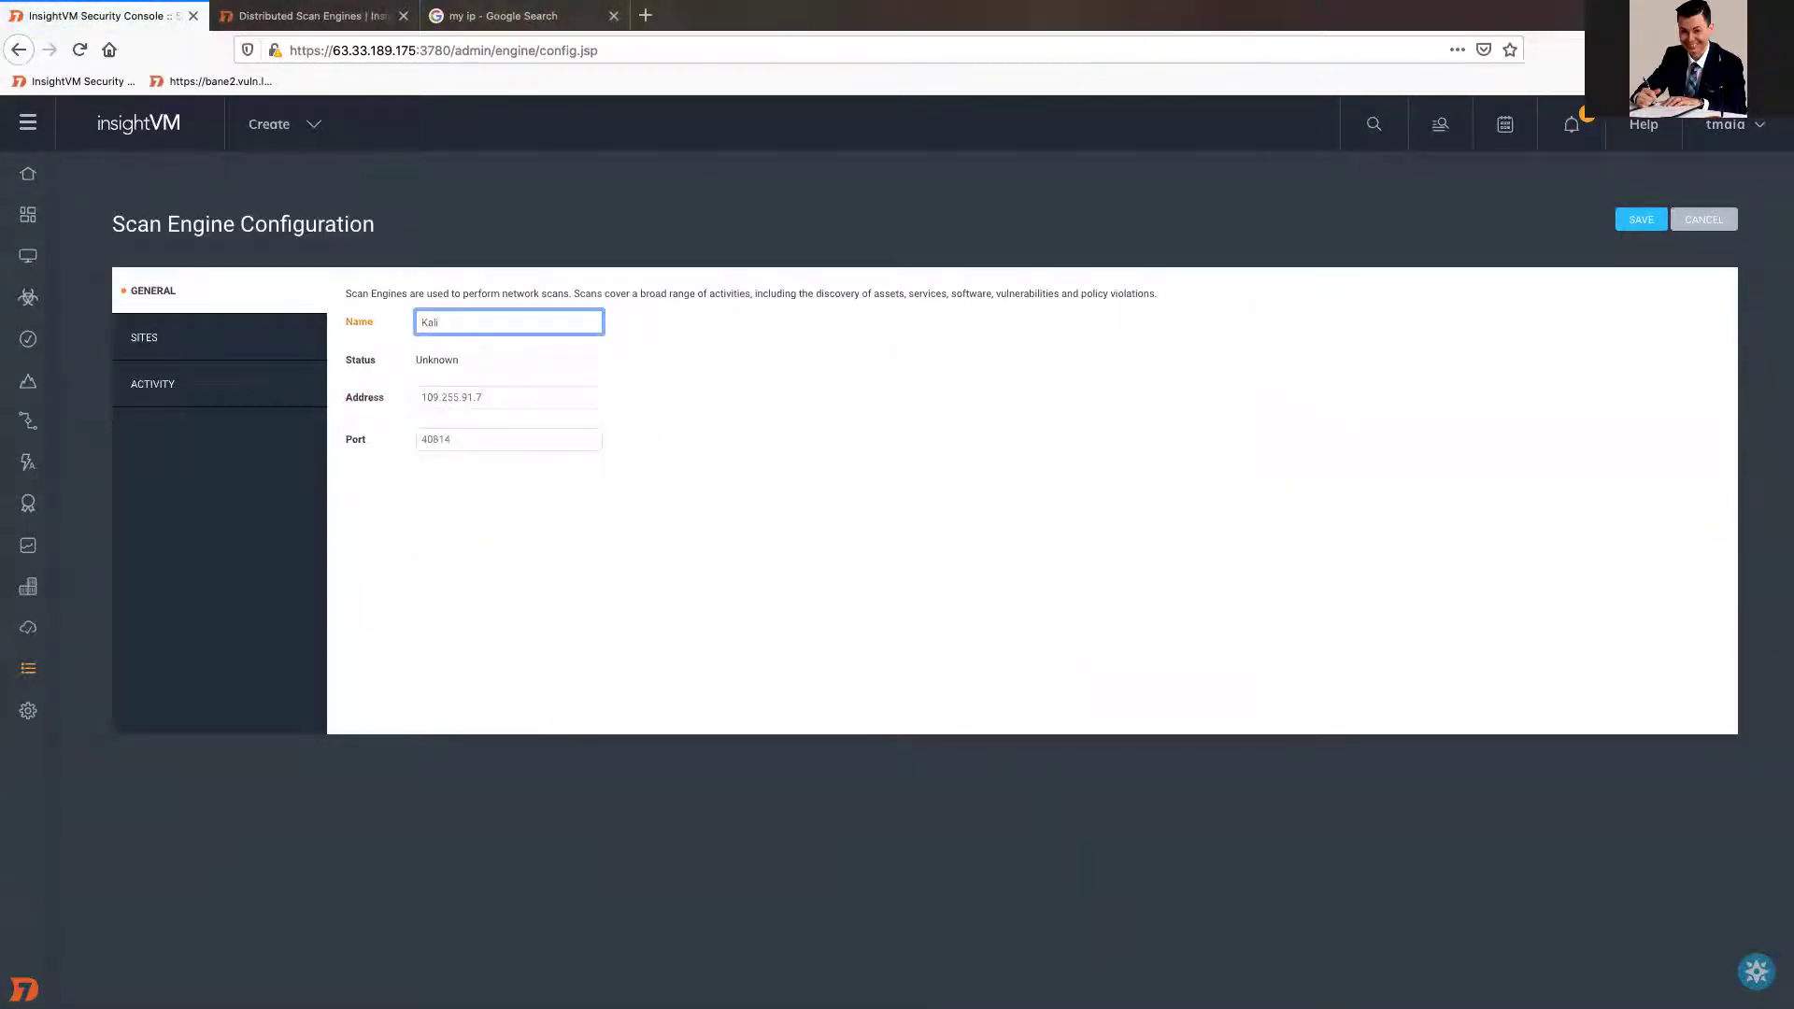
{"action": "left_click", "coordinate": [1641, 218]}
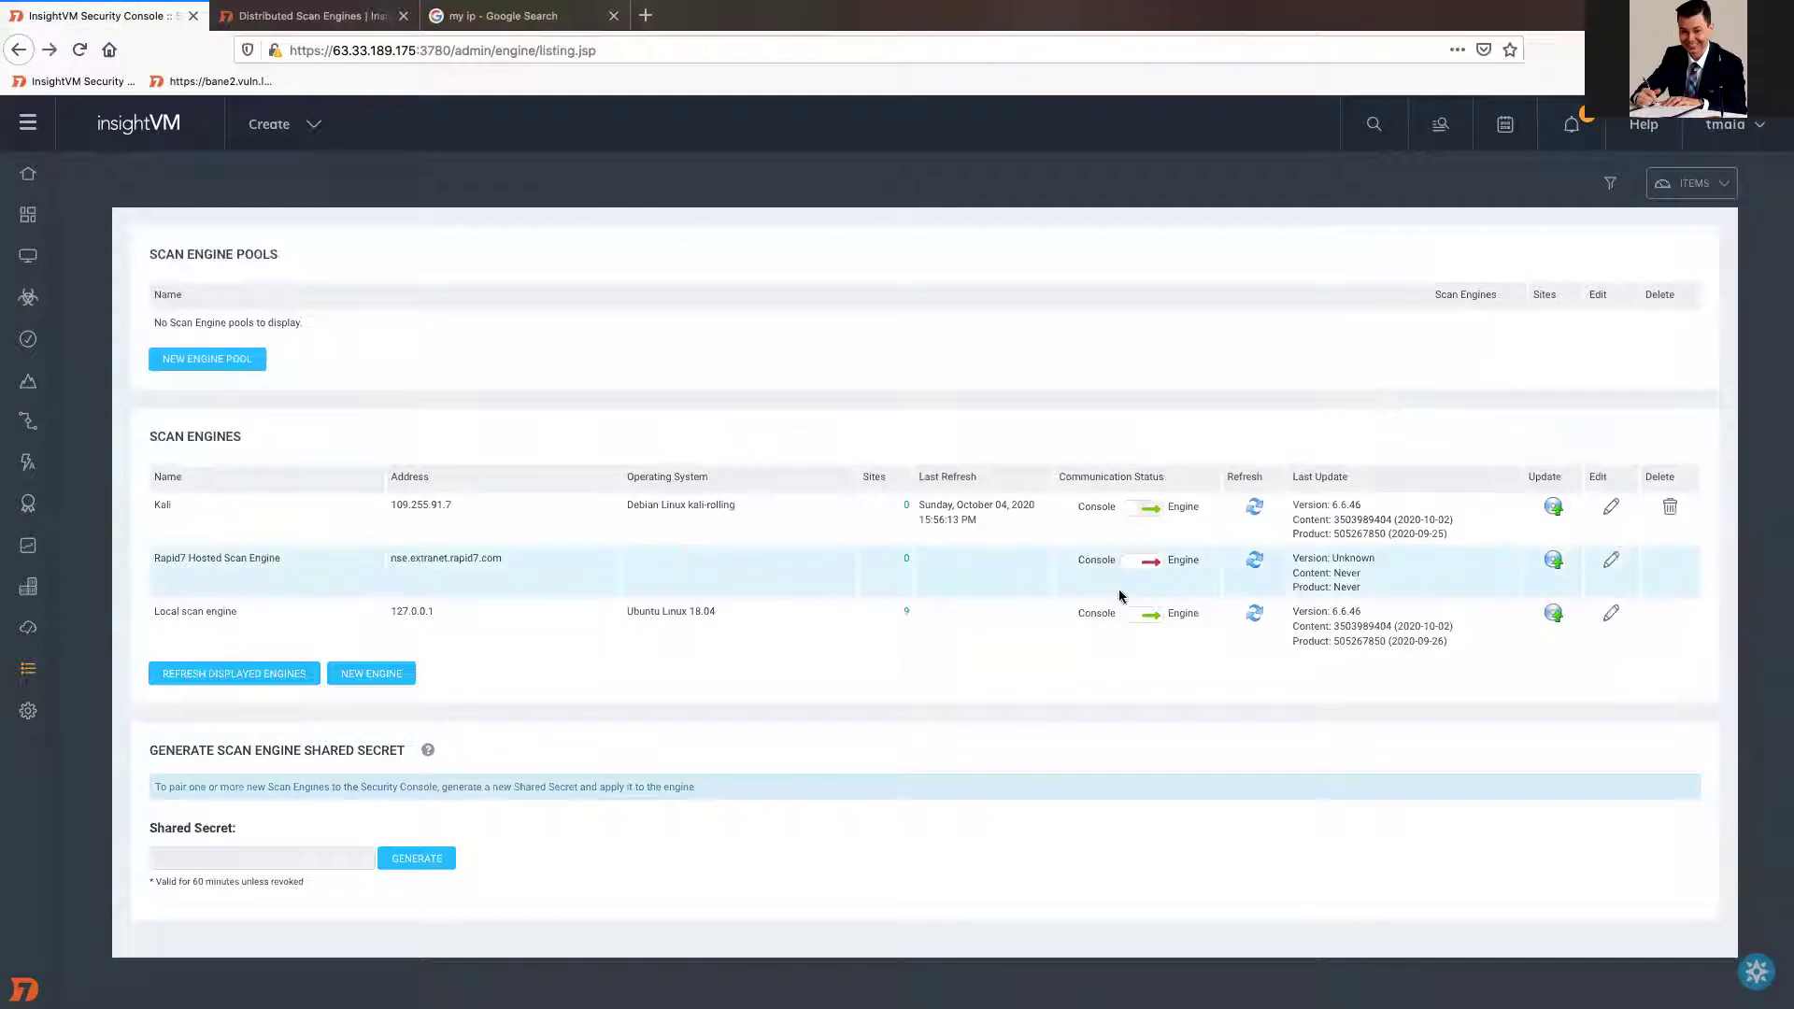
{"action": "mouse_move", "coordinate": [1147, 514]}
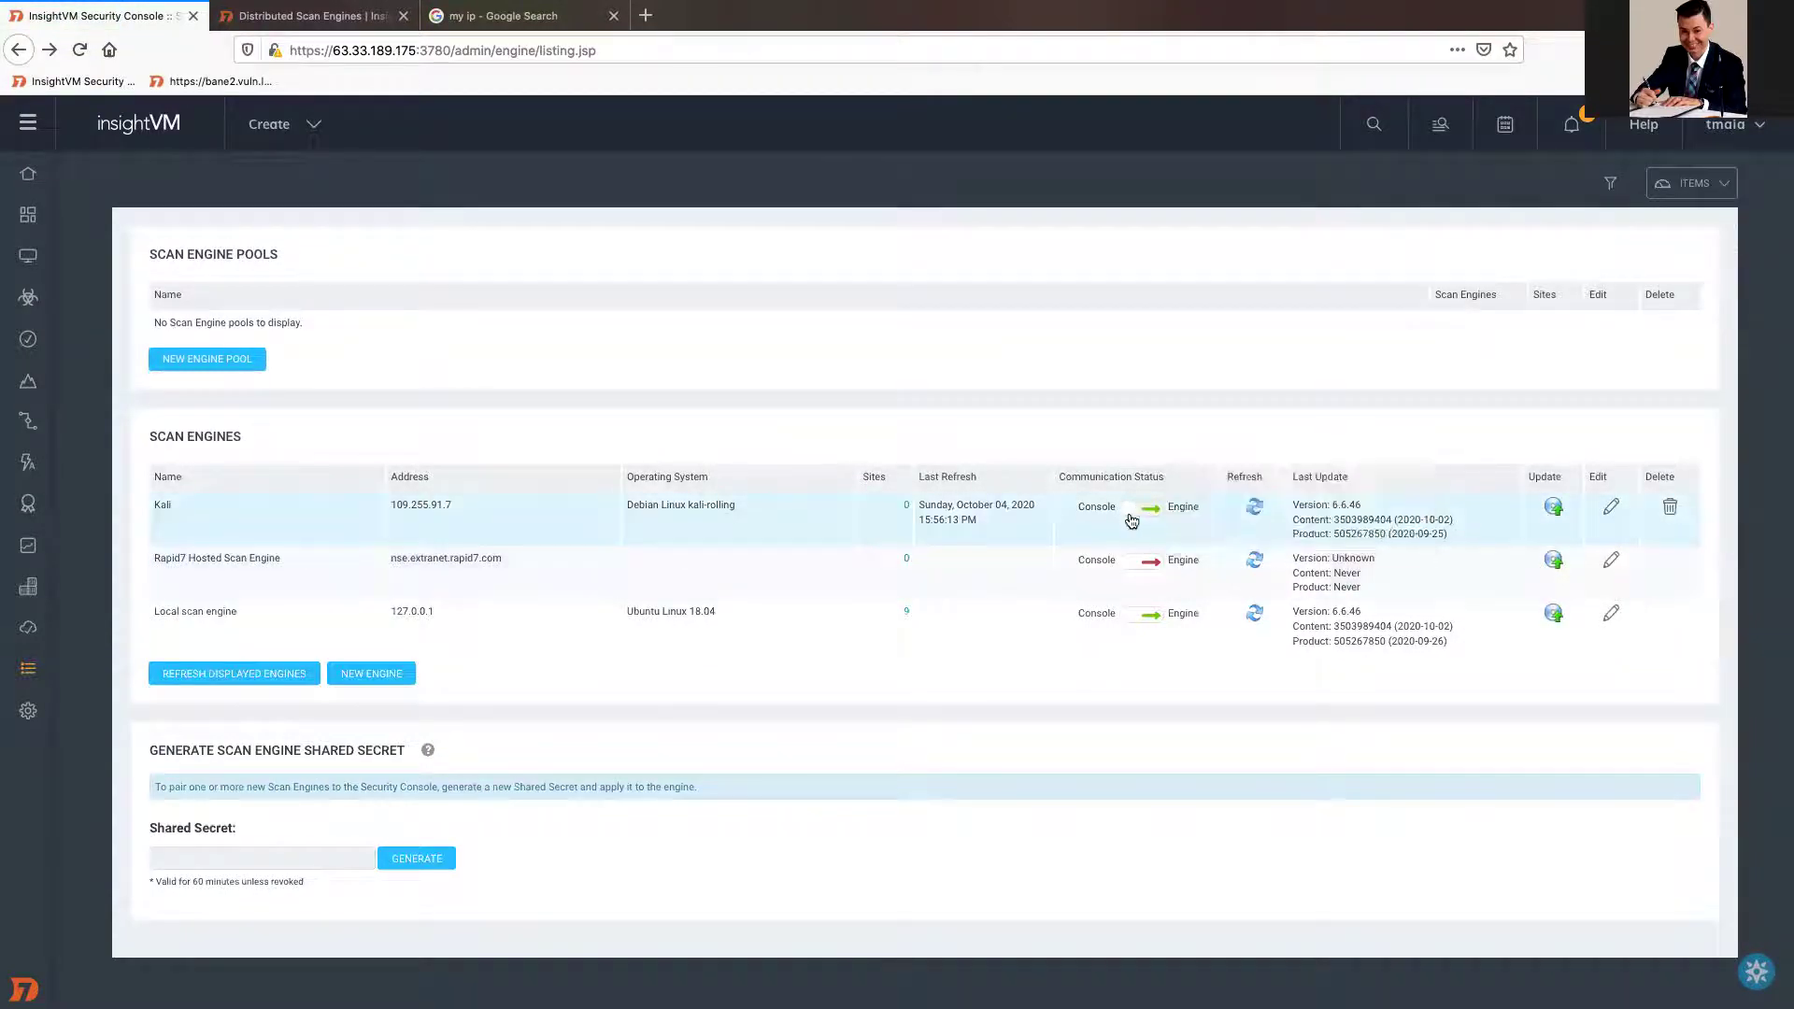
On the Kali VM, rerun cat consoles.xml and select the newly added certificate block.
{"action": "key", "text": "ctrl+Right"}
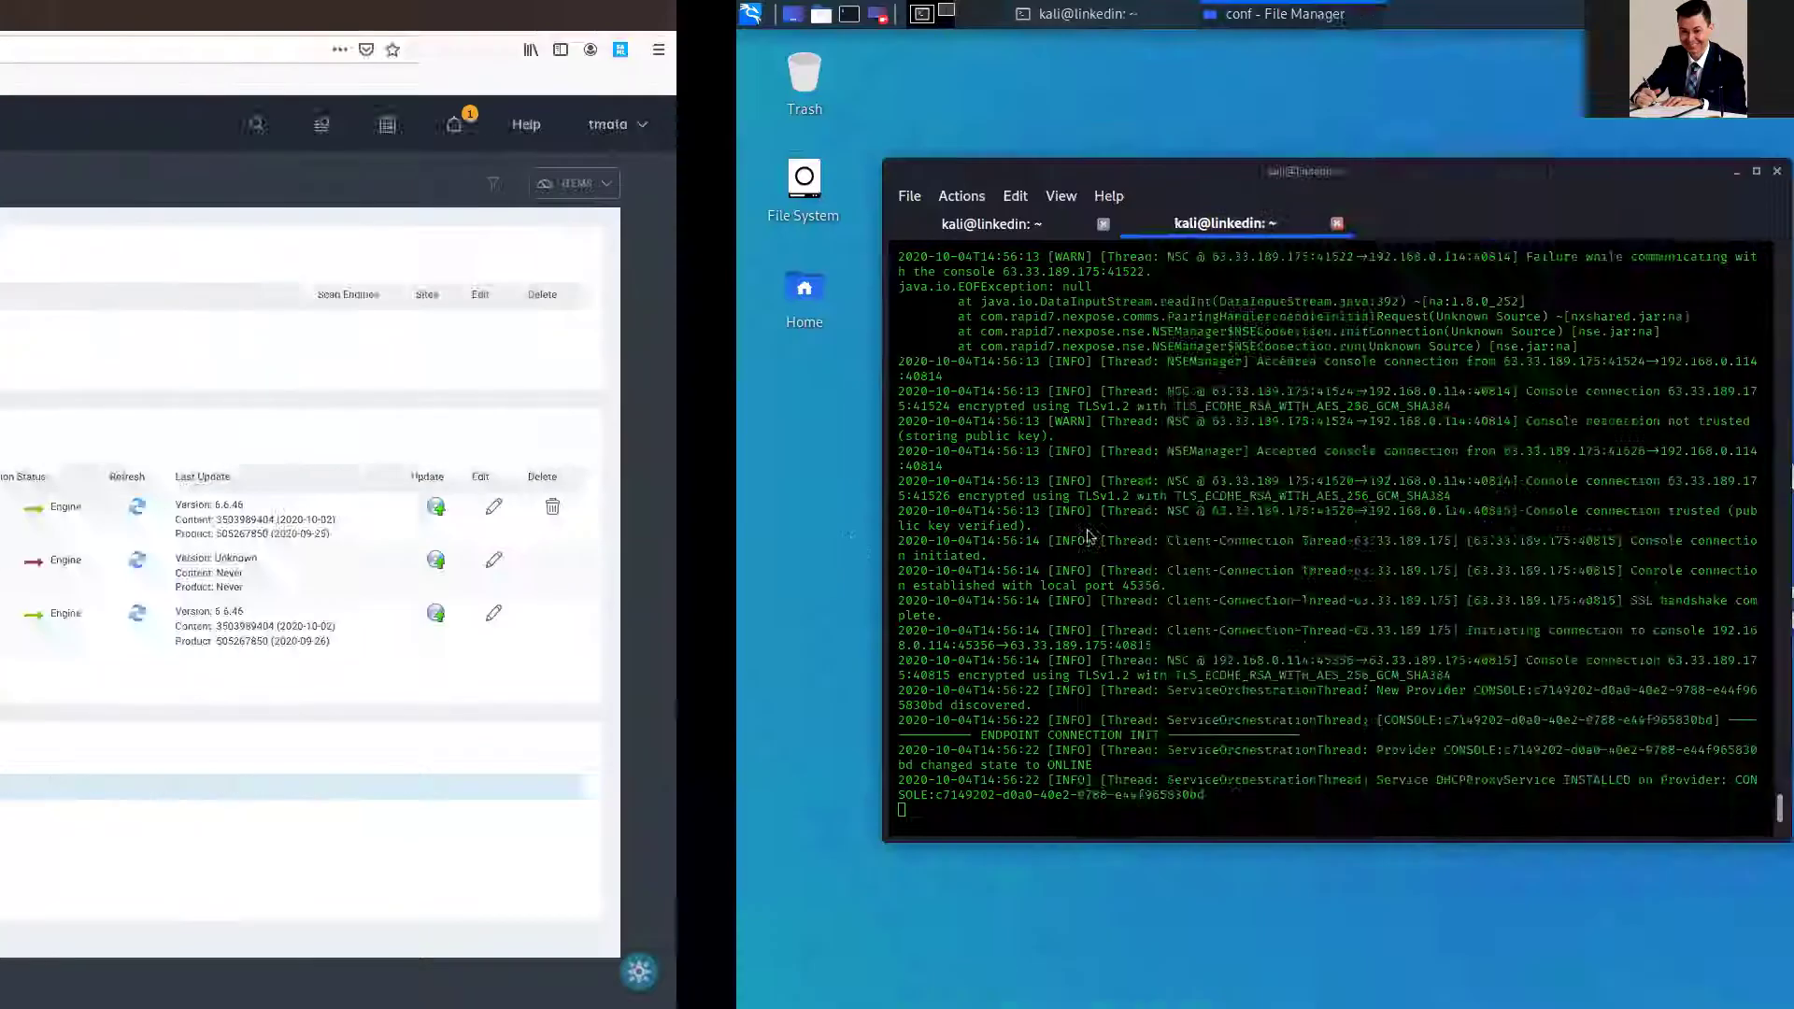
{"action": "scroll", "coordinate": [794, 719], "scroll_direction": "up", "scroll_amount": 4}
{"action": "left_click", "coordinate": [769, 678]}
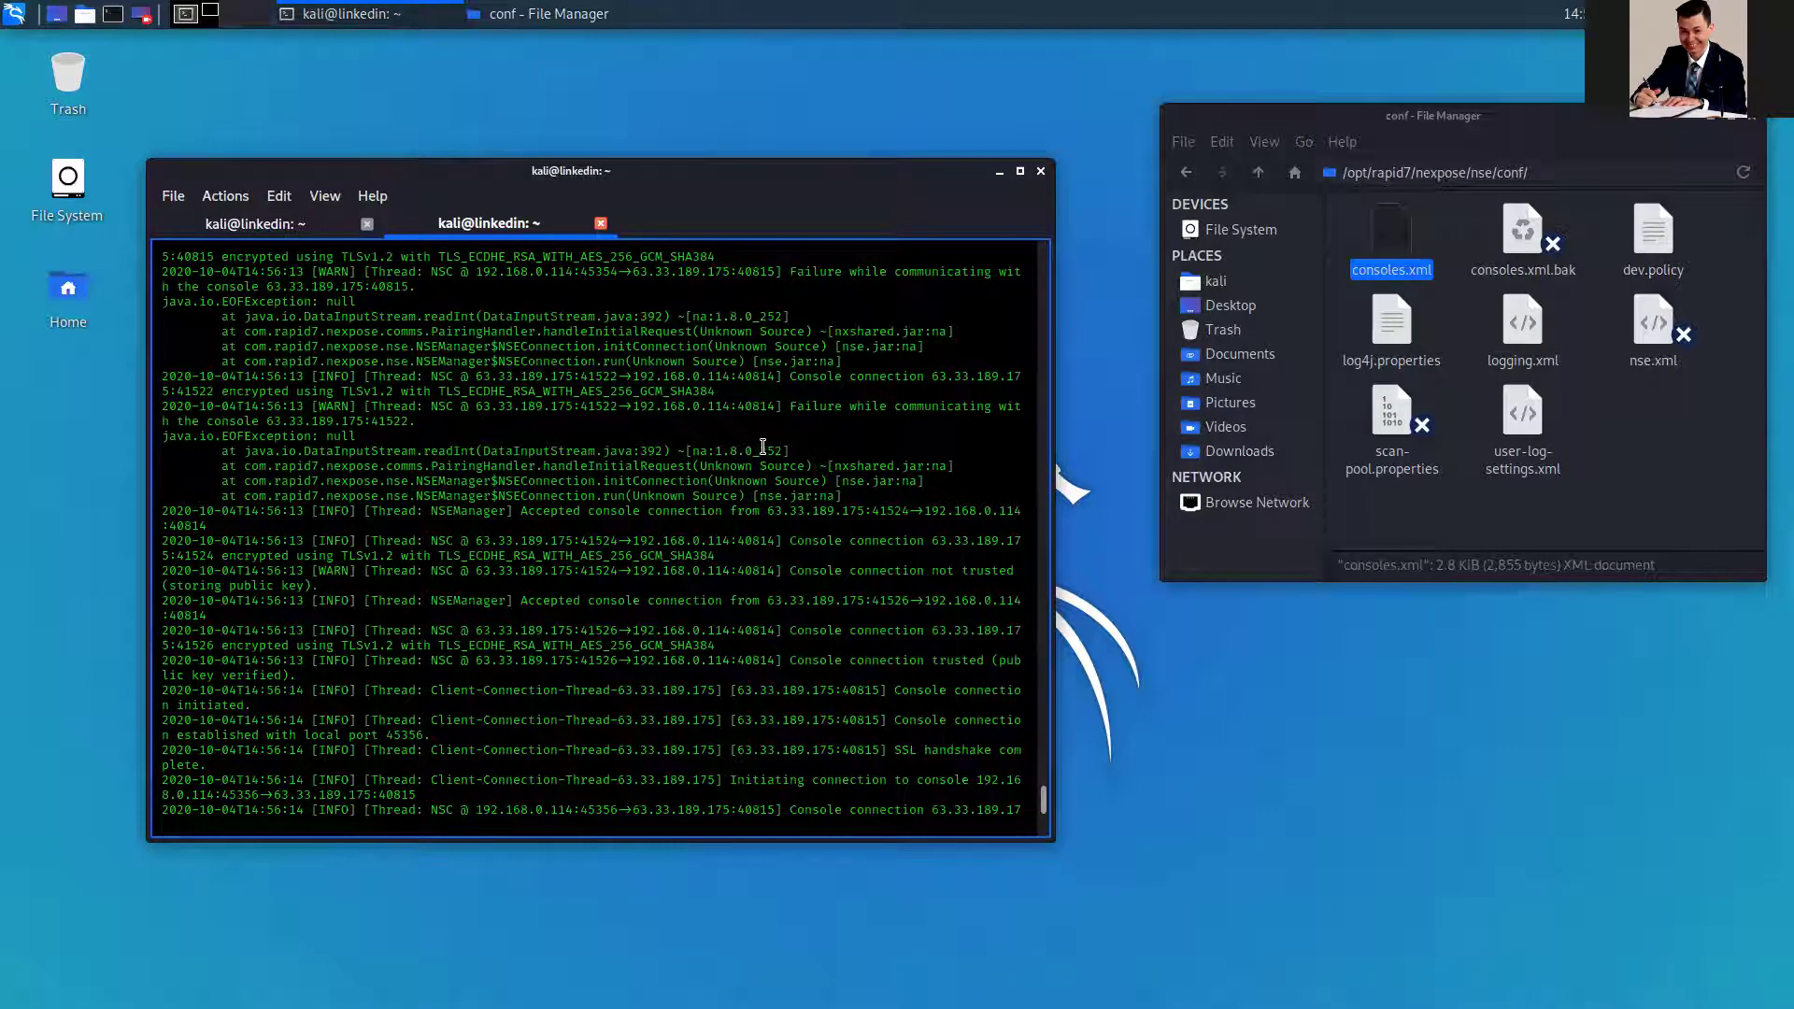
{"action": "left_click", "coordinate": [265, 224]}
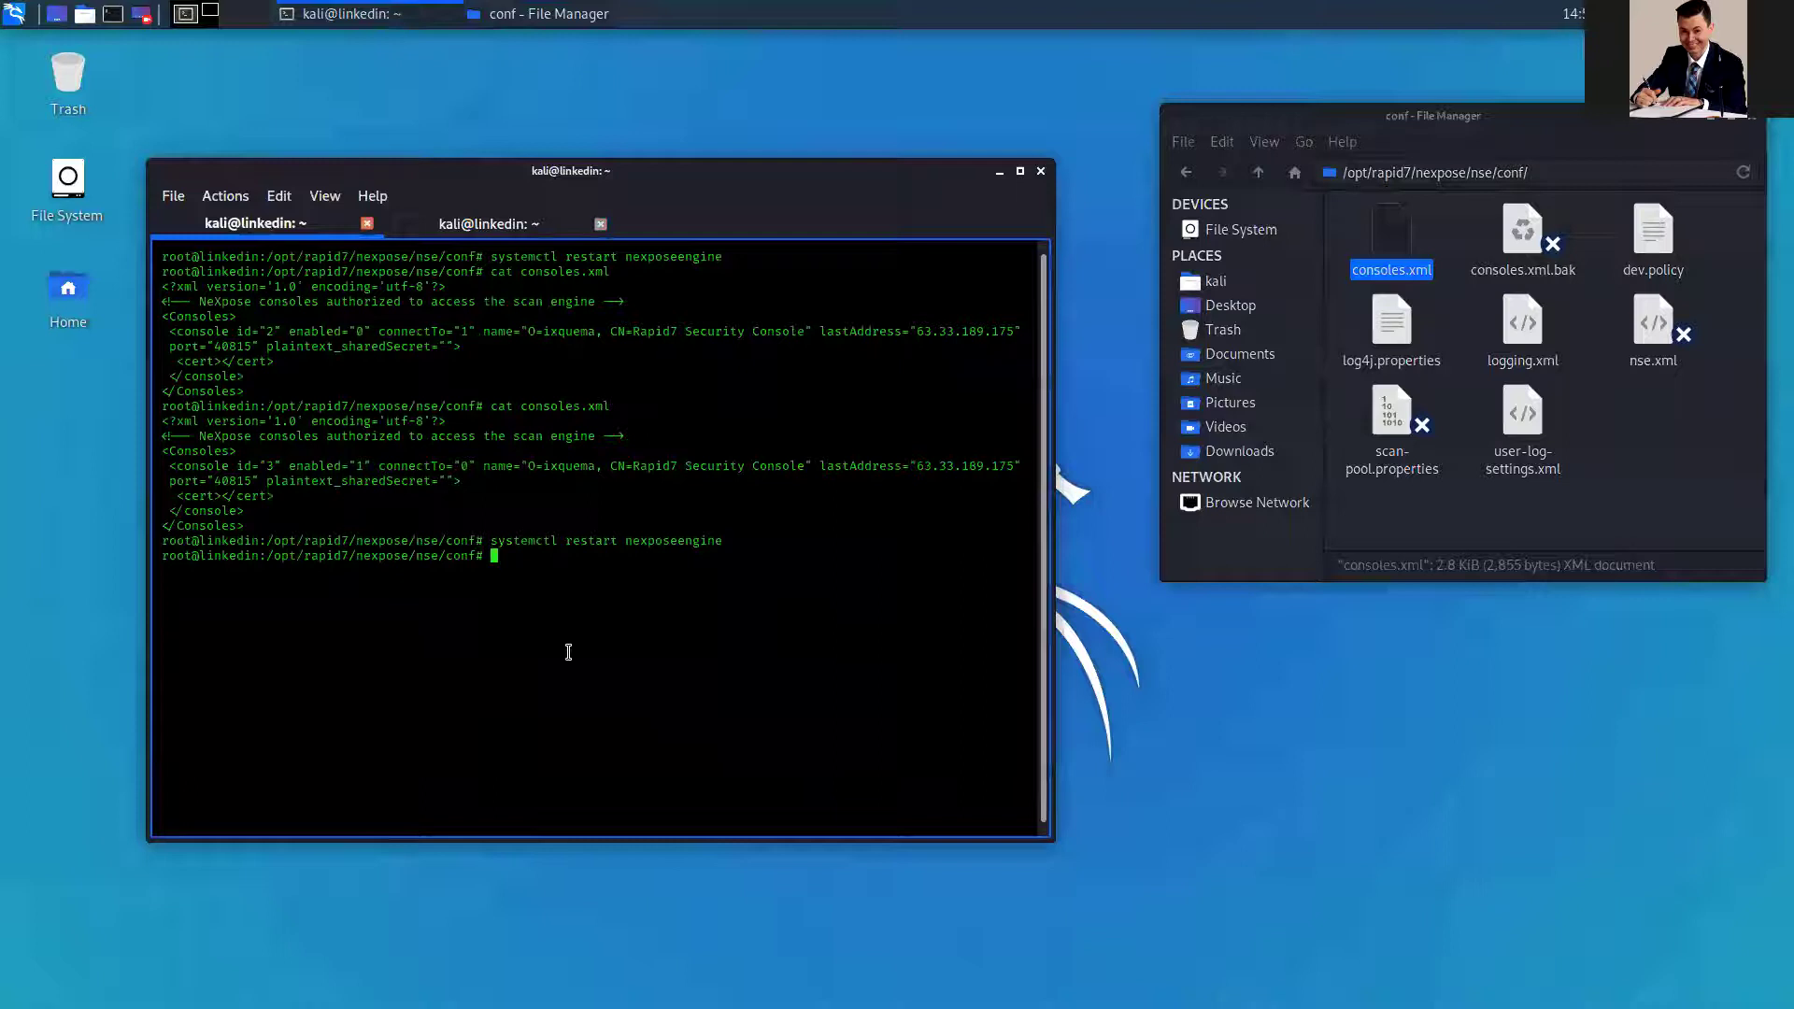
{"action": "key", "text": "Up"}
{"action": "key", "text": "Up"}
{"action": "key", "text": "Return"}
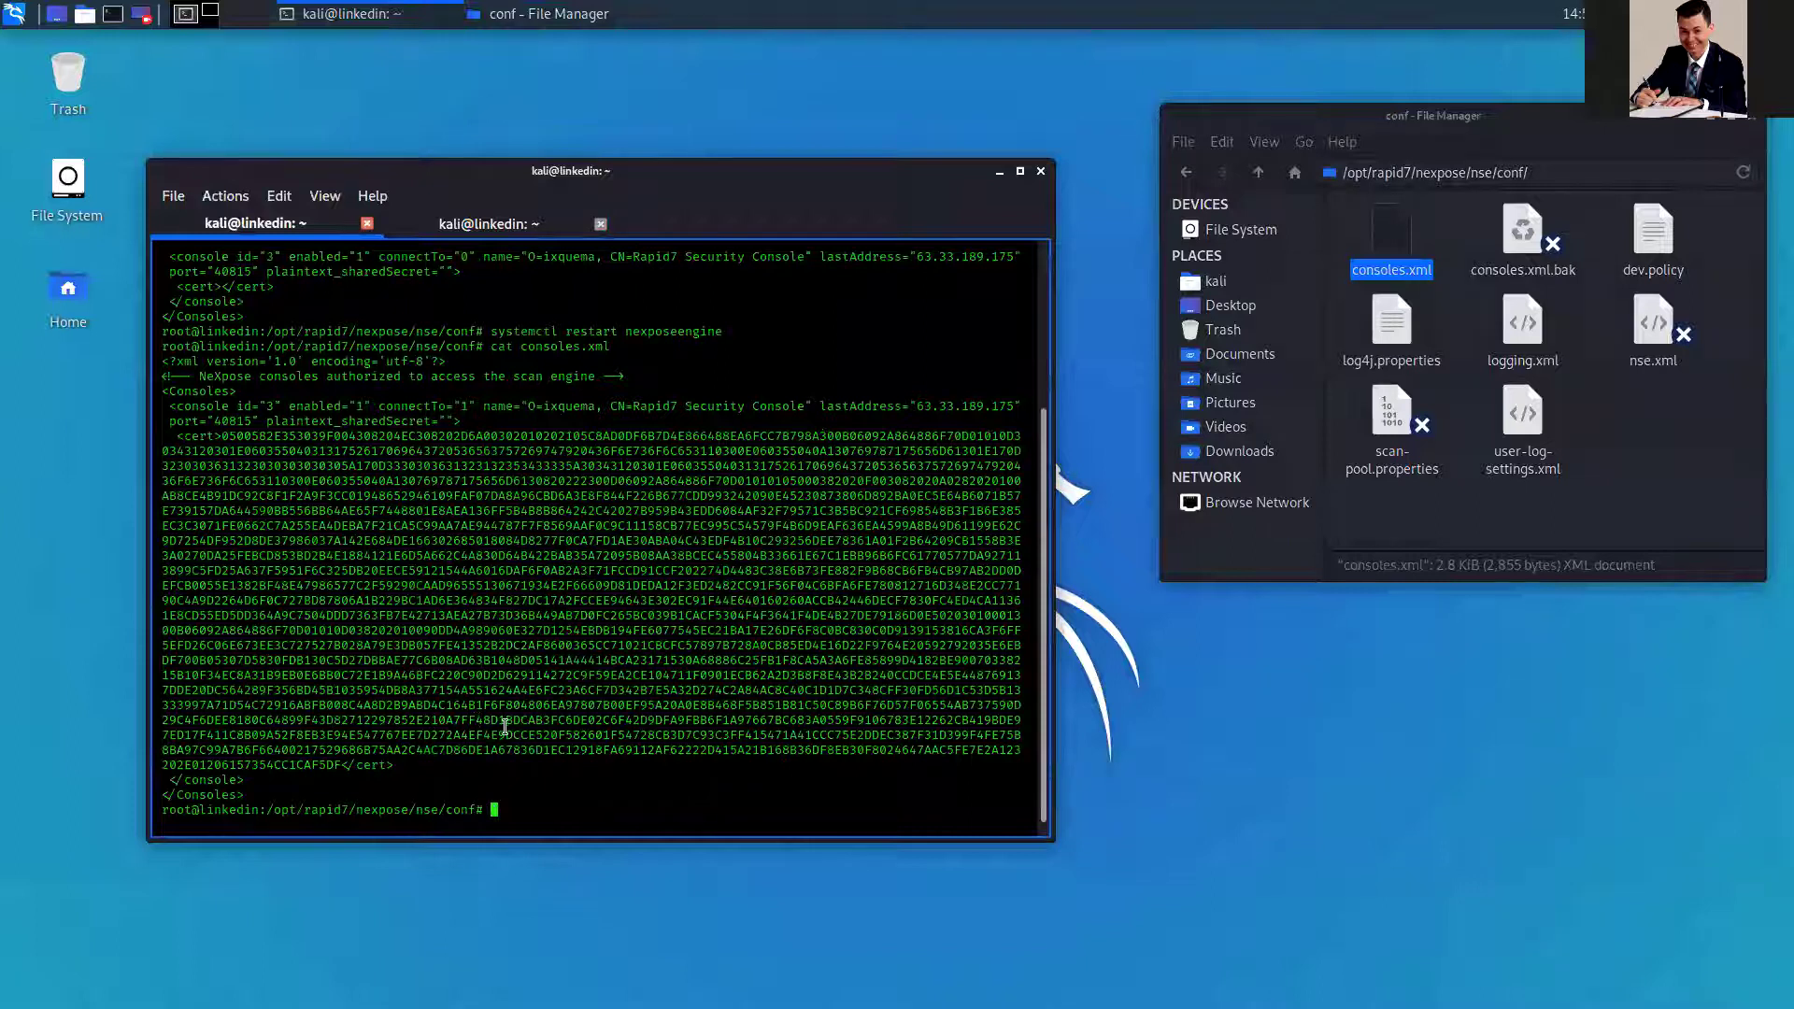
{"action": "left_click_drag", "start_coordinate": [341, 764], "coordinate": [225, 439]}
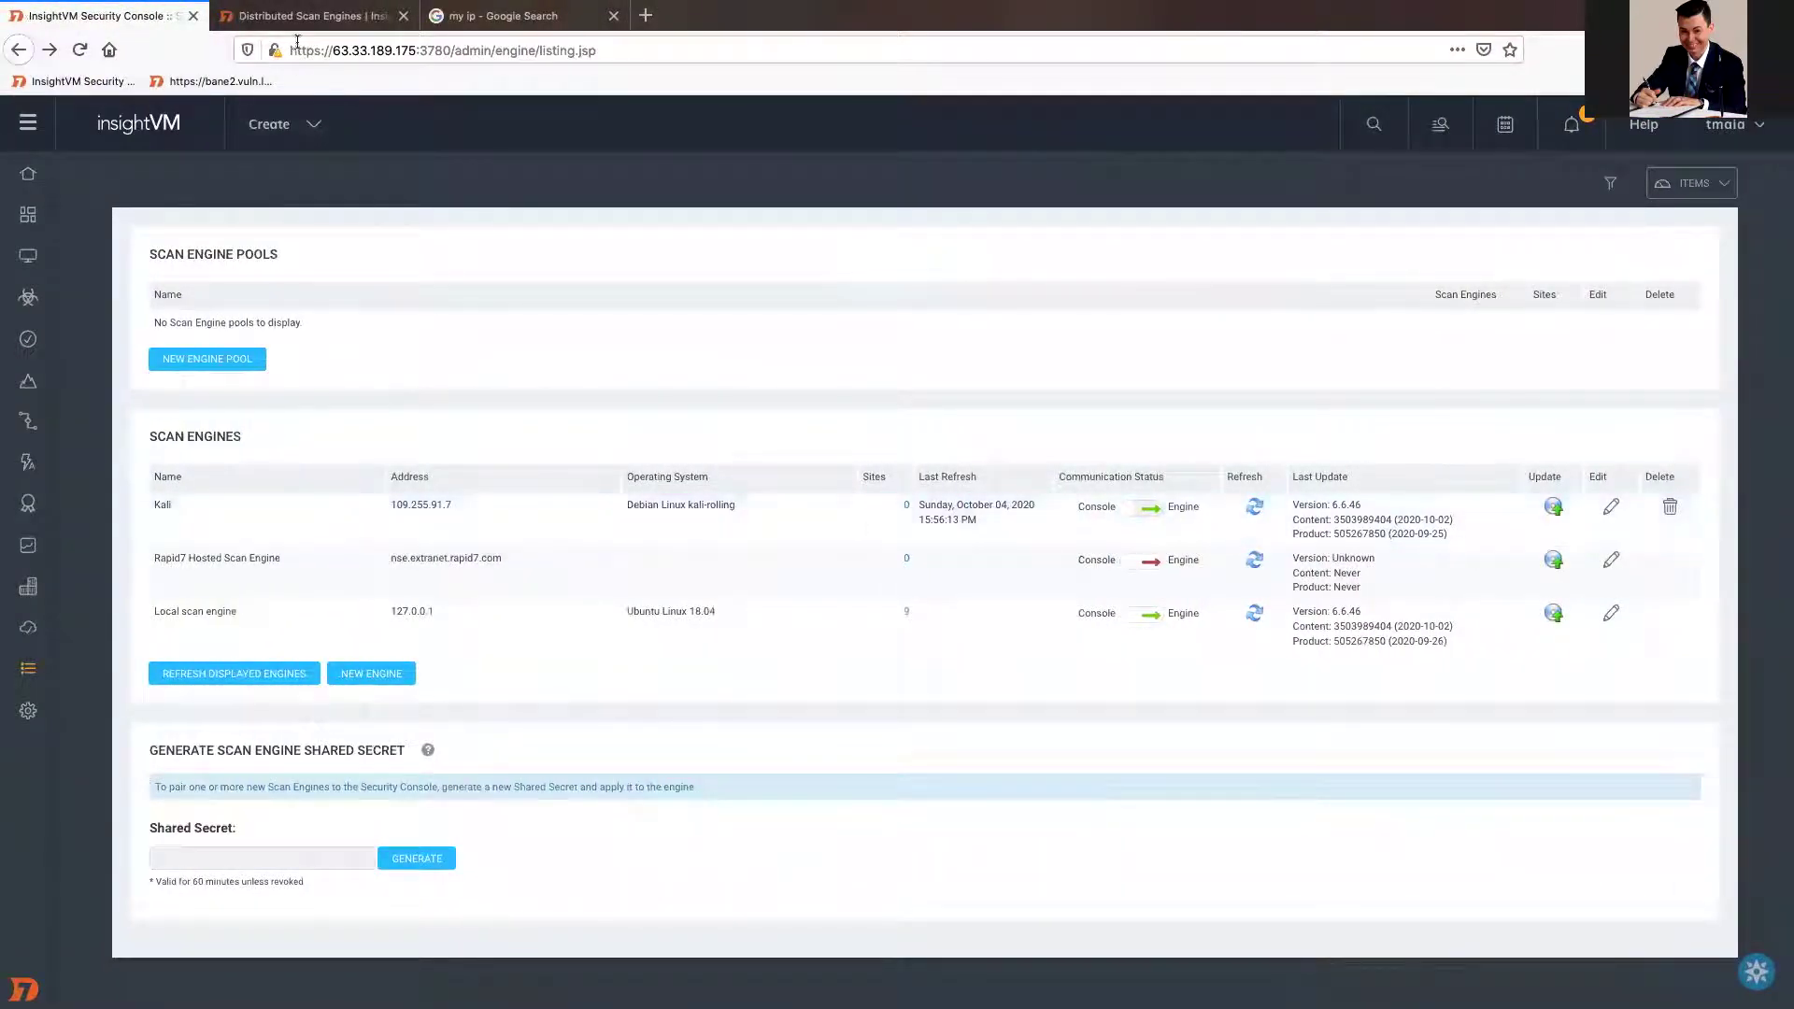
Bring up the Distributed Scan Engines documentation tab in the browser.
{"action": "left_click", "coordinate": [302, 18]}
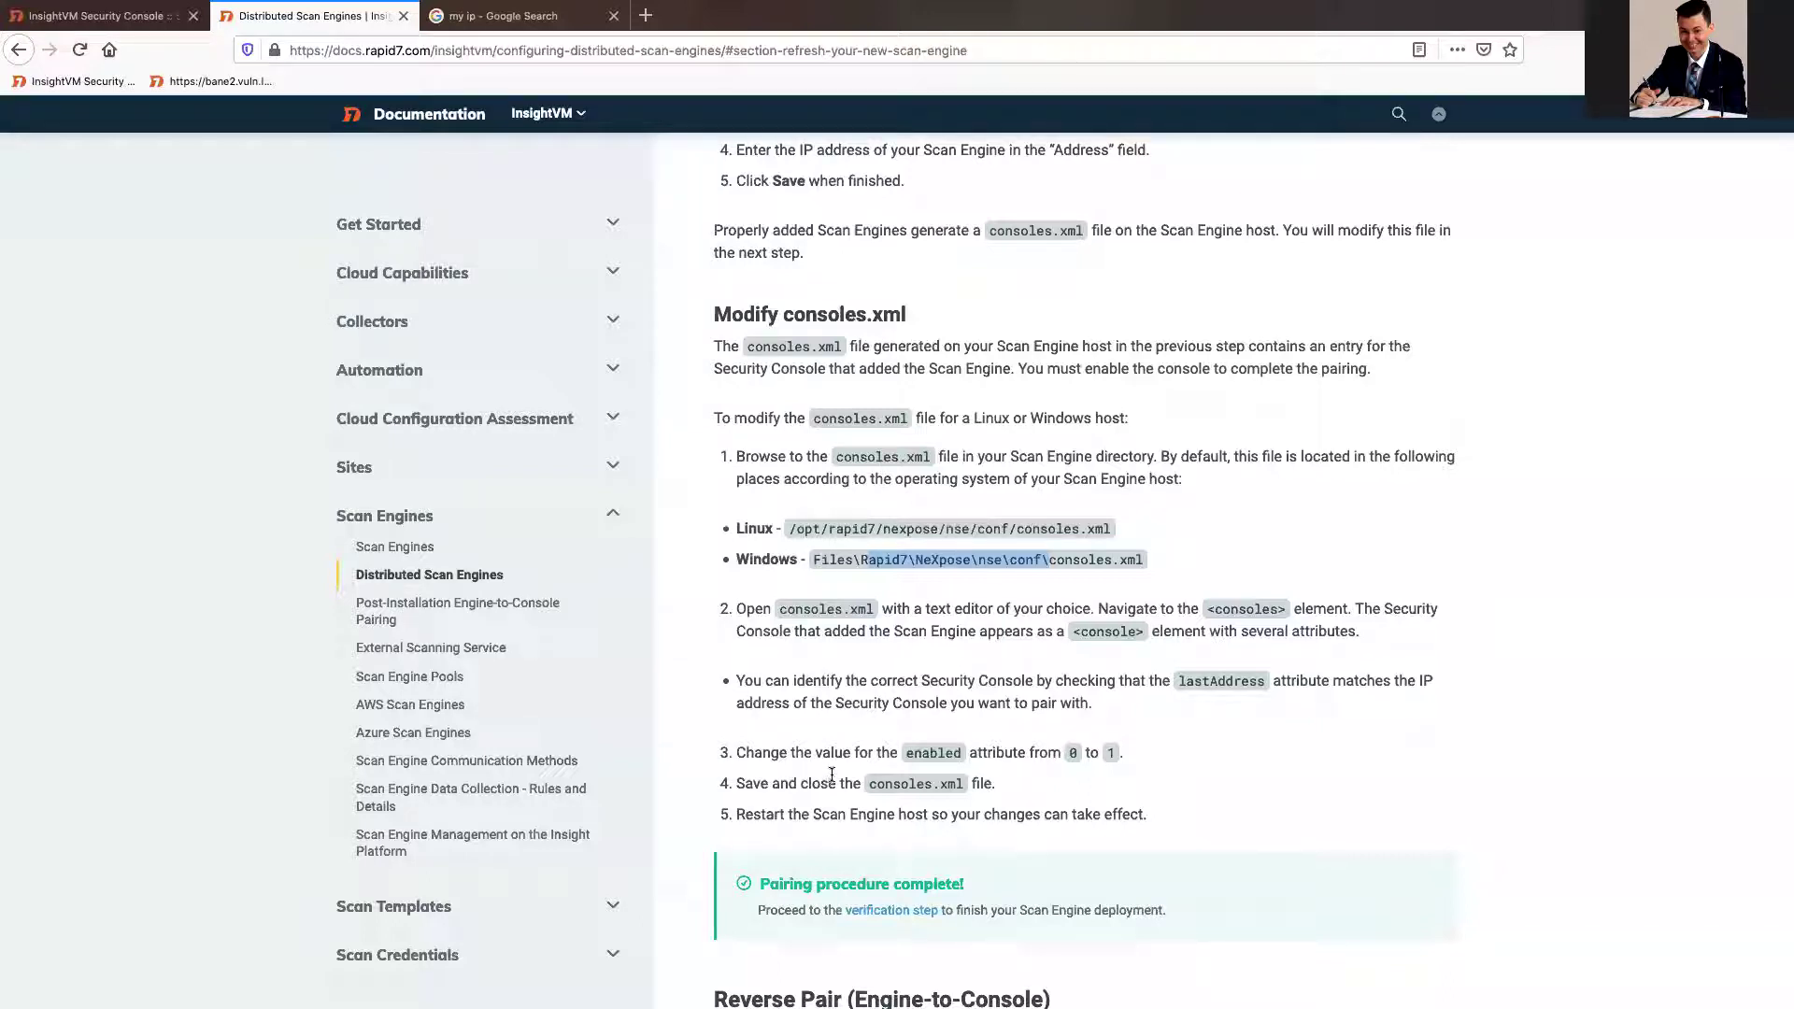
Find the Console-to-Engine port 40814 in the documentation's Requirements table.
{"action": "scroll", "coordinate": [852, 744], "scroll_direction": "up", "scroll_amount": 15}
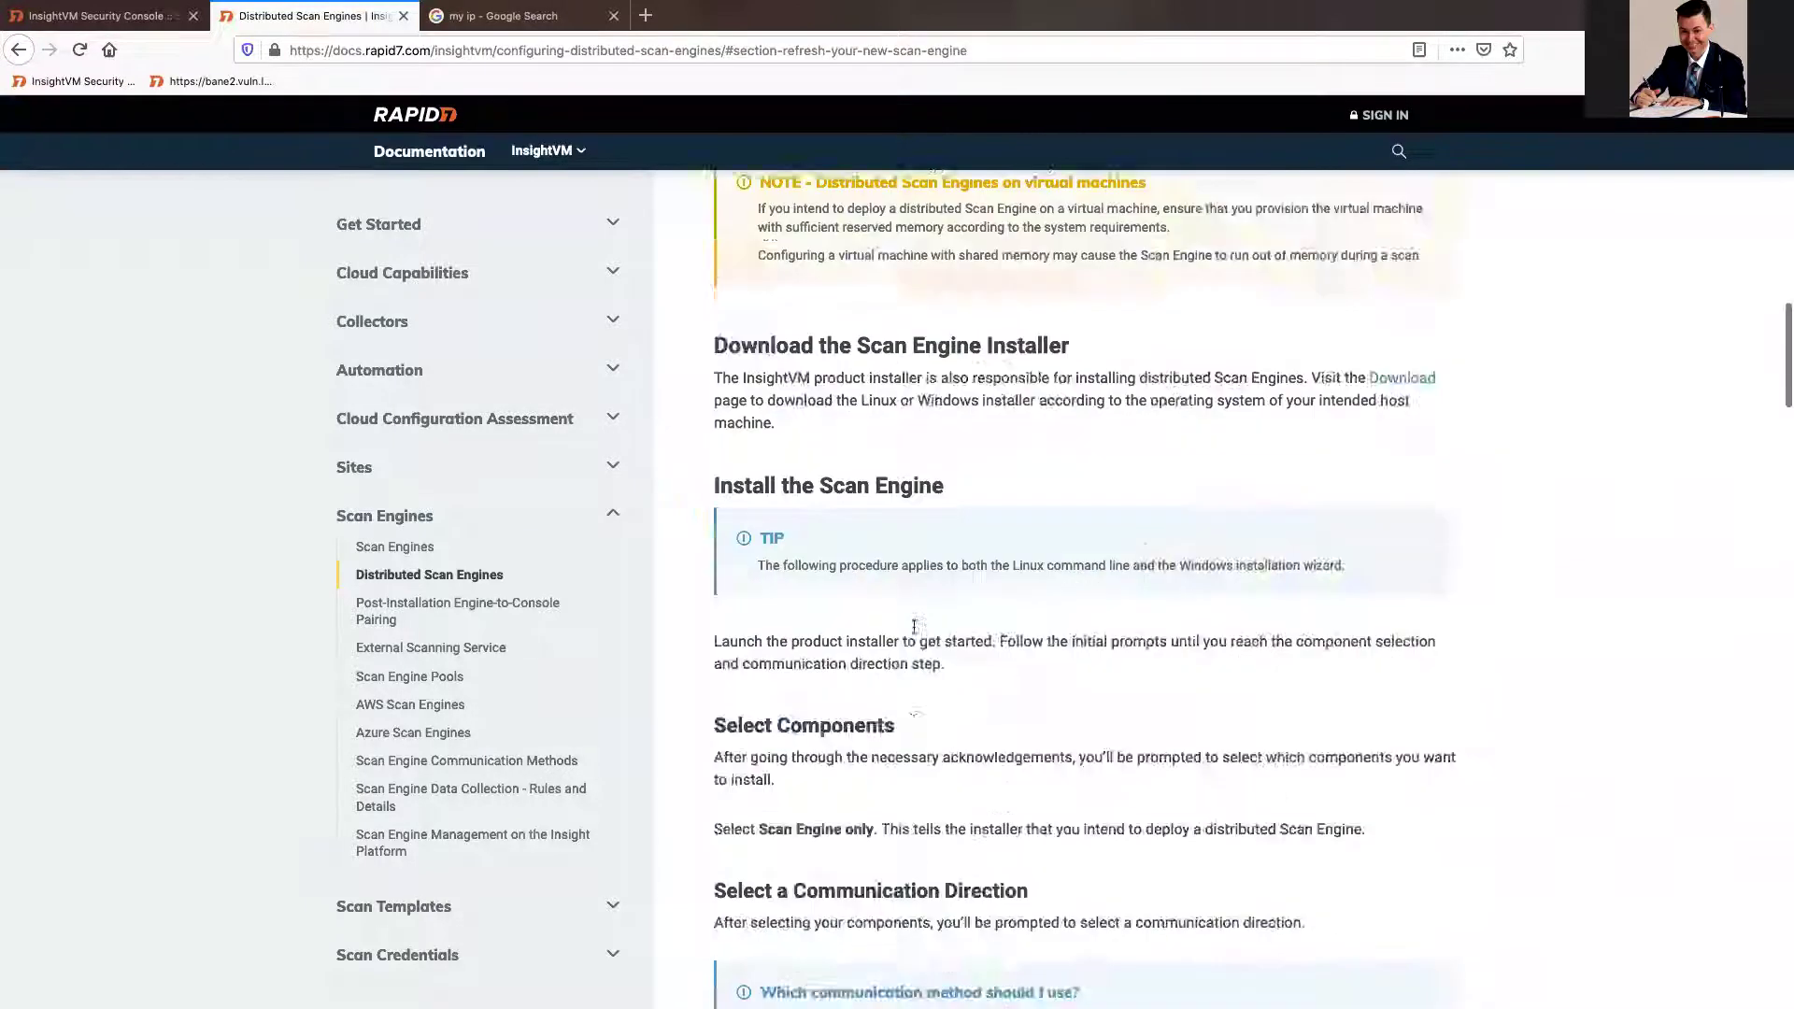
{"action": "scroll", "coordinate": [914, 628], "scroll_direction": "up", "scroll_amount": 10}
{"action": "scroll", "coordinate": [914, 628], "scroll_direction": "down", "scroll_amount": 20}
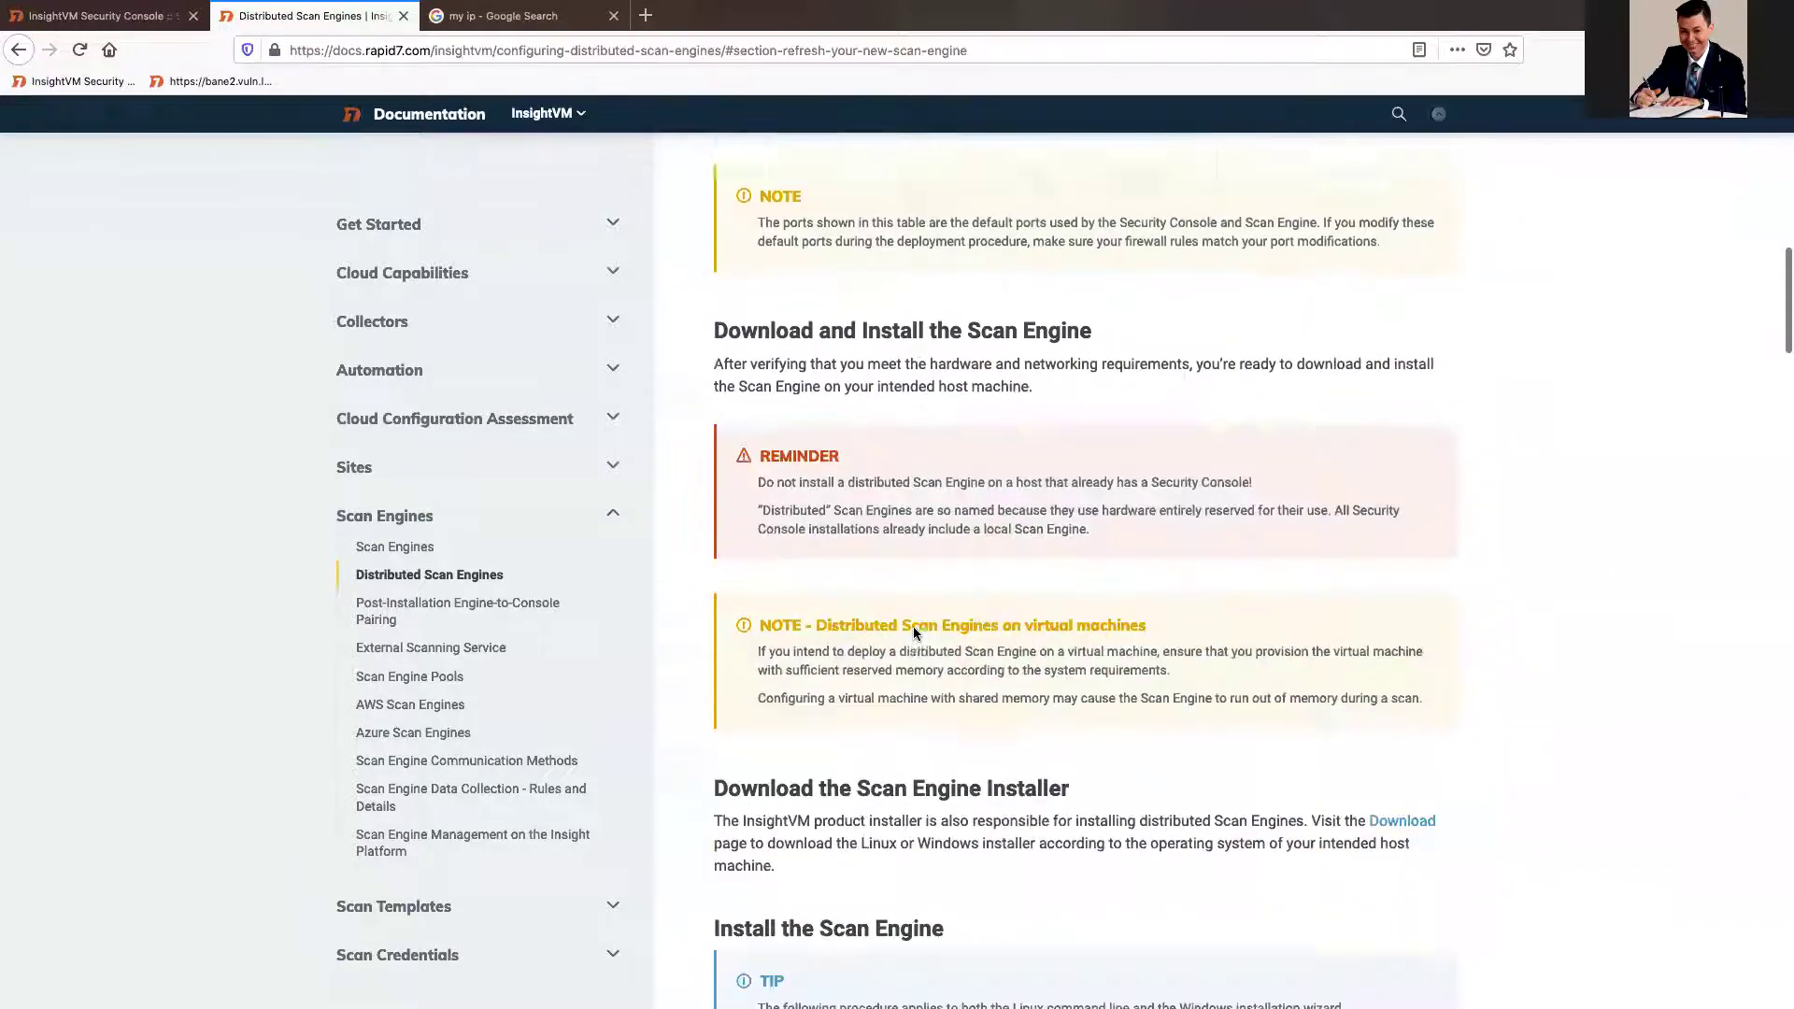
{"action": "scroll", "coordinate": [914, 628], "scroll_direction": "up", "scroll_amount": 6}
{"action": "scroll", "coordinate": [914, 633], "scroll_direction": "up", "scroll_amount": 10}
{"action": "scroll", "coordinate": [913, 633], "scroll_direction": "down", "scroll_amount": 9}
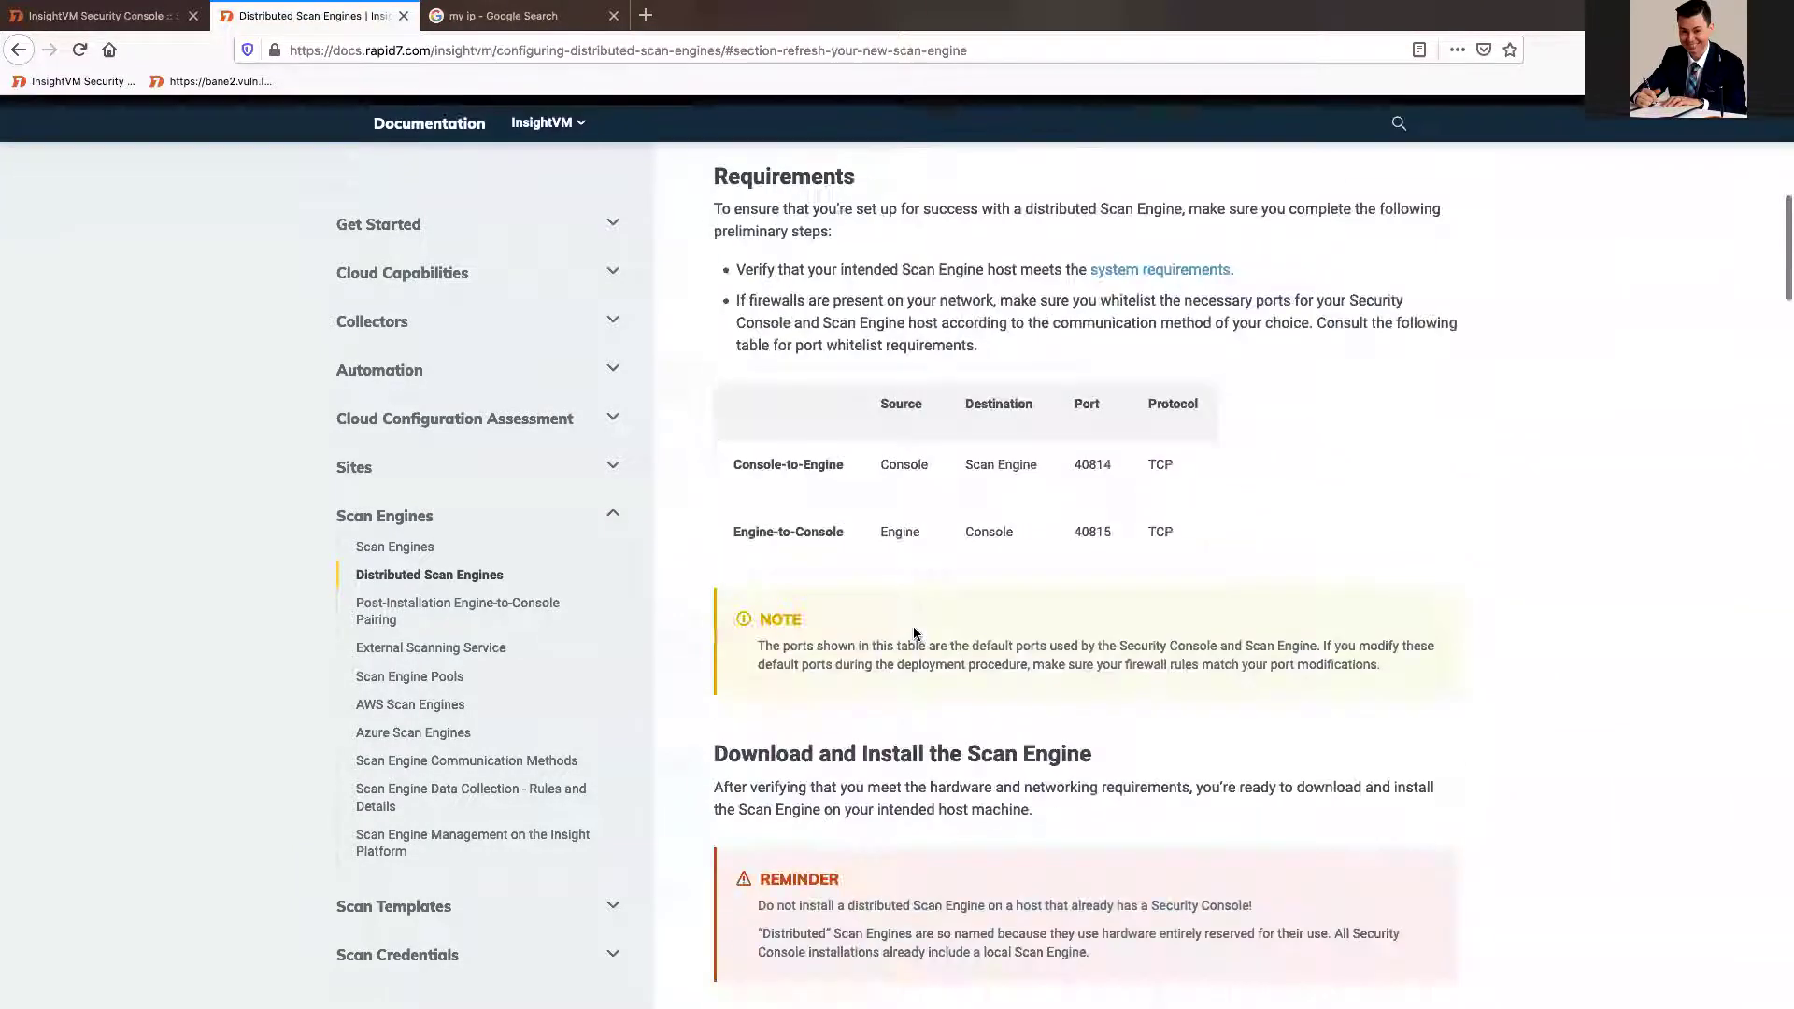
{"action": "scroll", "coordinate": [914, 633], "scroll_direction": "down", "scroll_amount": 2}
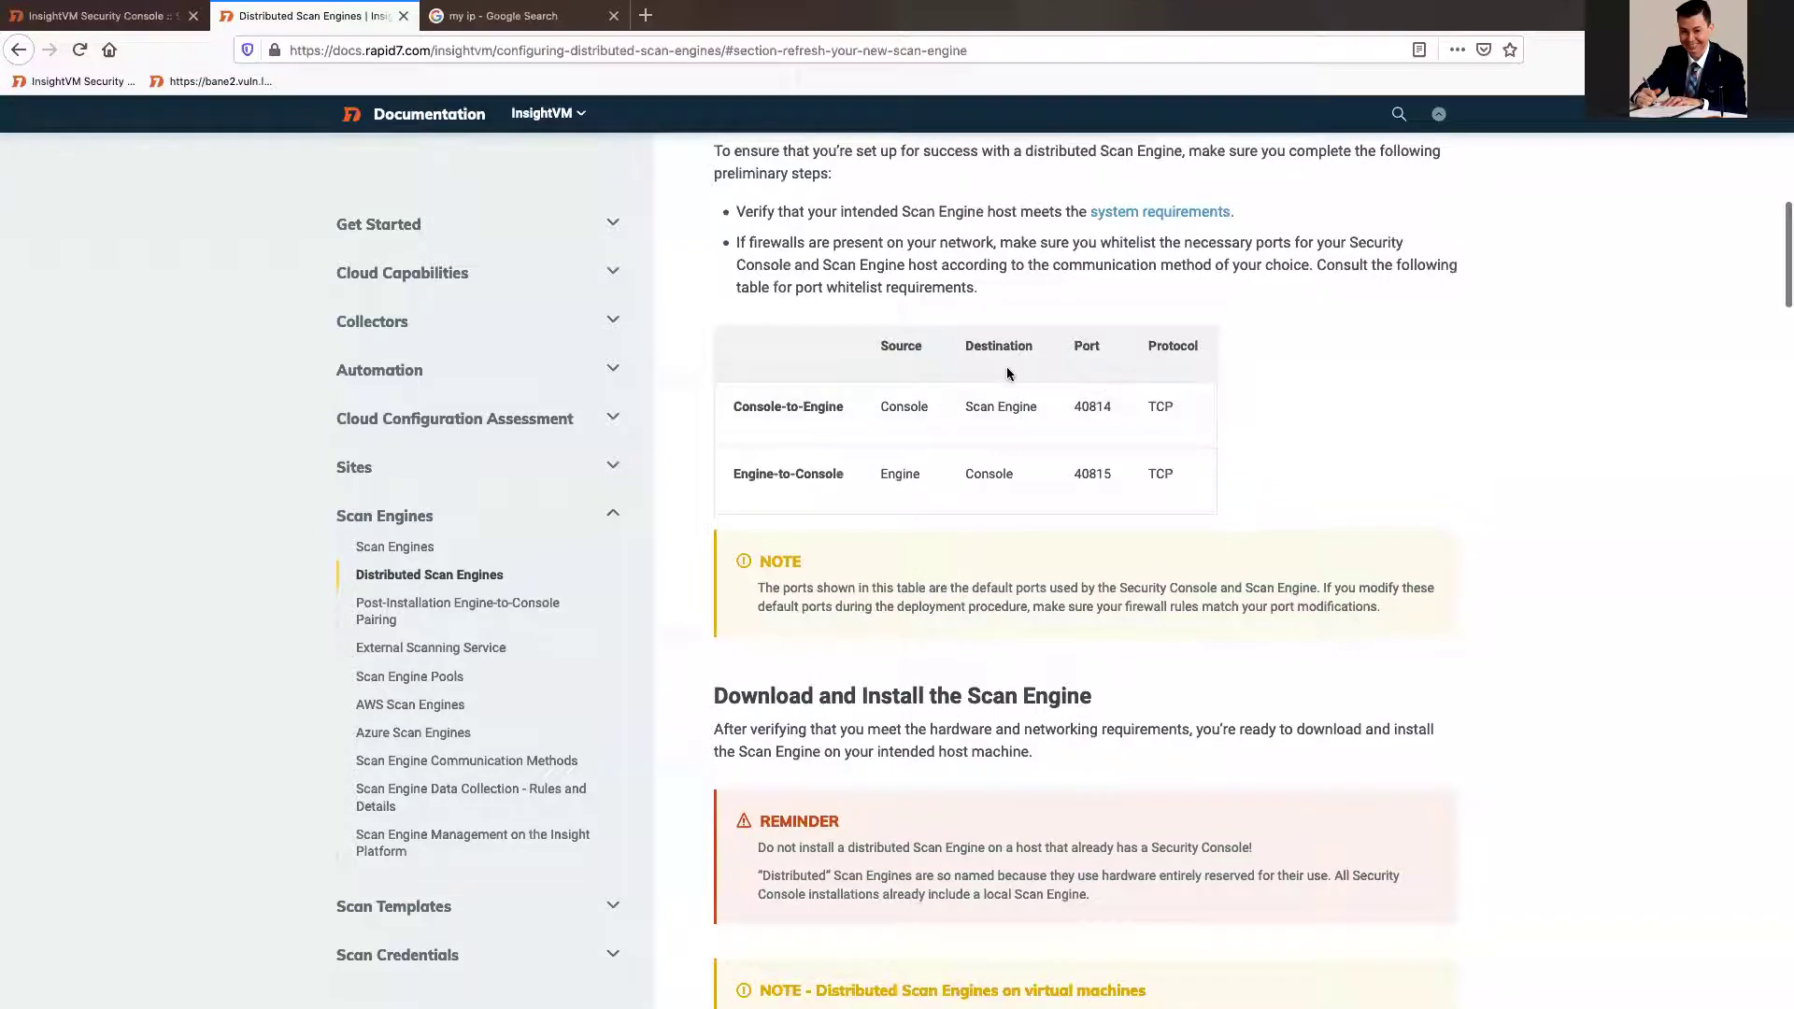
{"action": "scroll", "coordinate": [1010, 378], "scroll_direction": "up", "scroll_amount": 3}
{"action": "left_click_drag", "start_coordinate": [1164, 510], "coordinate": [1039, 508]}
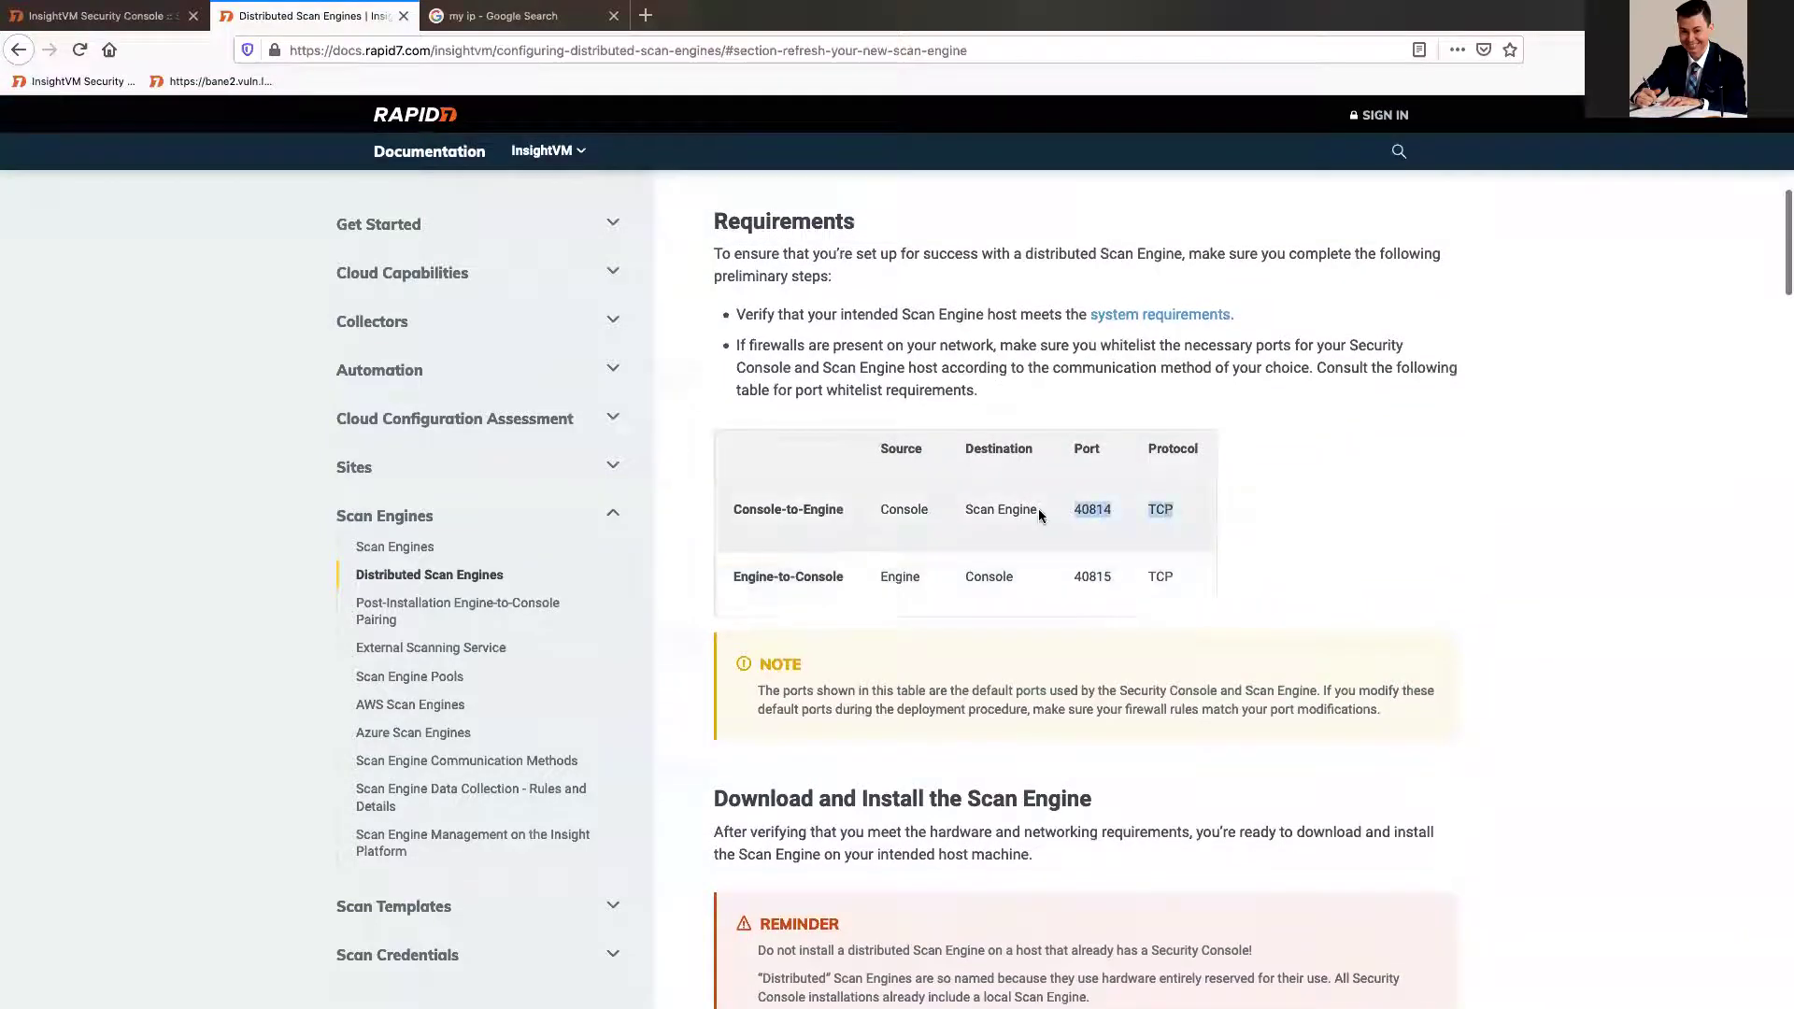
Review the Modify consoles.xml steps, then open consoles.xml on the Kali desktop.
{"action": "scroll", "coordinate": [1045, 618], "scroll_direction": "down", "scroll_amount": 10}
{"action": "scroll", "coordinate": [1046, 618], "scroll_direction": "down", "scroll_amount": 15}
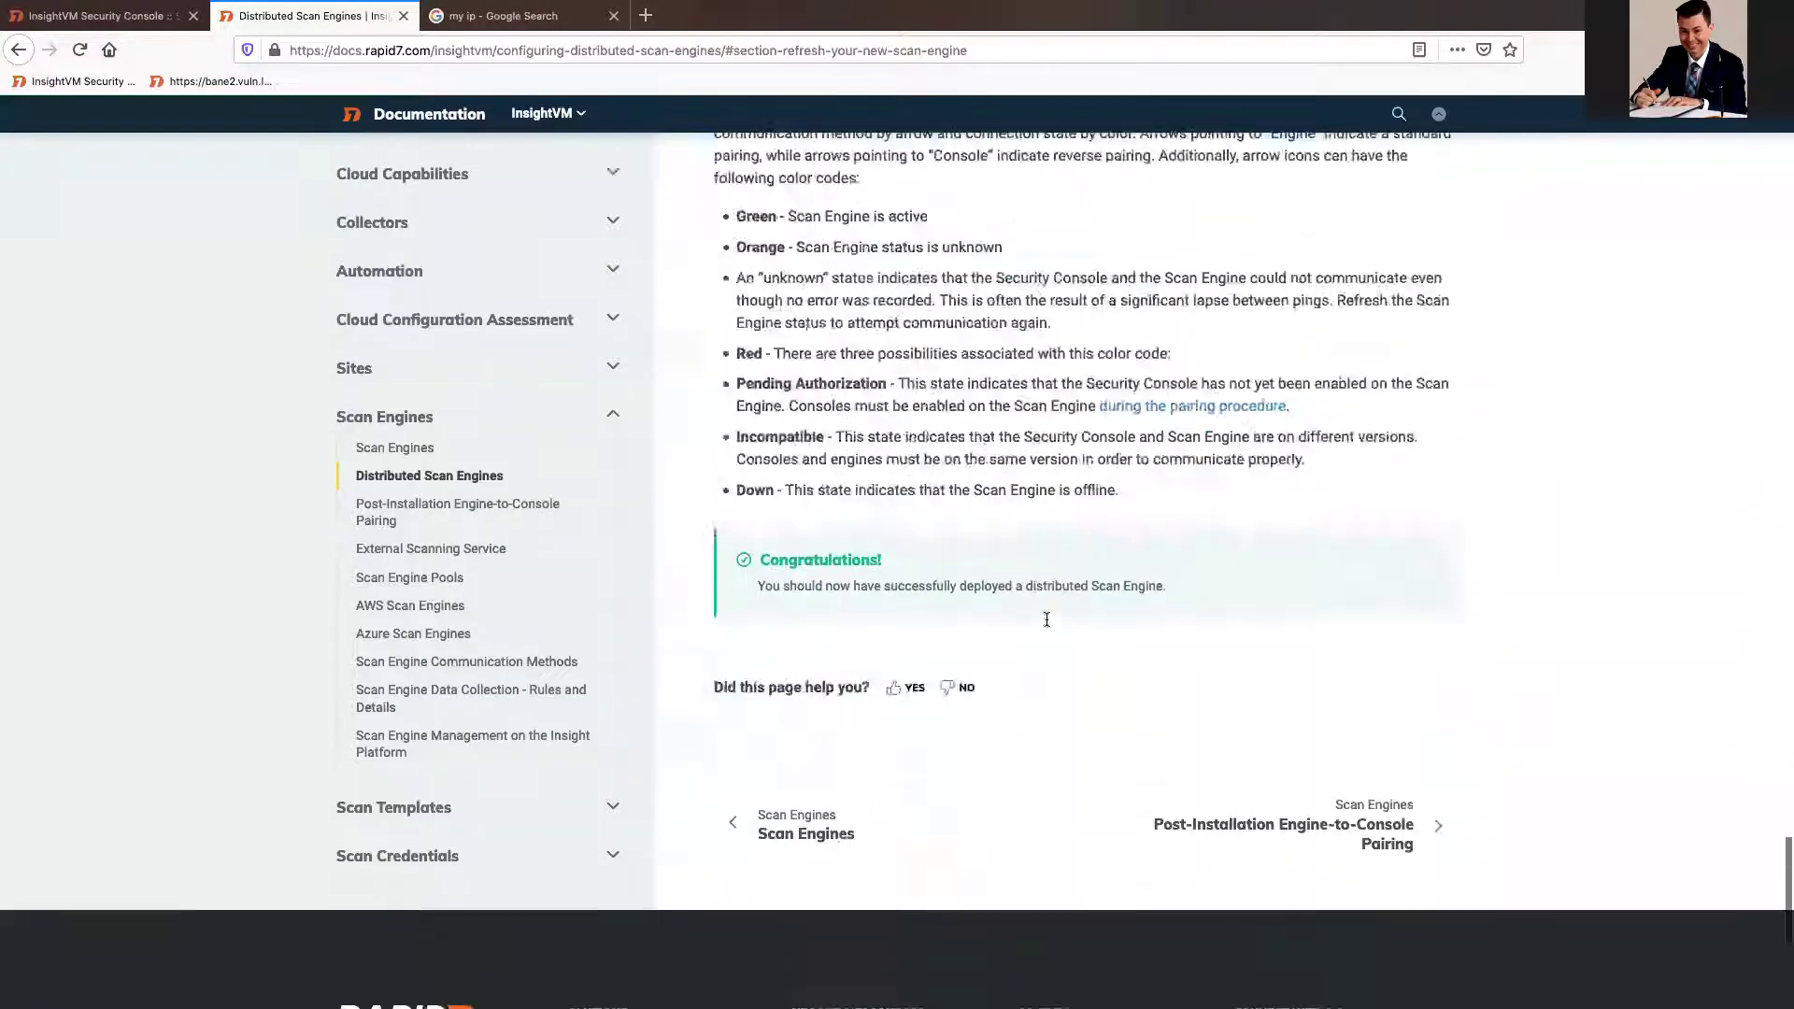
{"action": "scroll", "coordinate": [1049, 627], "scroll_direction": "up", "scroll_amount": 8}
{"action": "scroll", "coordinate": [1048, 621], "scroll_direction": "up", "scroll_amount": 5}
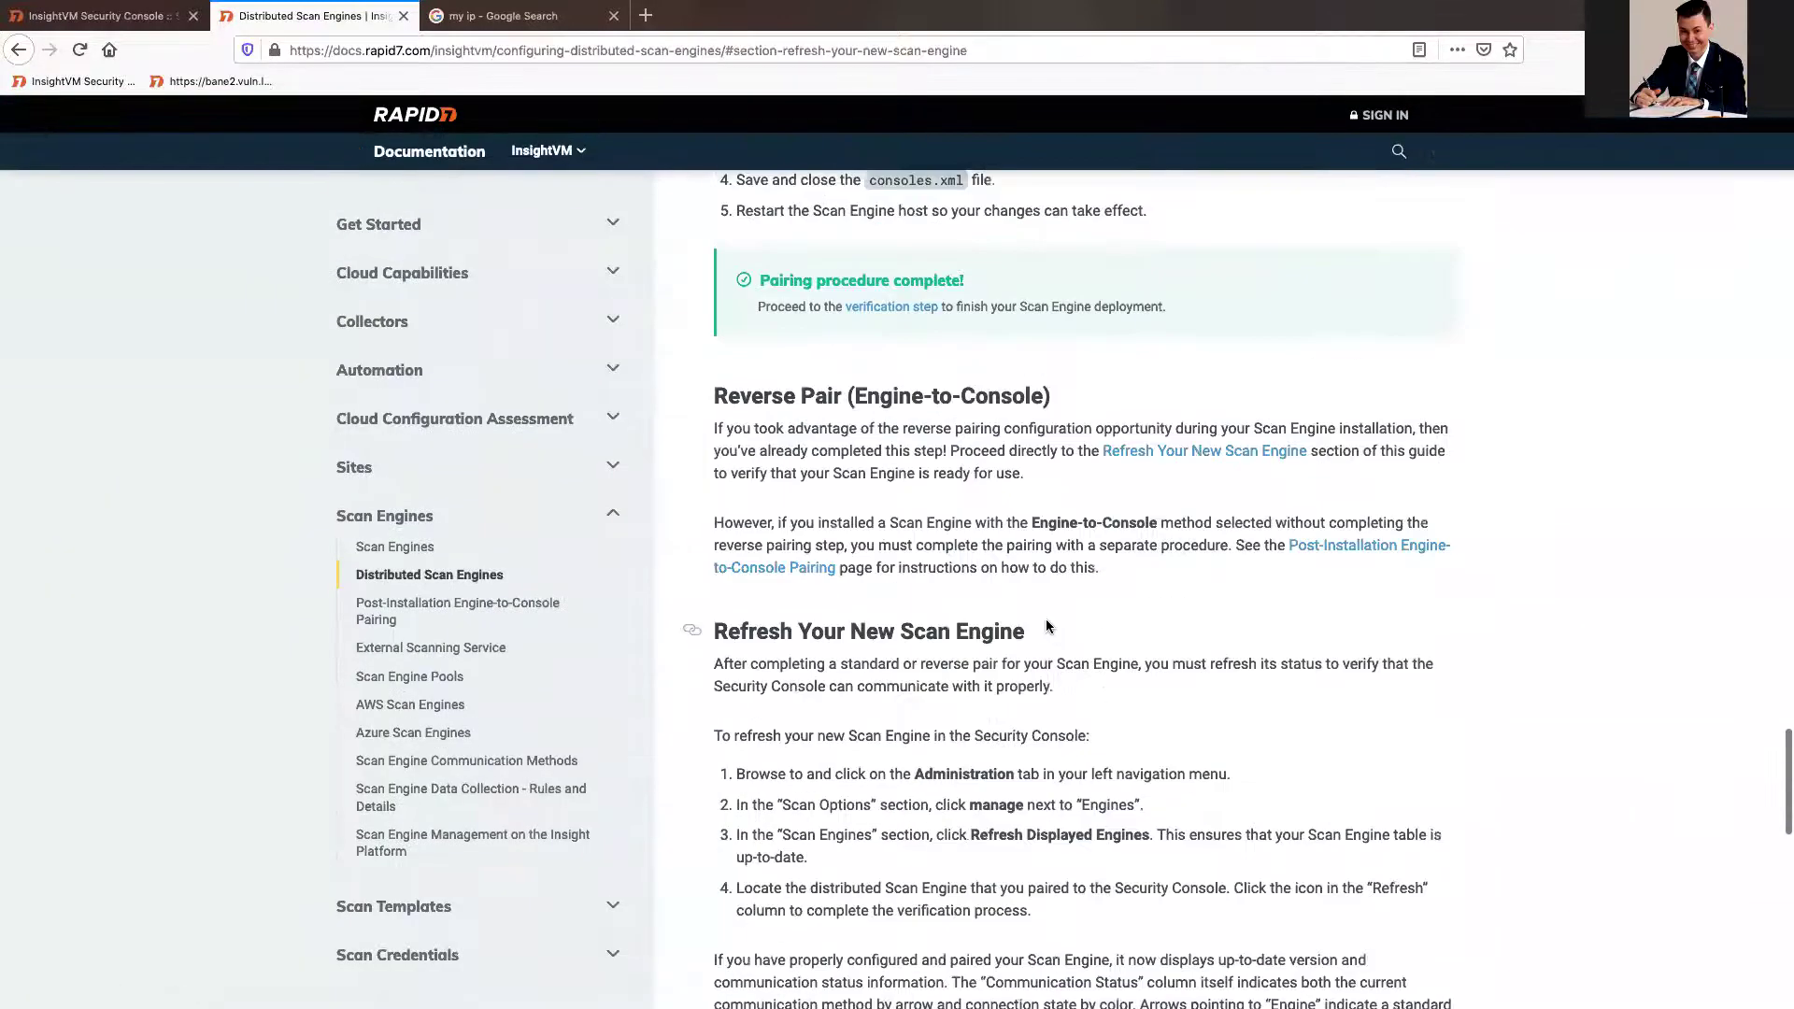
{"action": "scroll", "coordinate": [1048, 624], "scroll_direction": "up", "scroll_amount": 3}
{"action": "scroll", "coordinate": [1048, 625], "scroll_direction": "up", "scroll_amount": 3}
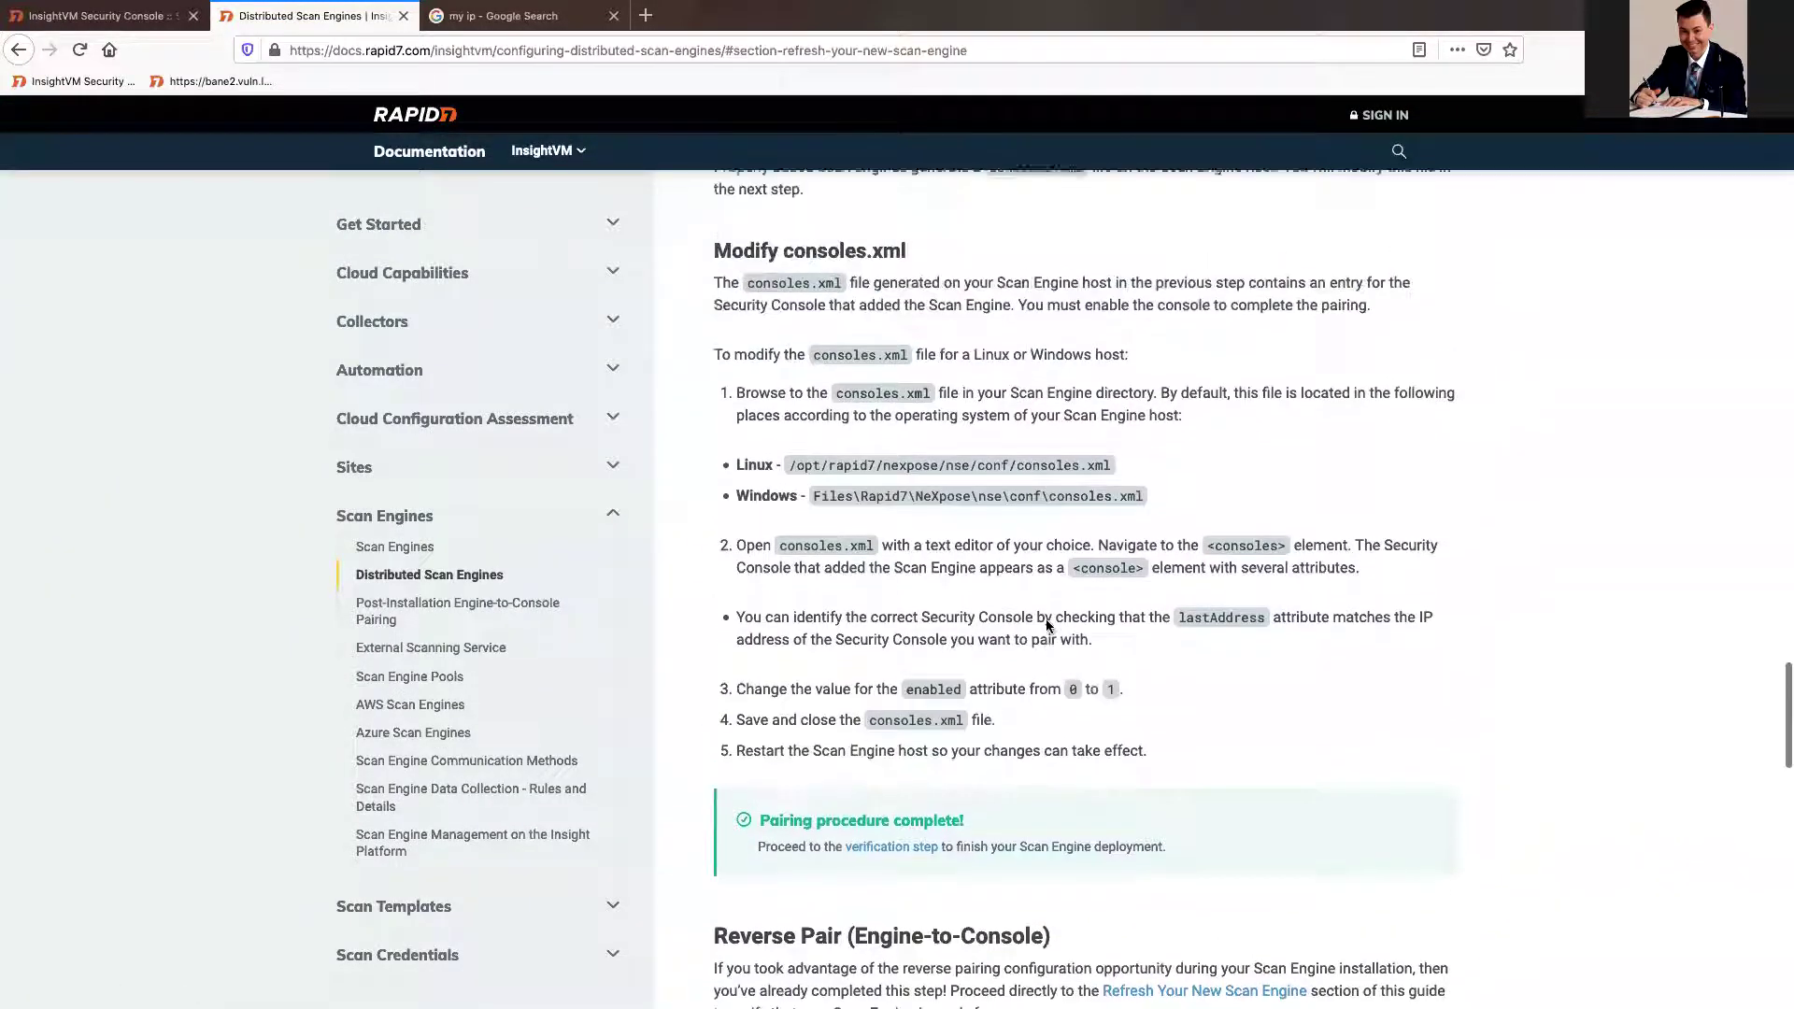
{"action": "scroll", "coordinate": [1047, 619], "scroll_direction": "up", "scroll_amount": 2}
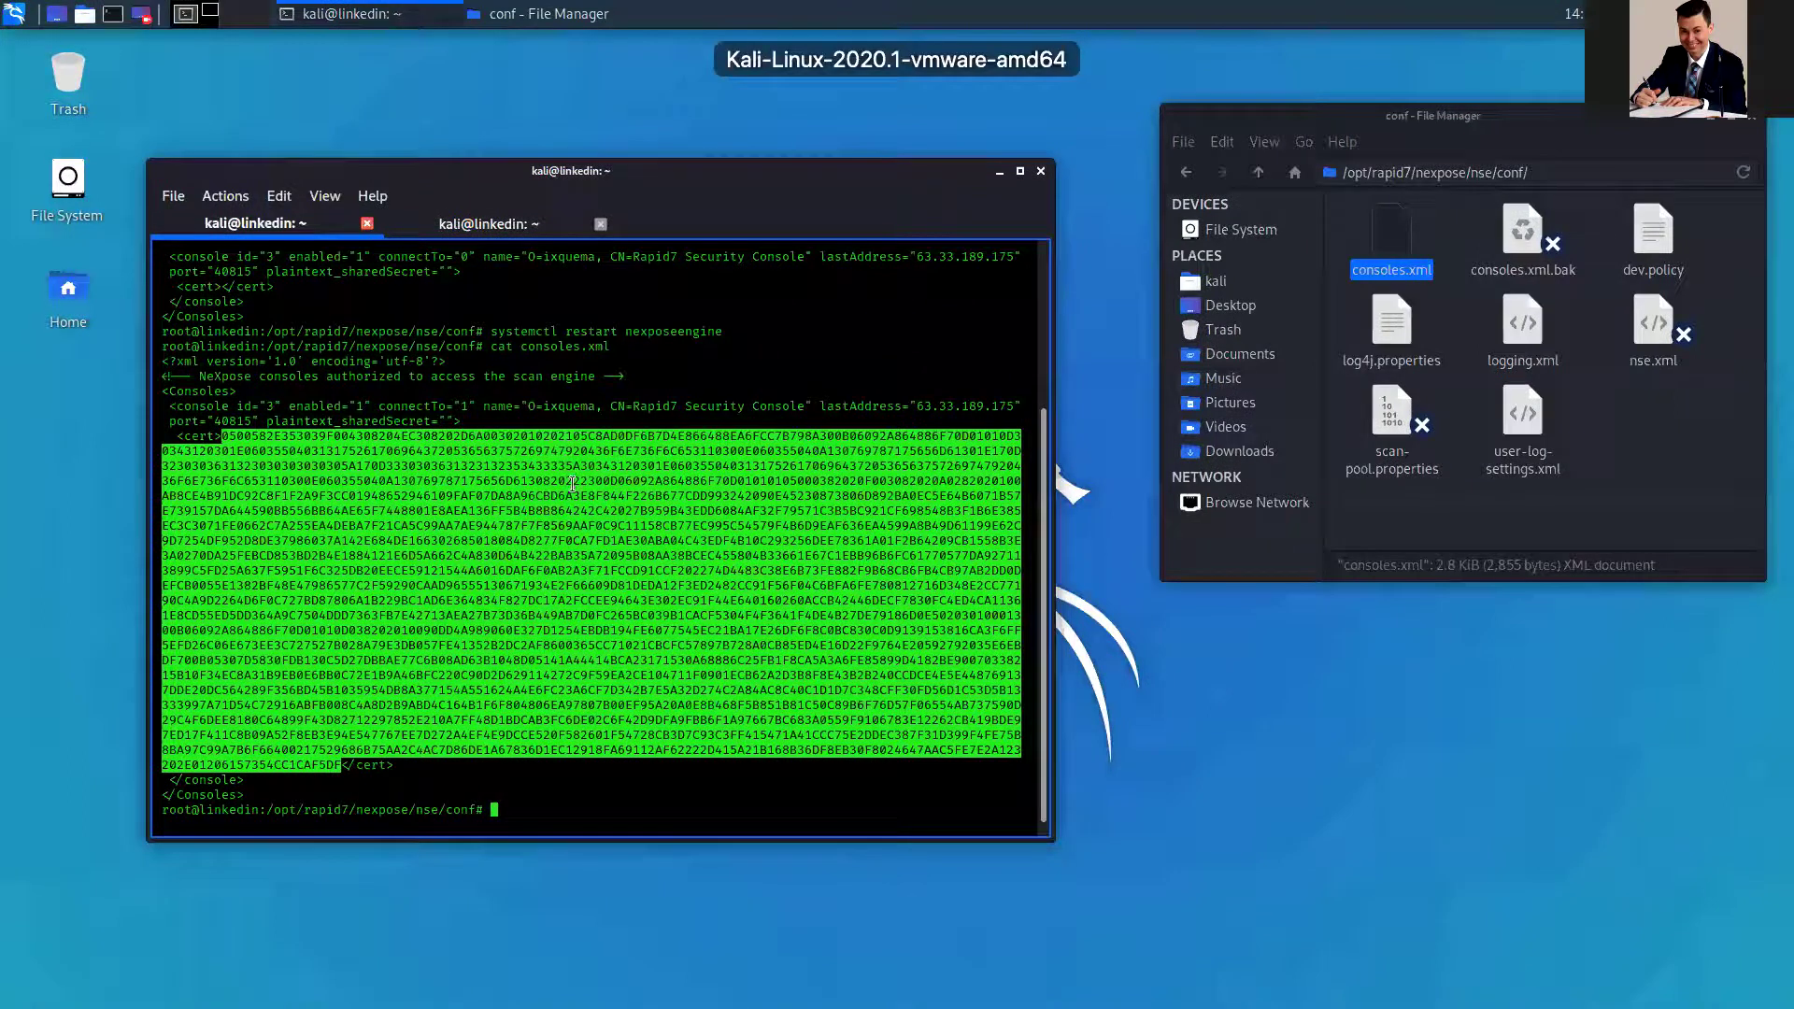
{"action": "left_click", "coordinate": [573, 481]}
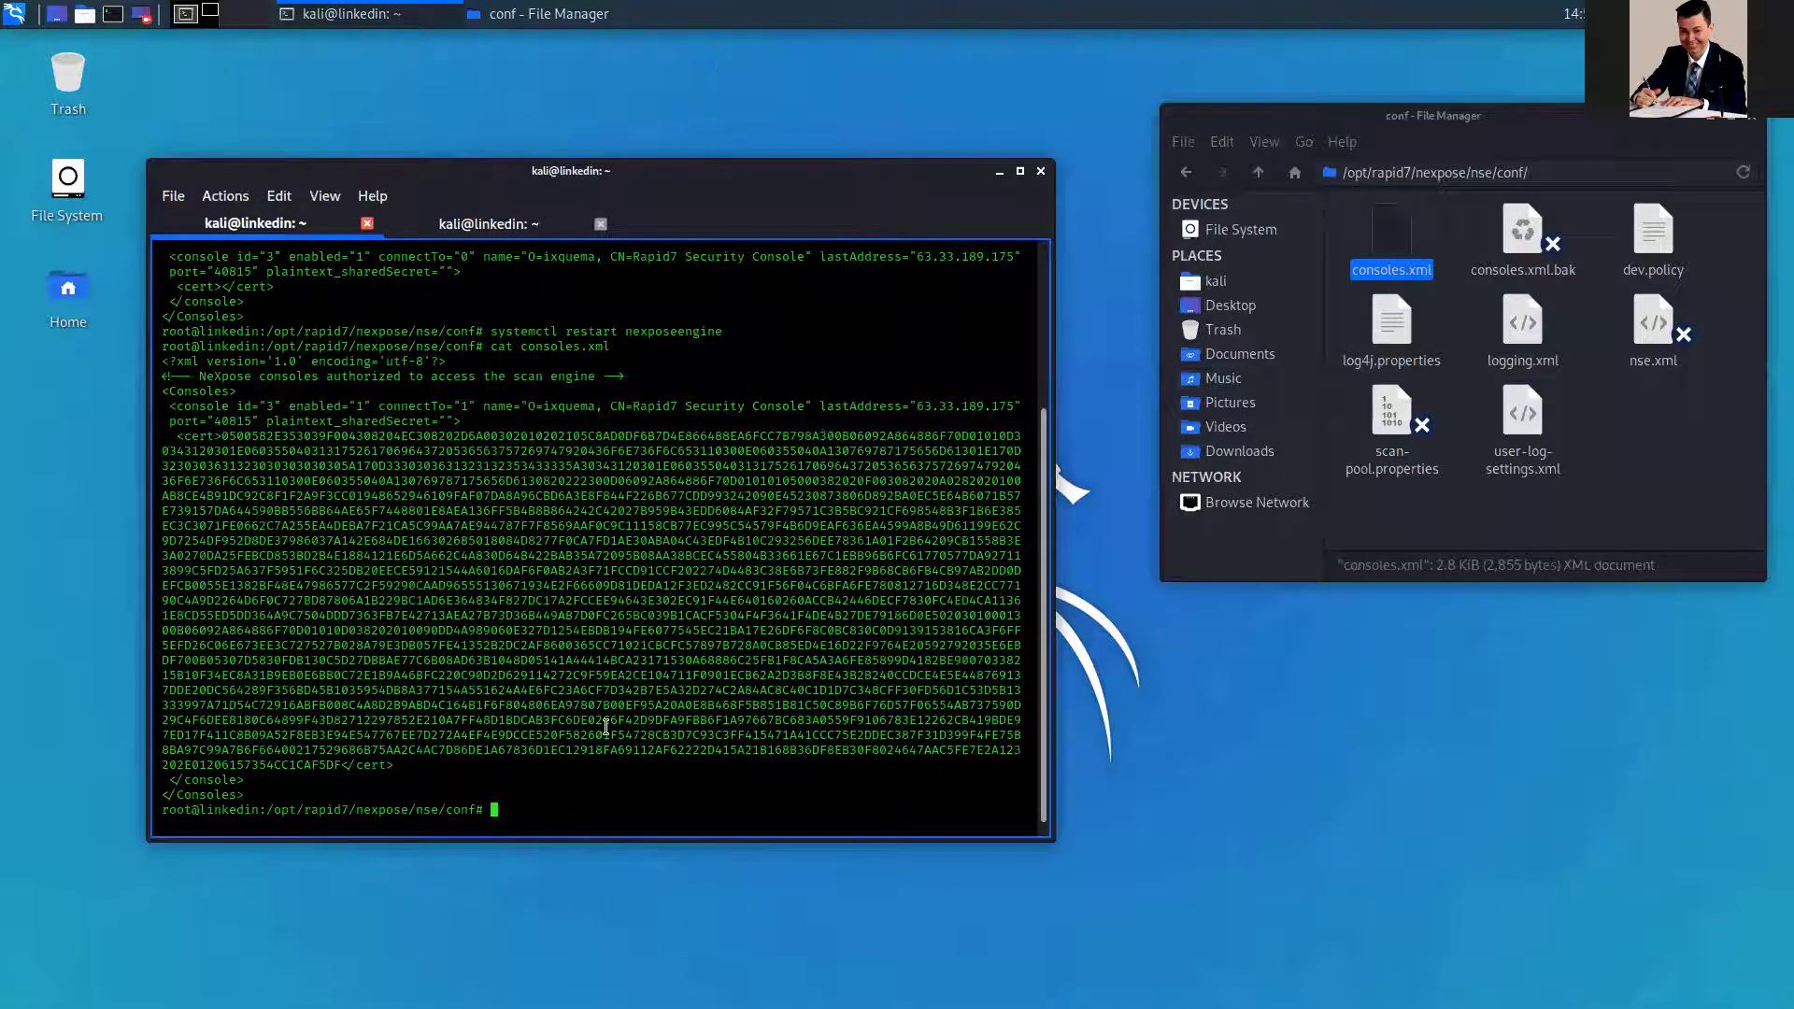
{"action": "double_click", "coordinate": [1388, 238]}
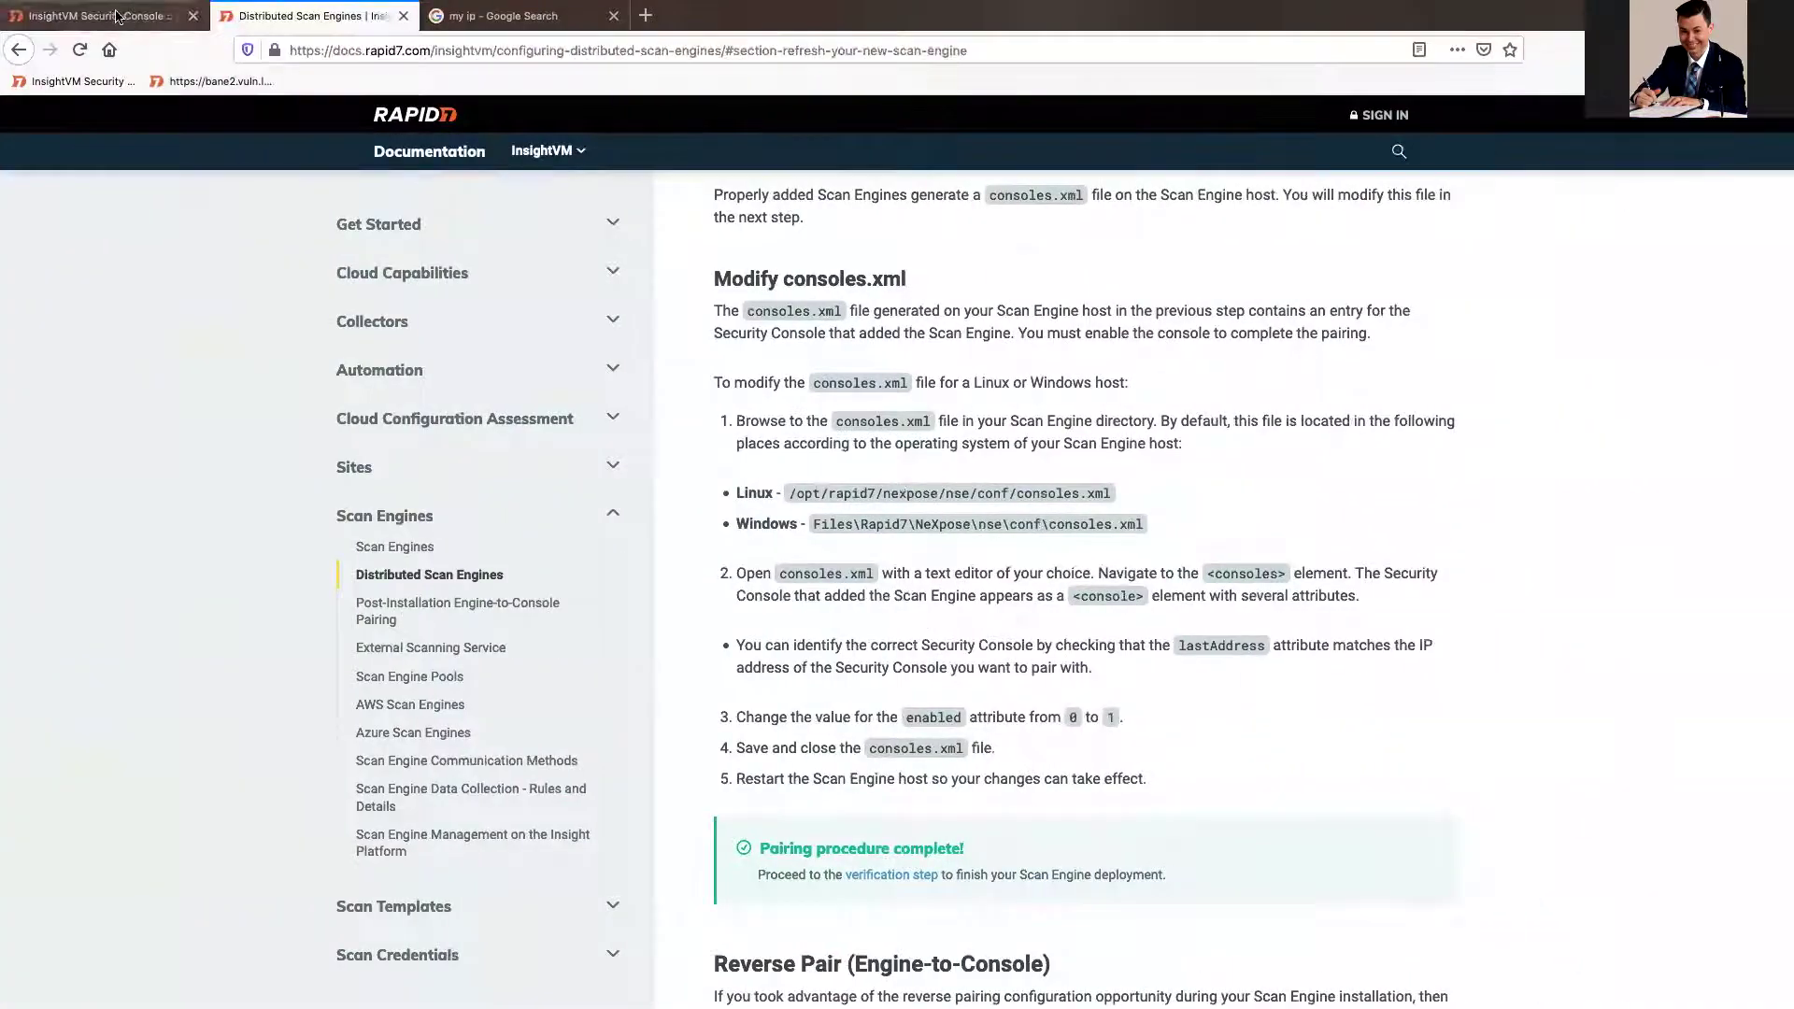
Delete the Kali scan engine, leaving only the Rapid7 Hosted and Local engines.
{"action": "left_click", "coordinate": [117, 16]}
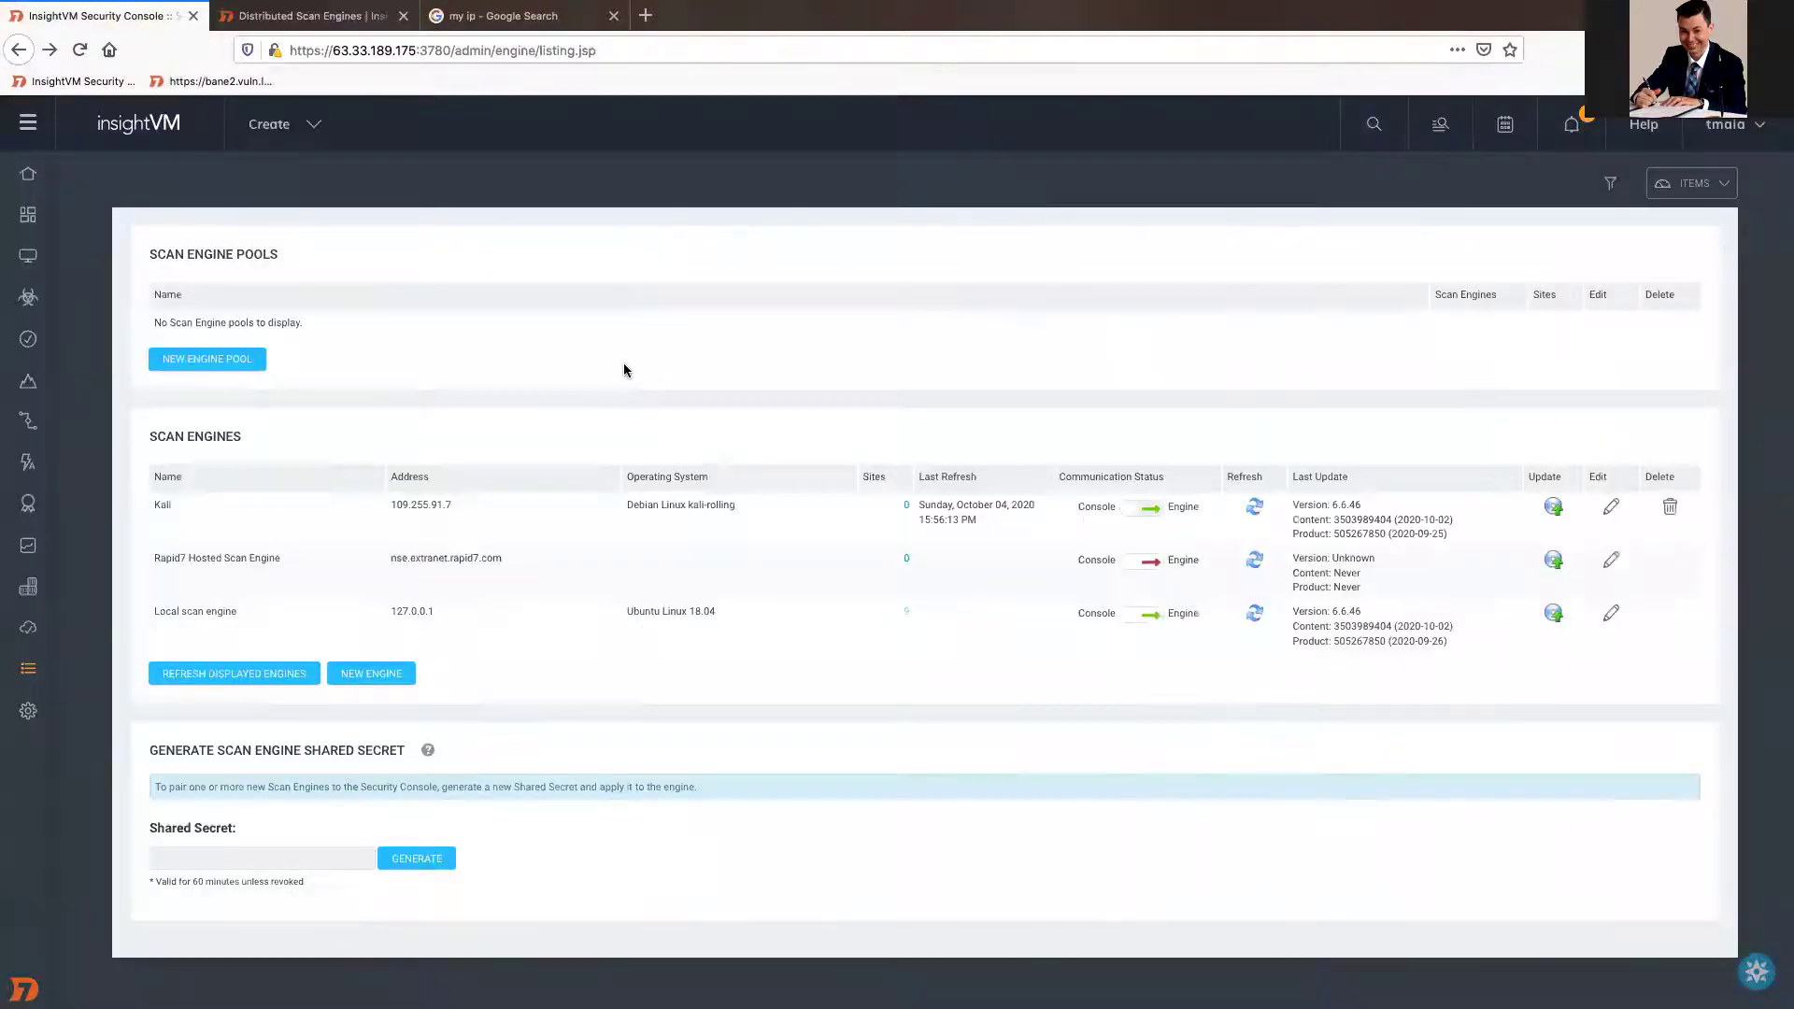
{"action": "left_click", "coordinate": [1672, 507]}
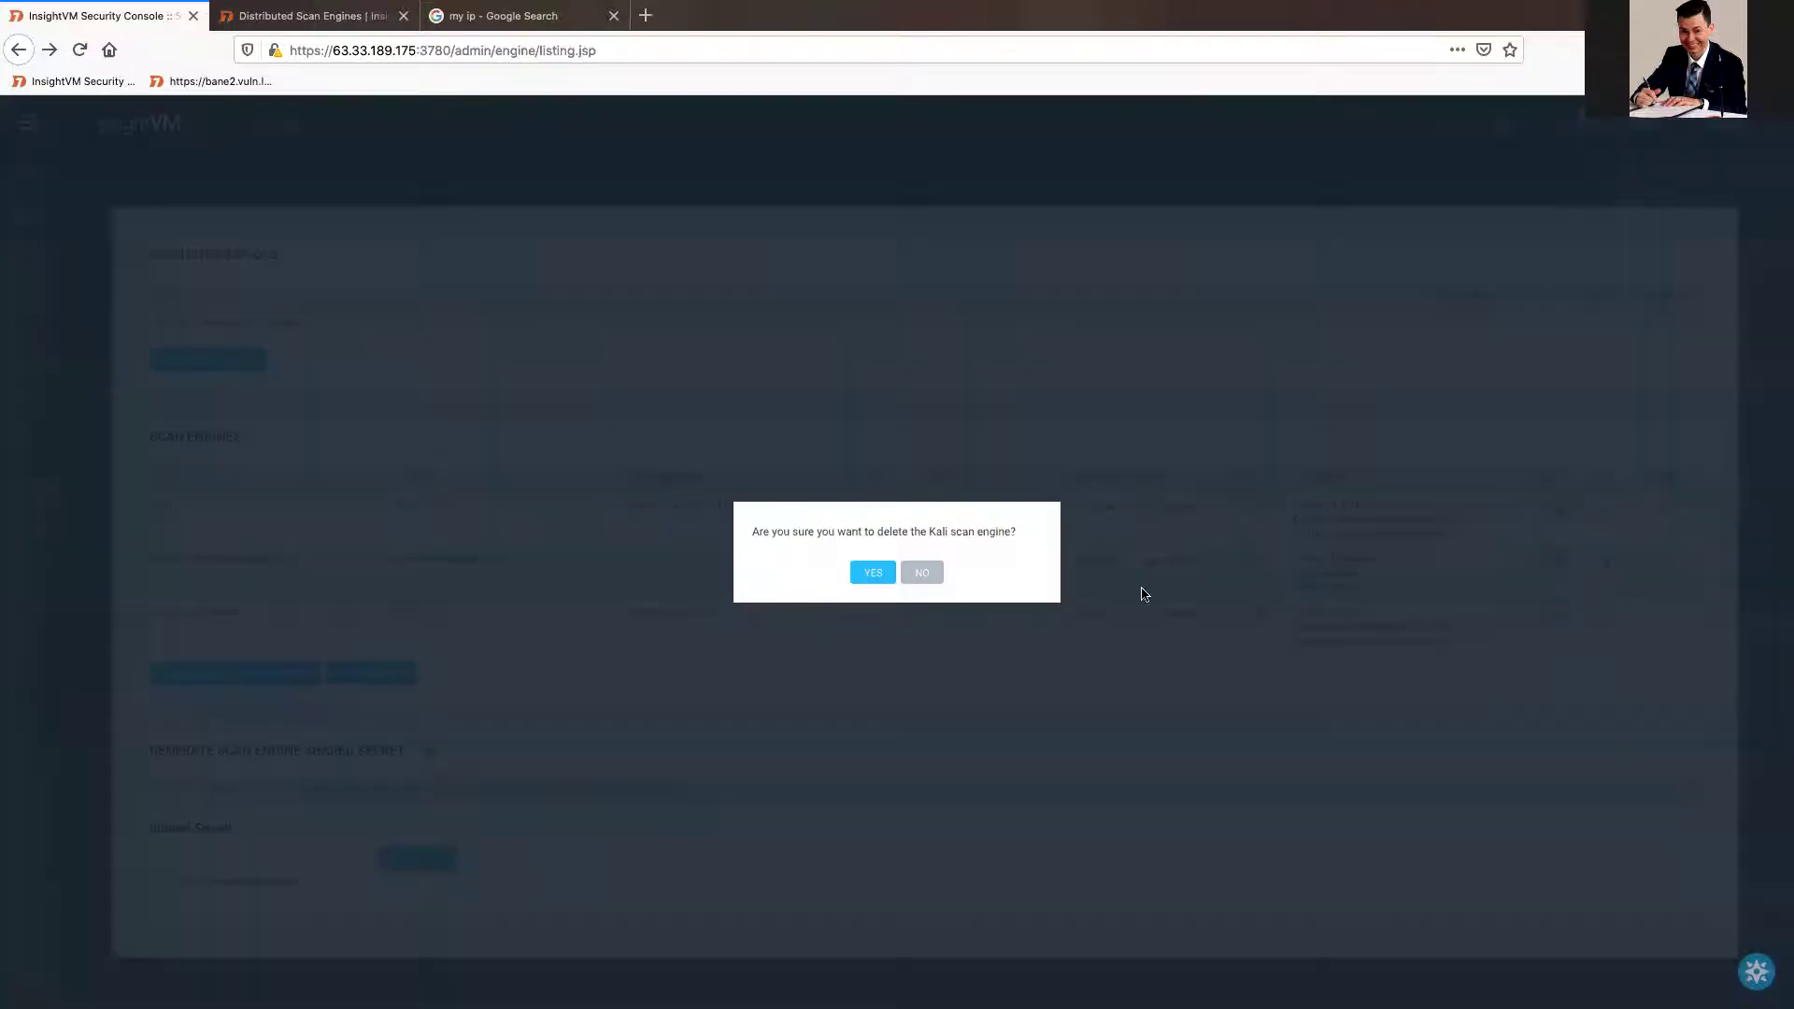
{"action": "left_click", "coordinate": [873, 572]}
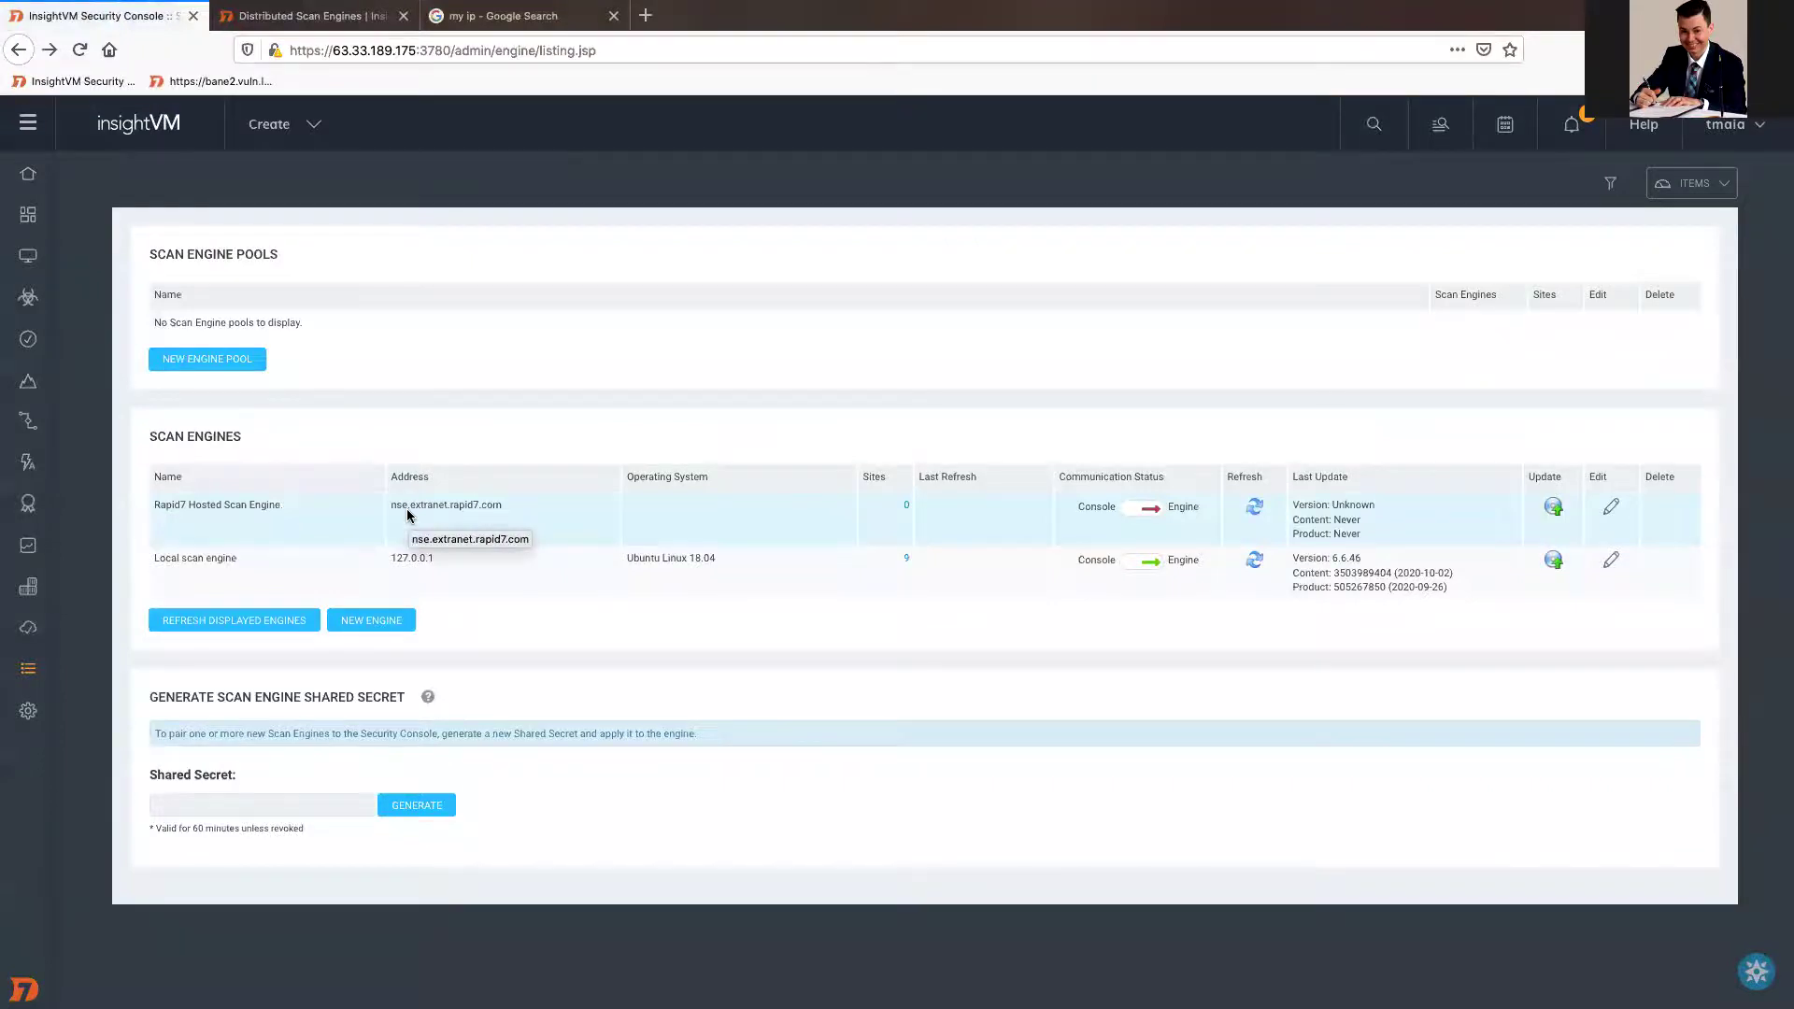
Remove the certificate string from line 5 of consoles.xml and change enabled to 0.
{"action": "key", "text": "ctrl+Right"}
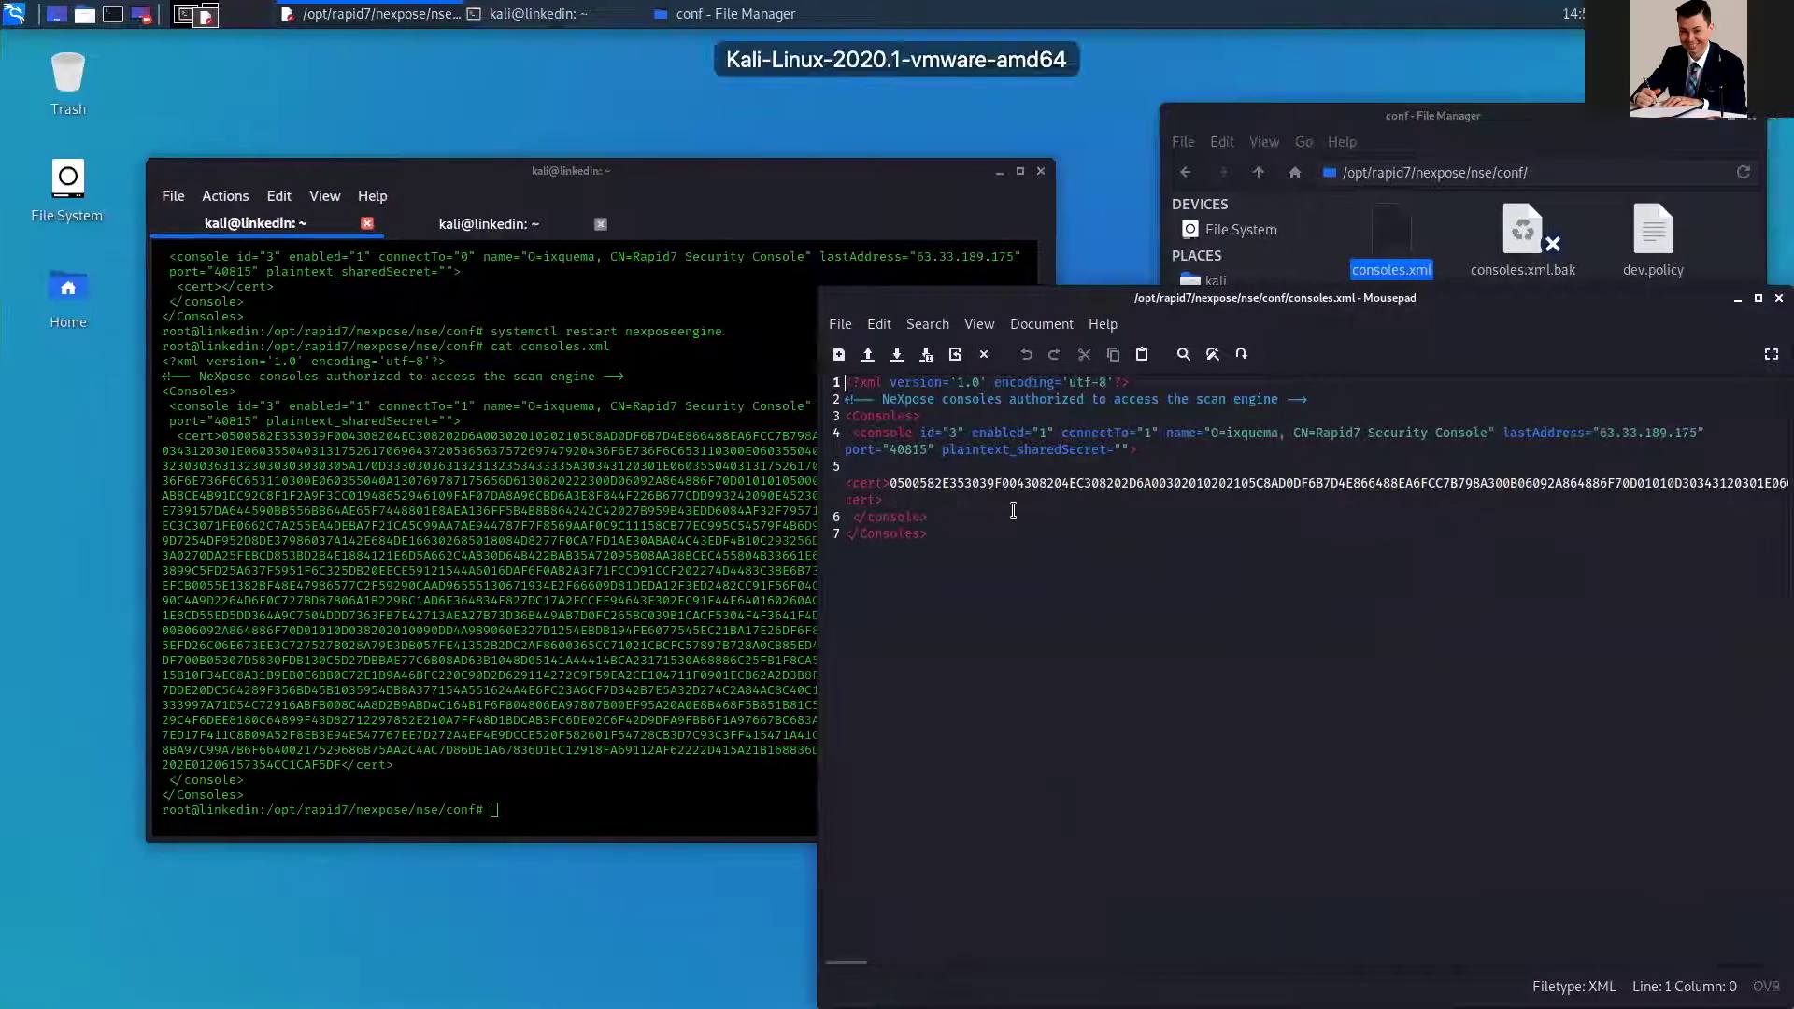
{"action": "double_click", "coordinate": [1062, 478]}
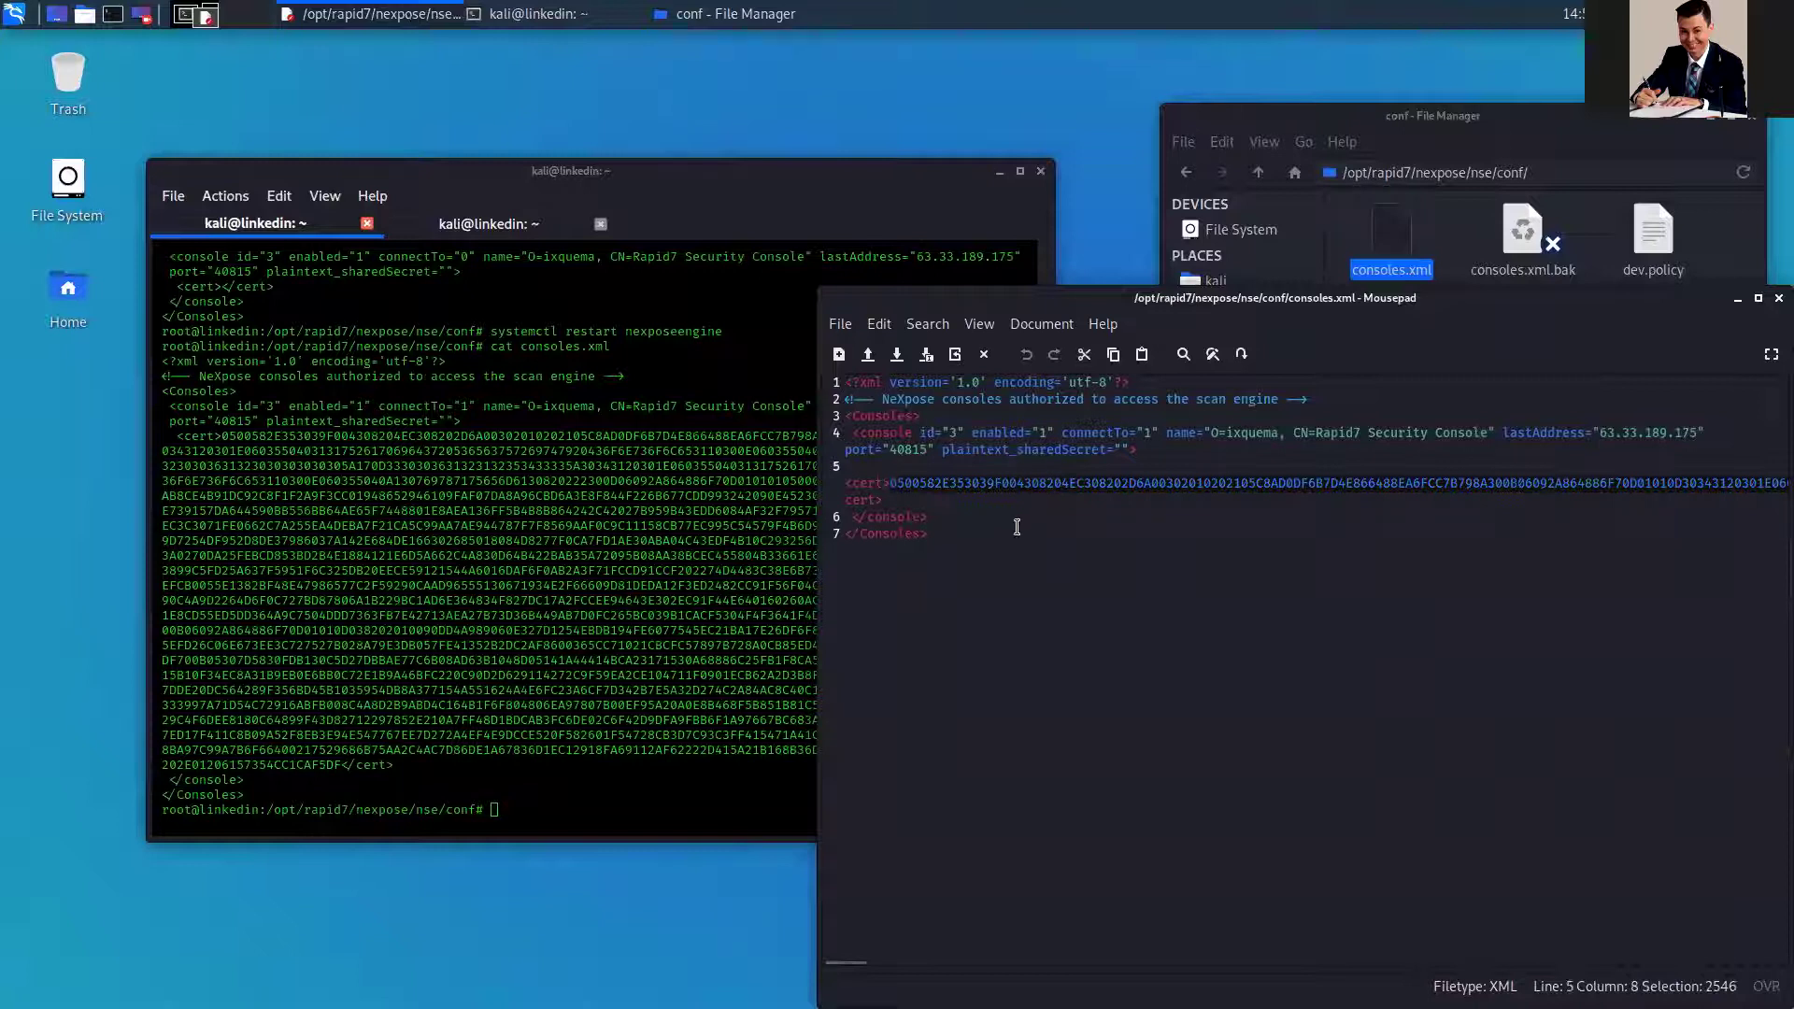
{"action": "key", "text": "Delete"}
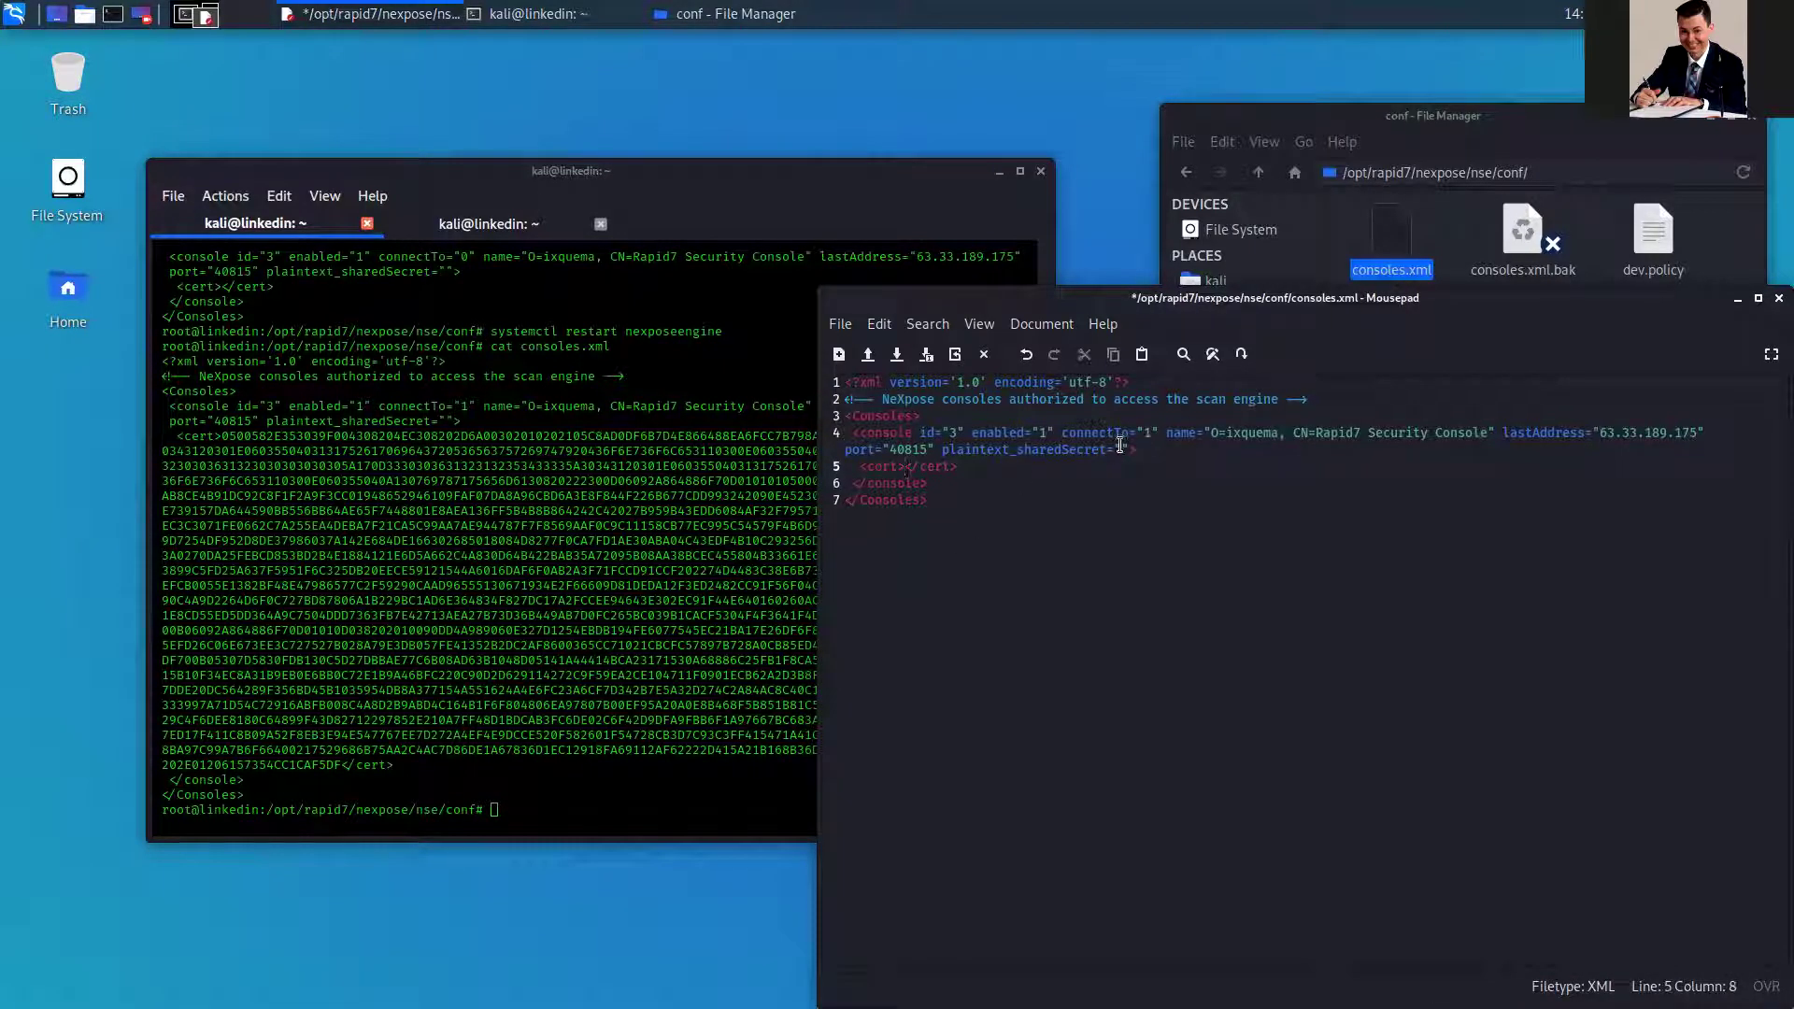
{"action": "left_click", "coordinate": [1046, 434]}
{"action": "key", "text": "BackSpace"}
{"action": "type", "text": "0"}
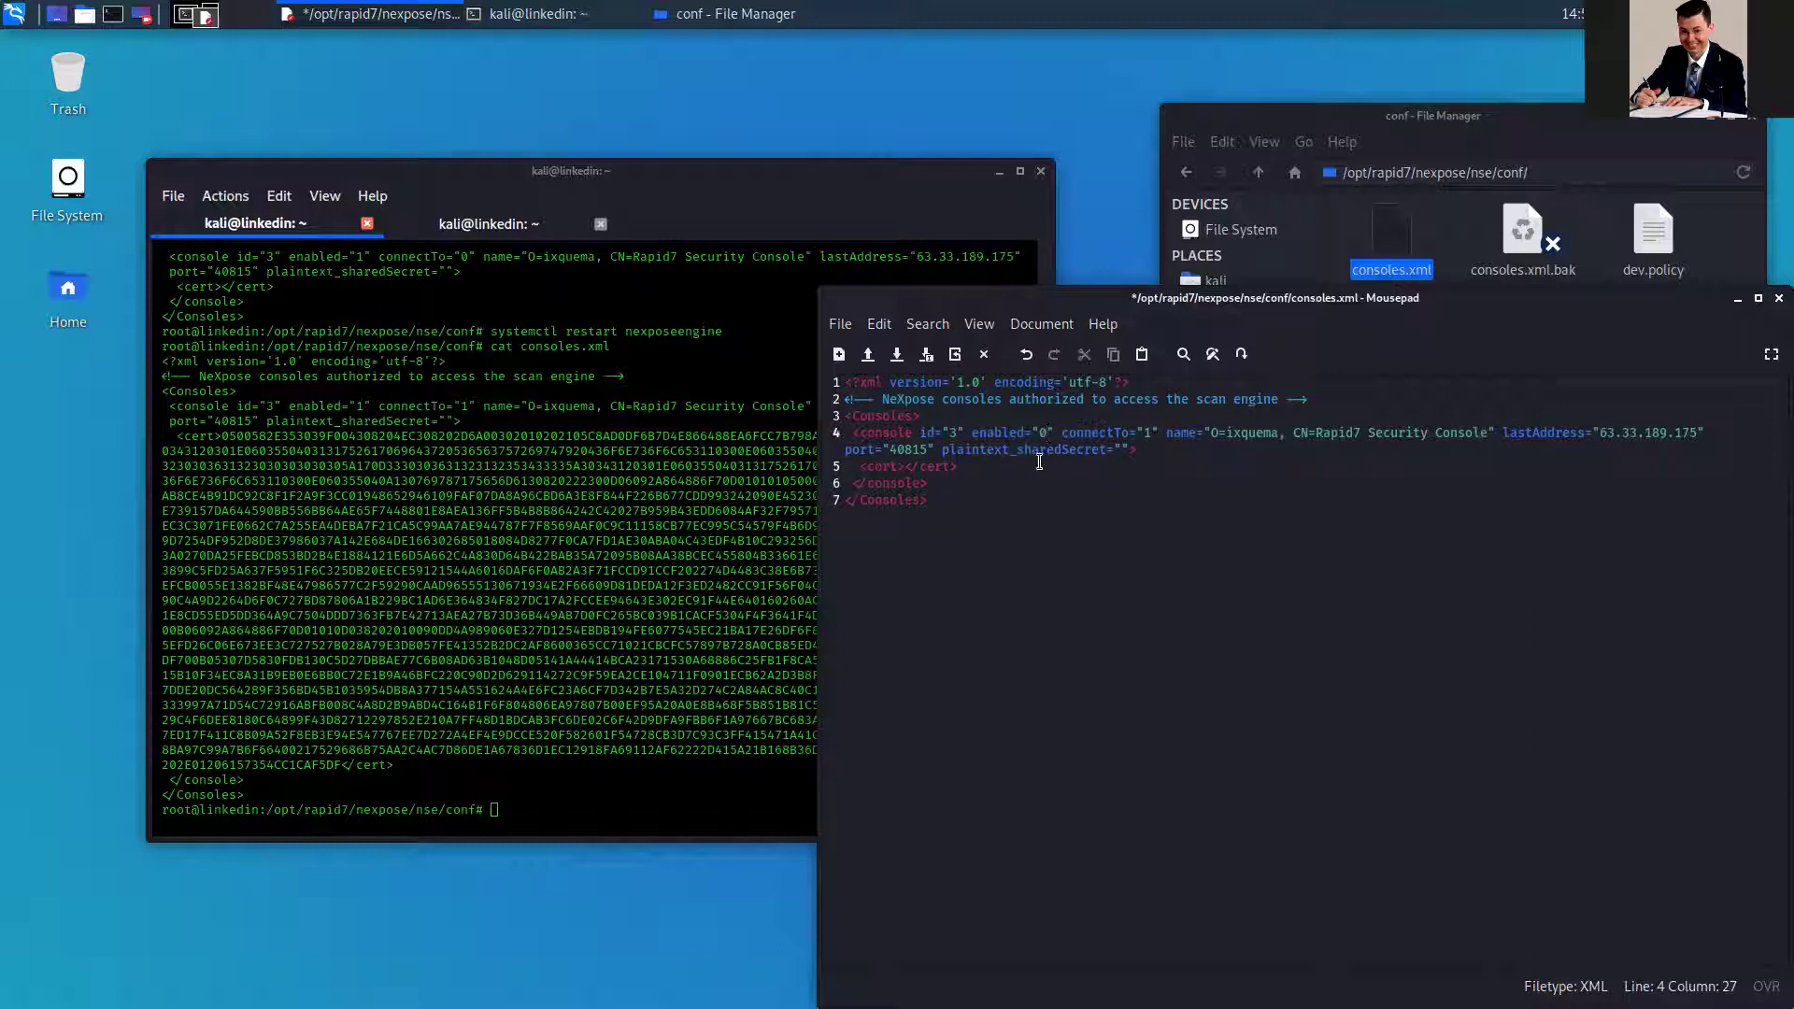
Save consoles.xml and close Mousepad.
{"action": "left_click", "coordinate": [840, 323]}
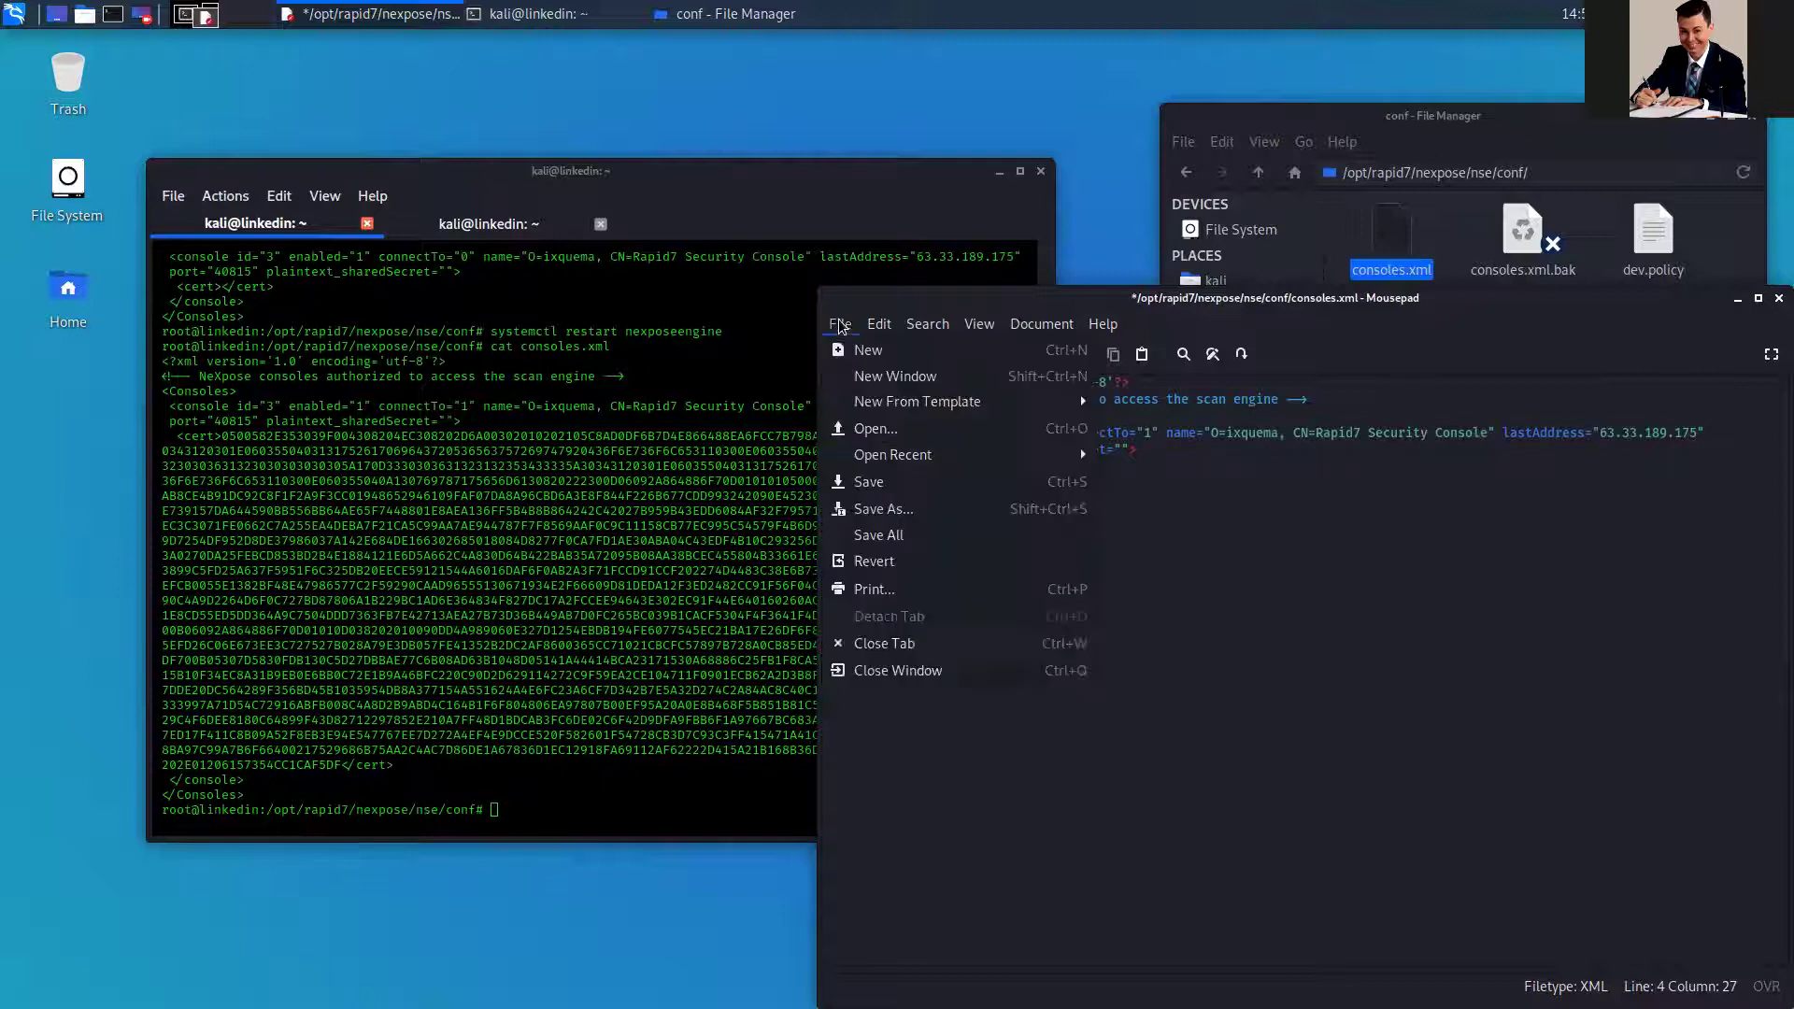
{"action": "left_click", "coordinate": [899, 481]}
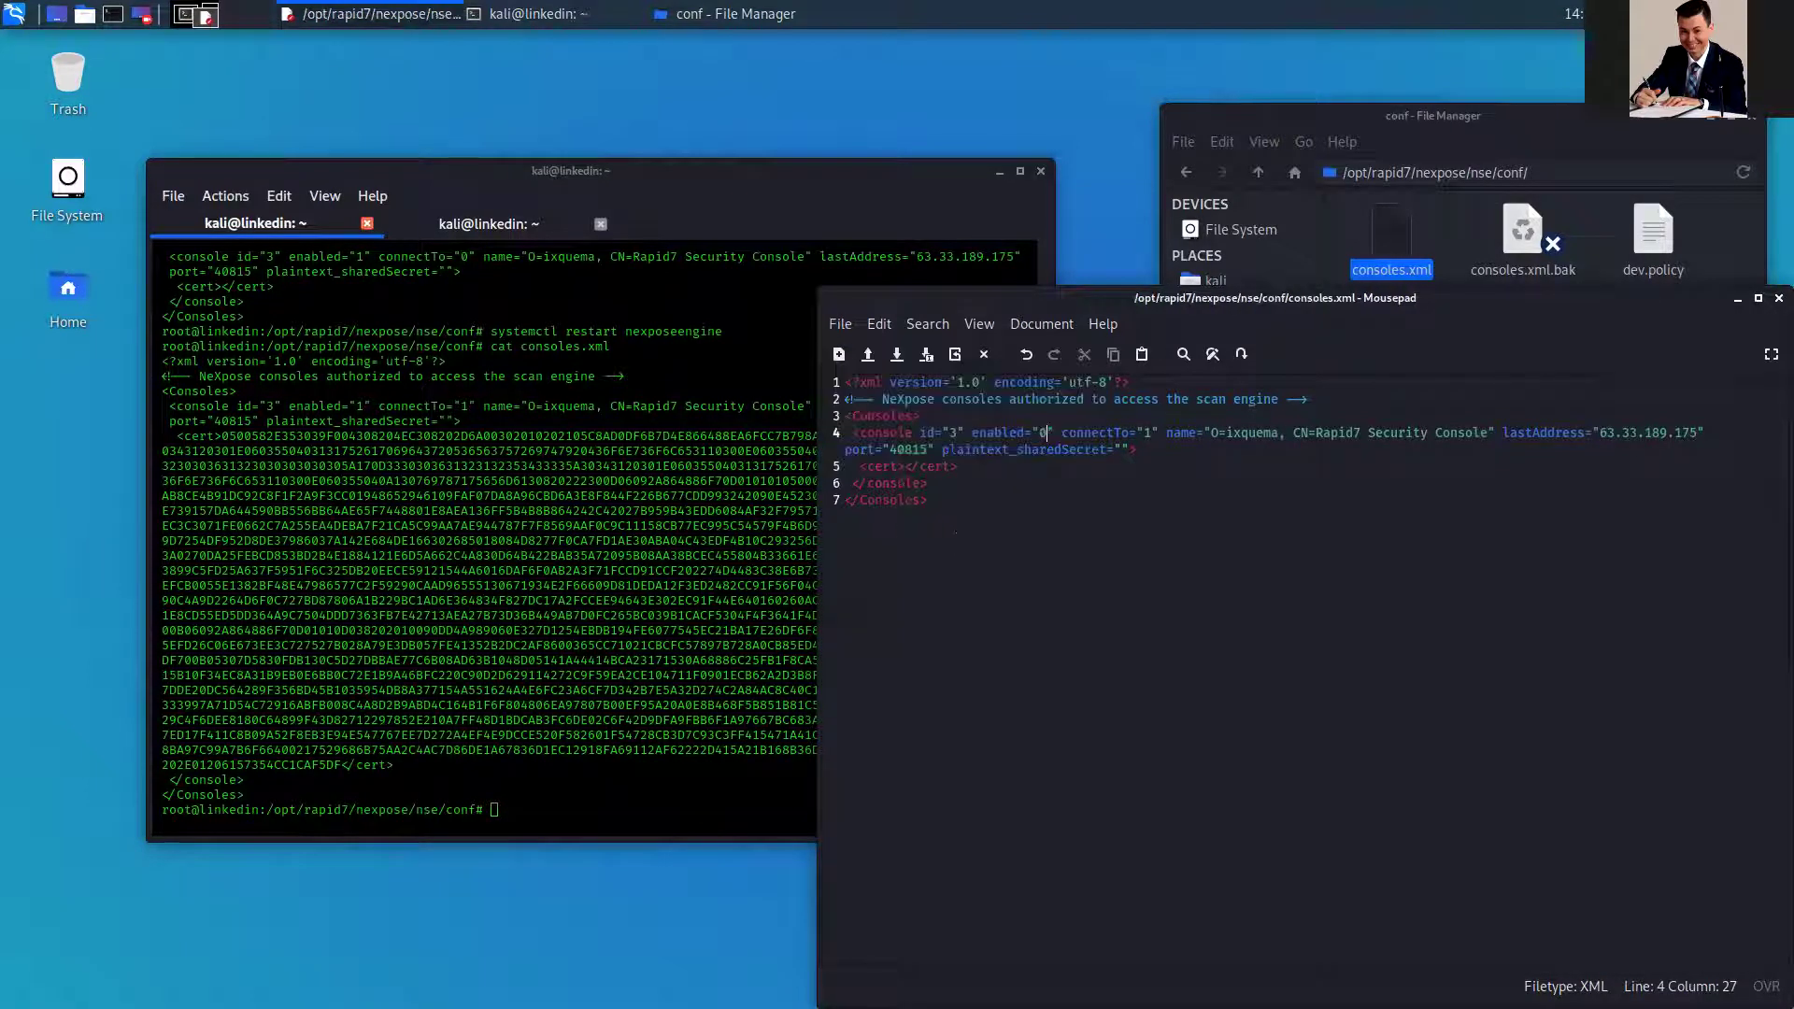
{"action": "left_click", "coordinate": [1740, 299]}
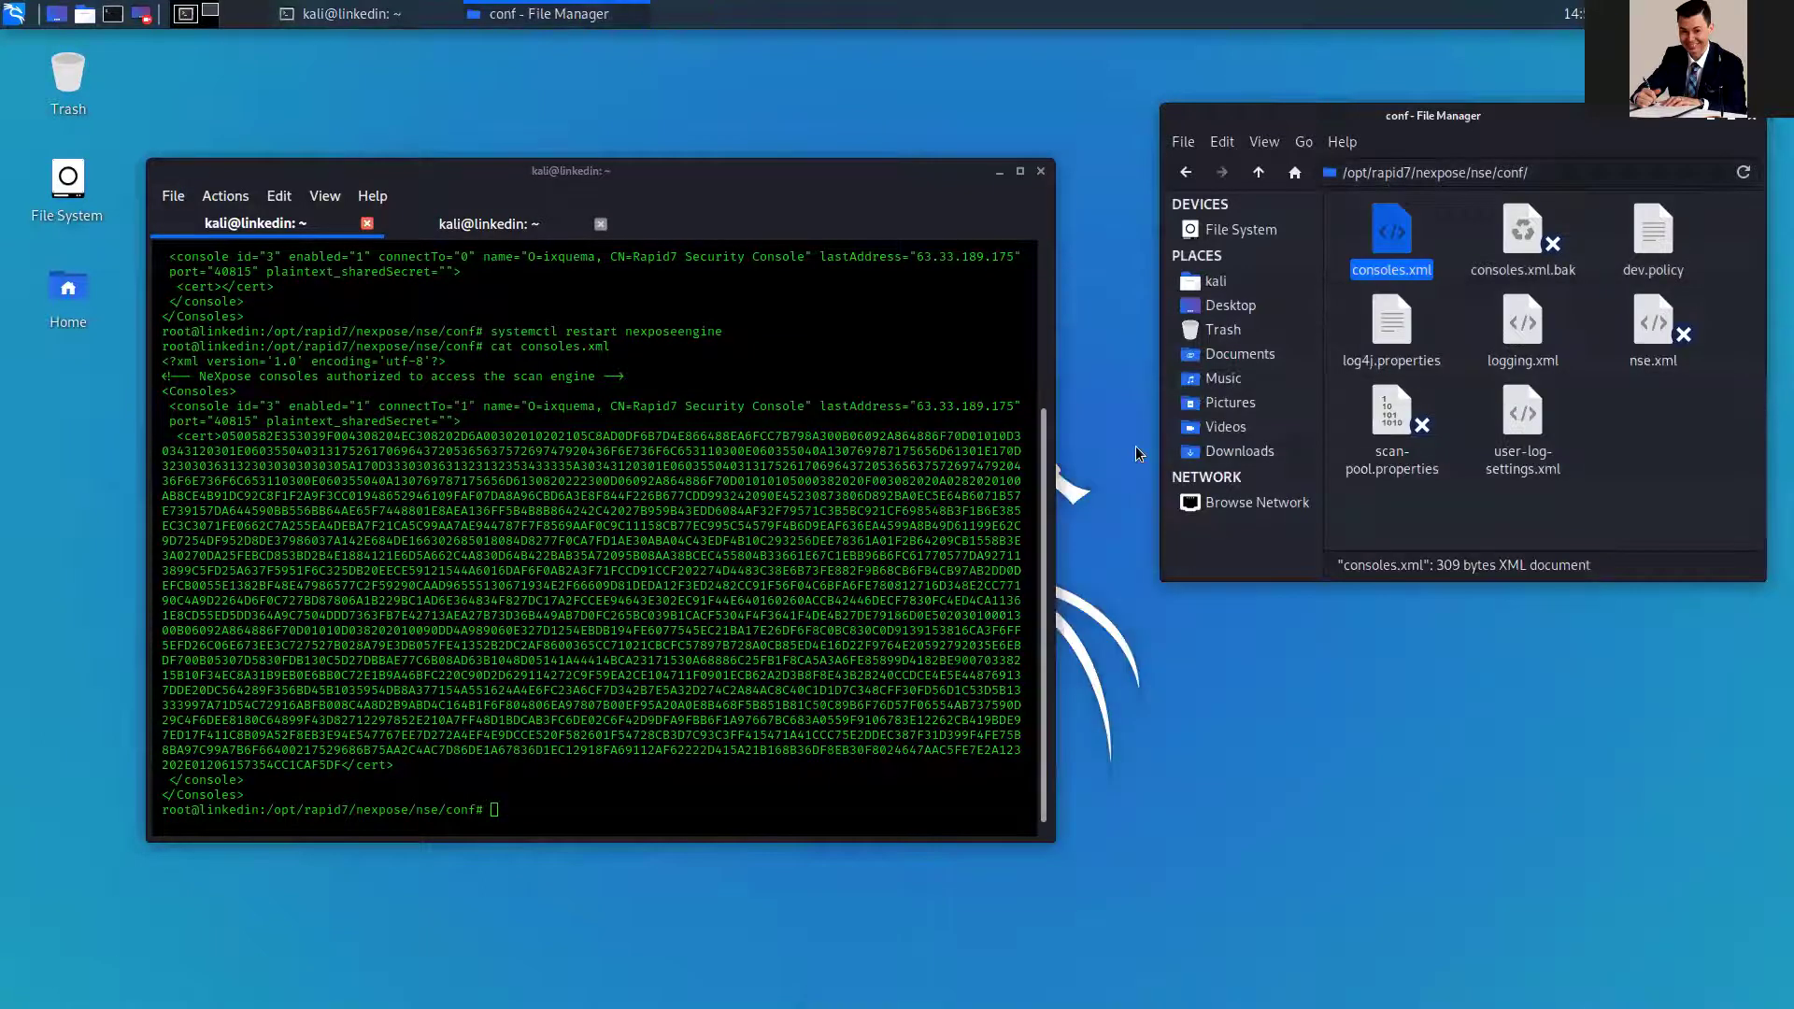
Print consoles.xml to verify enabled is 0, then run systemctl restart nexposeengine.
{"action": "left_click", "coordinate": [831, 517]}
{"action": "key", "text": "Up"}
{"action": "key", "text": "Return"}
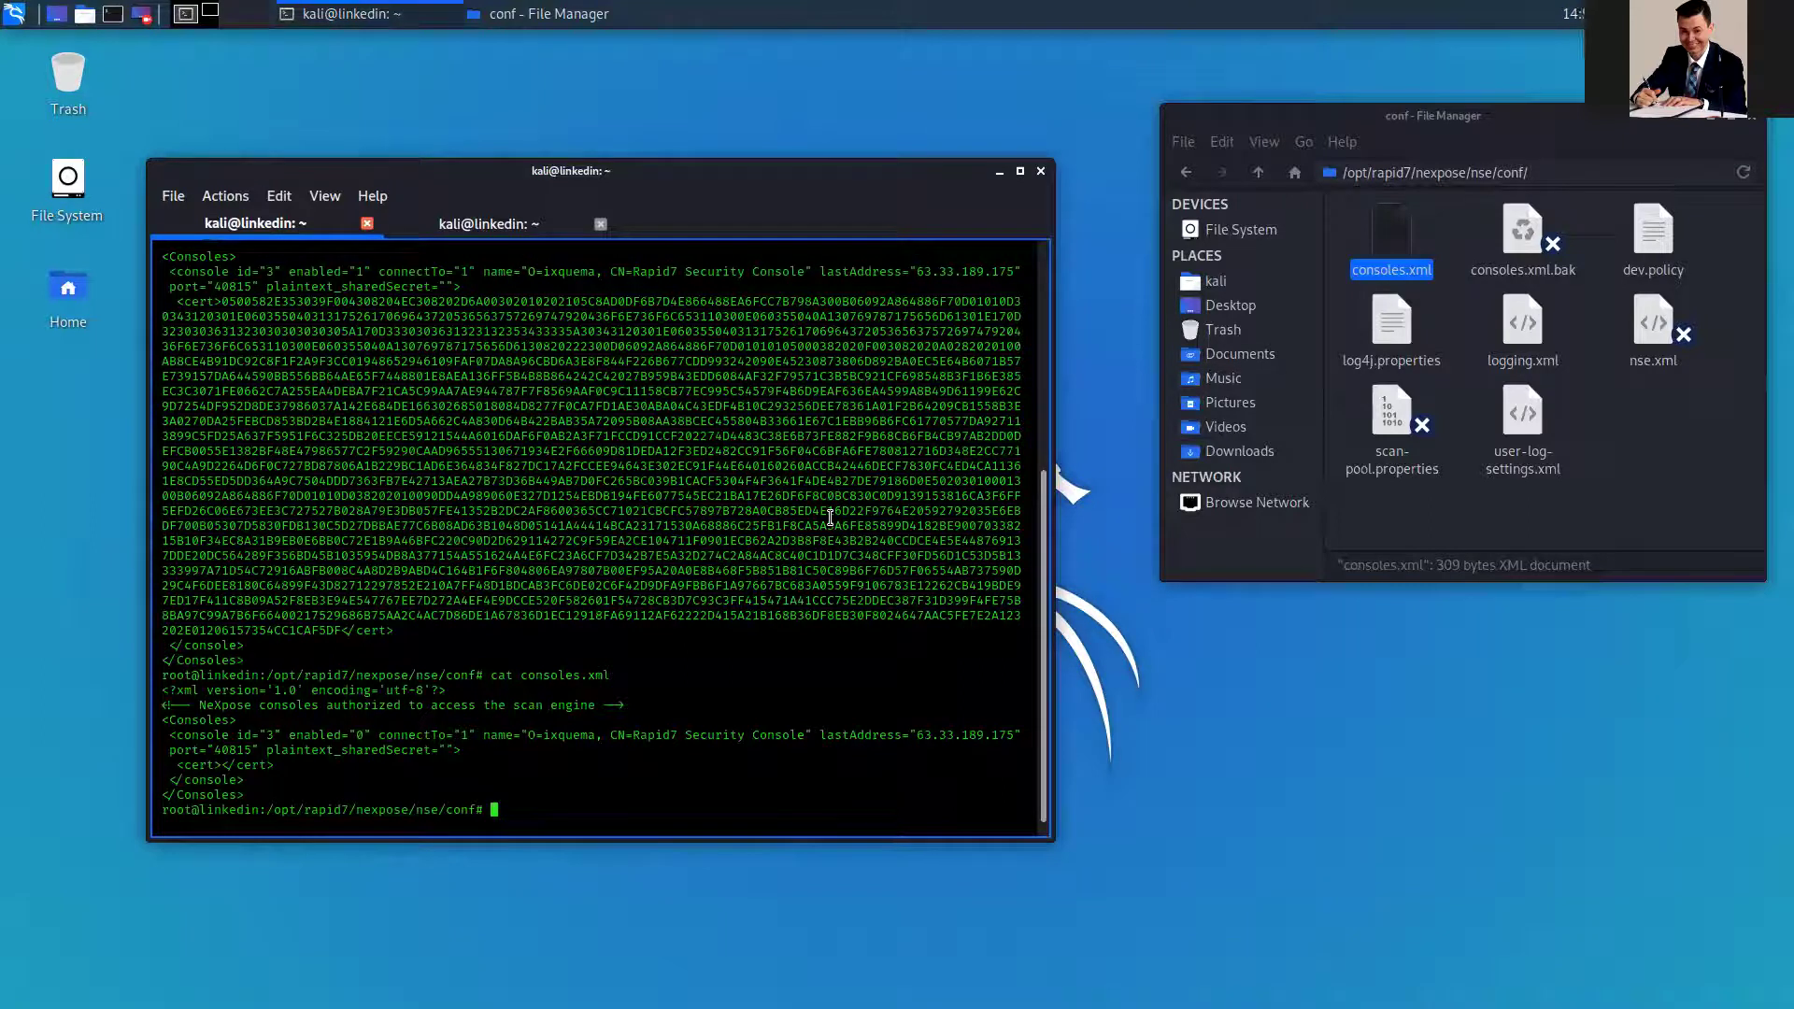
{"action": "type", "text": "systemctl restart nexposeengine"}
{"action": "key", "text": "Return"}
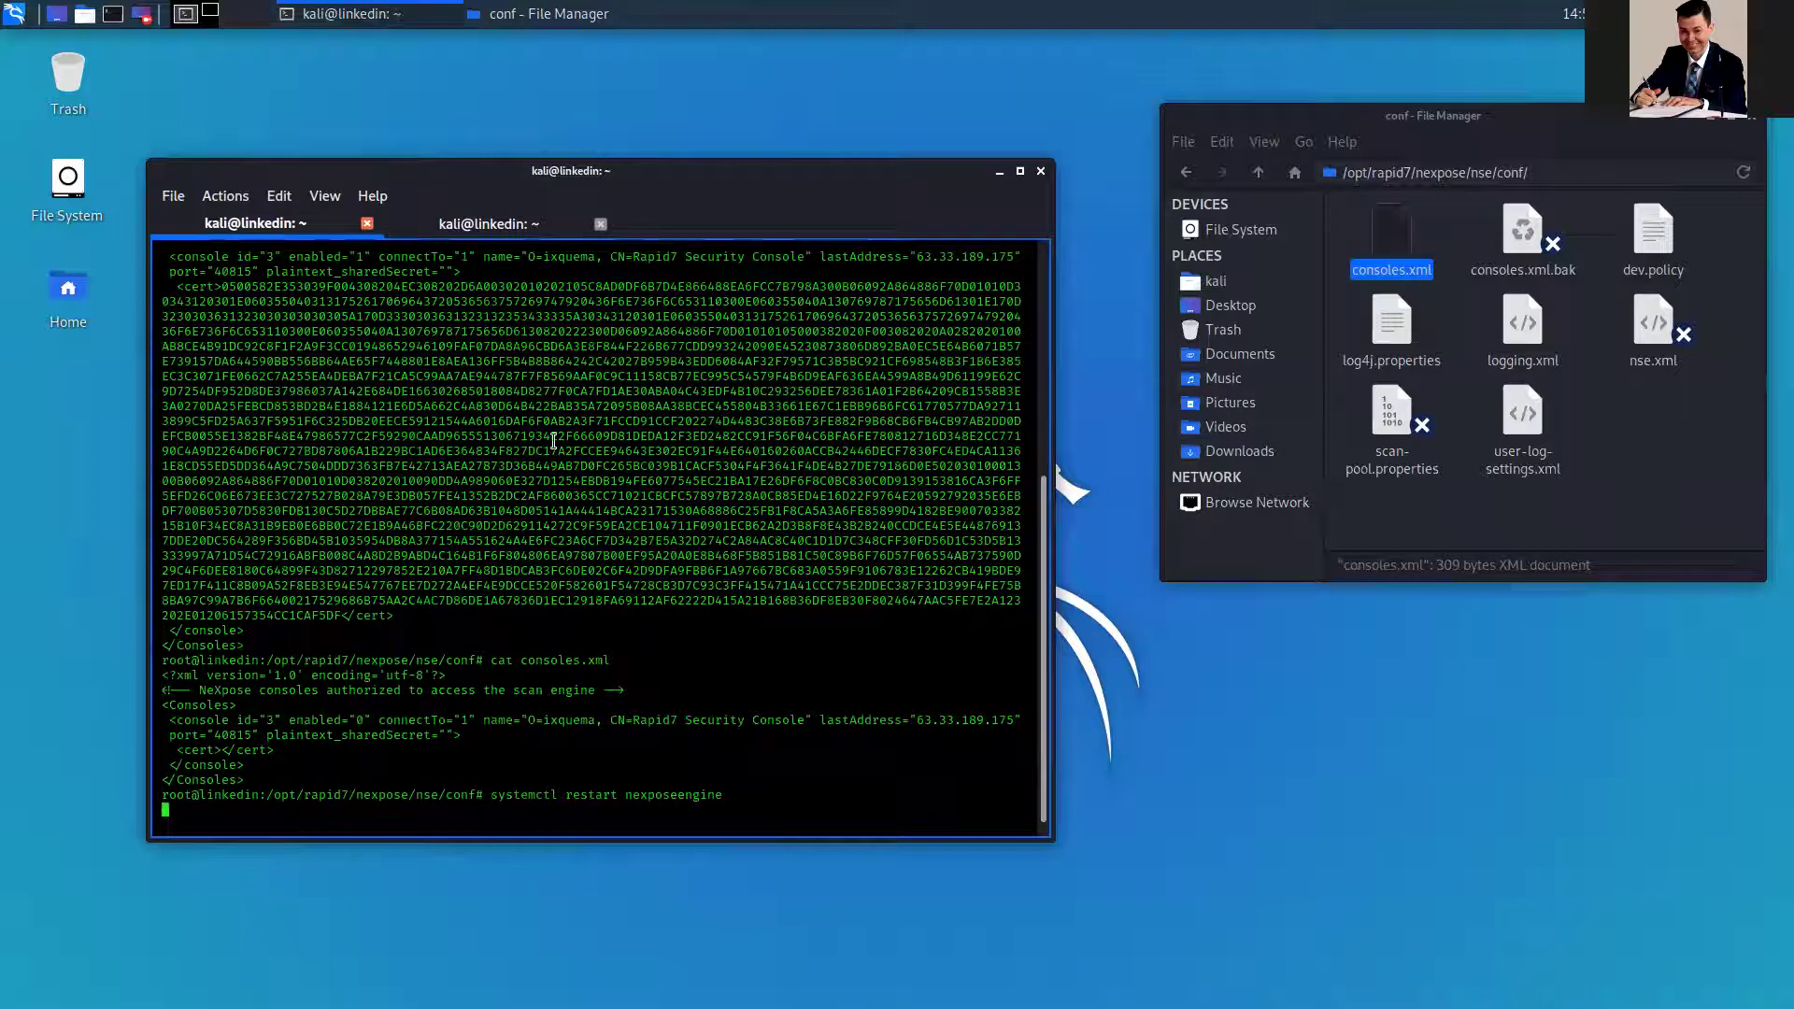
Stop the old log output and follow nse.log again with tail -f.
{"action": "left_click", "coordinate": [485, 225]}
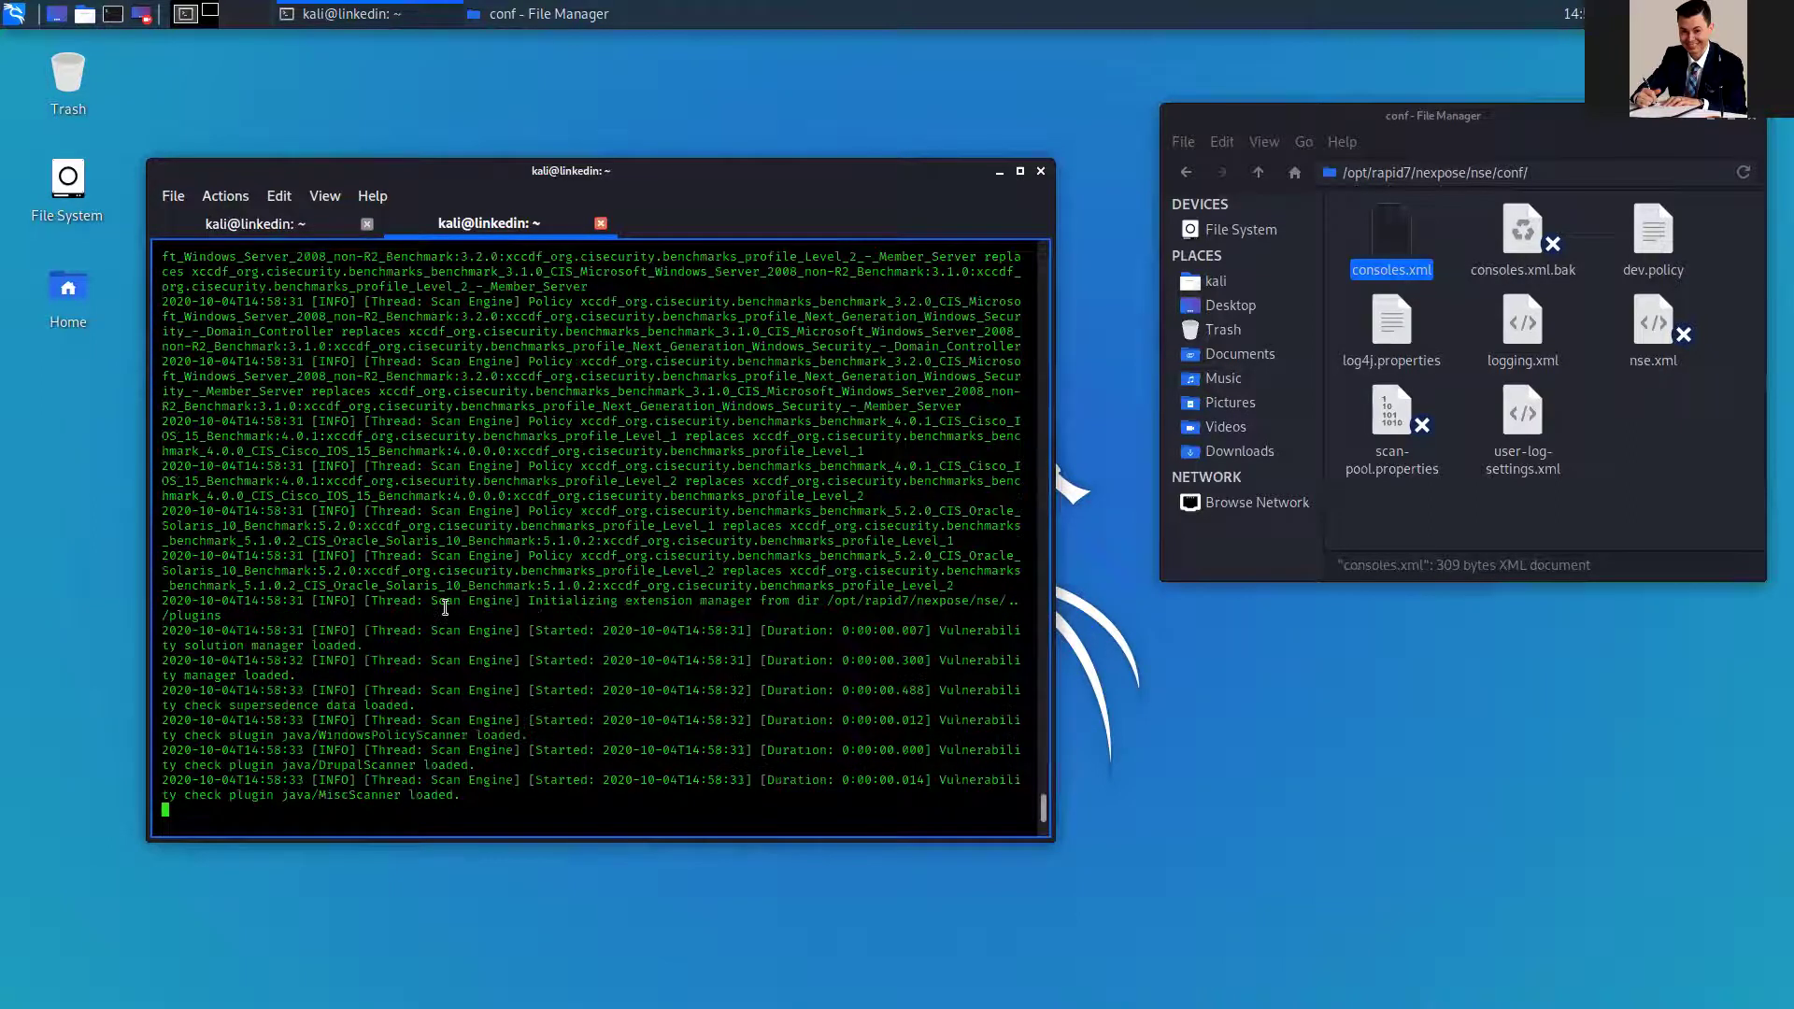
{"action": "key", "text": "ctrl+c"}
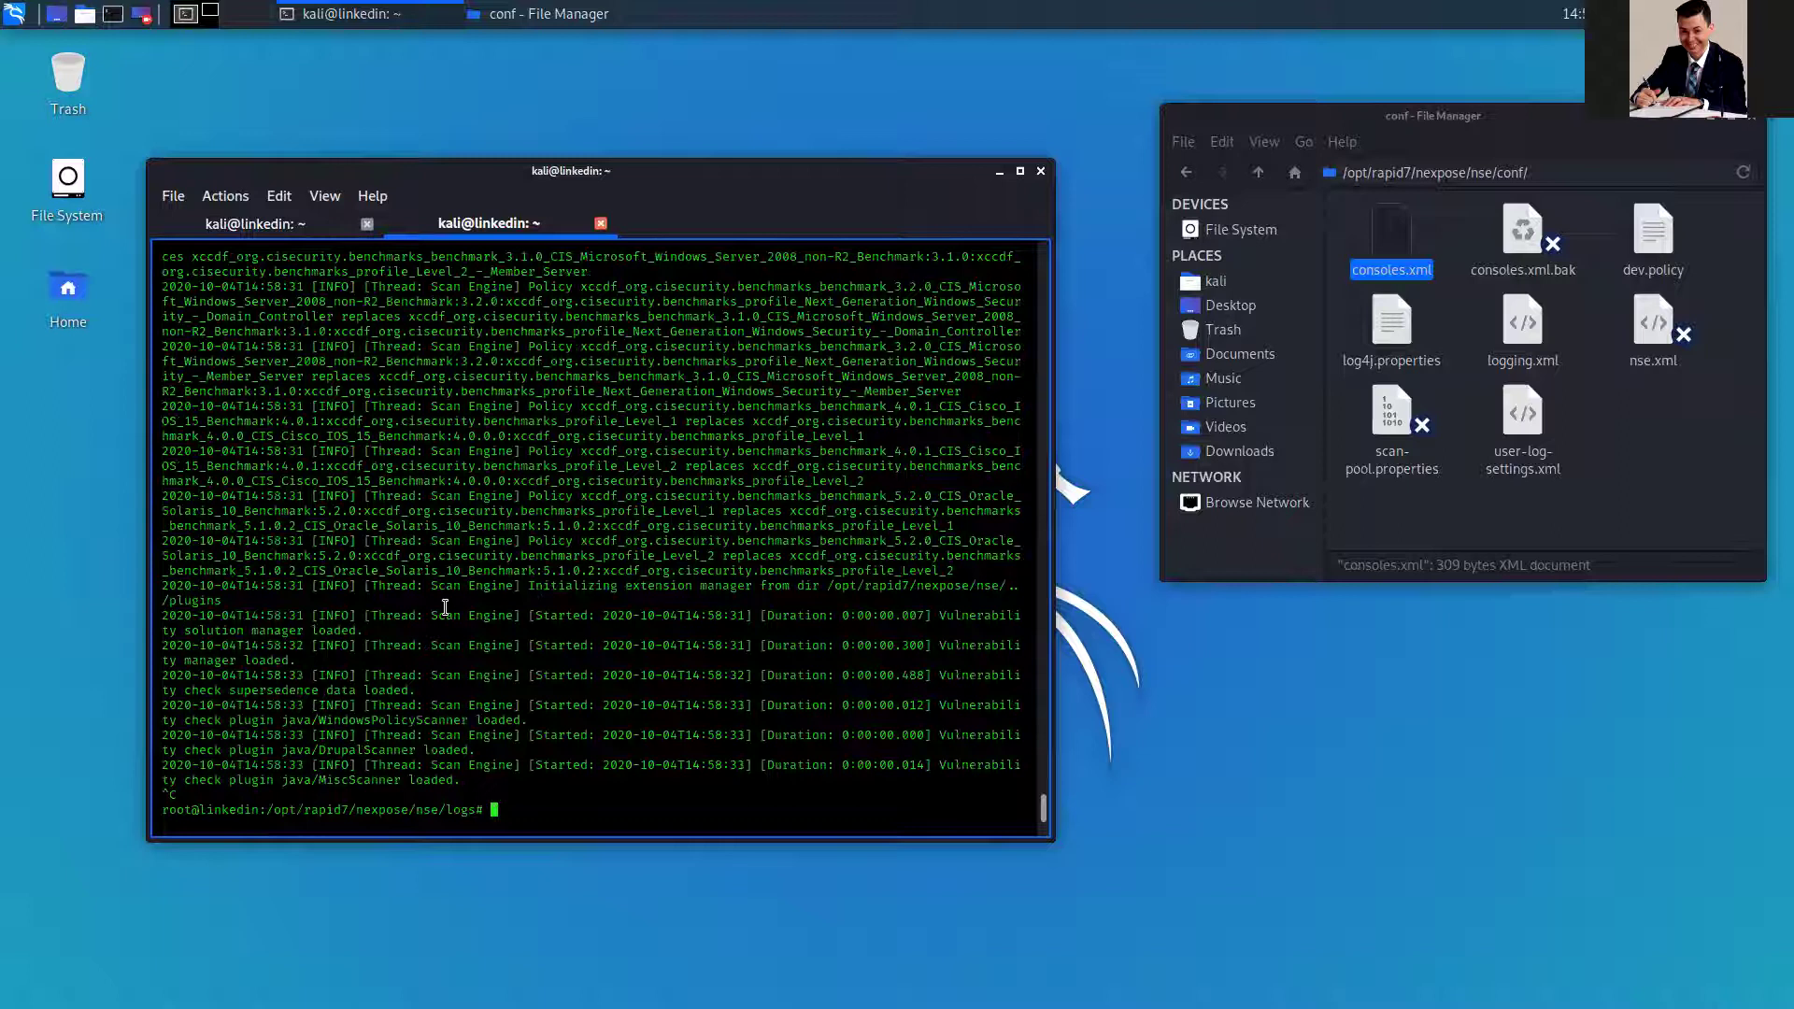
{"action": "left_click_drag", "start_coordinate": [301, 815], "coordinate": [528, 813]}
{"action": "left_click_drag", "start_coordinate": [352, 811], "coordinate": [273, 810]}
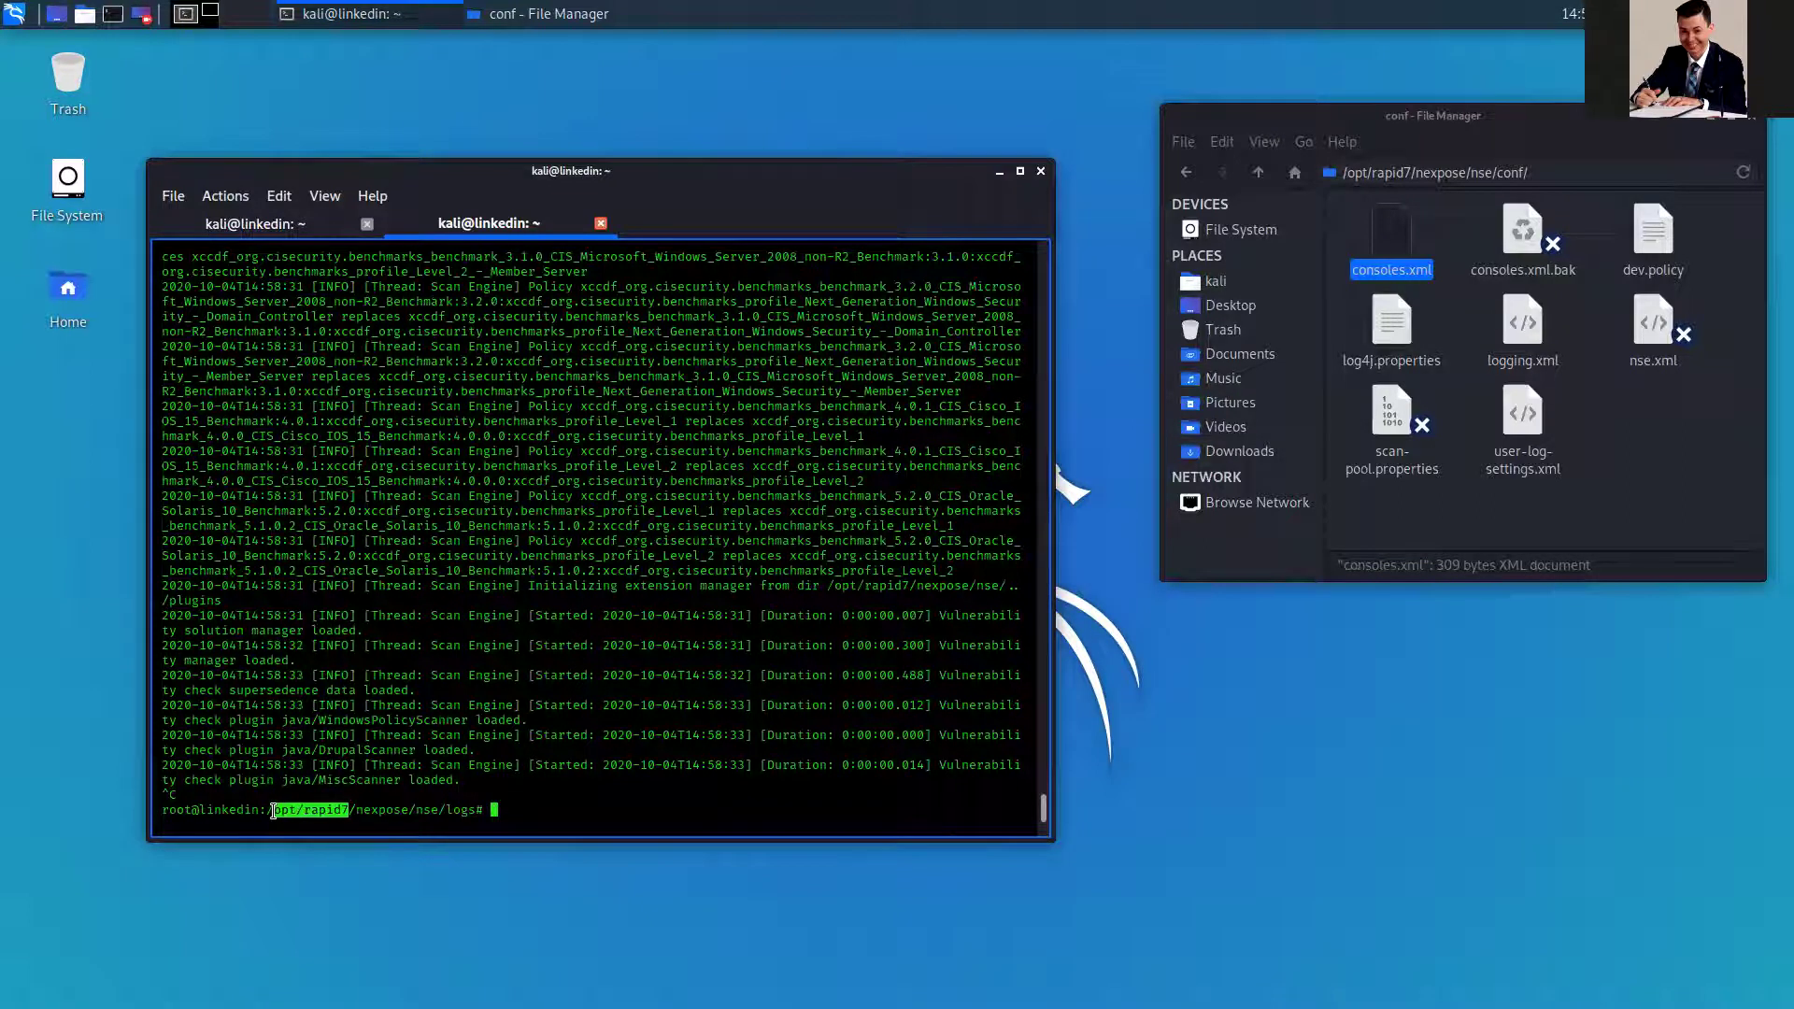
{"action": "left_click", "coordinate": [608, 822]}
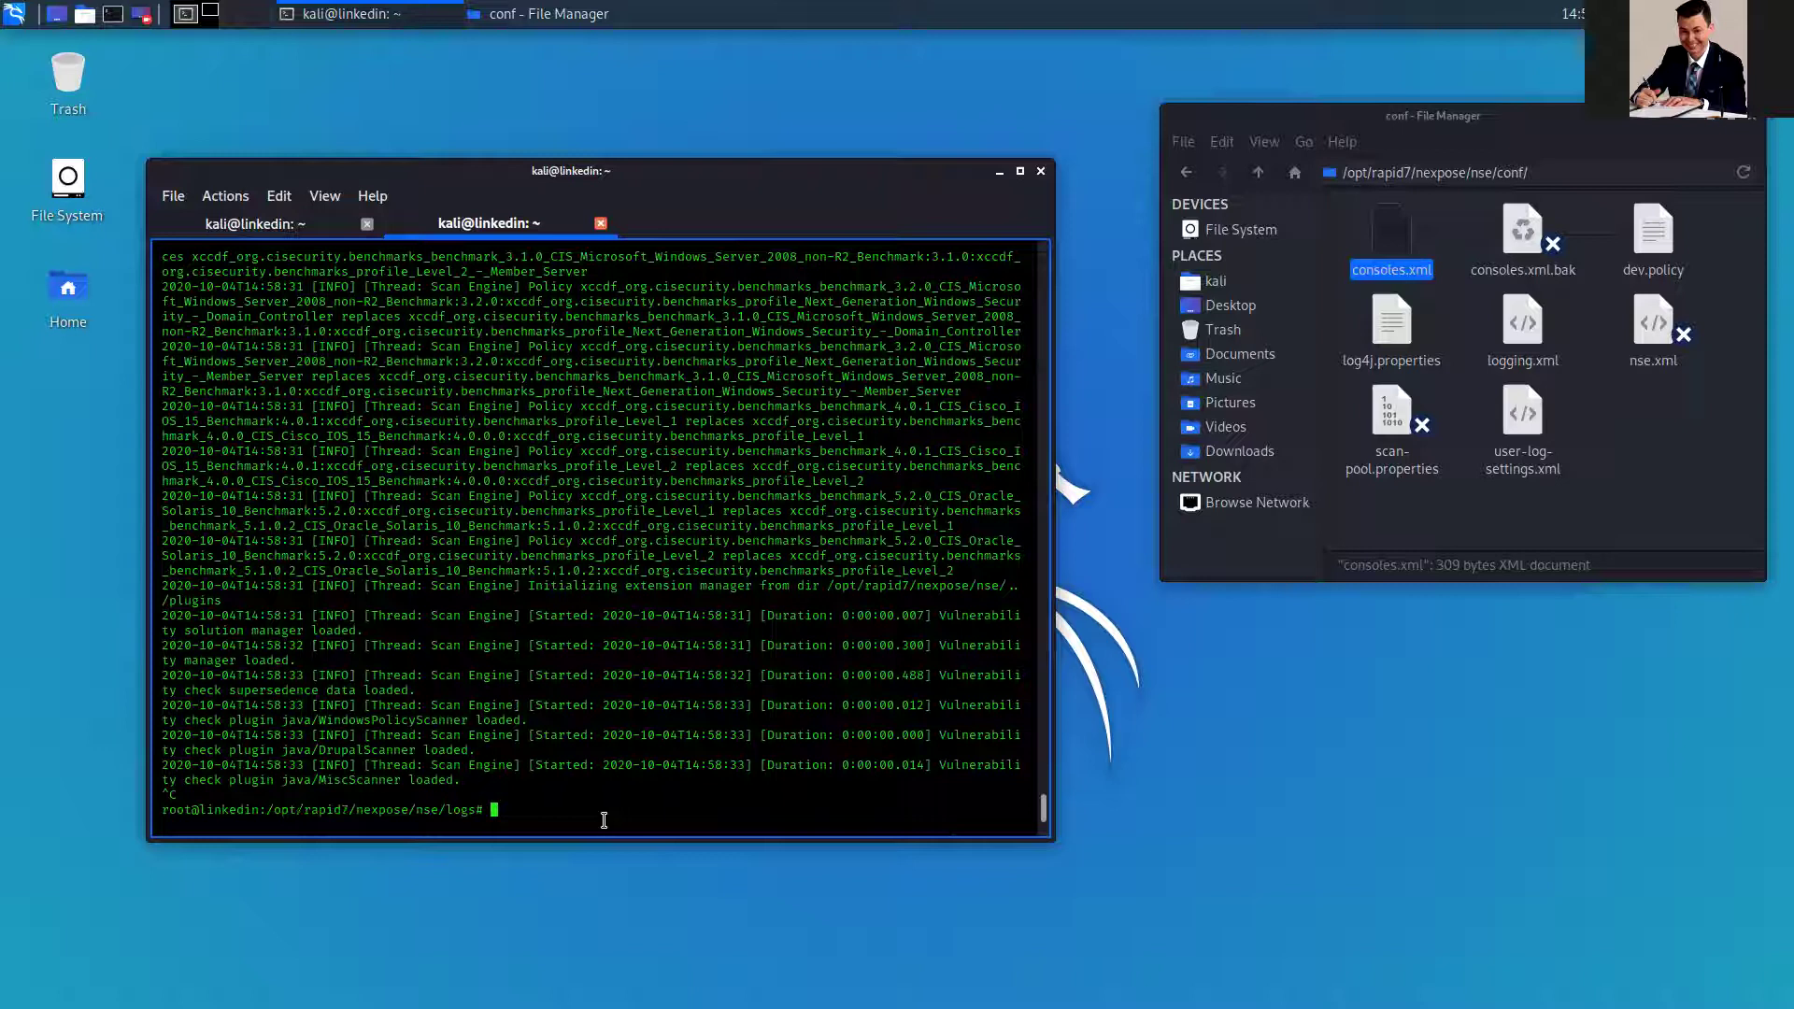
{"action": "left_click_drag", "start_coordinate": [344, 810], "coordinate": [480, 812]}
{"action": "left_click", "coordinate": [546, 809]}
{"action": "key", "text": "Up"}
{"action": "key", "text": "Return"}
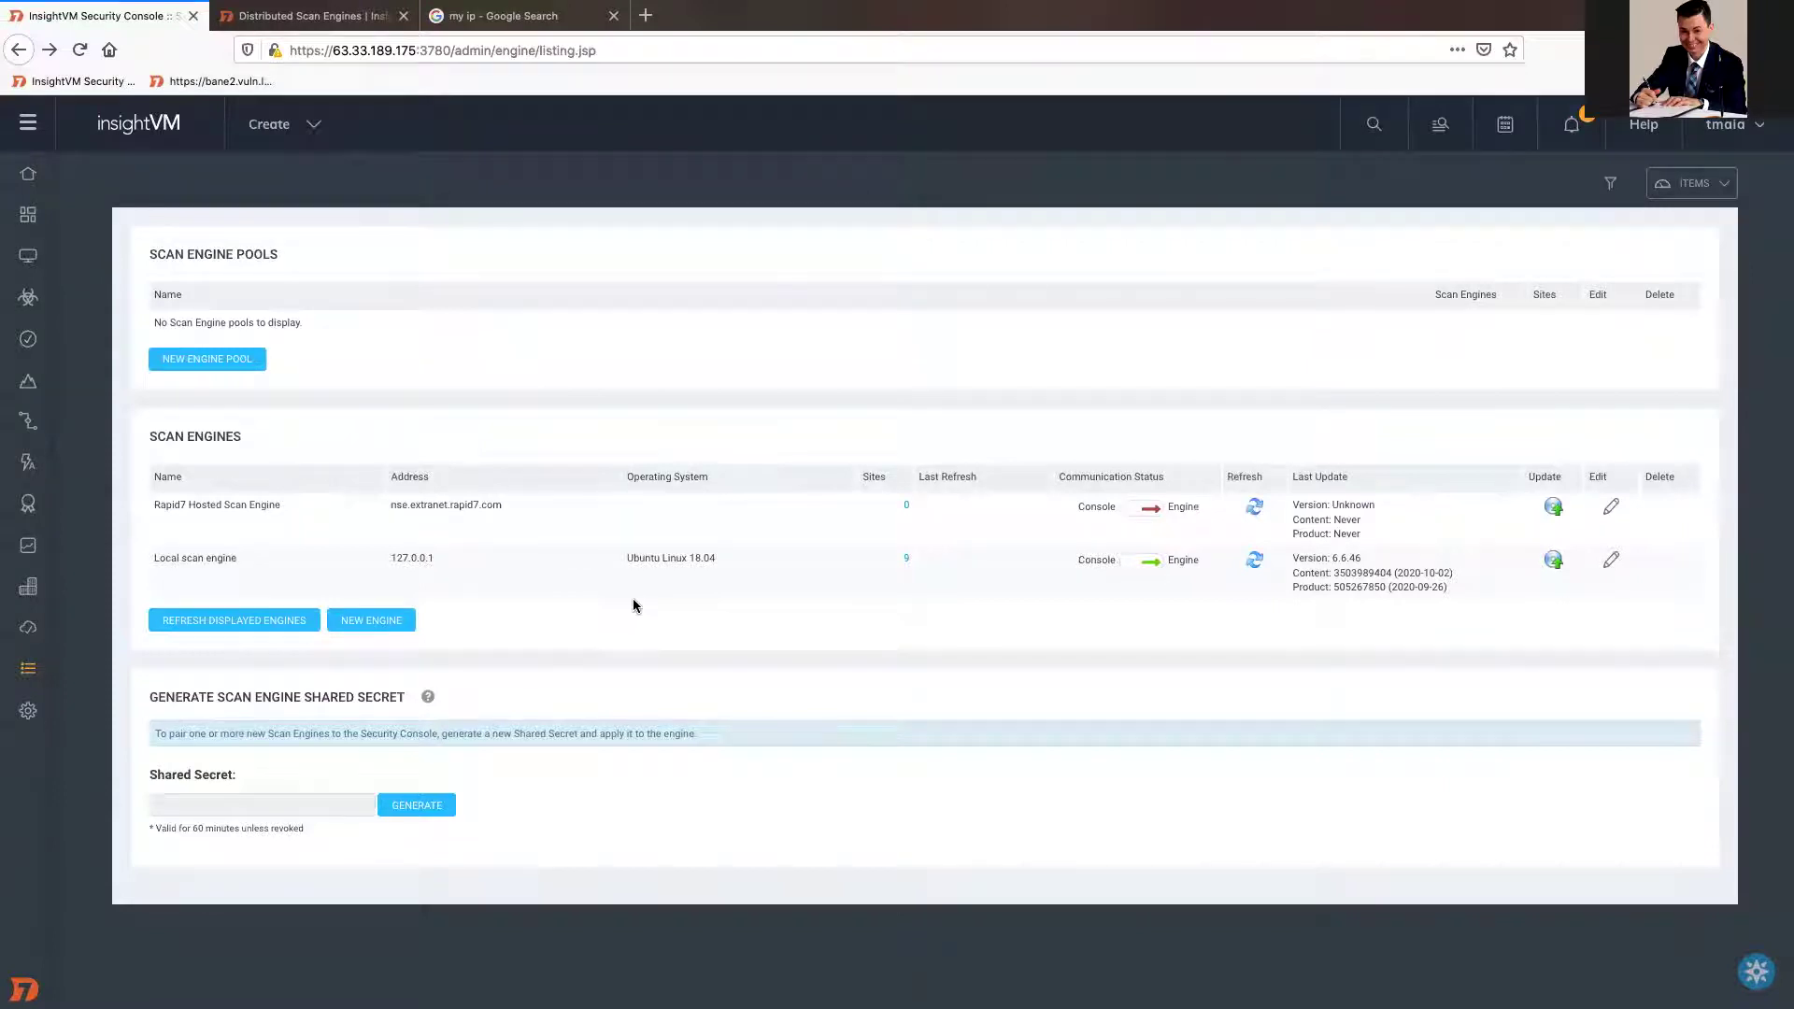
Generate a 60-minute scan engine shared secret and copy it to the clipboard.
{"action": "left_click", "coordinate": [382, 622]}
{"action": "left_click", "coordinate": [442, 812]}
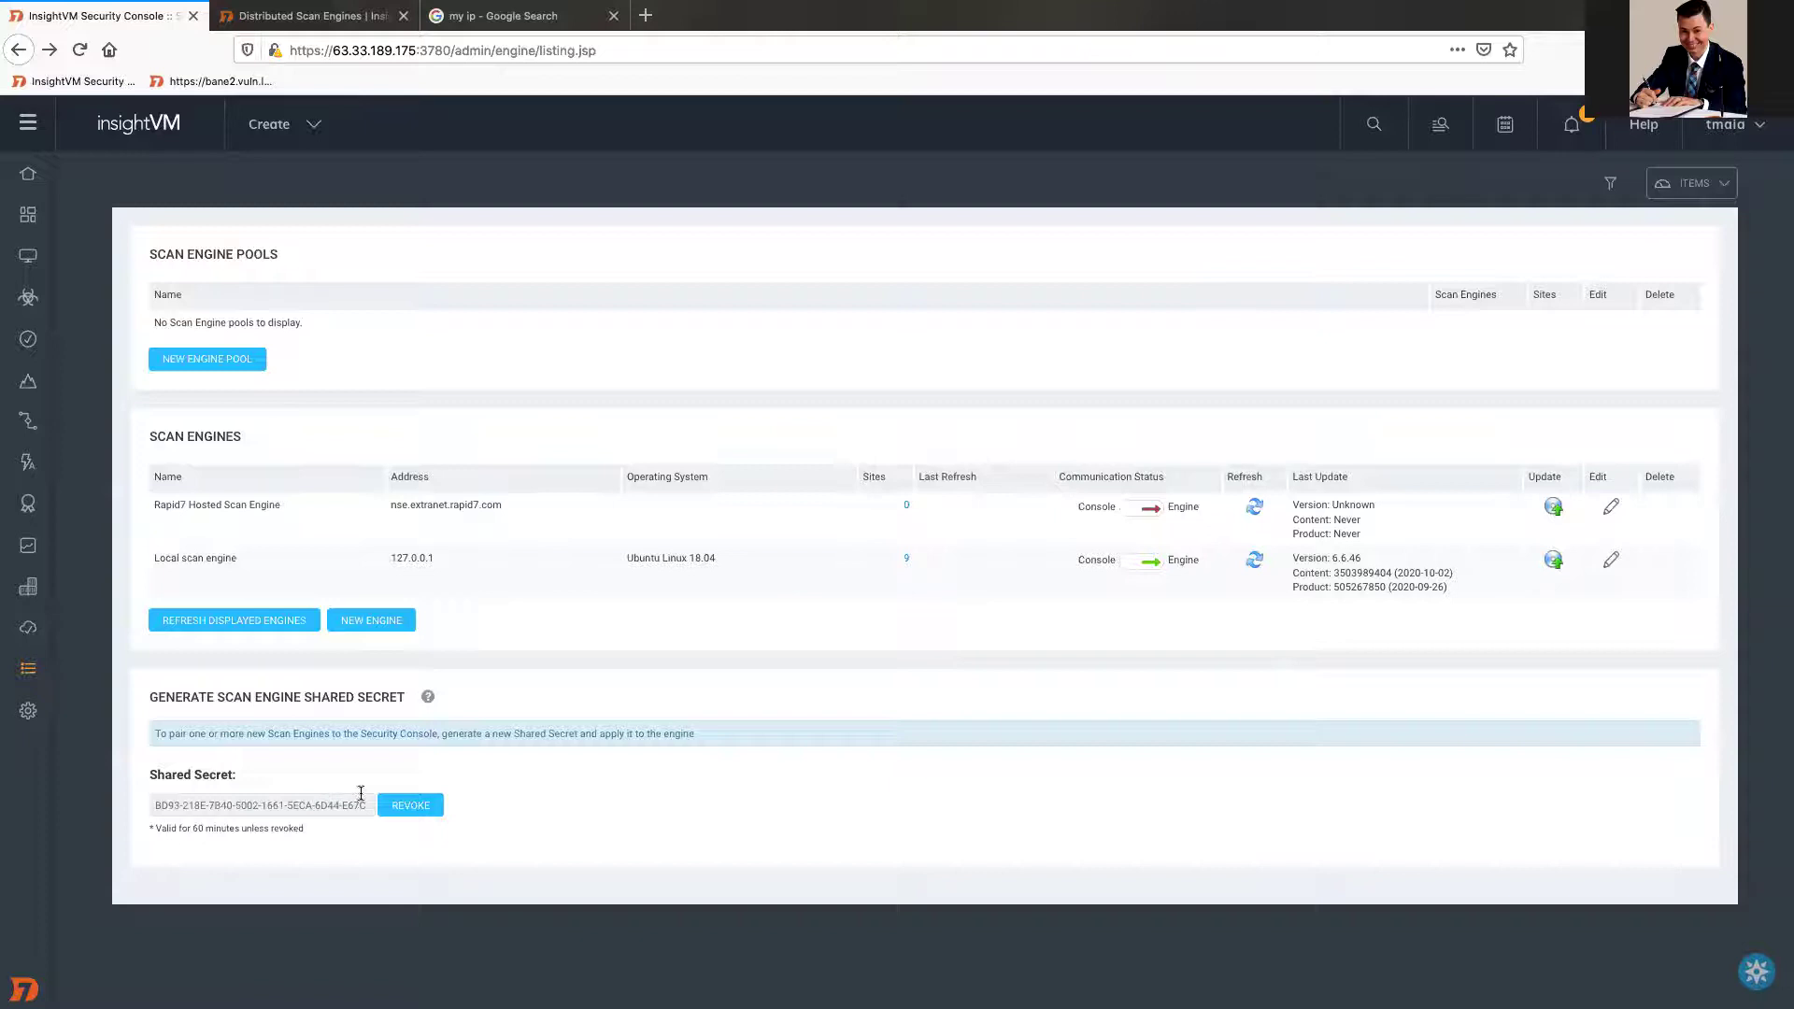
{"action": "left_click_drag", "start_coordinate": [365, 806], "coordinate": [135, 814]}
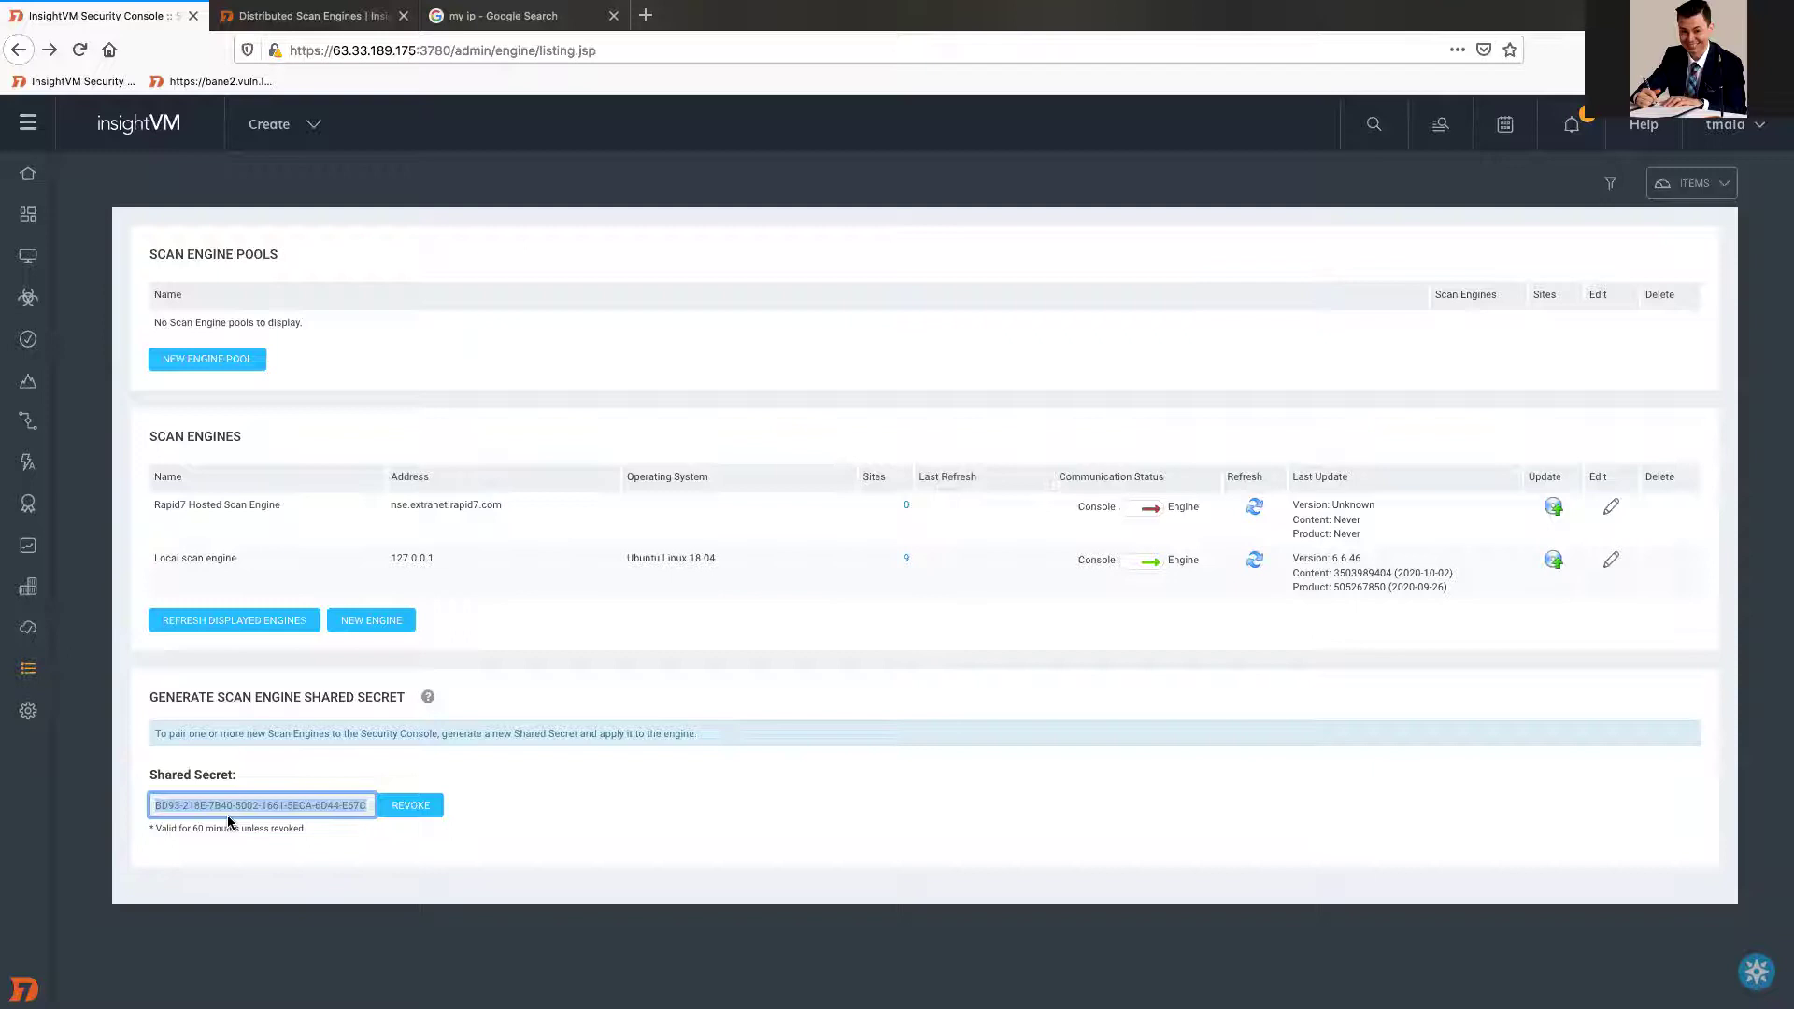
{"action": "key", "text": "ctrl+Right"}
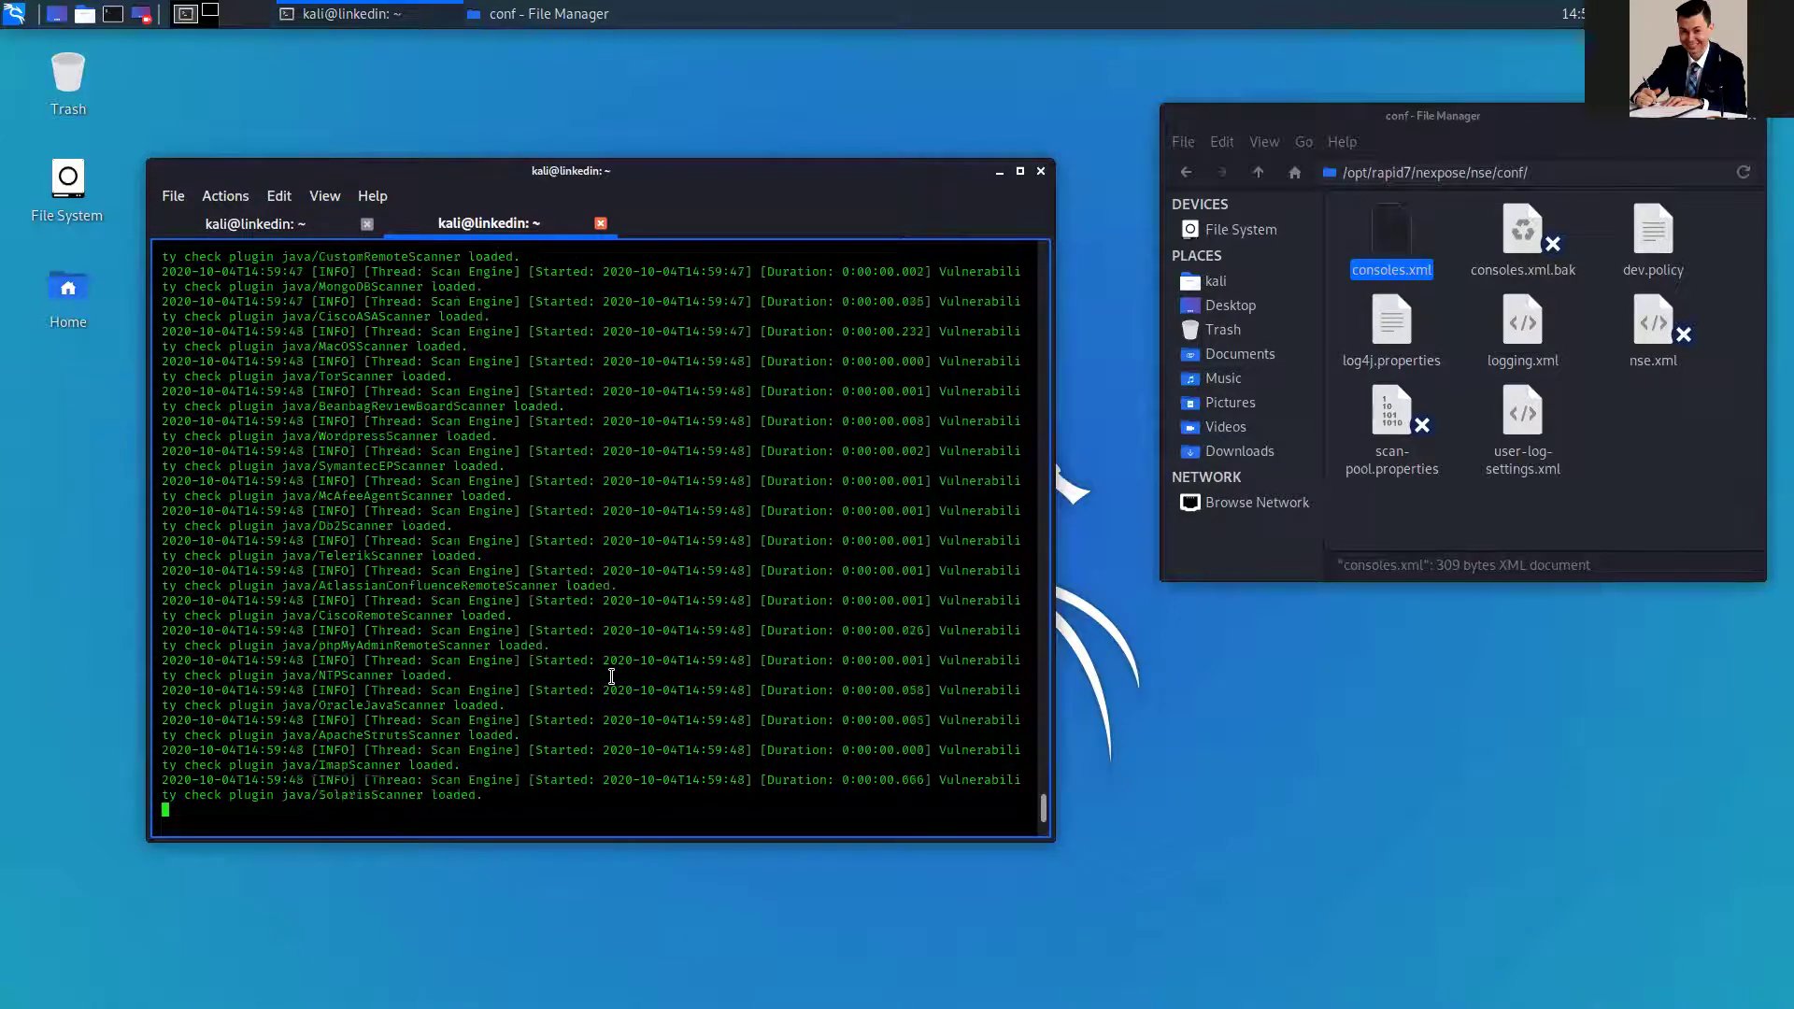
{"action": "key", "text": "ctrl+Left"}
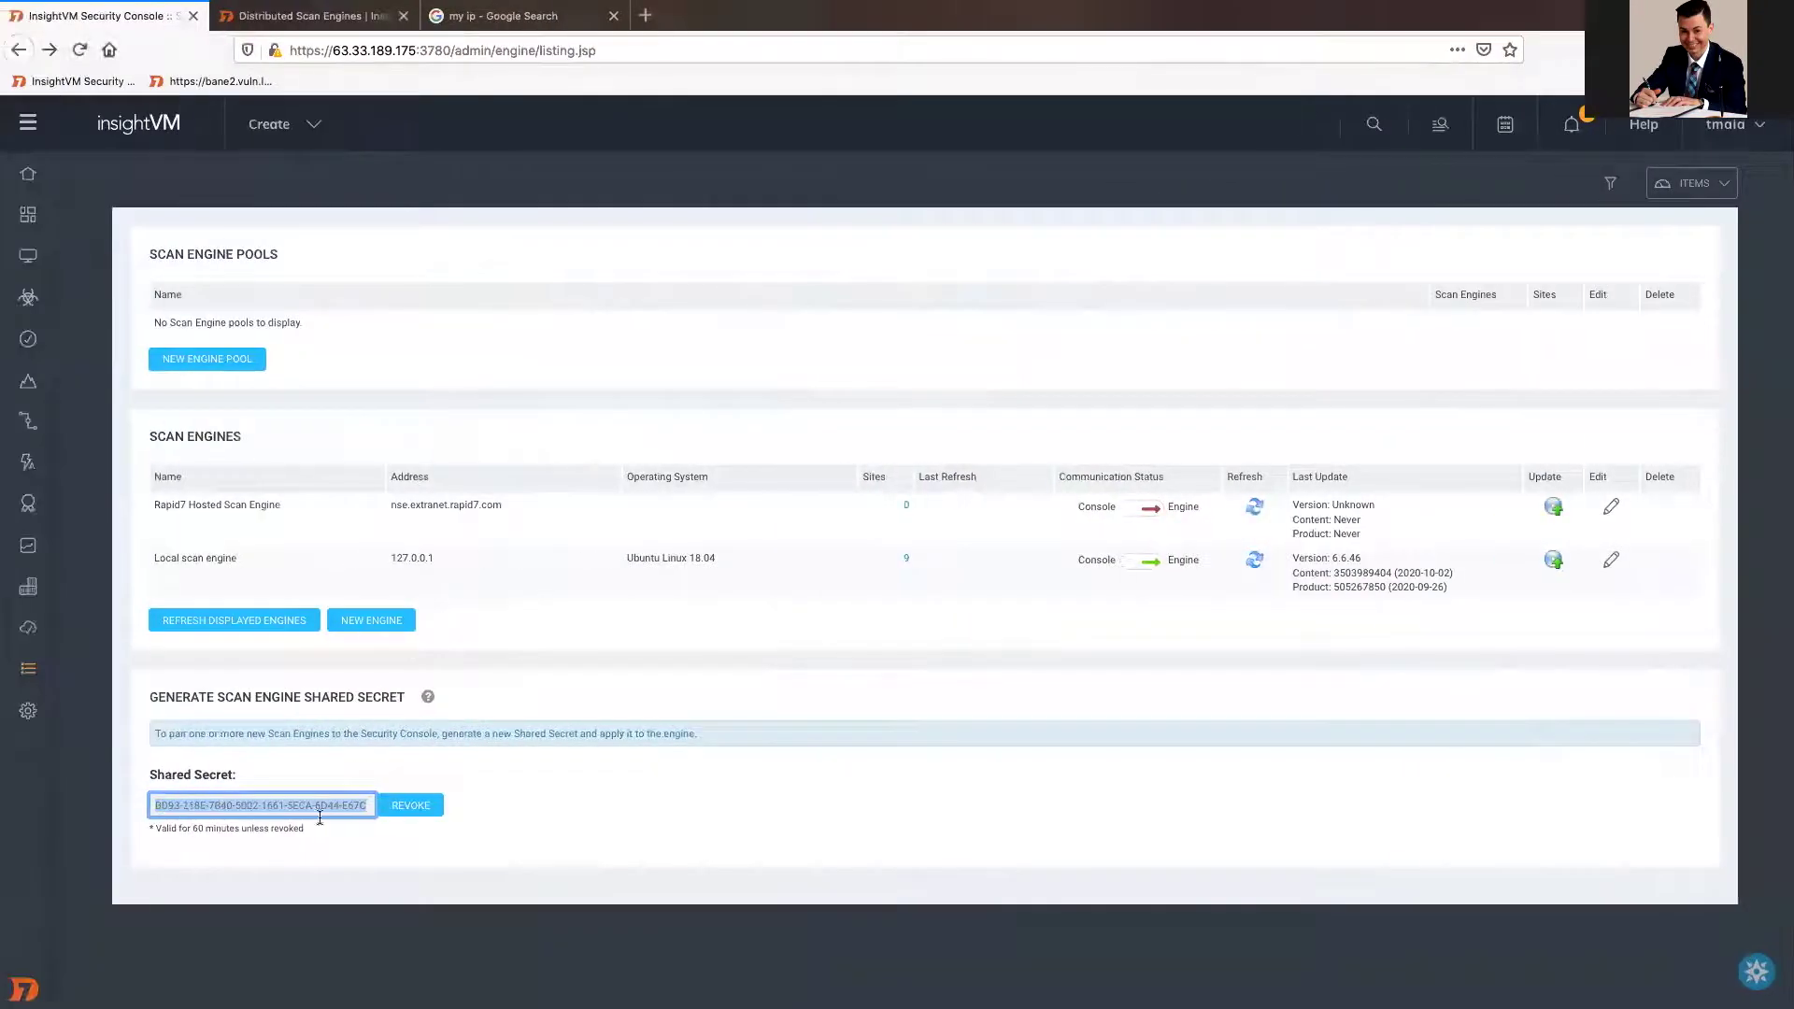
{"action": "right_click", "coordinate": [314, 815]}
{"action": "left_click", "coordinate": [352, 801]}
{"action": "key", "text": "ctrl+Right"}
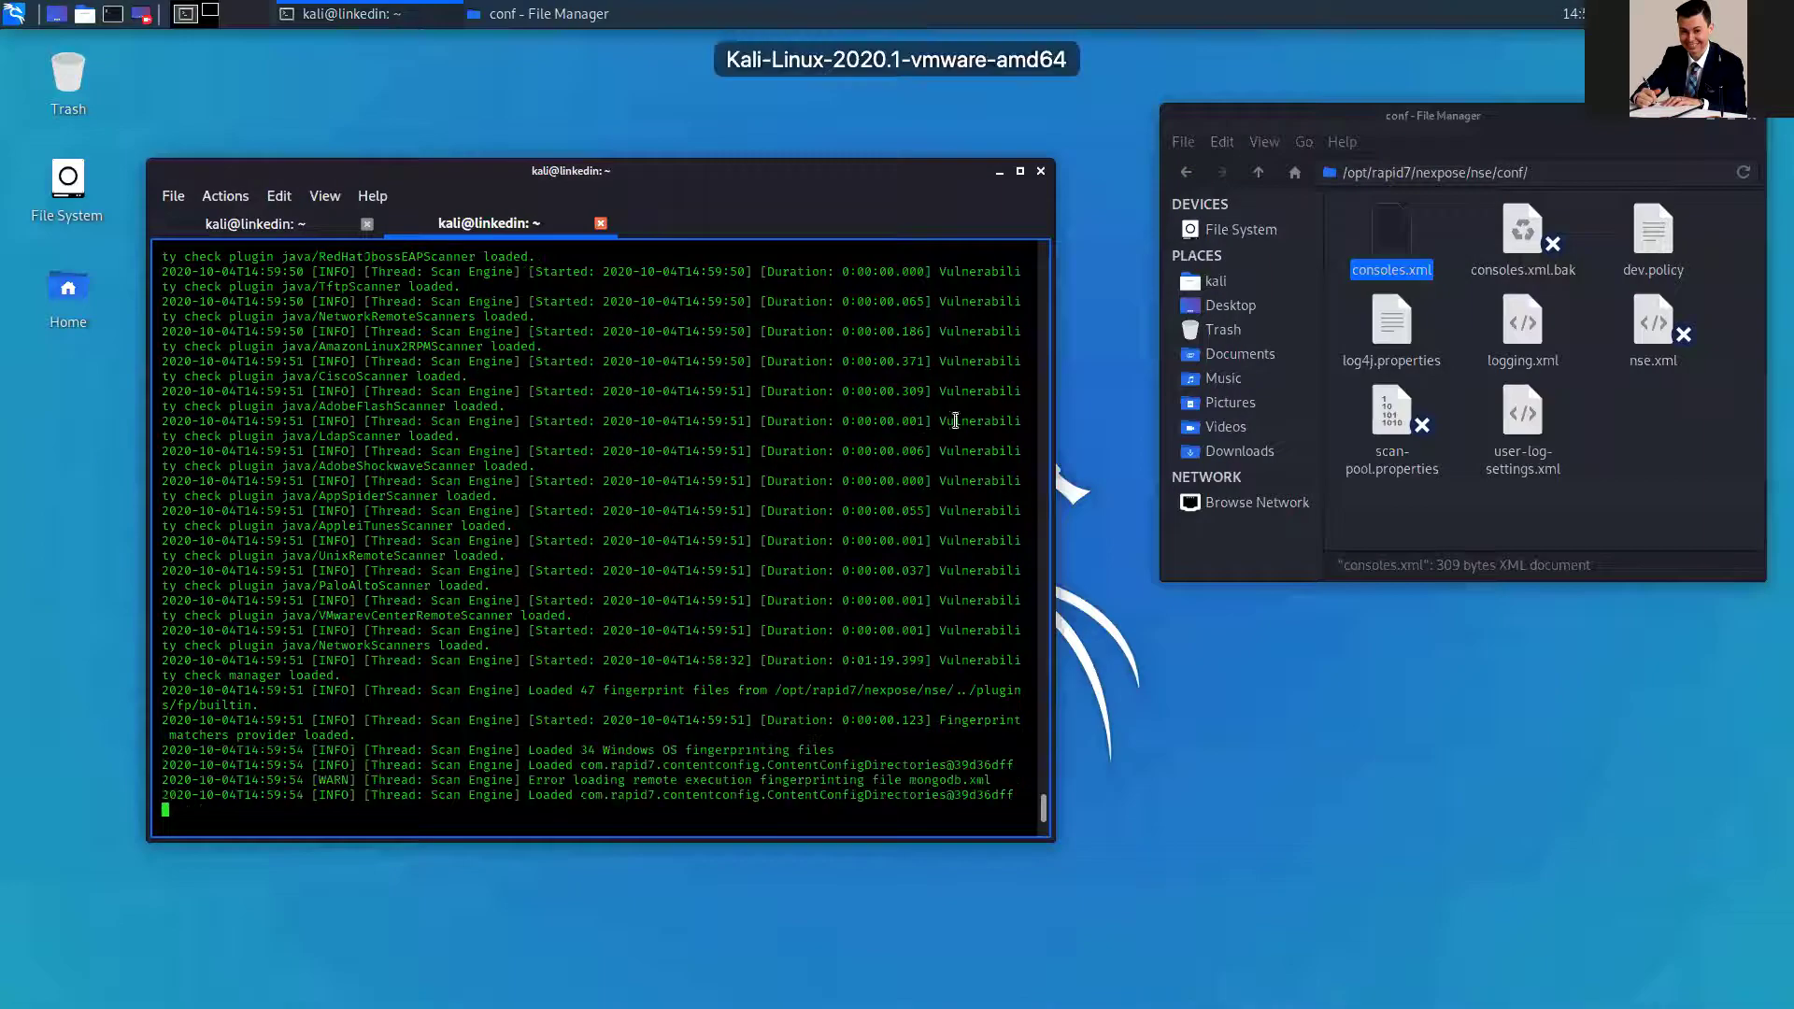
Open consoles.xml and change the enabled value from 0 to 1.
{"action": "double_click", "coordinate": [1398, 230]}
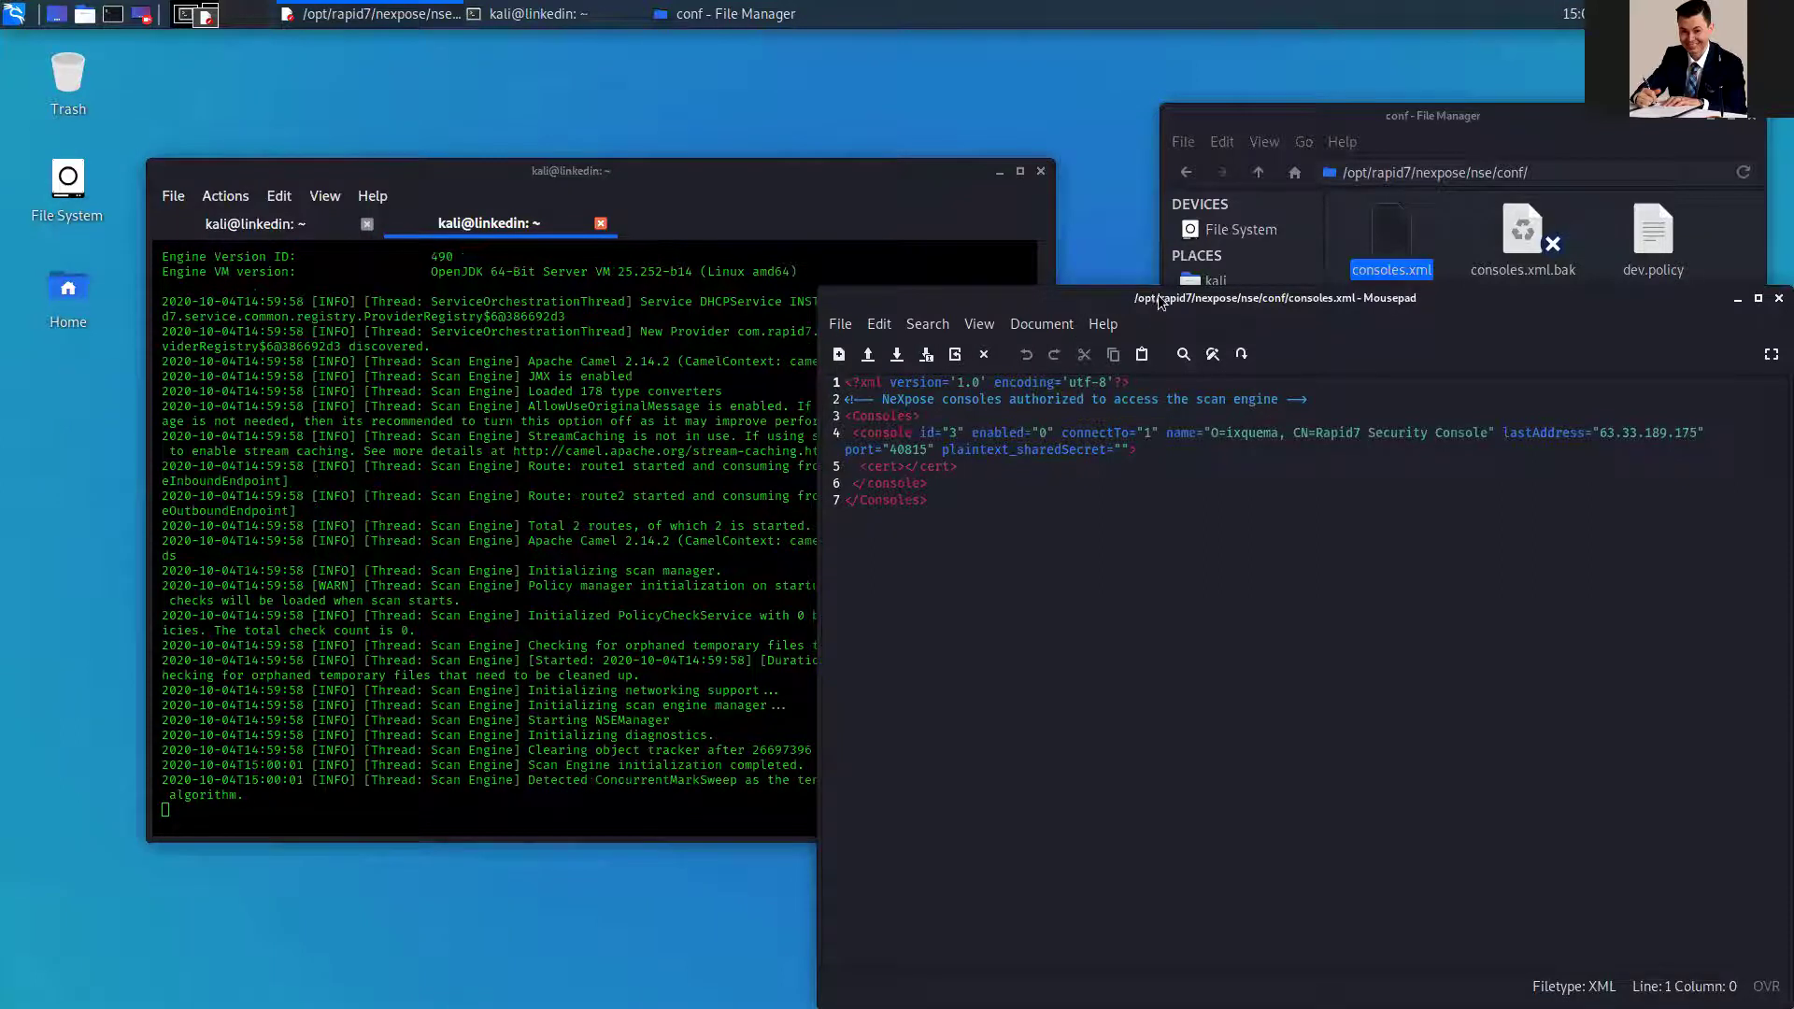
{"action": "left_click_drag", "start_coordinate": [1142, 296], "coordinate": [1014, 237]}
{"action": "left_click", "coordinate": [919, 374]}
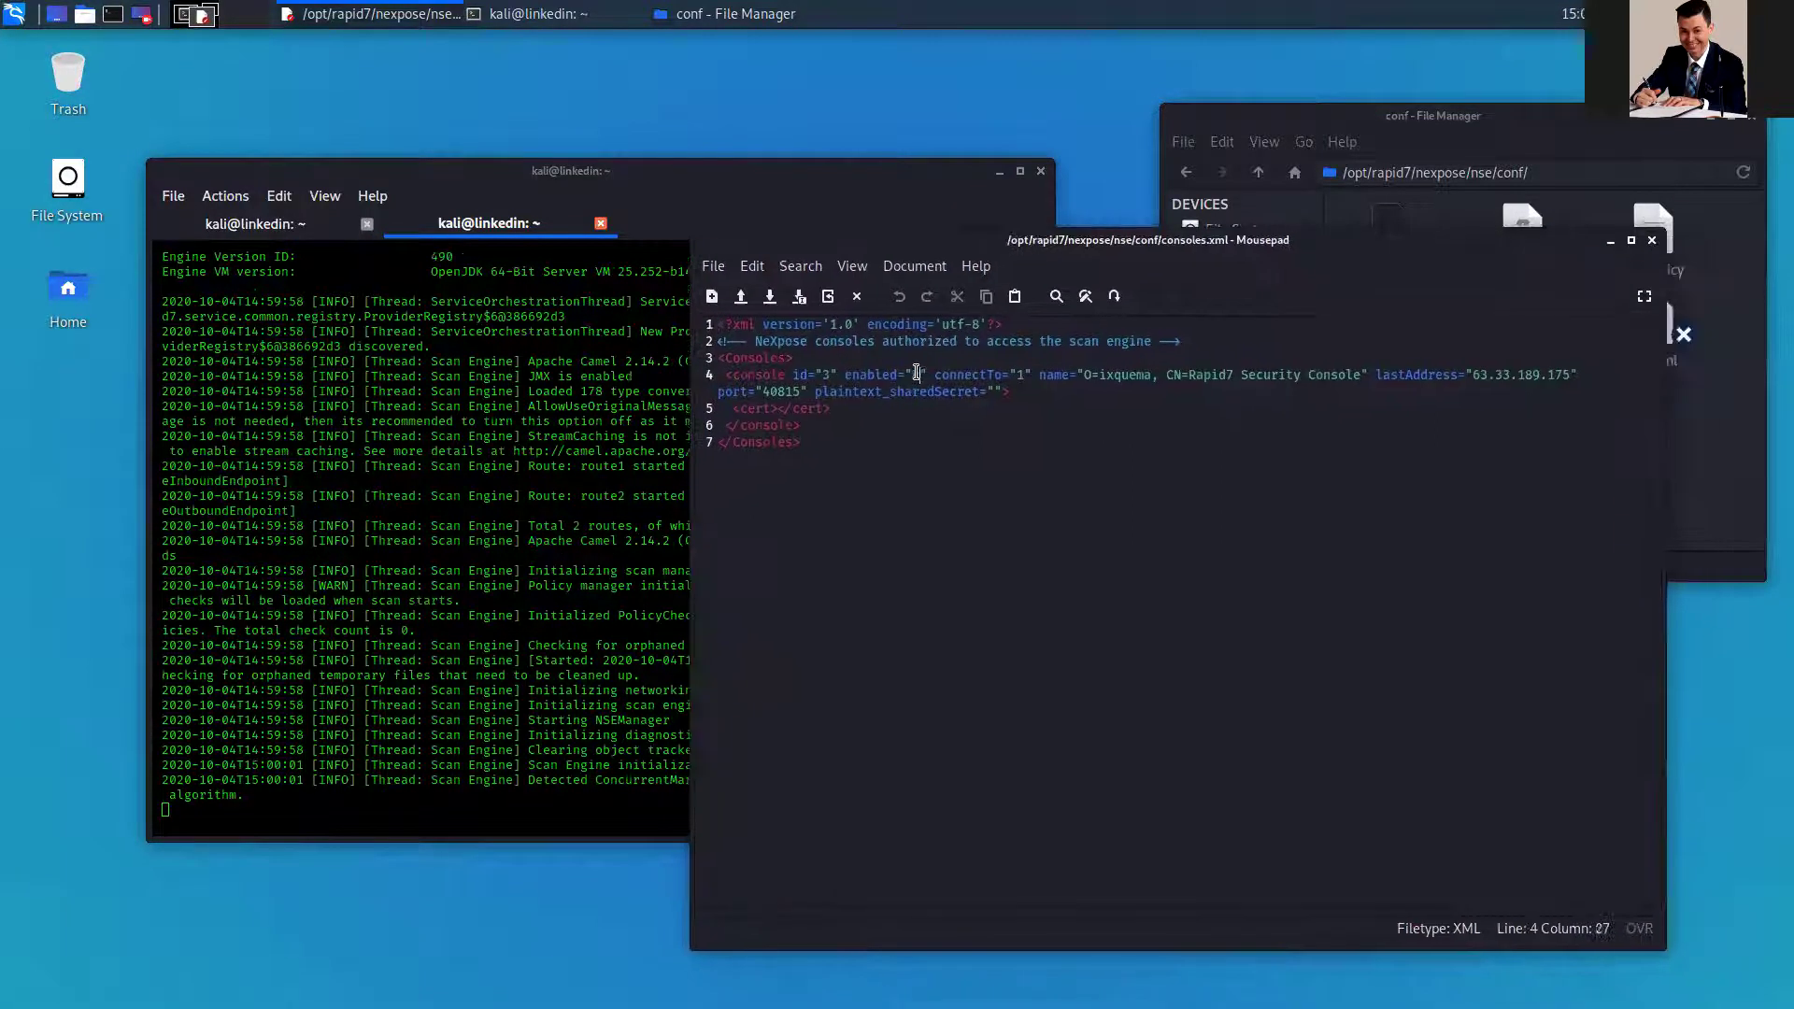
{"action": "left_click_drag", "start_coordinate": [920, 374], "coordinate": [913, 374]}
{"action": "type", "text": "1"}
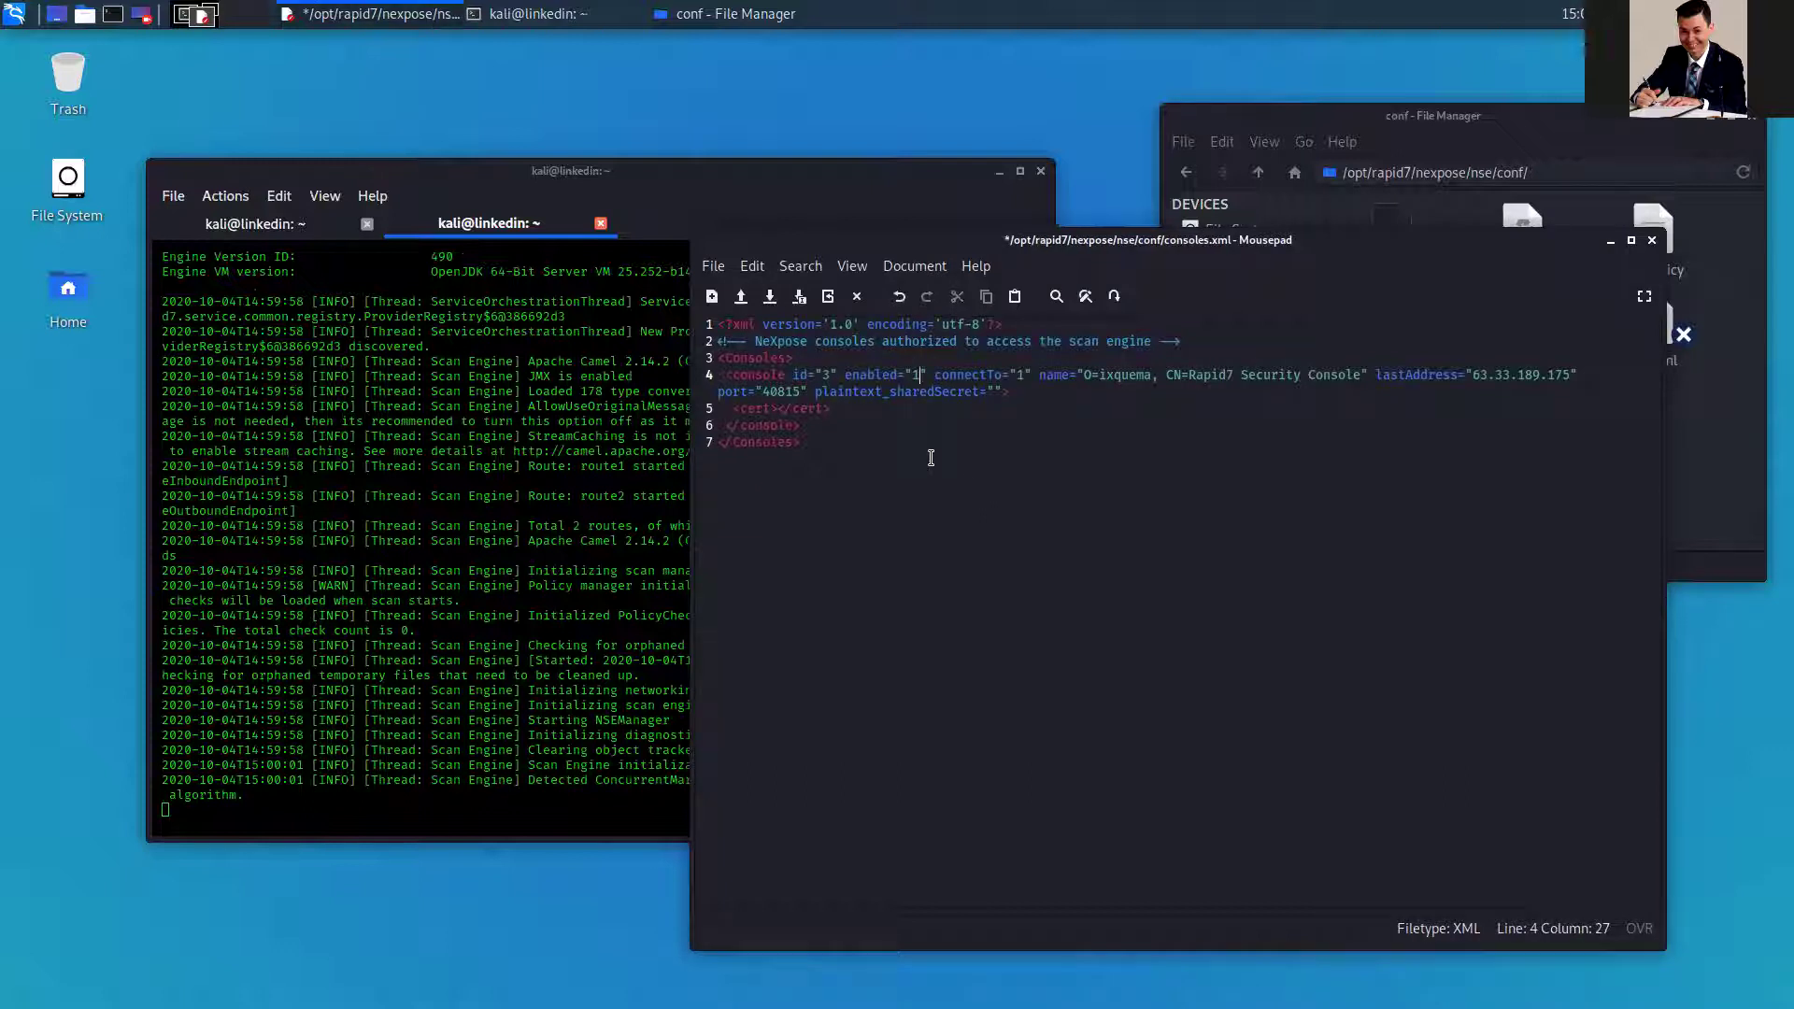
Paste the copied shared secret into plaintext_sharedSecret, then save and close the file.
{"action": "left_click_drag", "start_coordinate": [822, 391], "coordinate": [994, 392]}
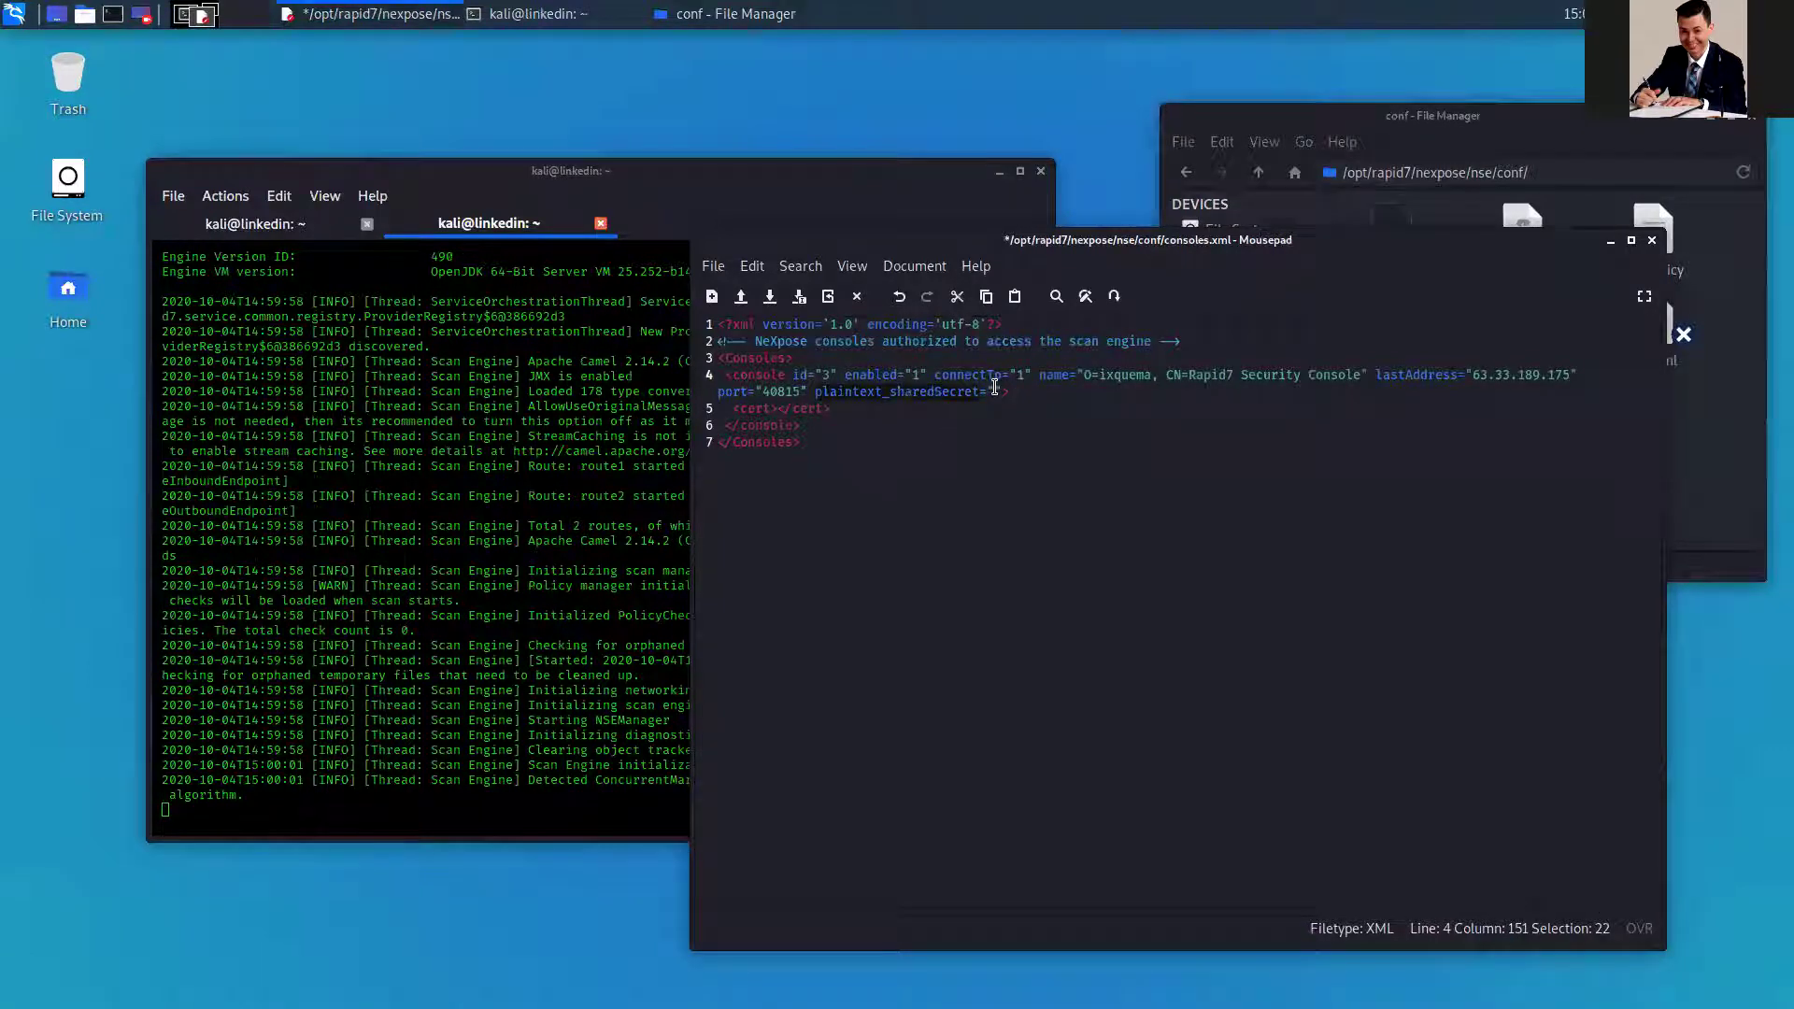
{"action": "left_click", "coordinate": [996, 391]}
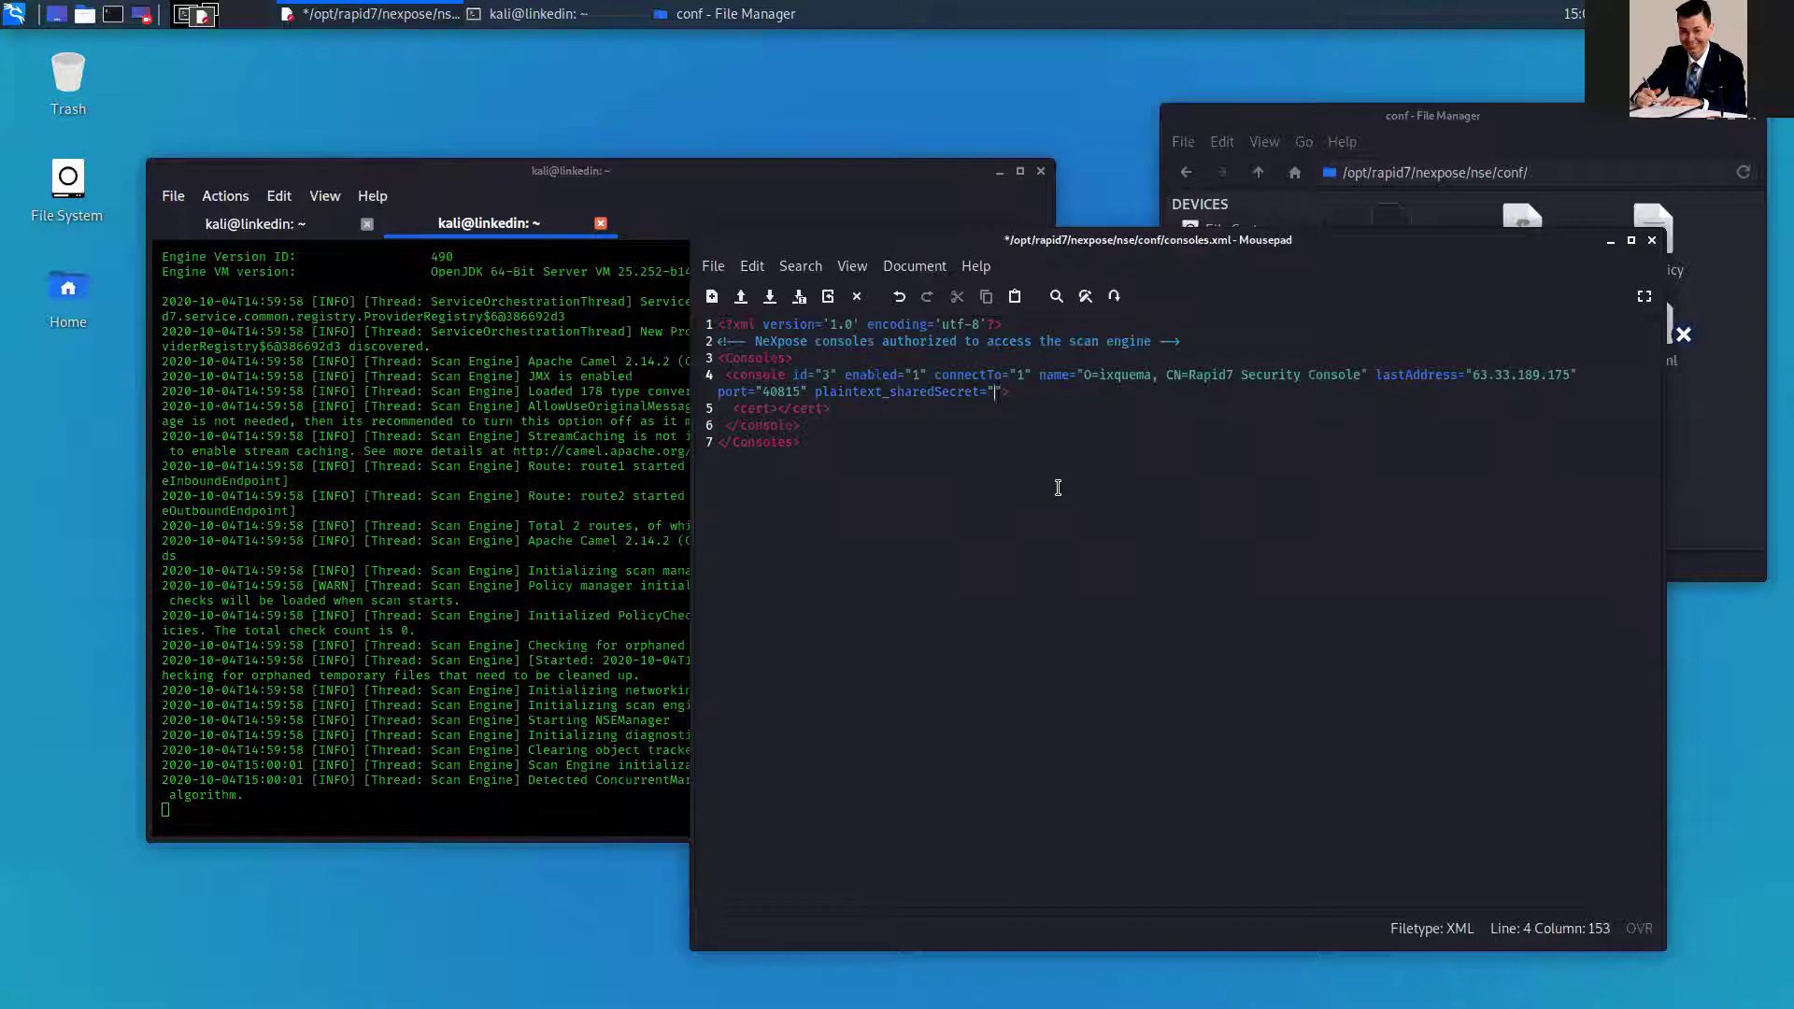
{"action": "key", "text": "ctrl+v"}
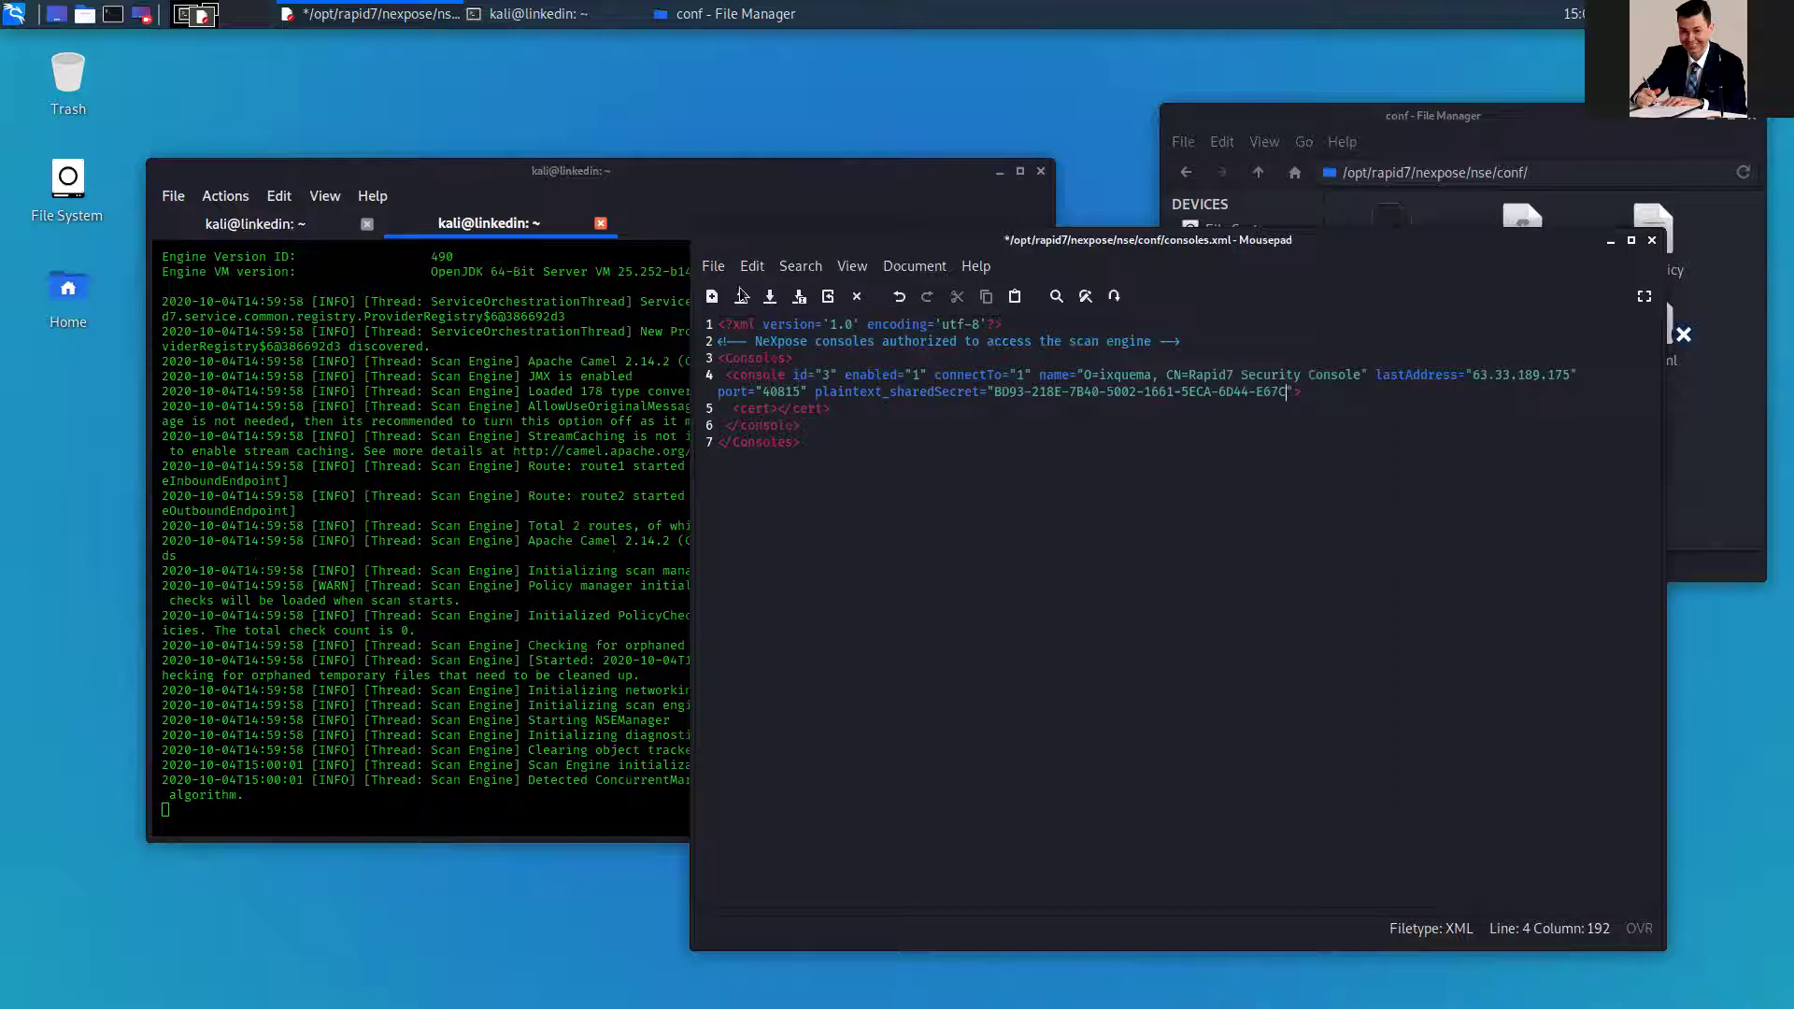
{"action": "left_click", "coordinate": [712, 268]}
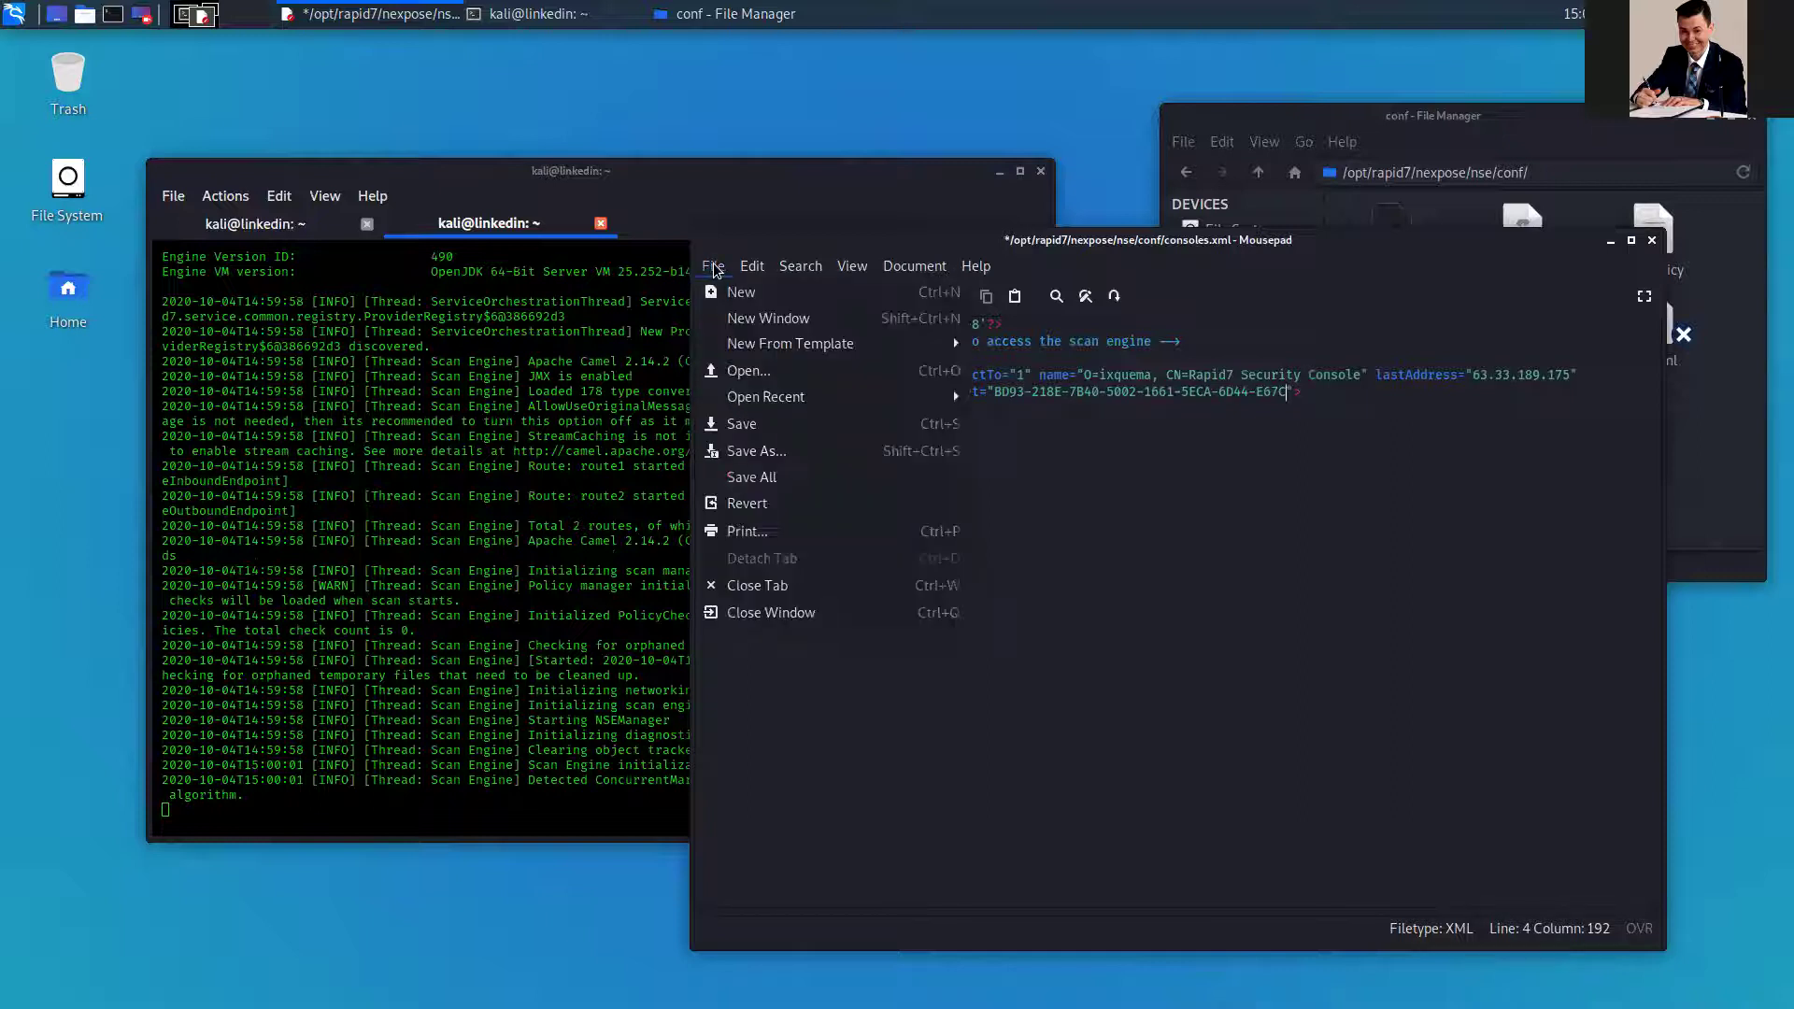
{"action": "left_click", "coordinate": [776, 425]}
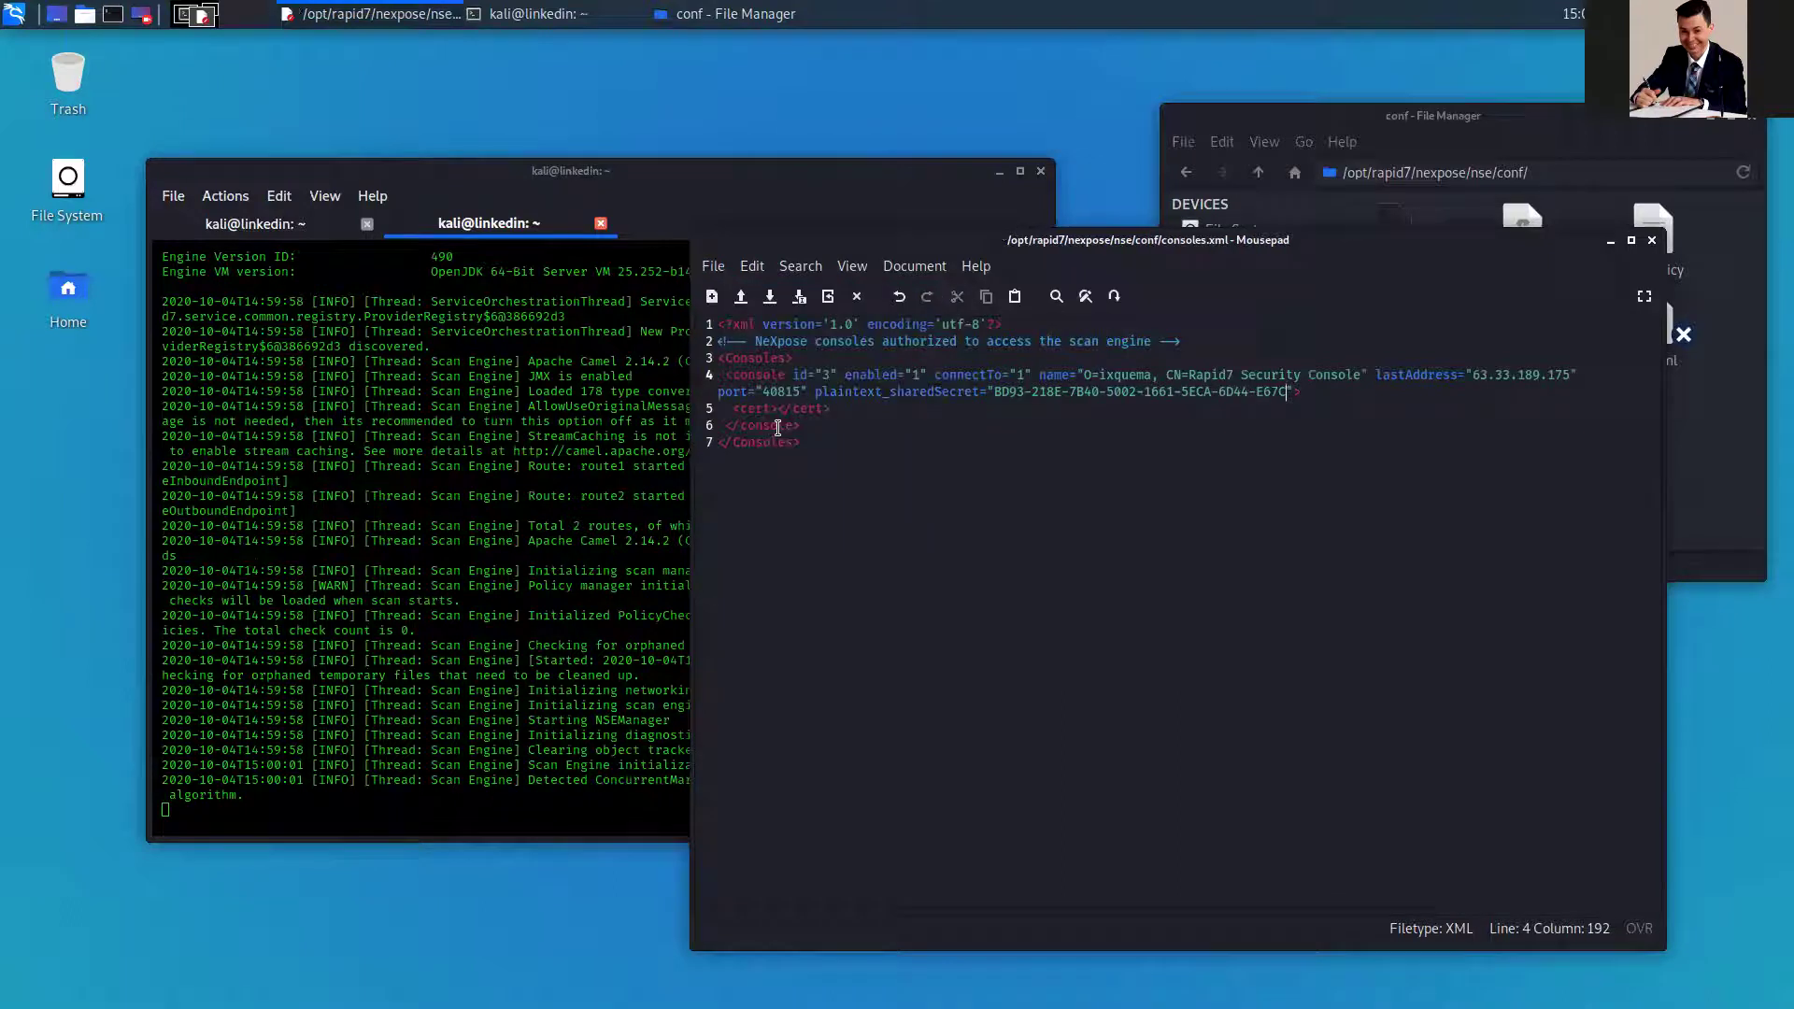
{"action": "left_click", "coordinate": [1651, 241]}
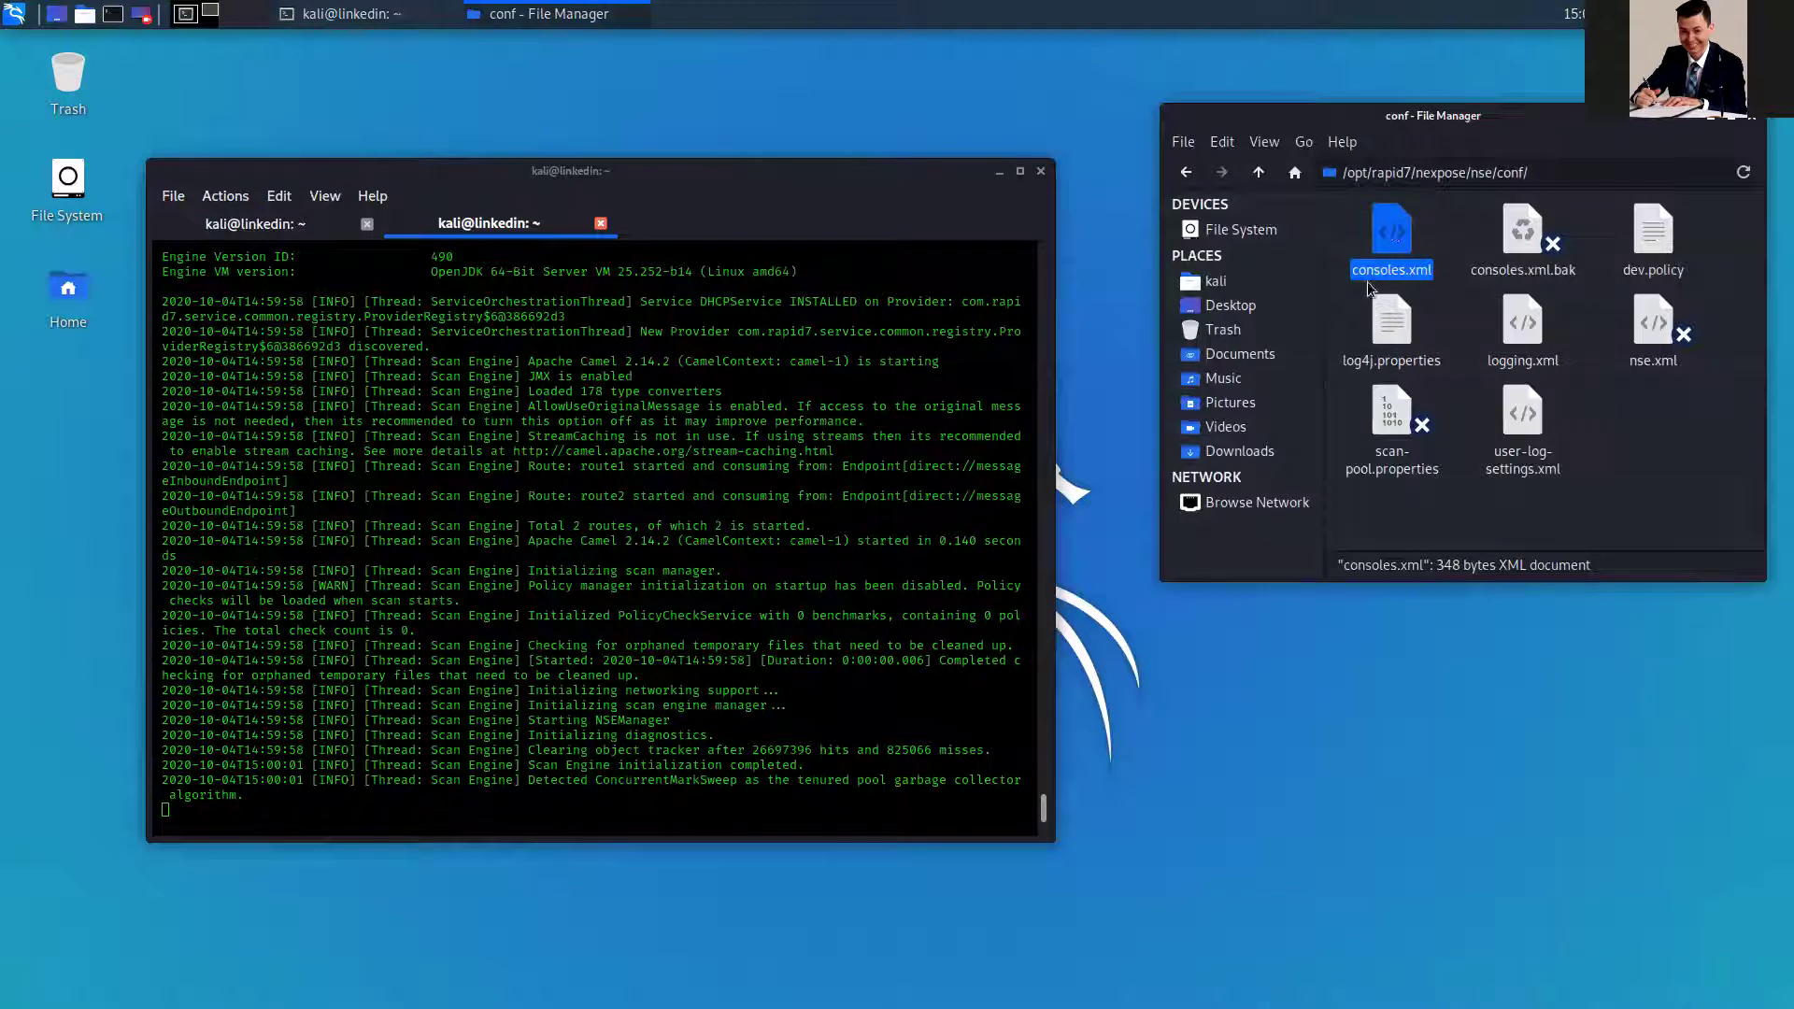
Rerun systemctl restart nexposeengine in the root shell and view the engine log output.
{"action": "left_click", "coordinate": [799, 542]}
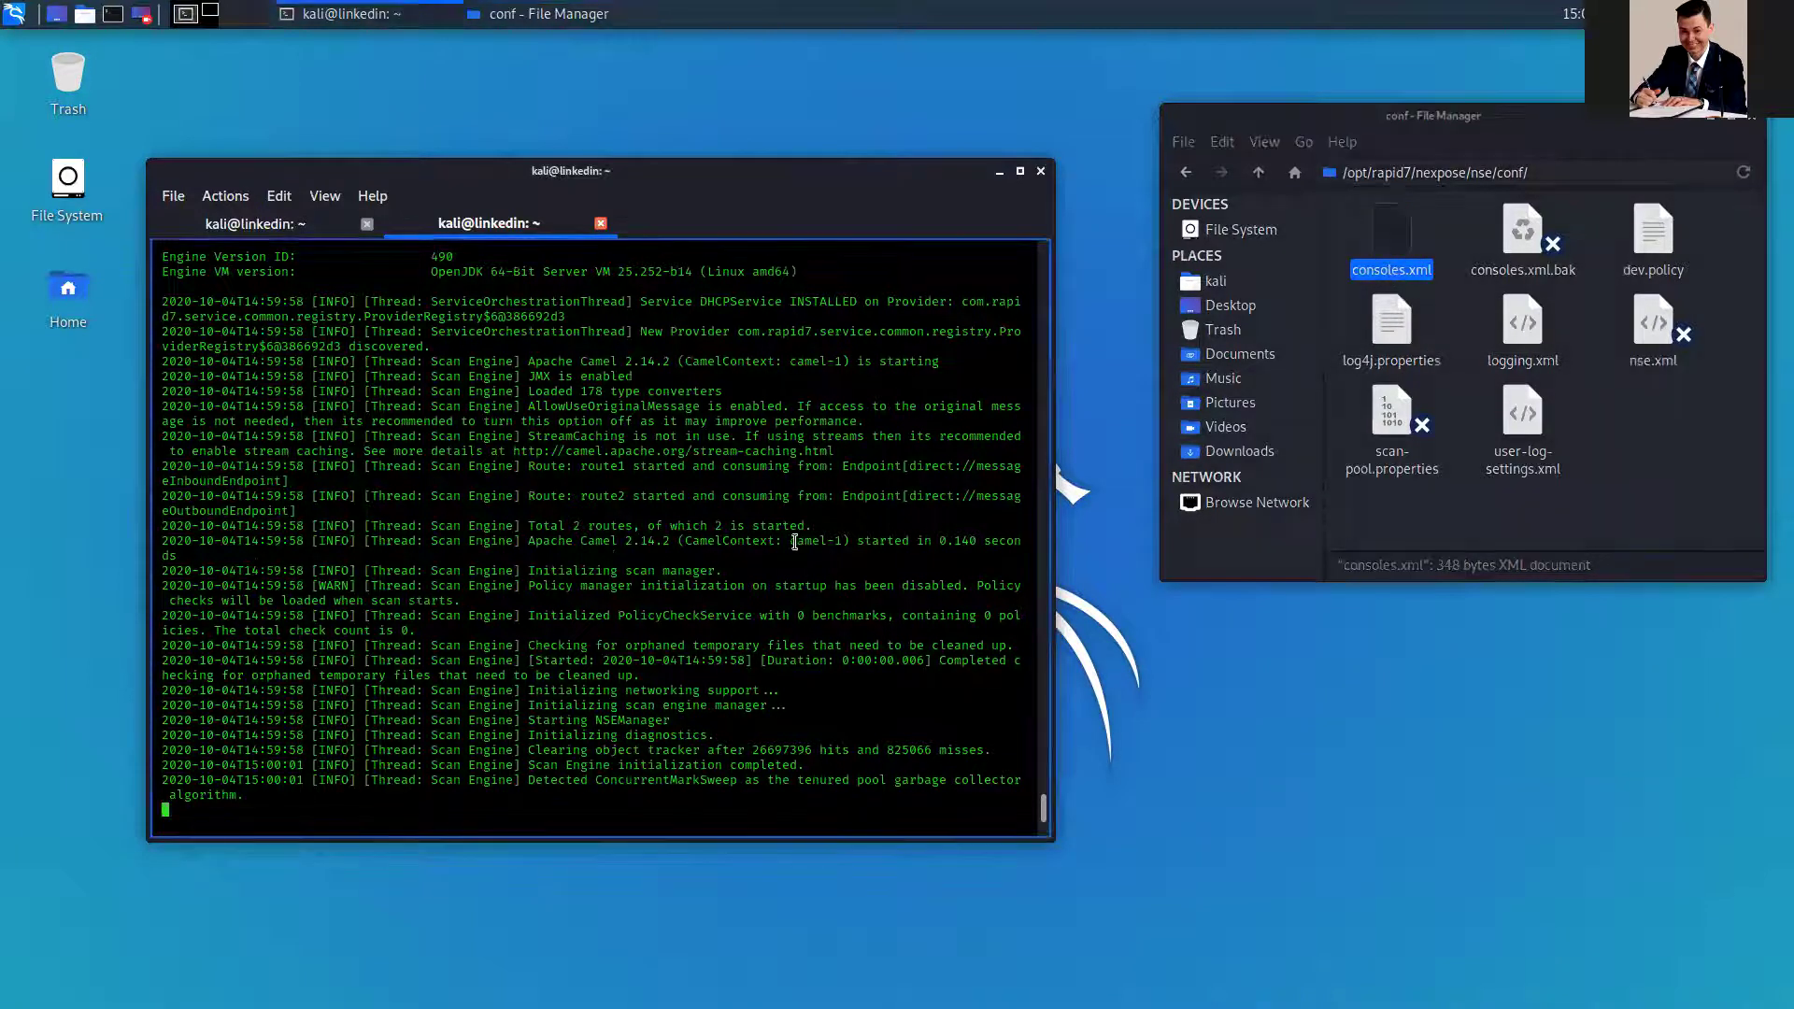
{"action": "left_click", "coordinate": [252, 226]}
{"action": "key", "text": "Up"}
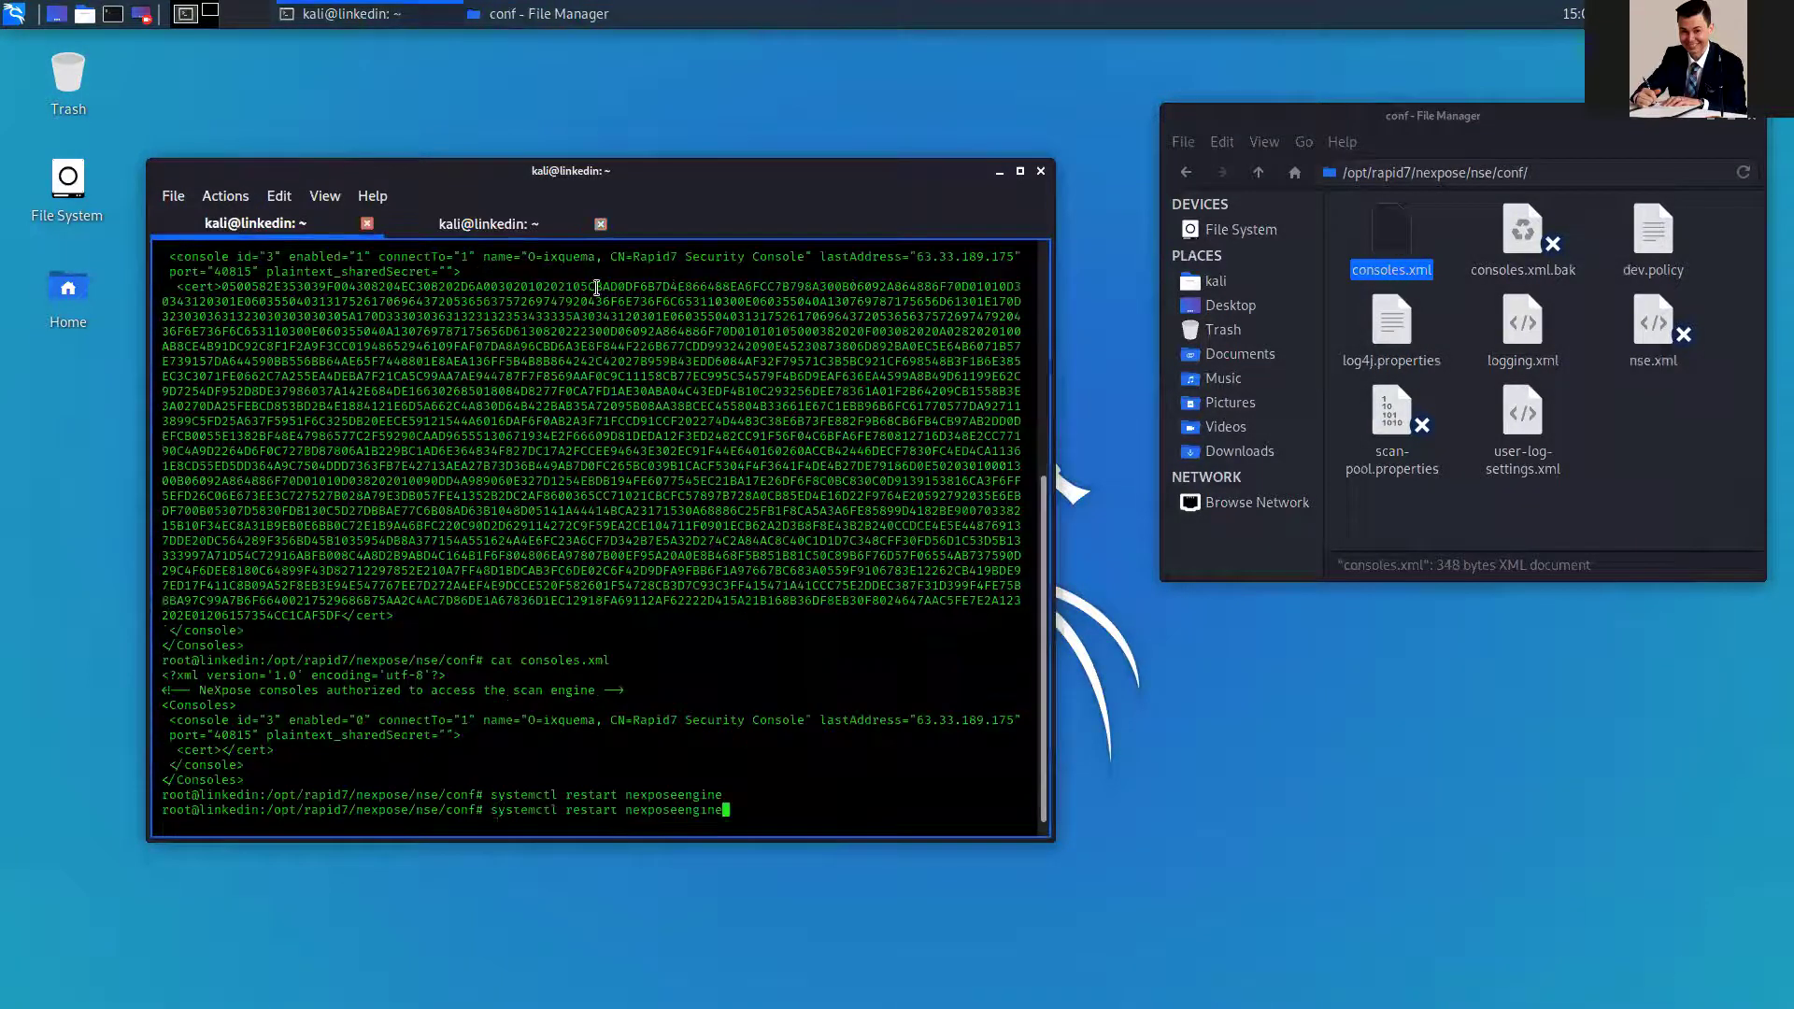
{"action": "key", "text": "Return"}
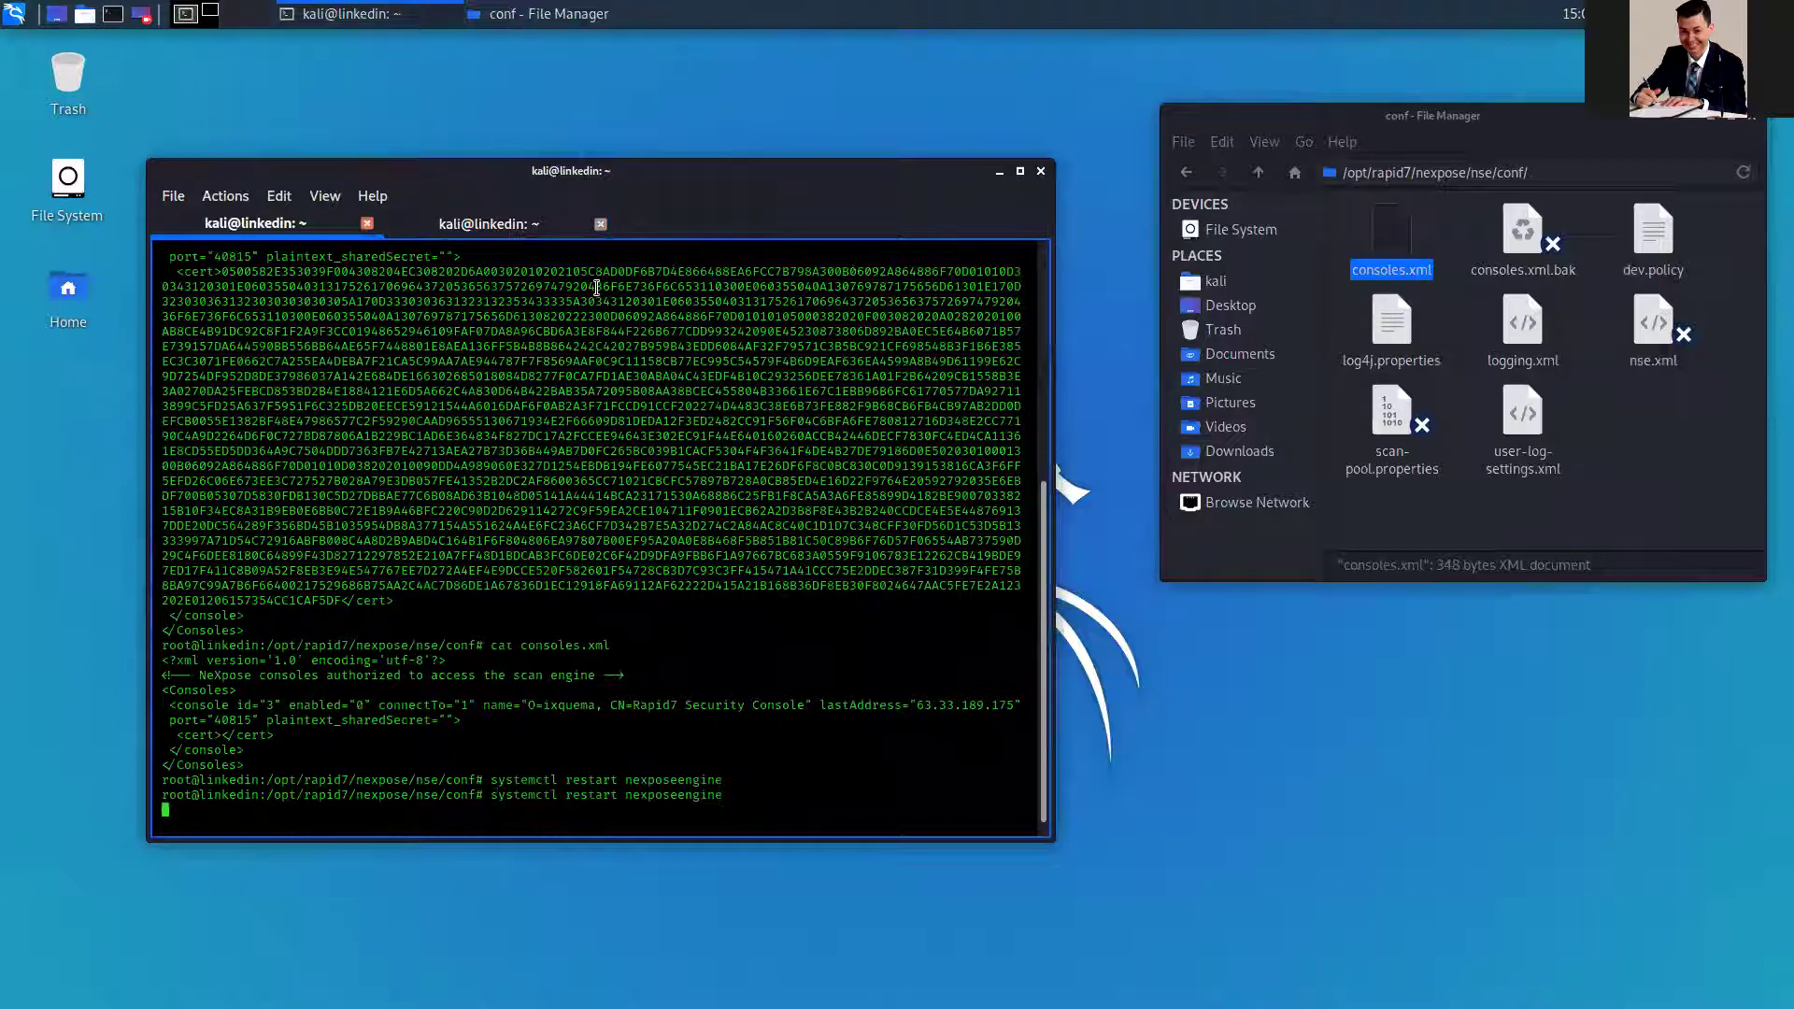
{"action": "left_click", "coordinate": [522, 232]}
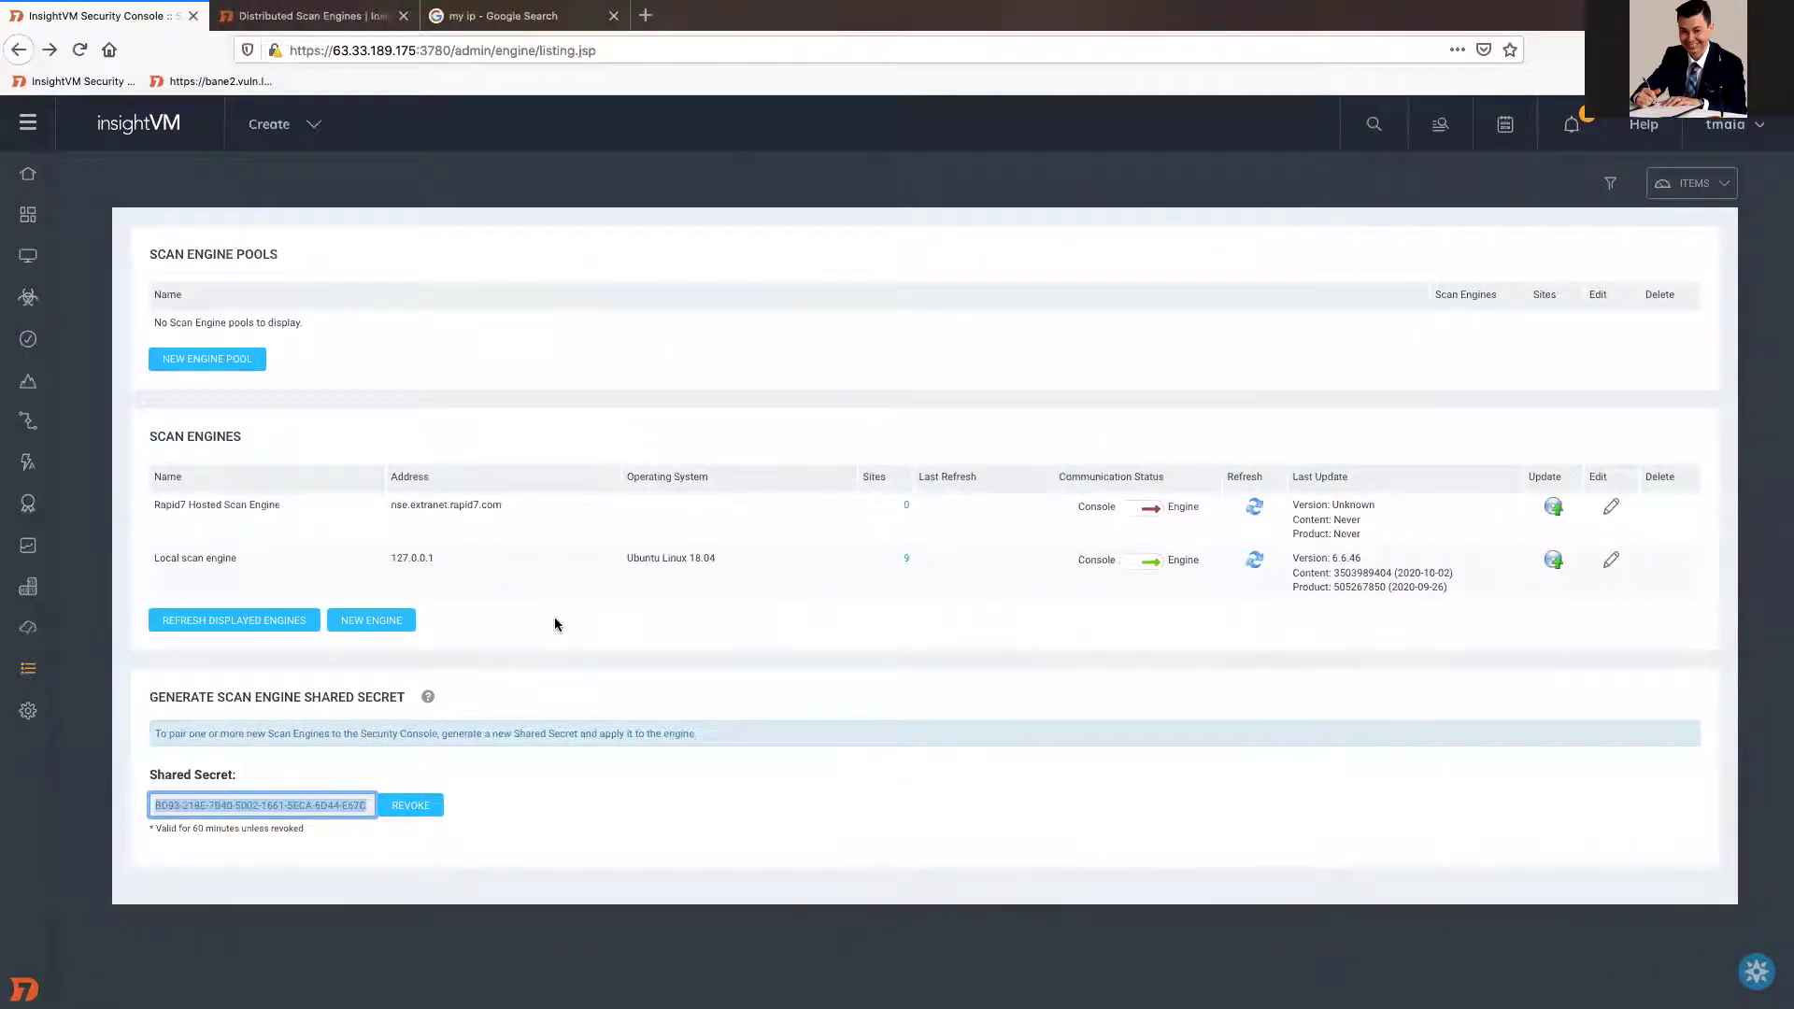
Refresh the engine list and copy the hex name of the new 109.255.91.7 engine.
{"action": "left_click", "coordinate": [229, 622]}
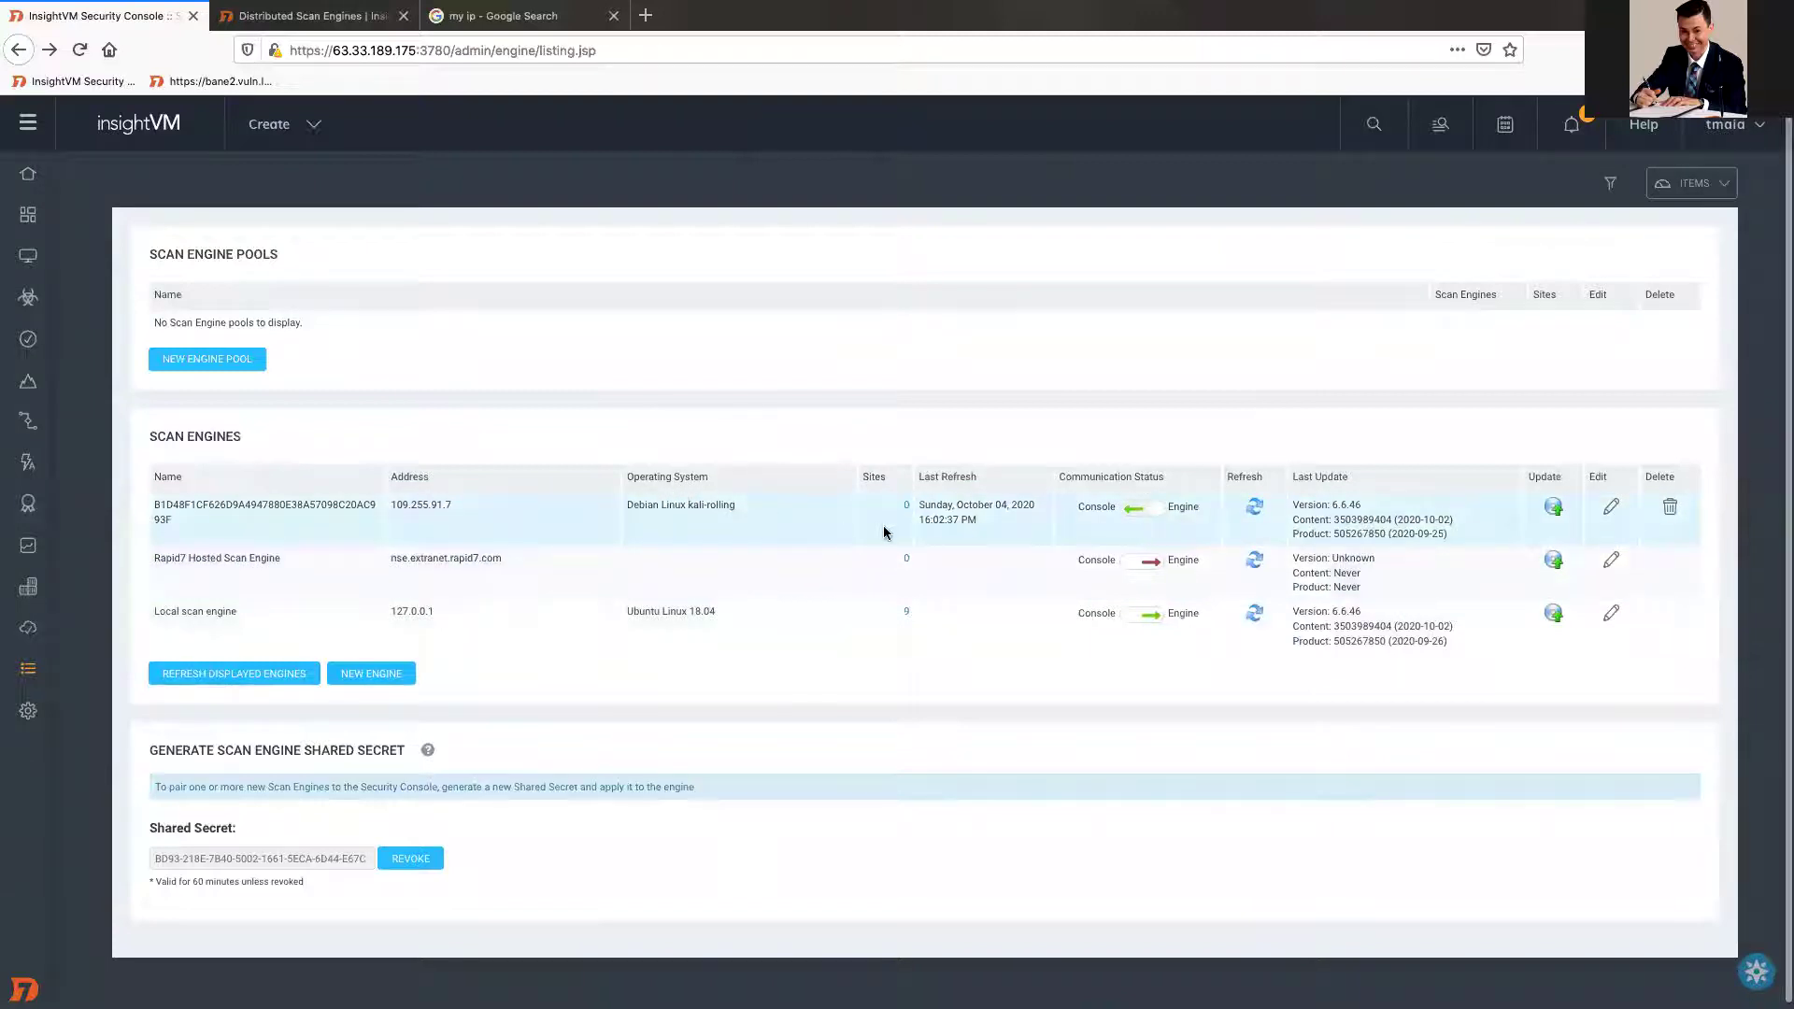
{"action": "mouse_move", "coordinate": [1156, 520]}
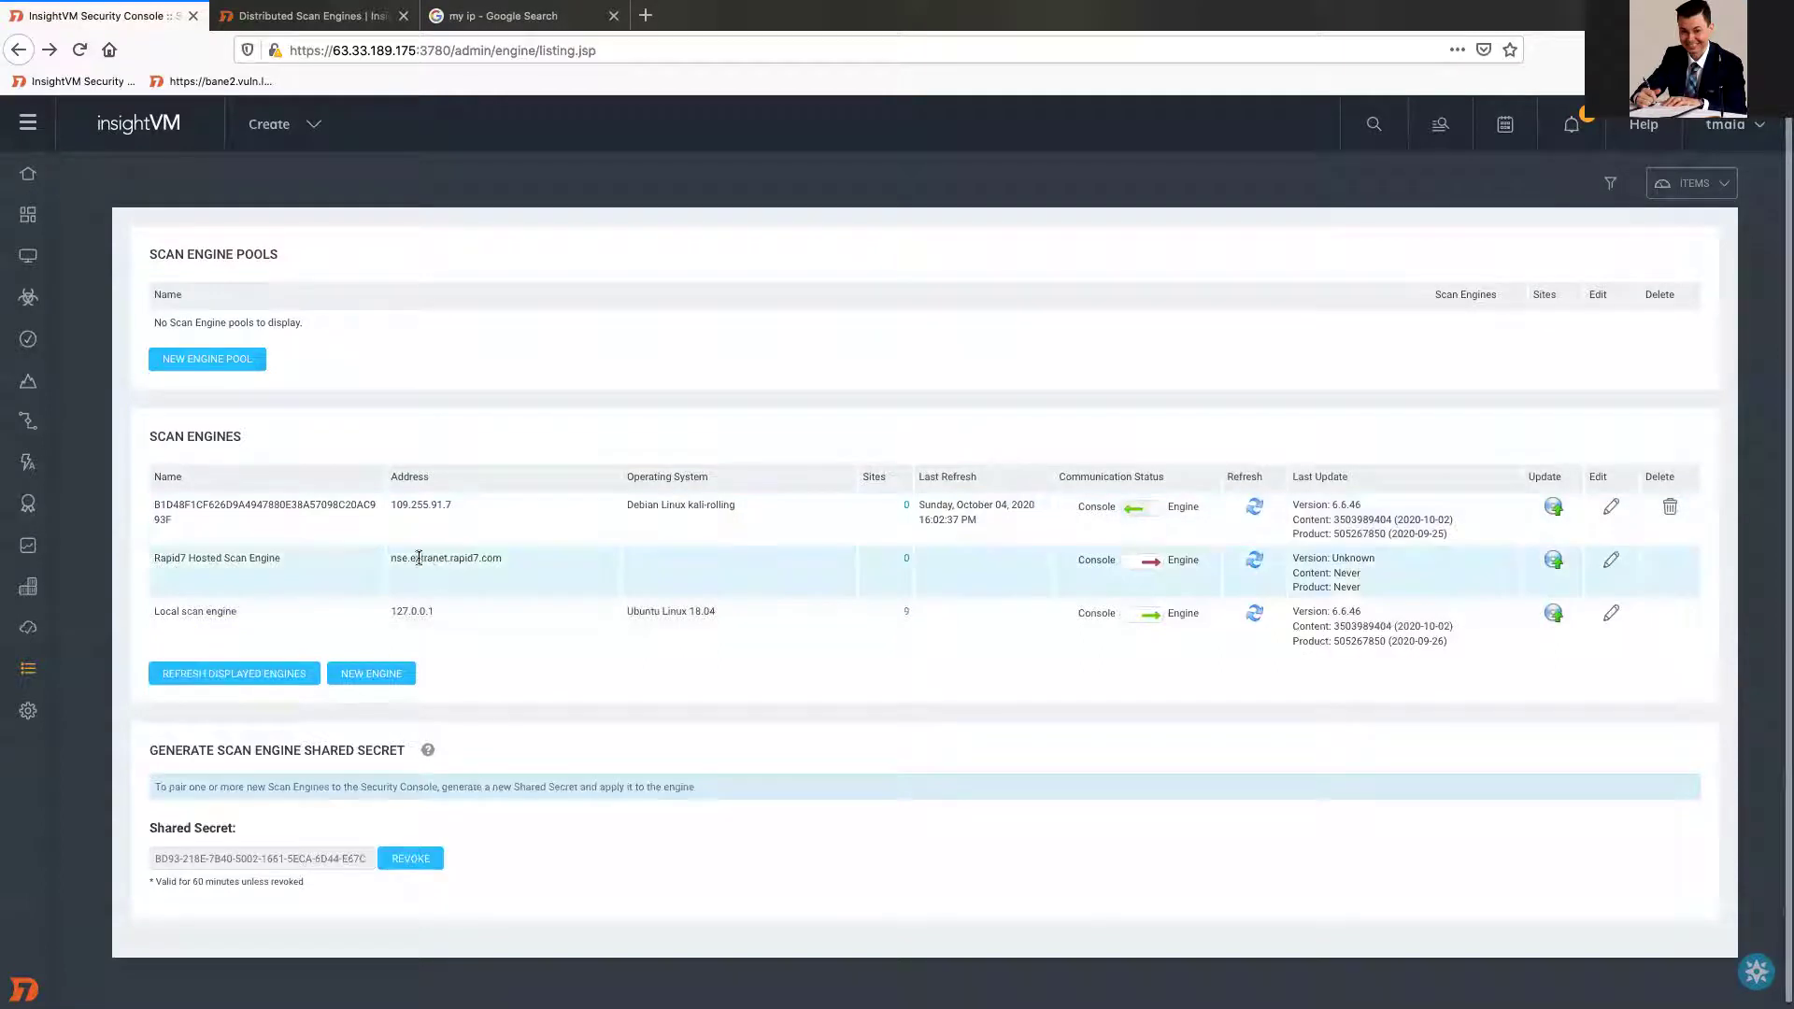
{"action": "left_click_drag", "start_coordinate": [166, 504], "coordinate": [174, 520]}
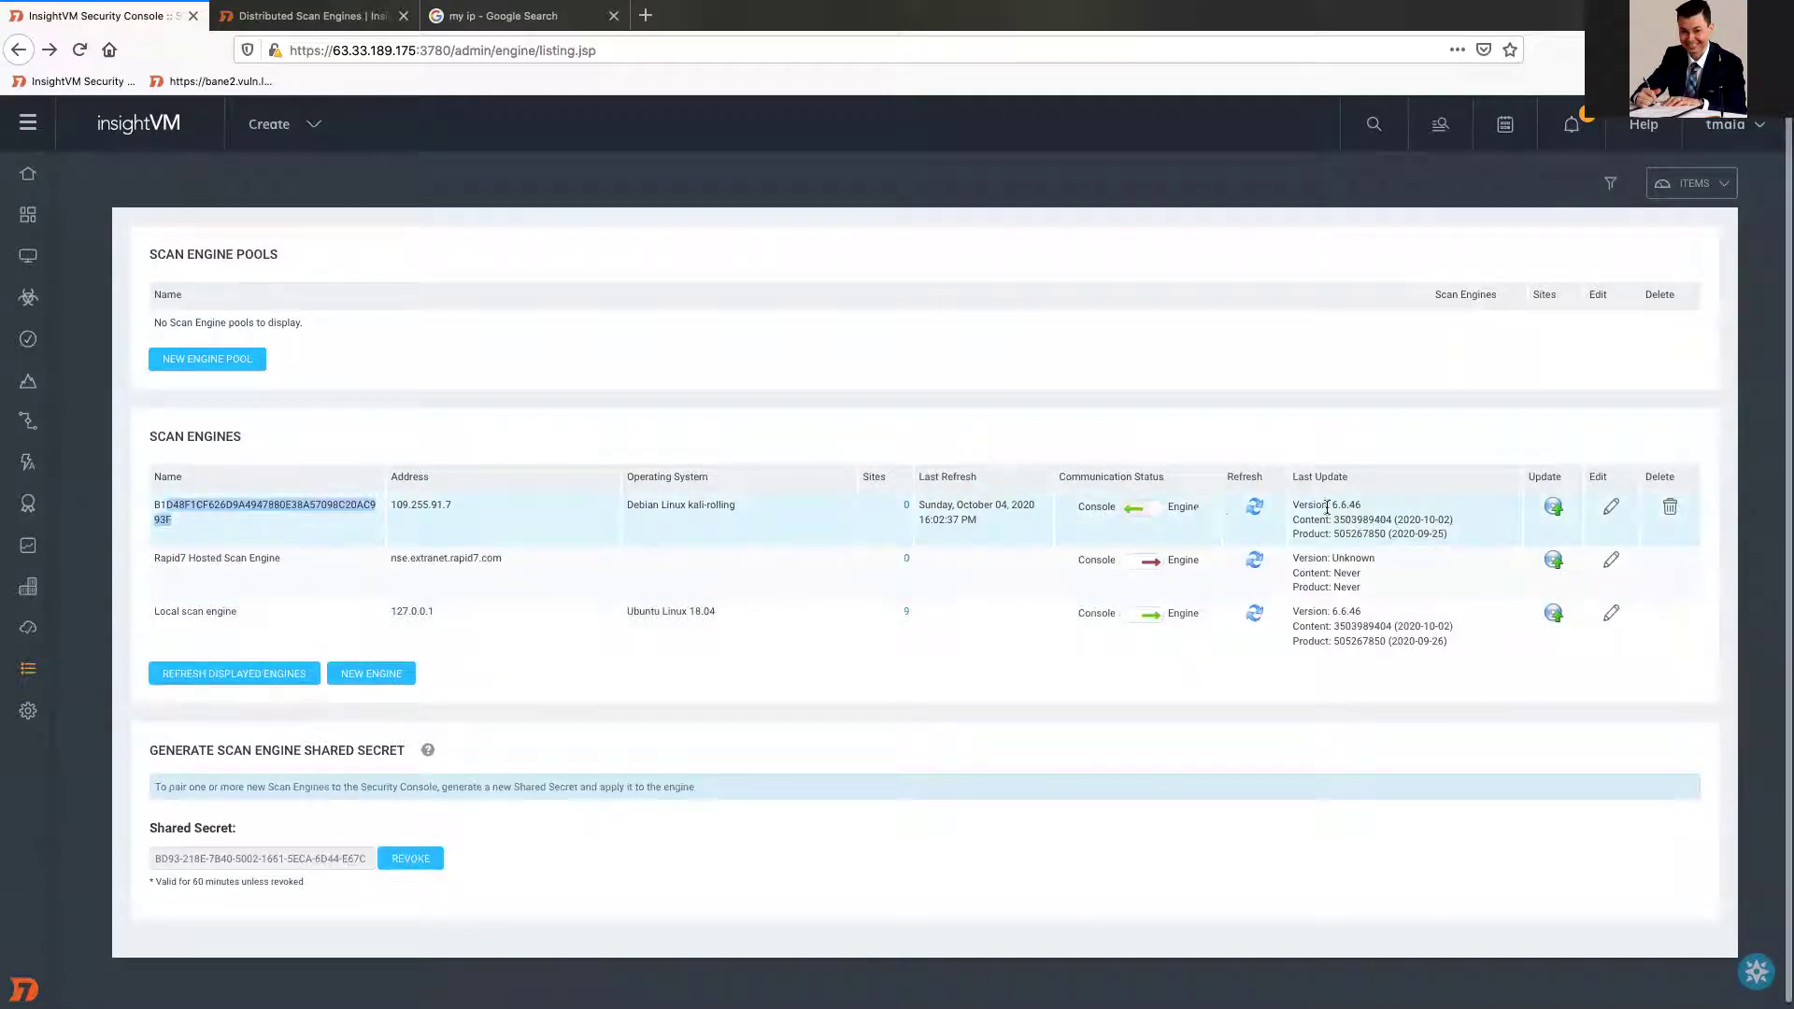
{"action": "left_click", "coordinate": [193, 521]}
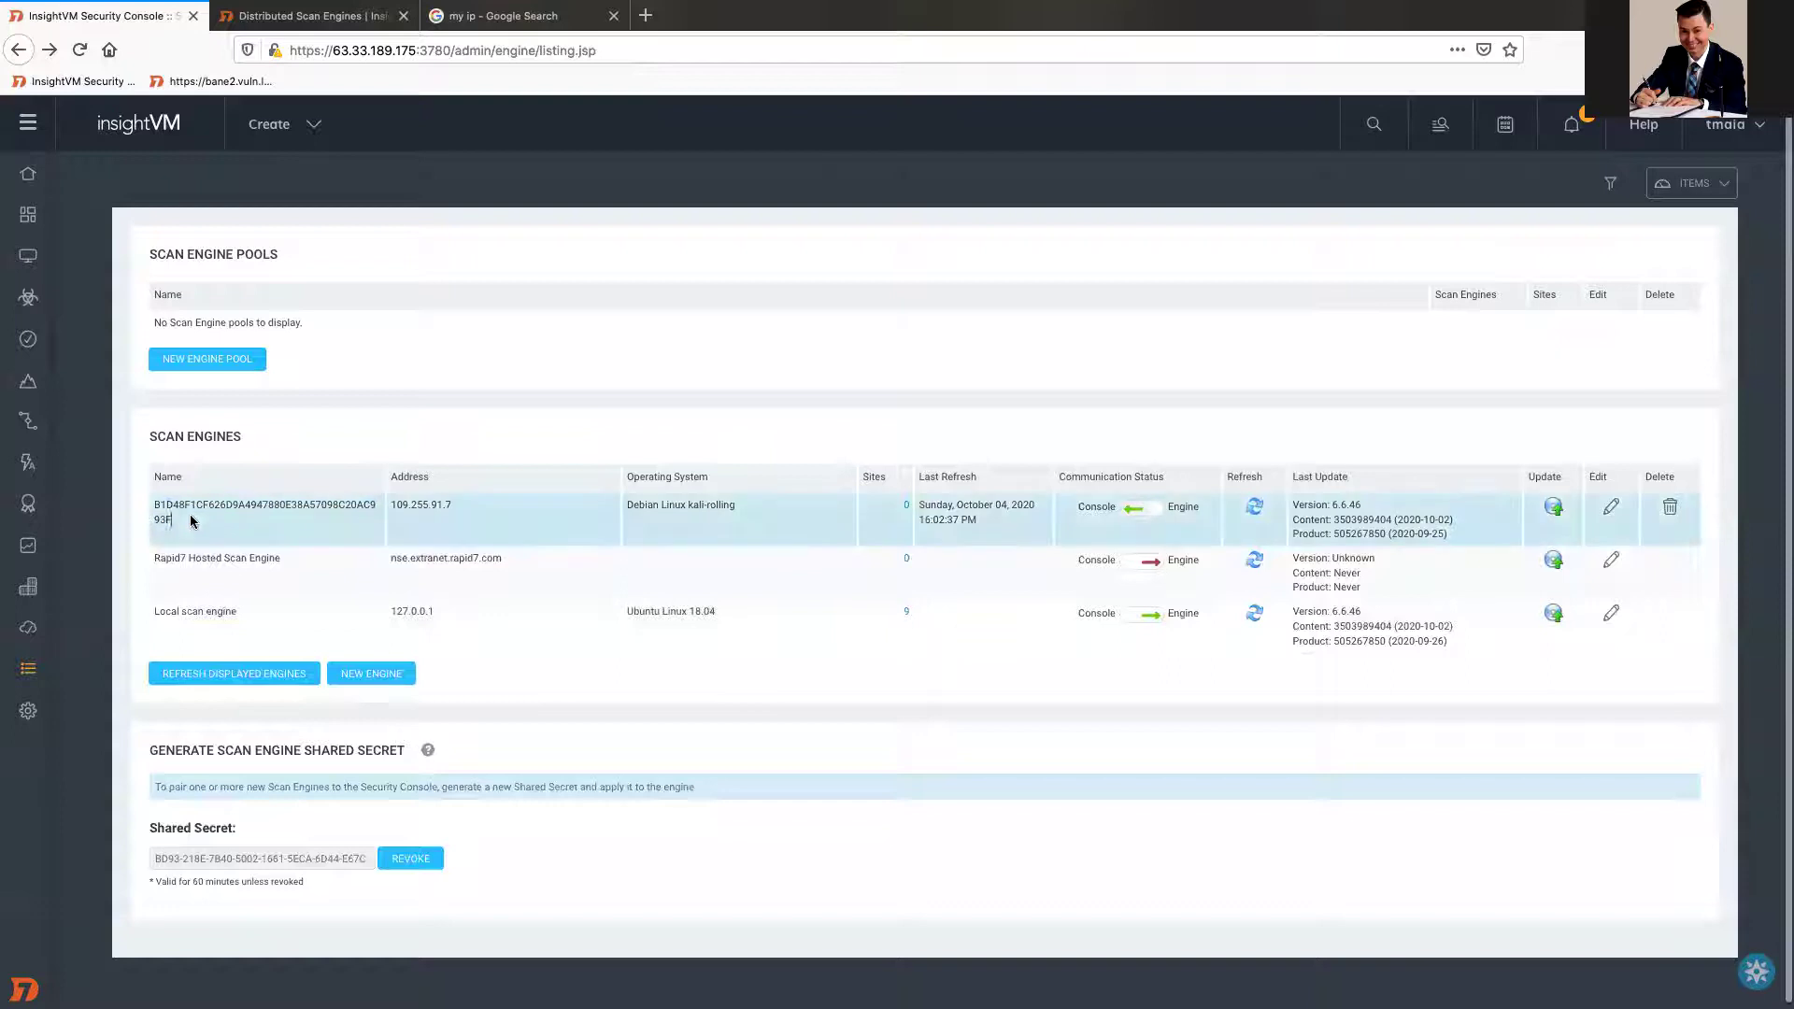
{"action": "left_click_drag", "start_coordinate": [192, 521], "coordinate": [147, 506]}
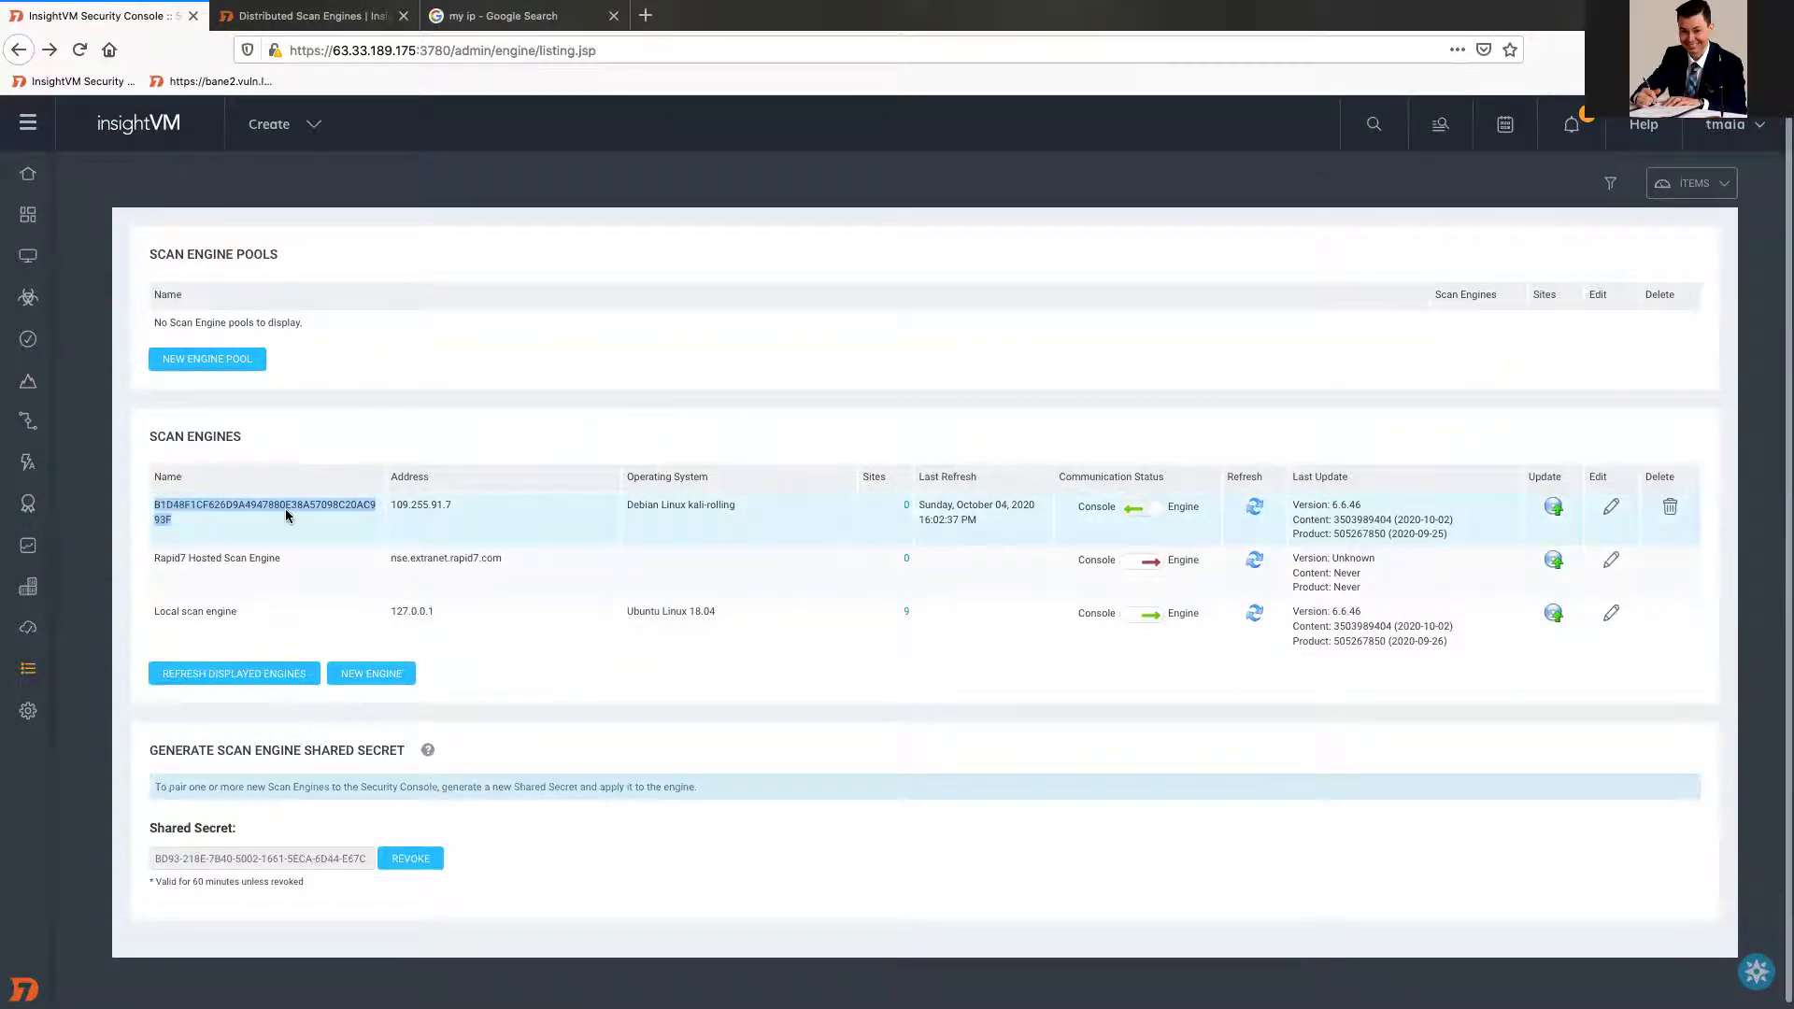
{"action": "right_click", "coordinate": [253, 501]}
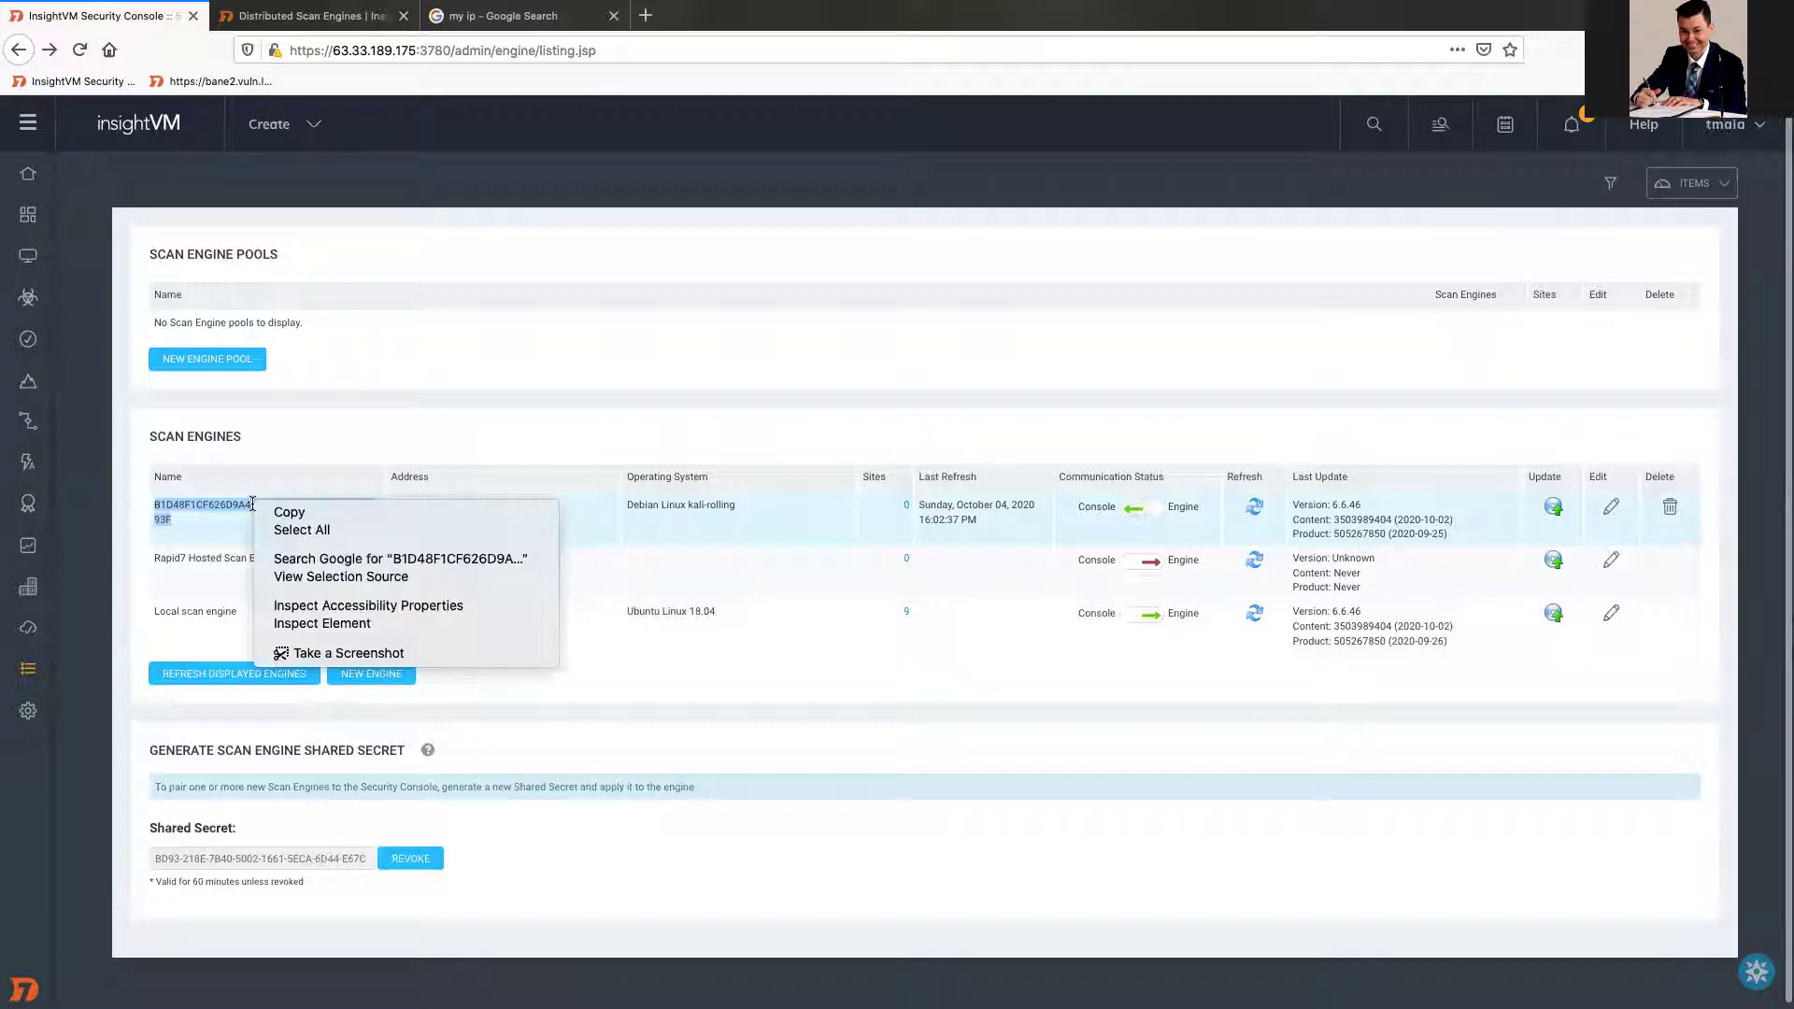
{"action": "left_click", "coordinate": [288, 512]}
{"action": "key", "text": "ctrl+Right"}
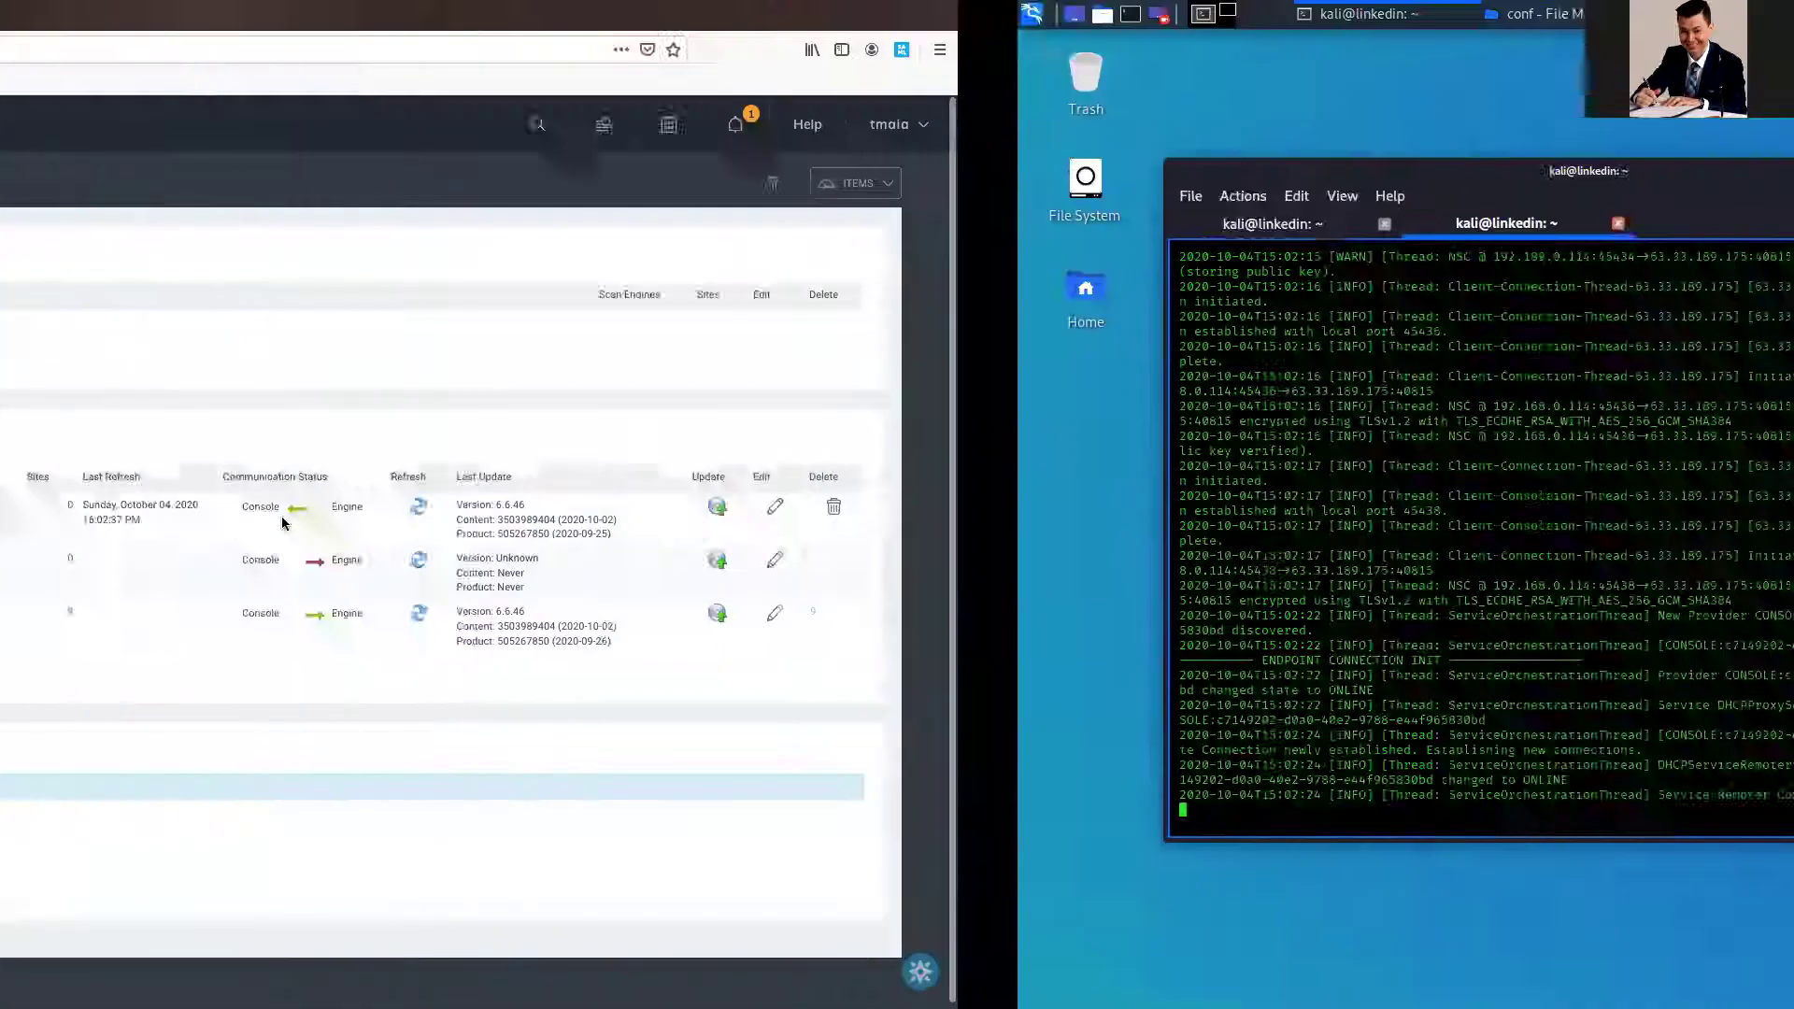
{"action": "key", "text": "ctrl+Left"}
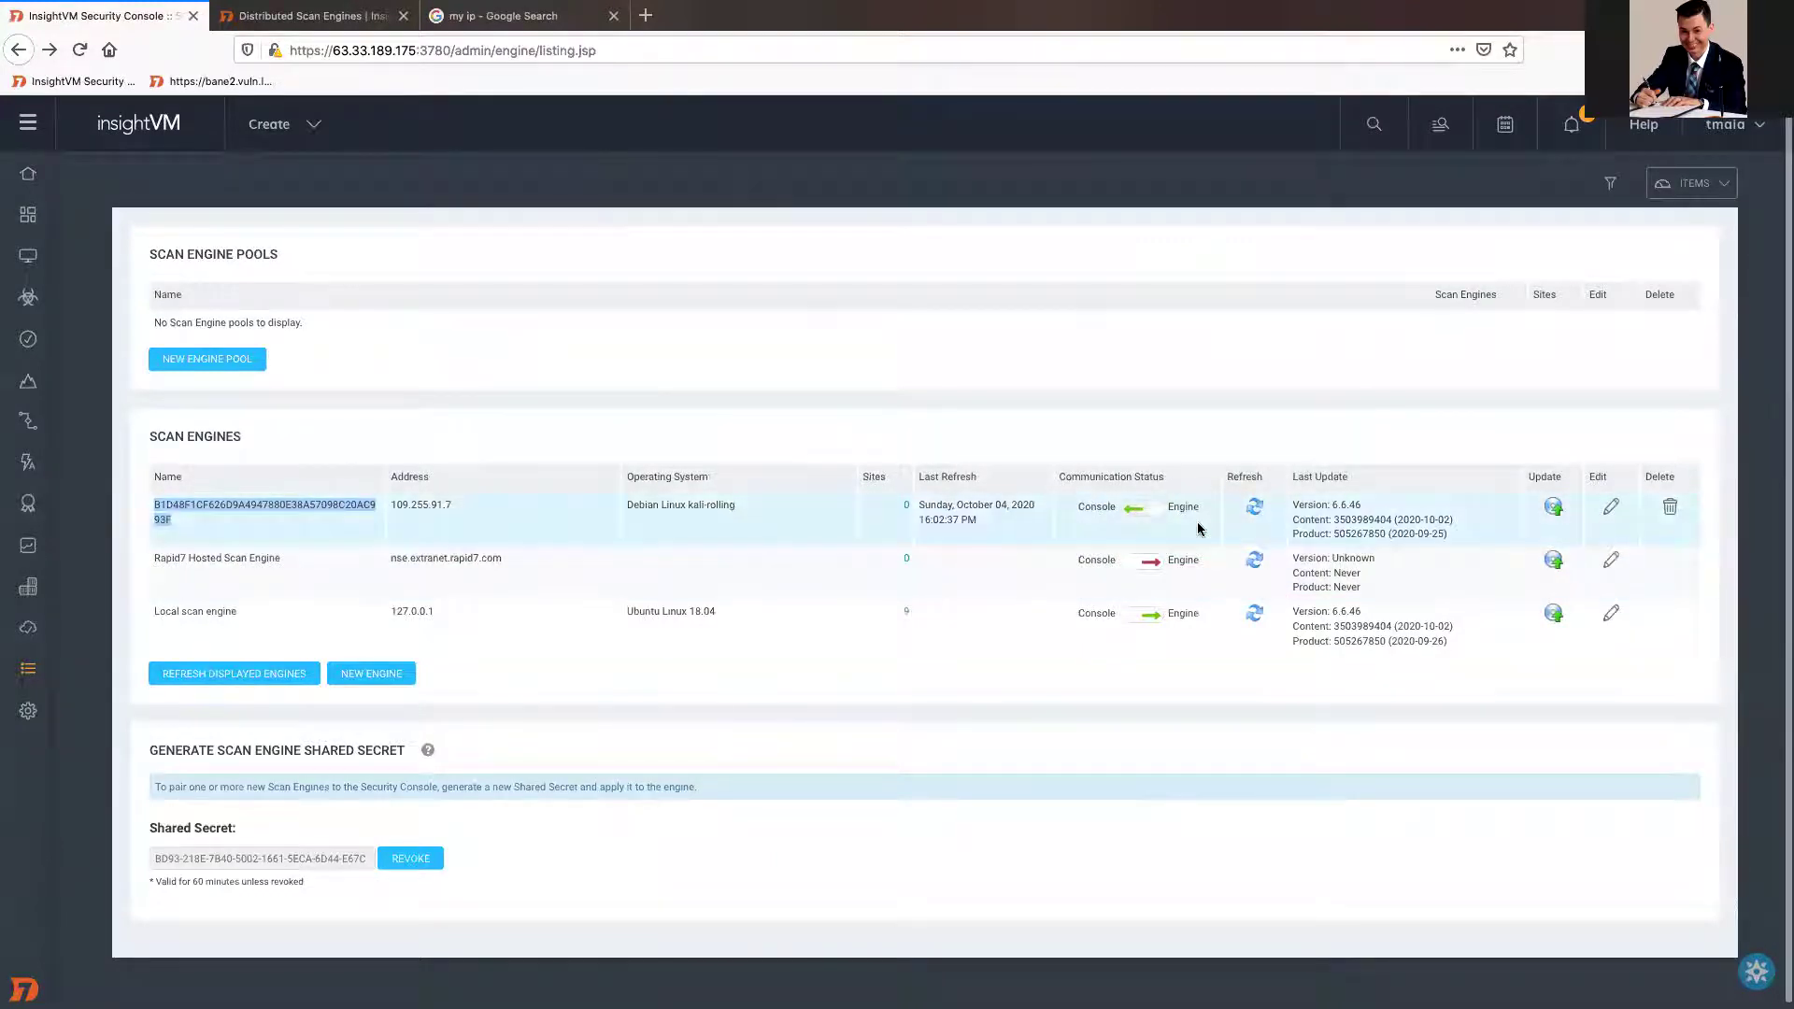
Rename the 109.255.91.7 engine to 'kali' with port 40814 and save.
{"action": "left_click", "coordinate": [1612, 506]}
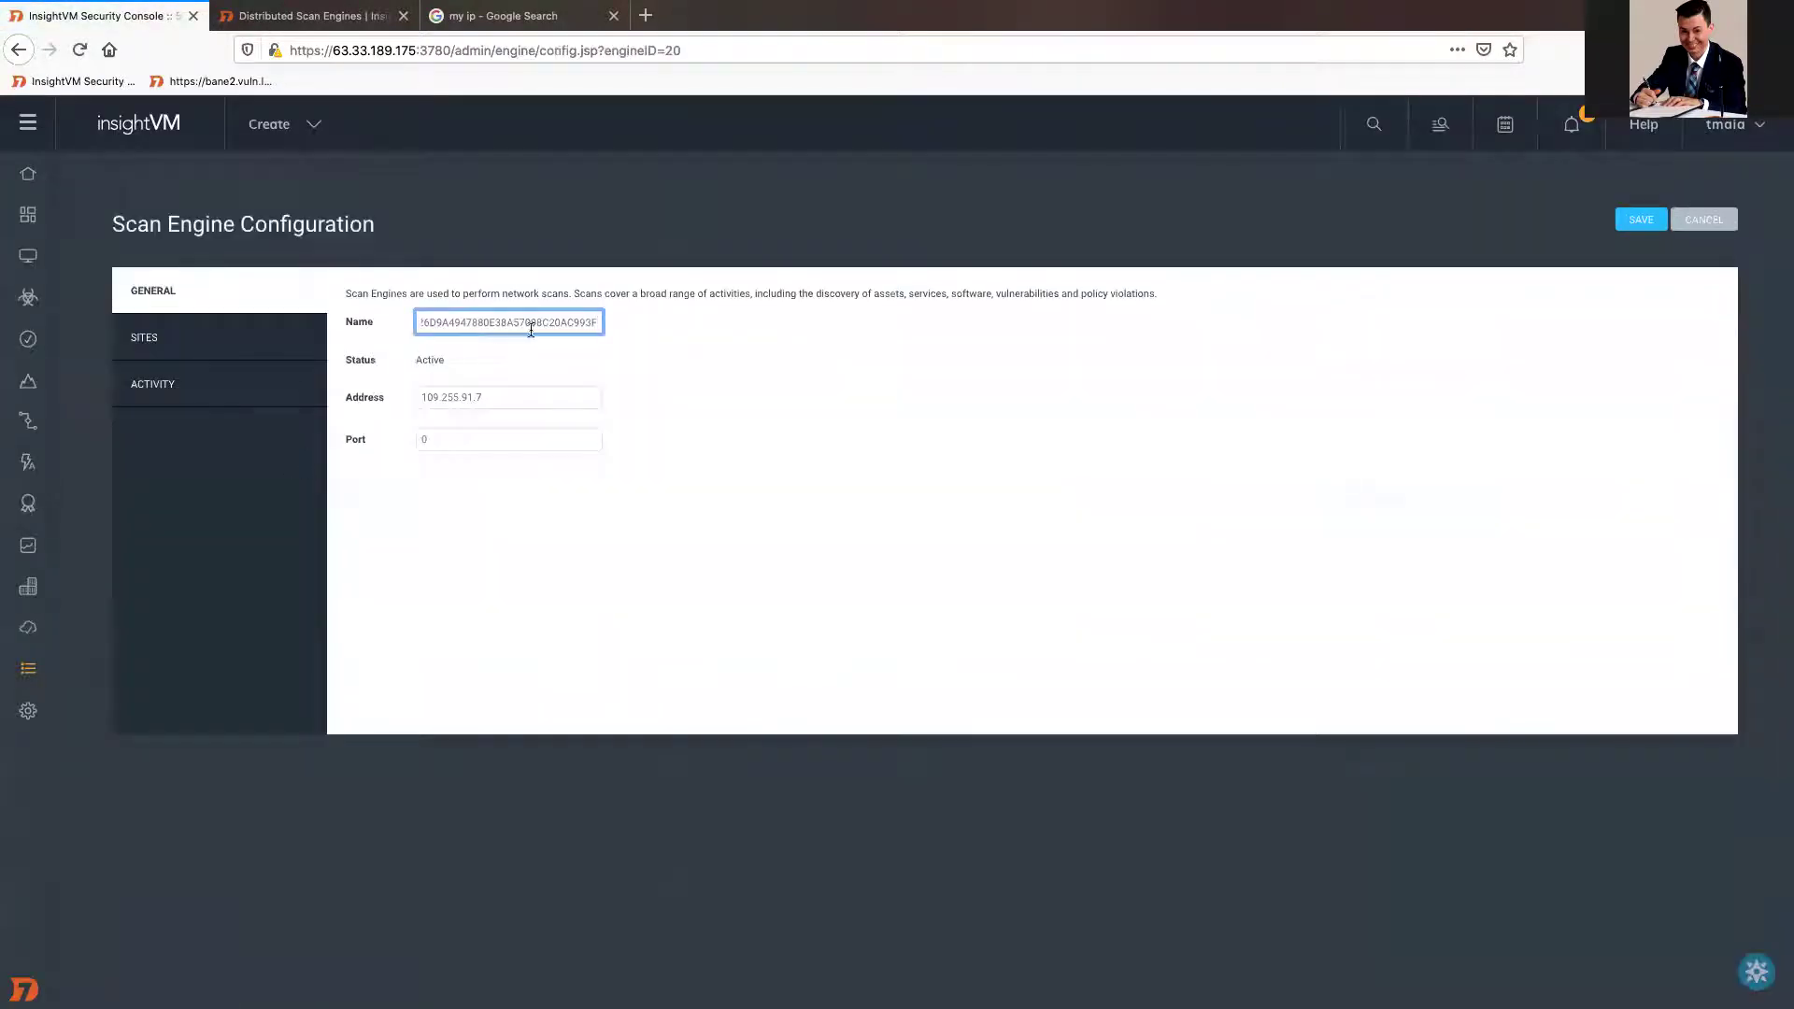
{"action": "triple_click", "coordinate": [542, 313]}
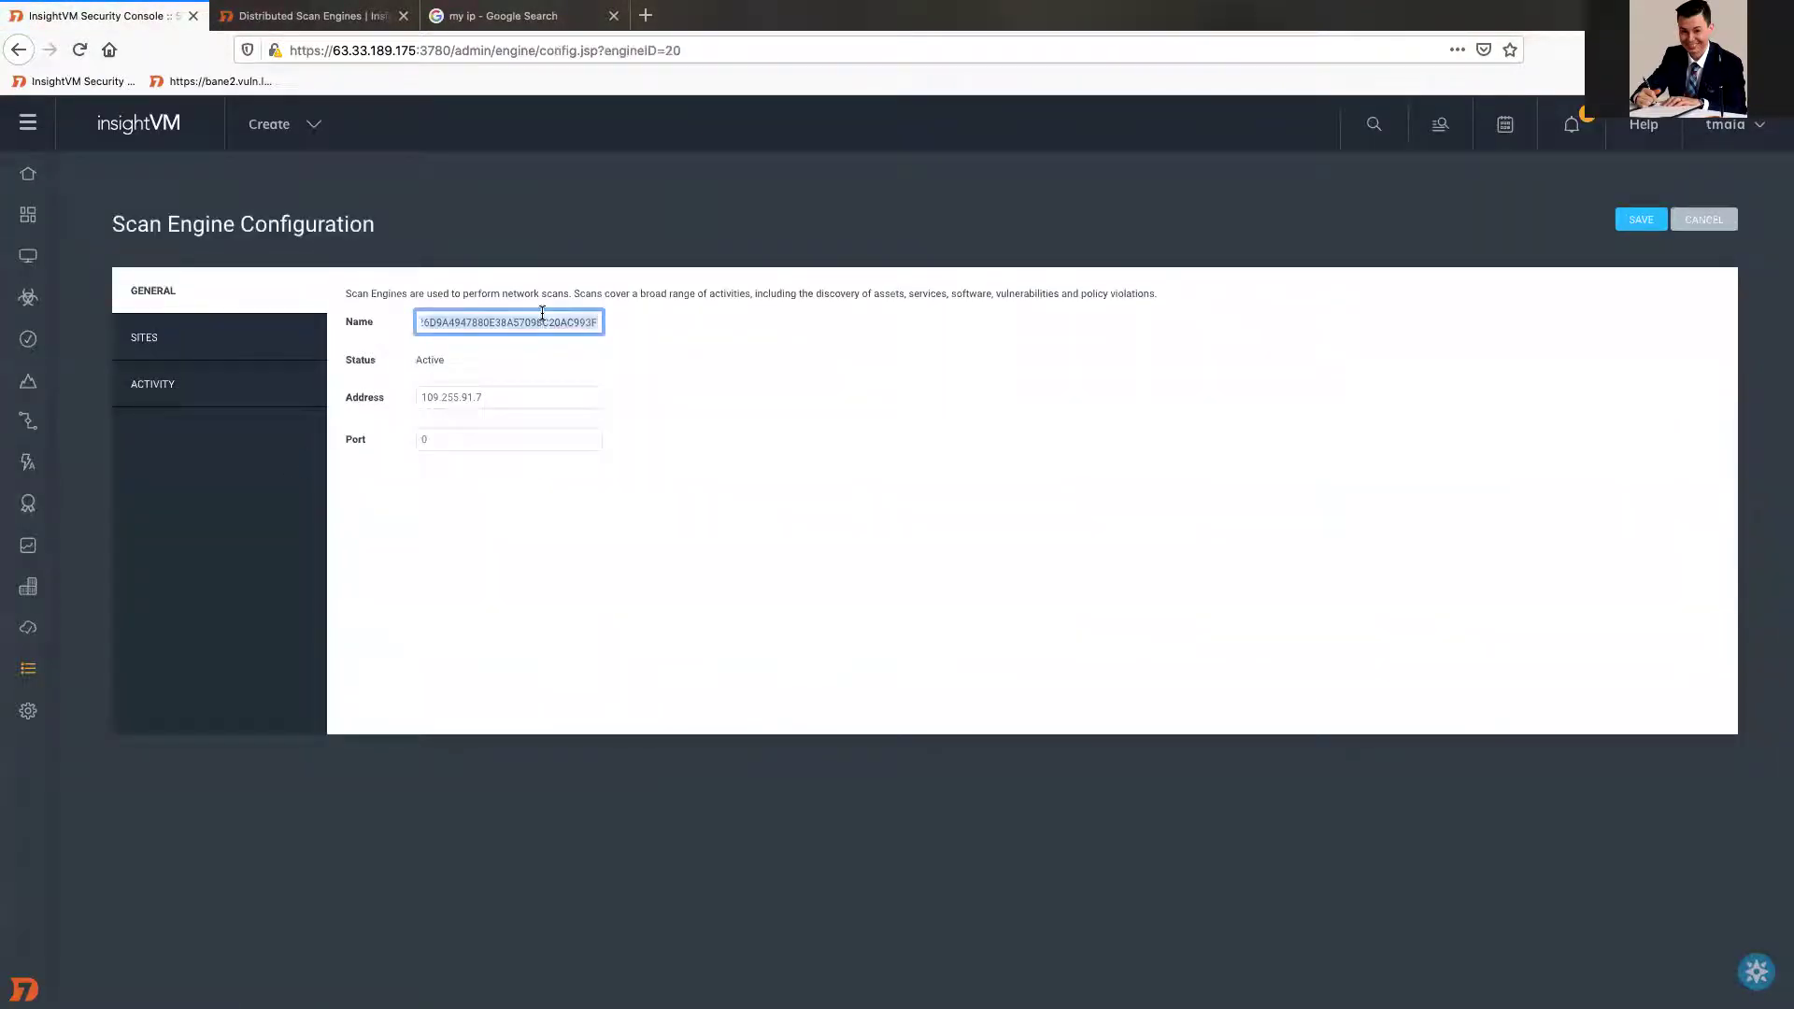
{"action": "type", "text": "kali"}
{"action": "key", "text": "Tab"}
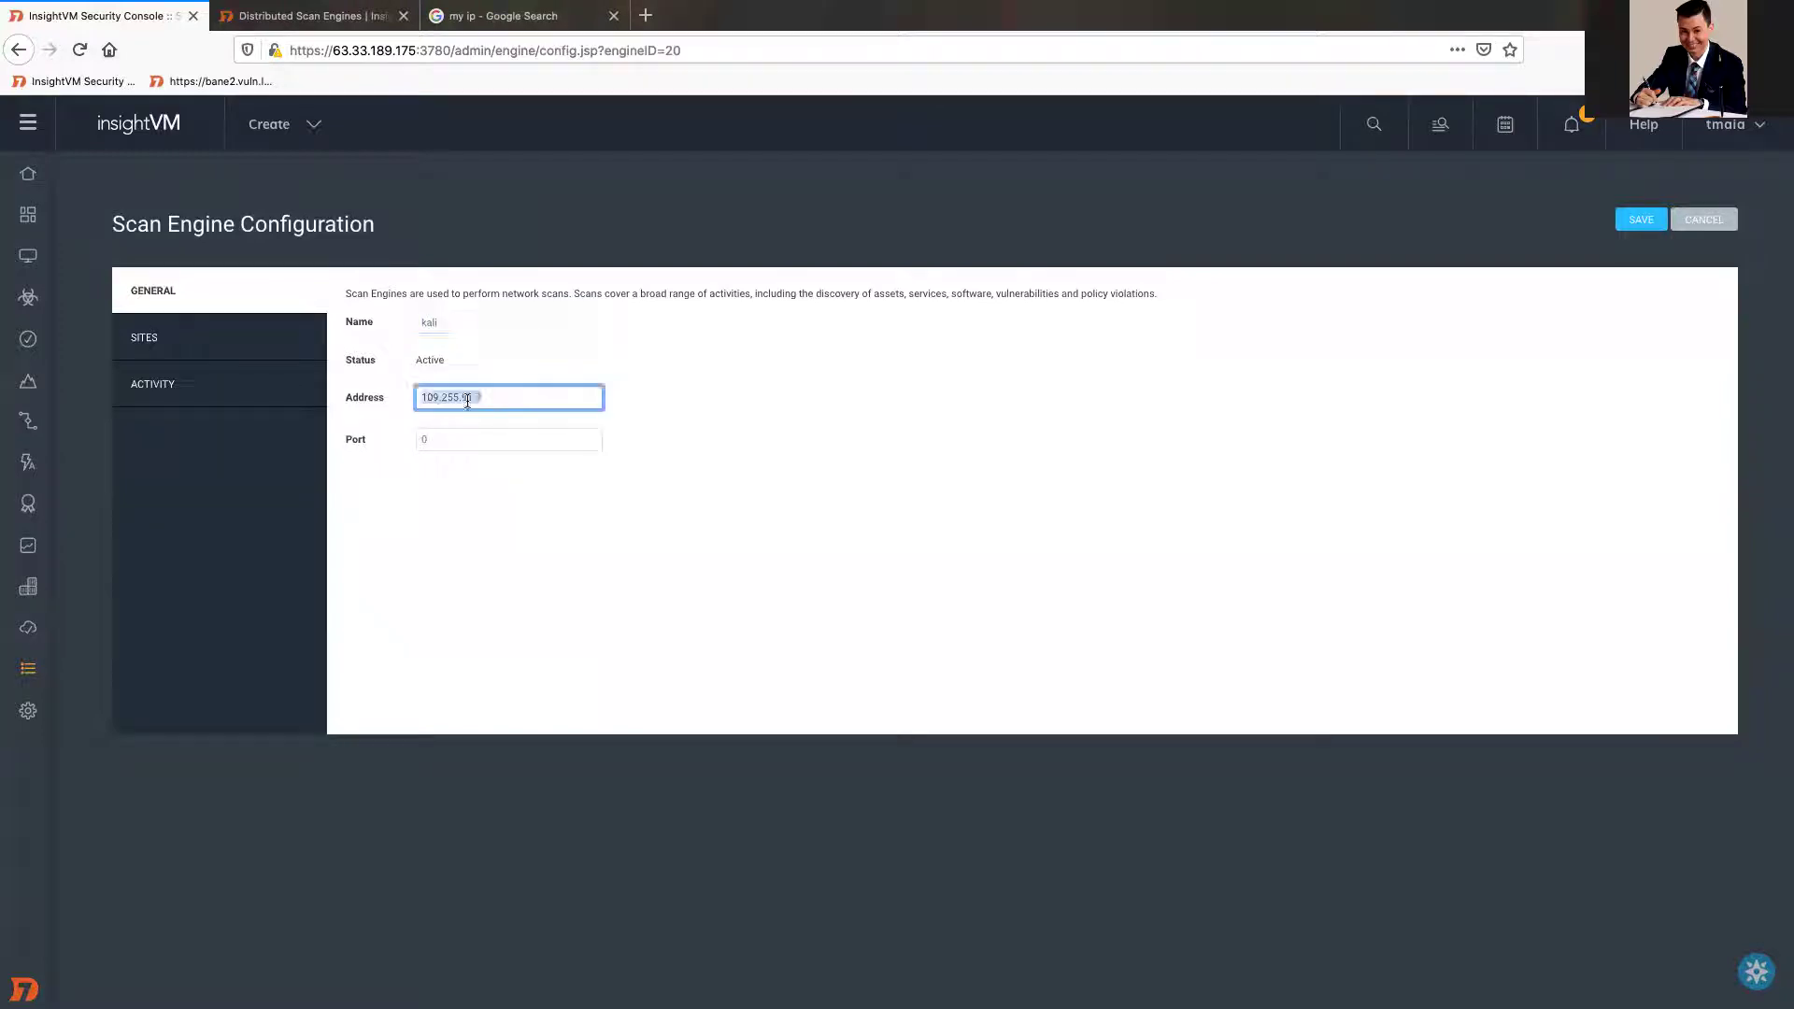
{"action": "key", "text": "Tab"}
{"action": "type", "text": "408"}
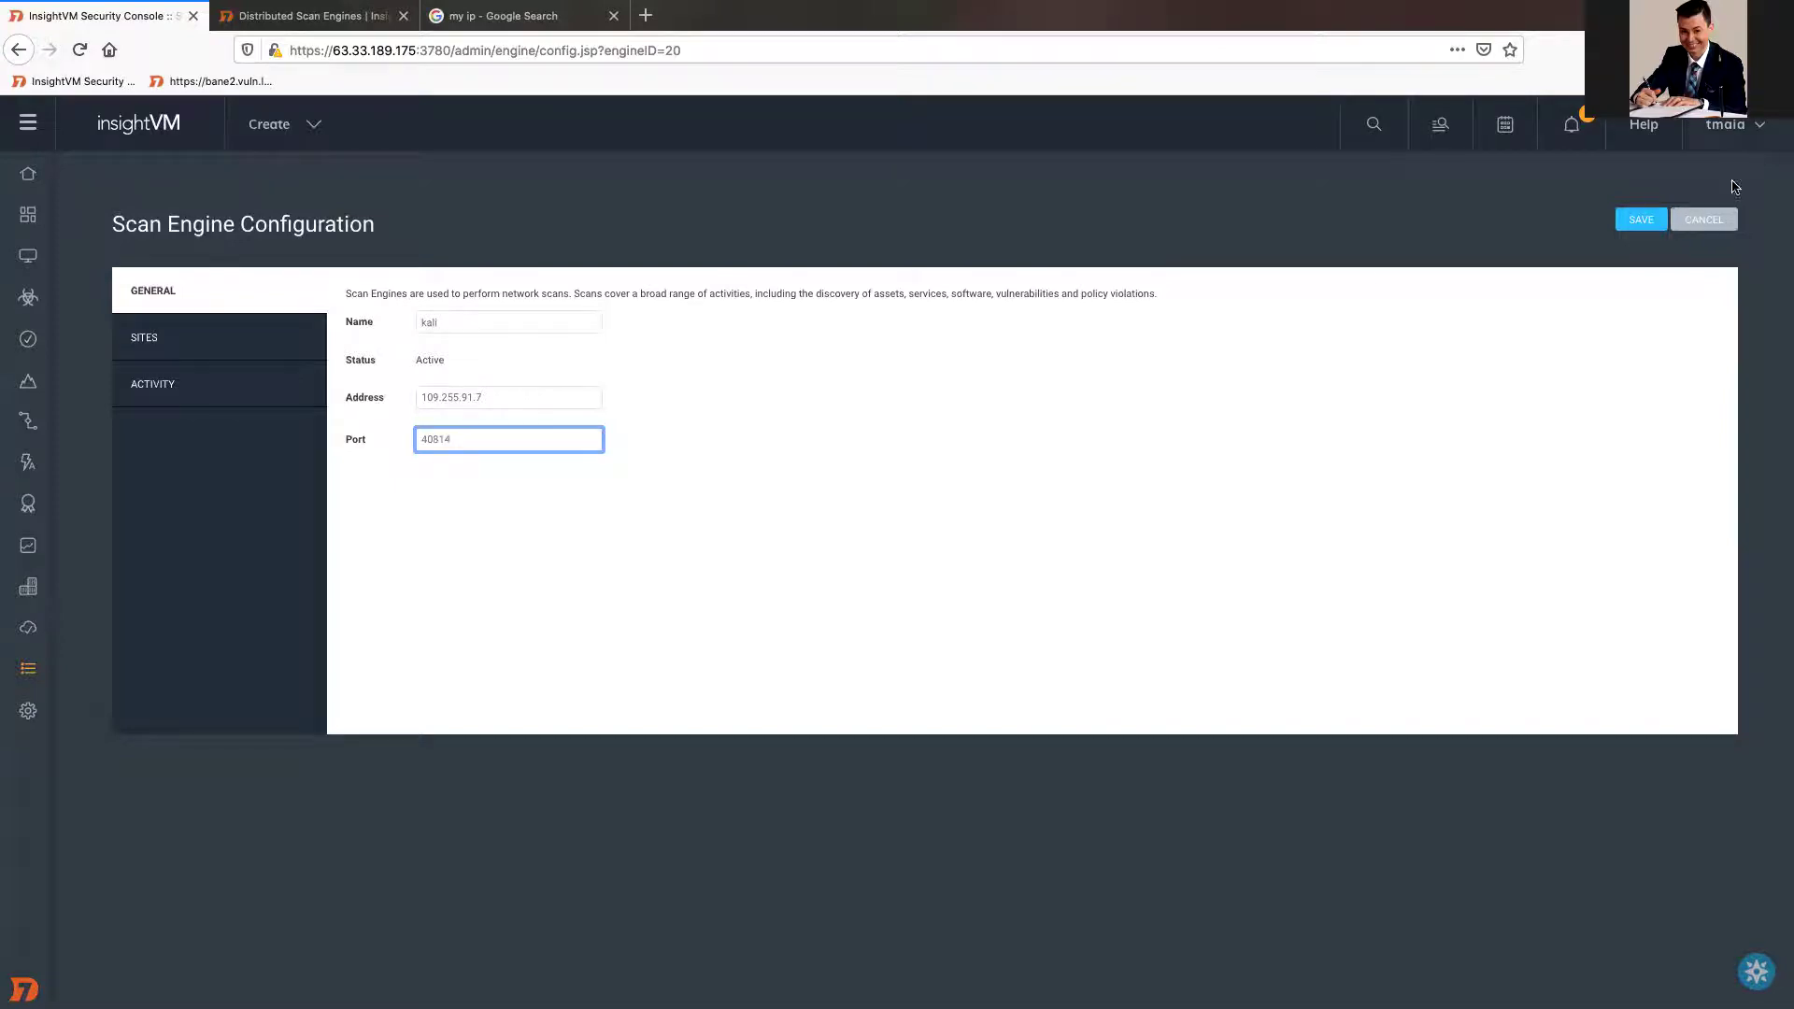
{"action": "left_click", "coordinate": [1633, 227]}
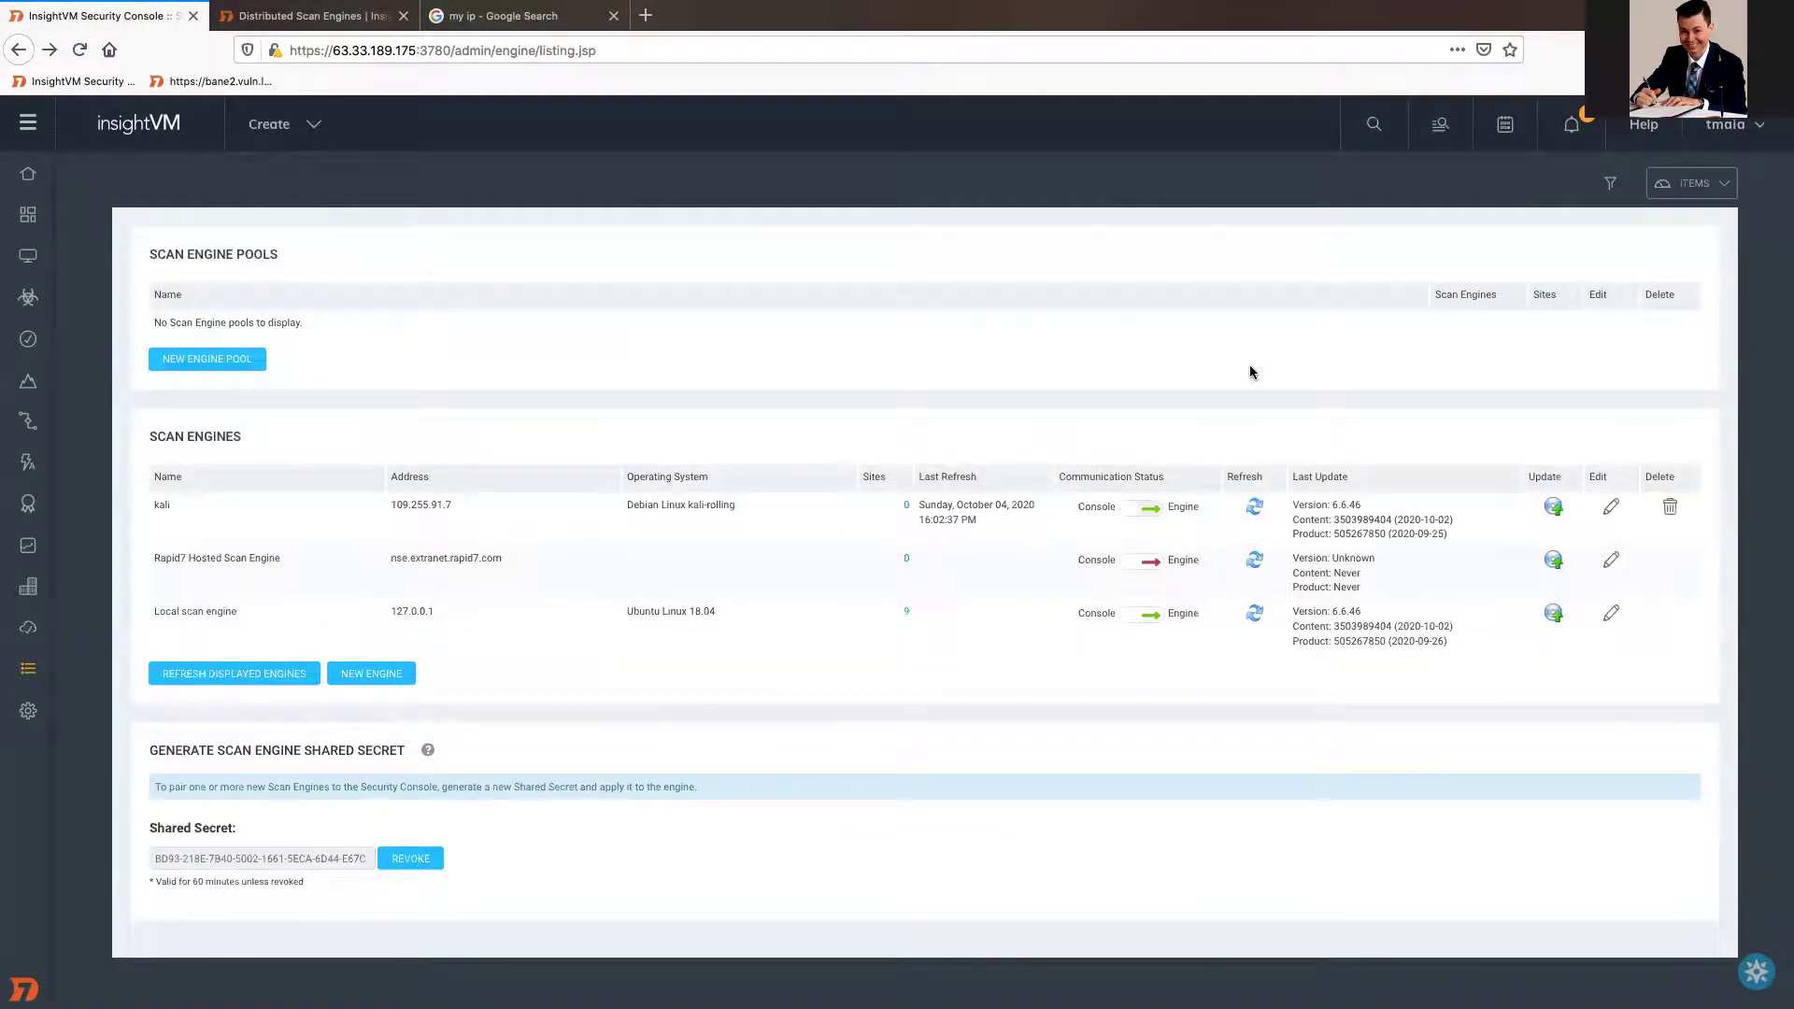
Check the kali engine's Console-to-Engine communication status and glance at the Kali VM.
{"action": "mouse_move", "coordinate": [1130, 564]}
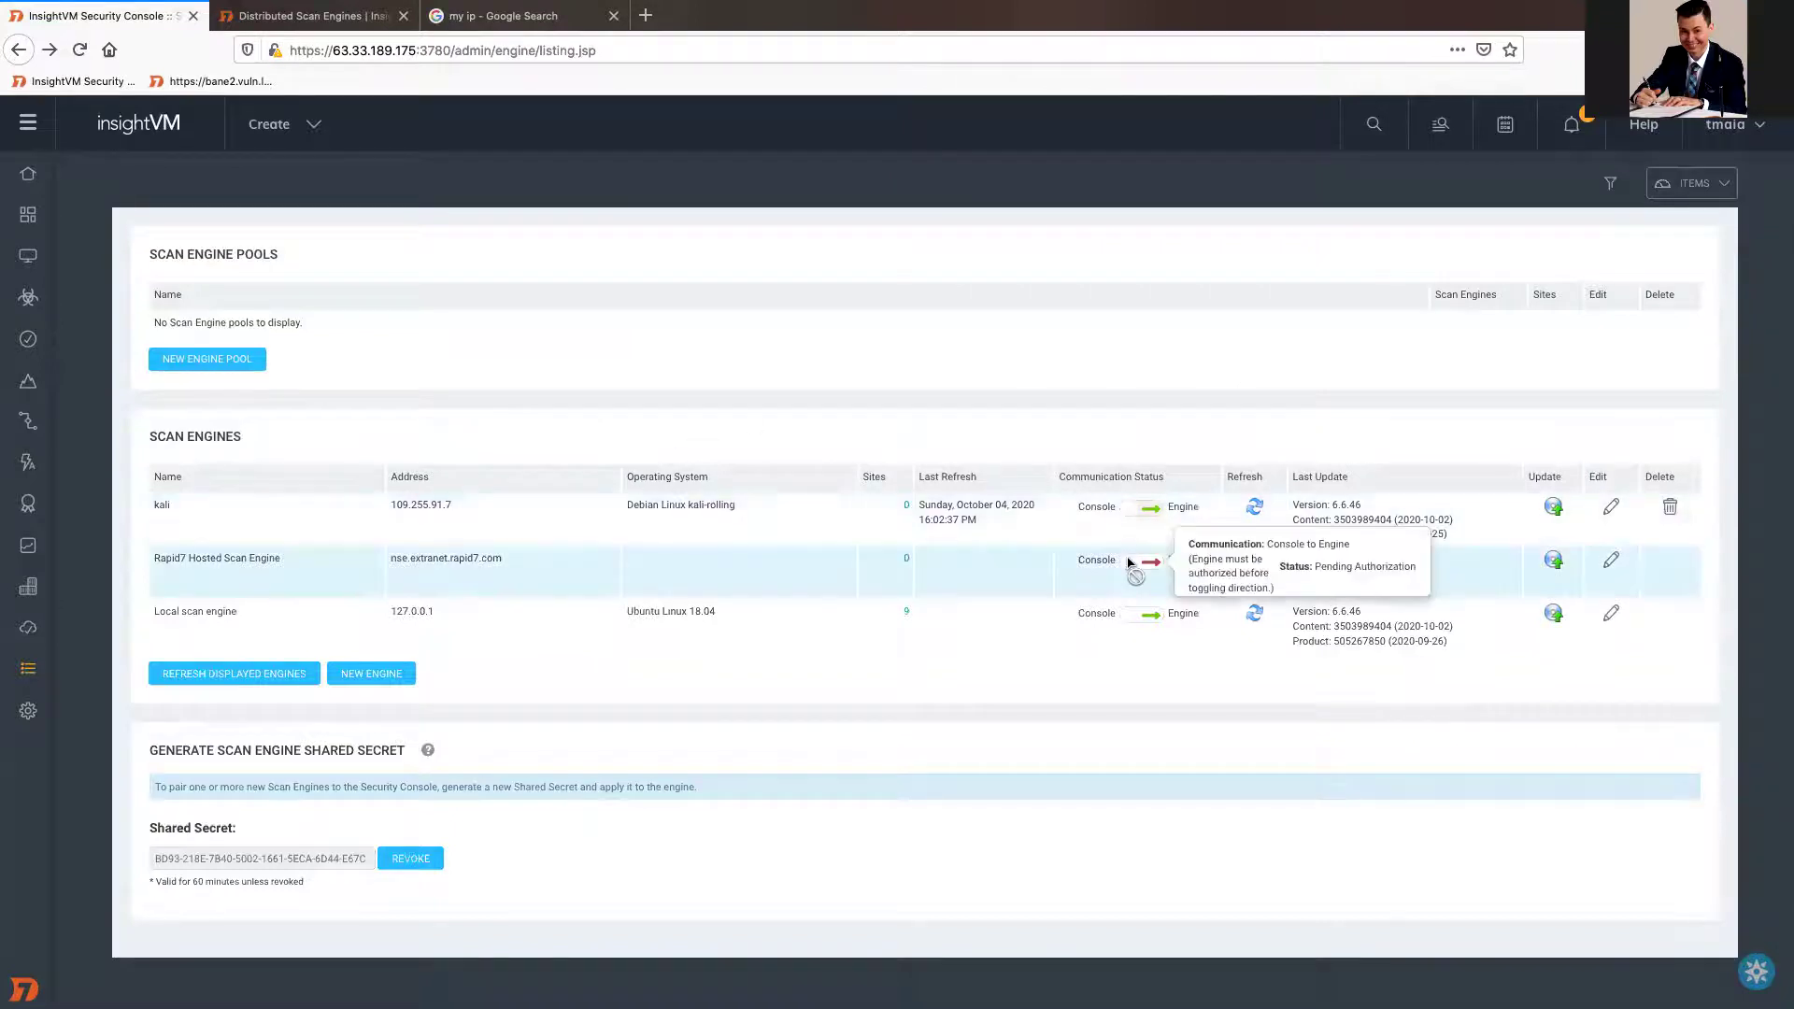
{"action": "mouse_move", "coordinate": [1151, 517]}
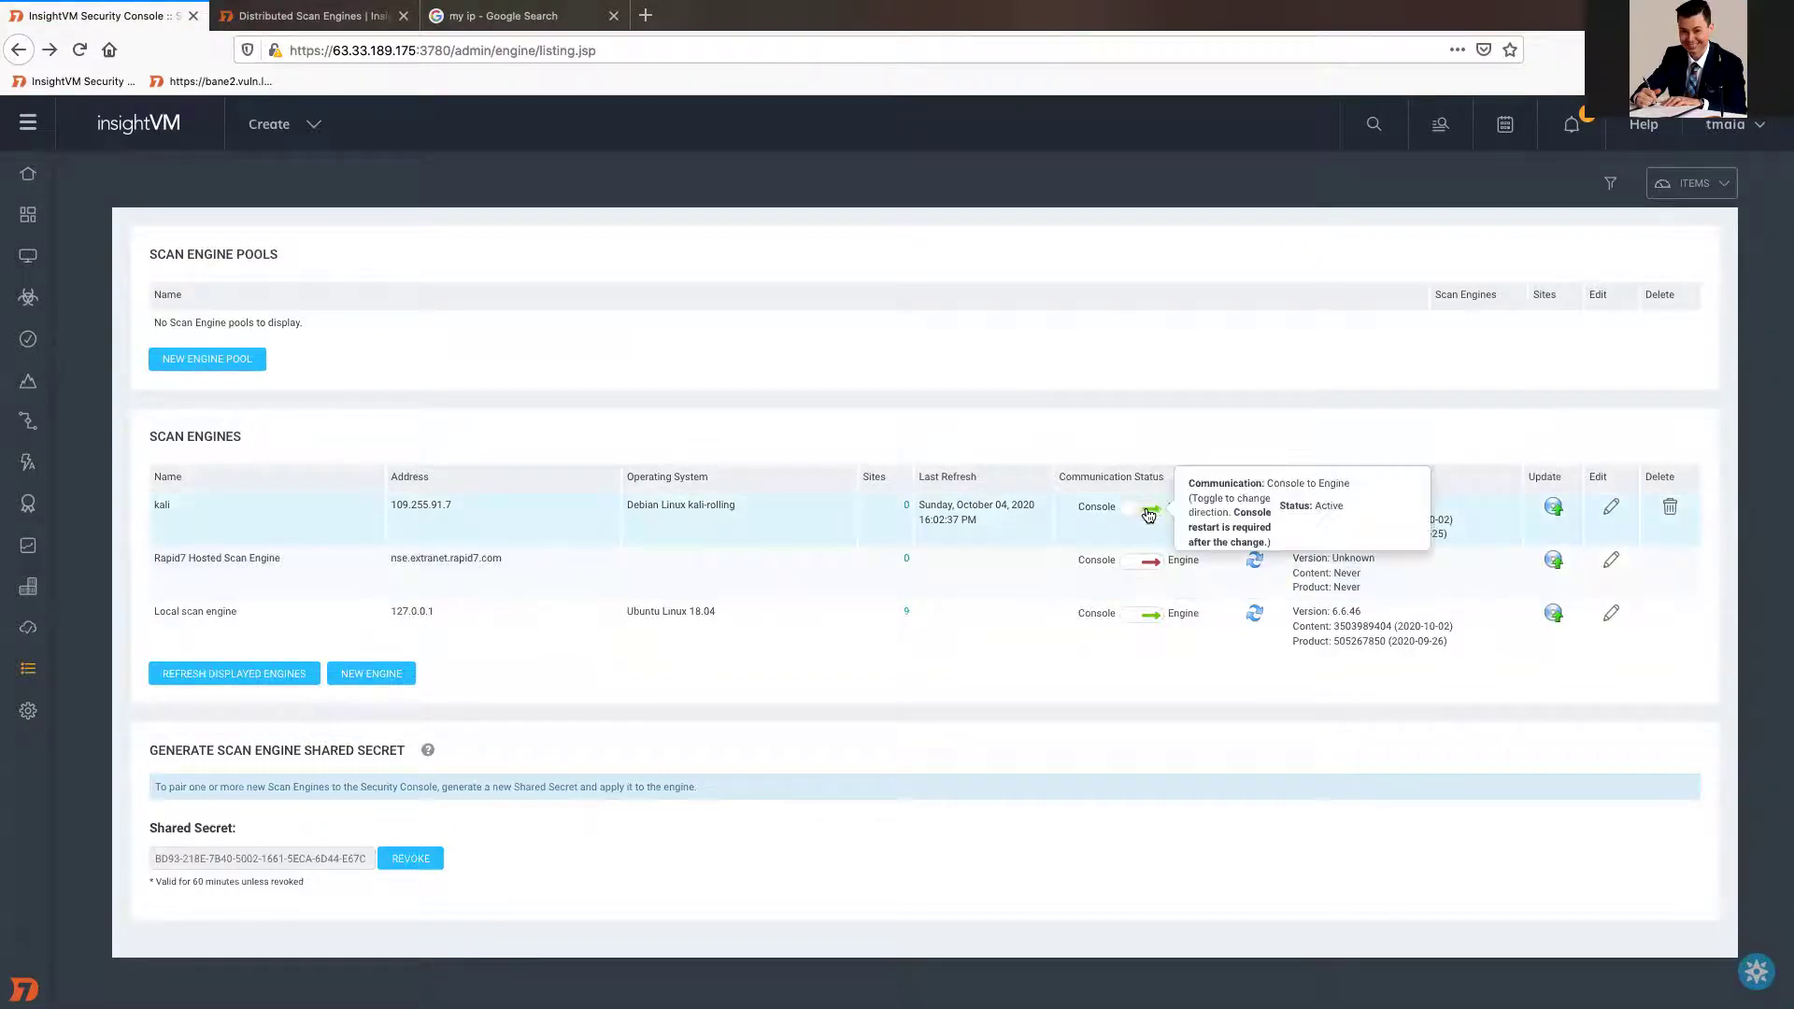
{"action": "key", "text": "ctrl+Right"}
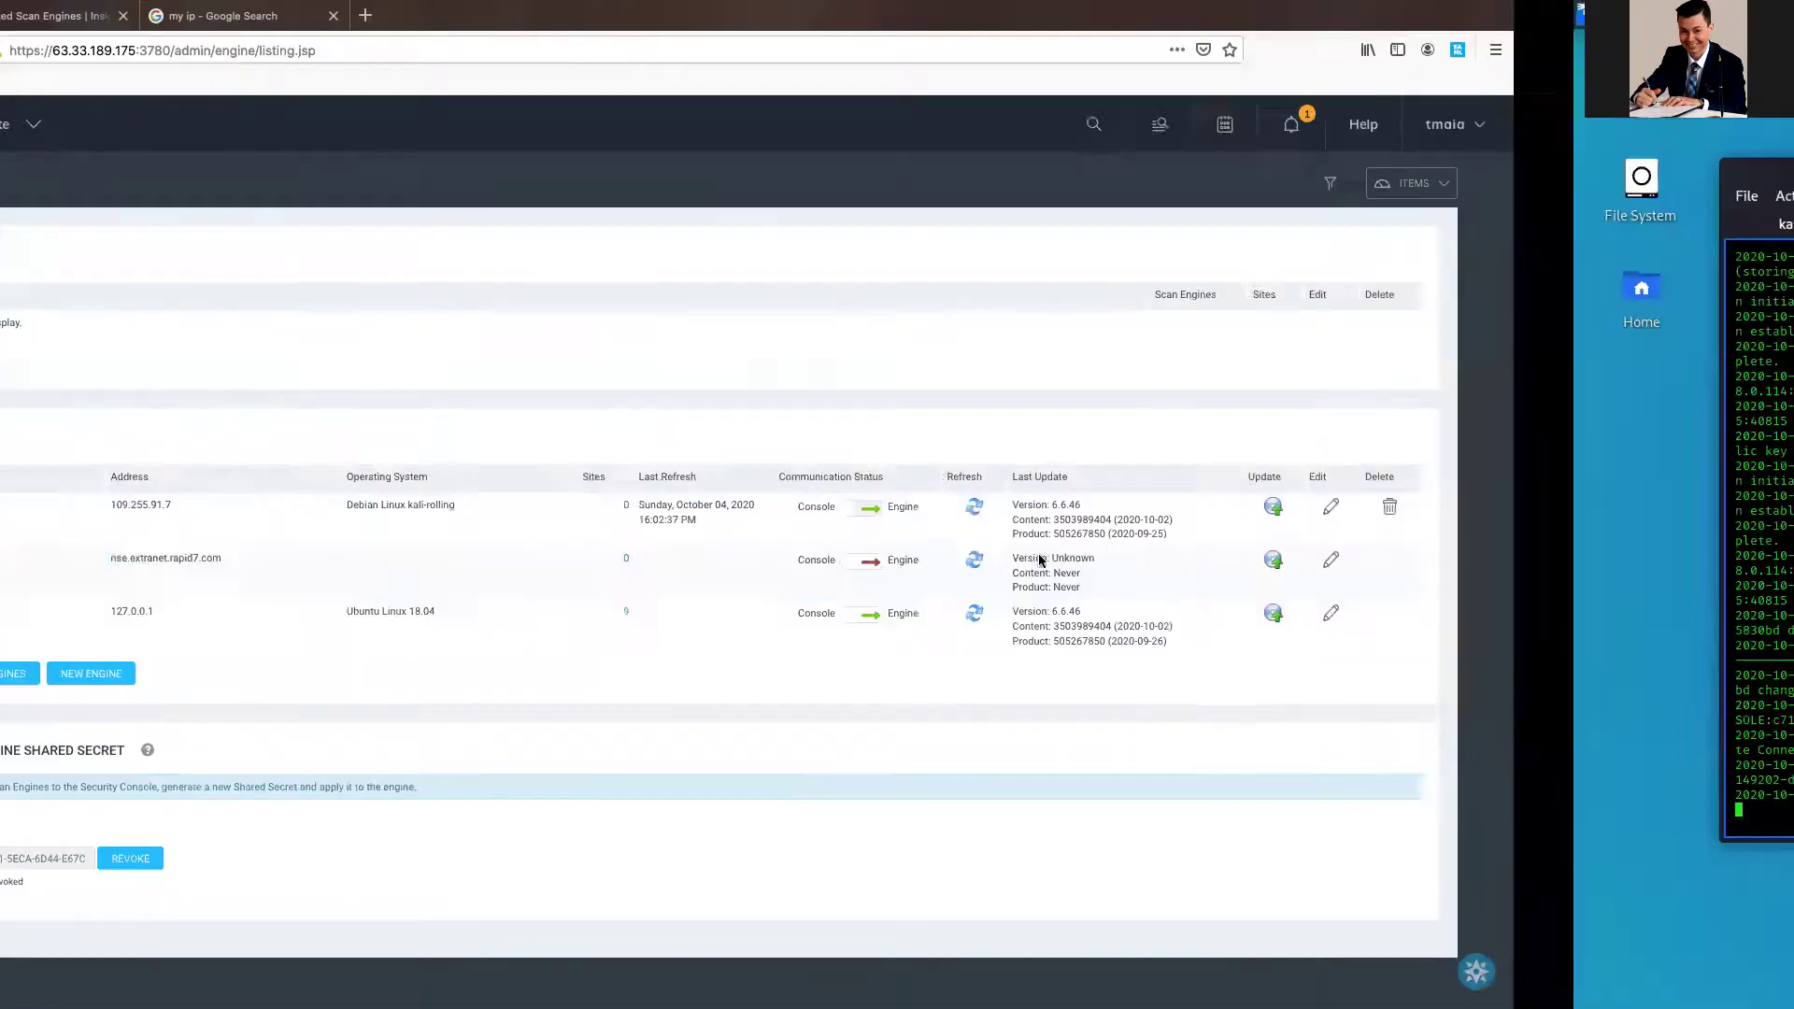
{"action": "key", "text": "ctrl+Left"}
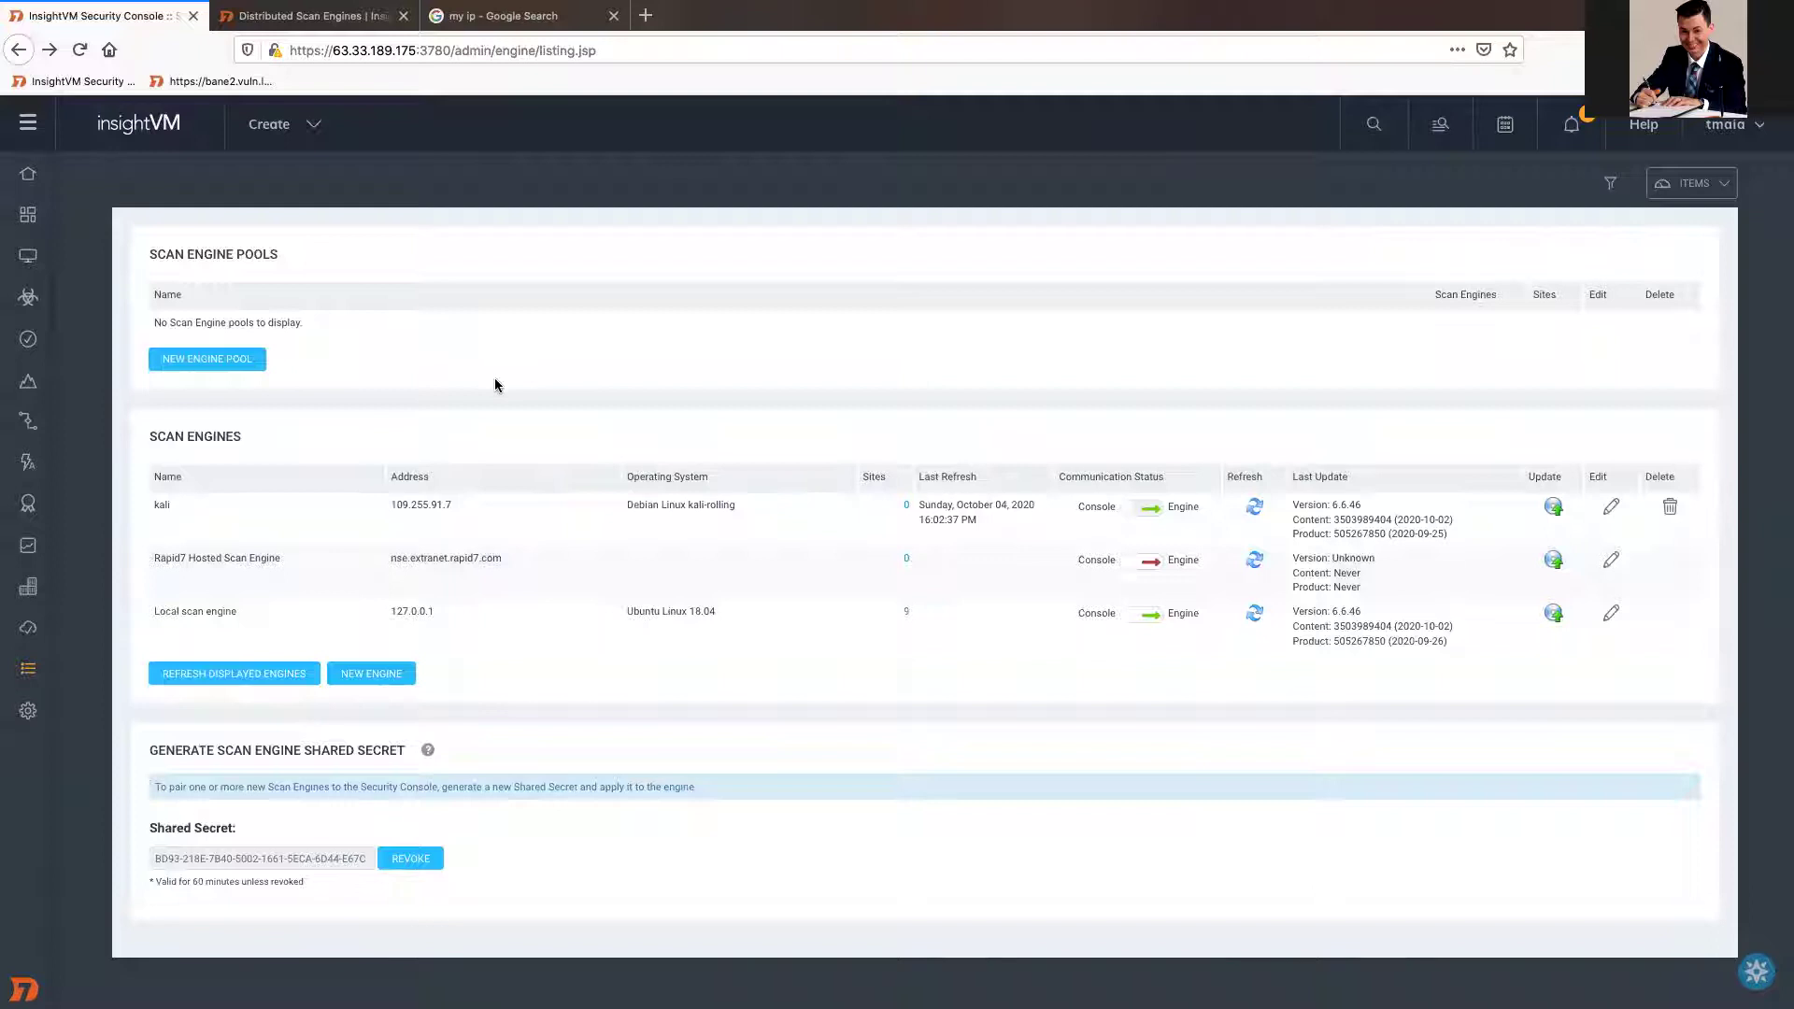
Read the restart step and Modify consoles.xml instructions in the Distributed Scan Engines docs, then return to InsightVM.
{"action": "left_click", "coordinate": [323, 19]}
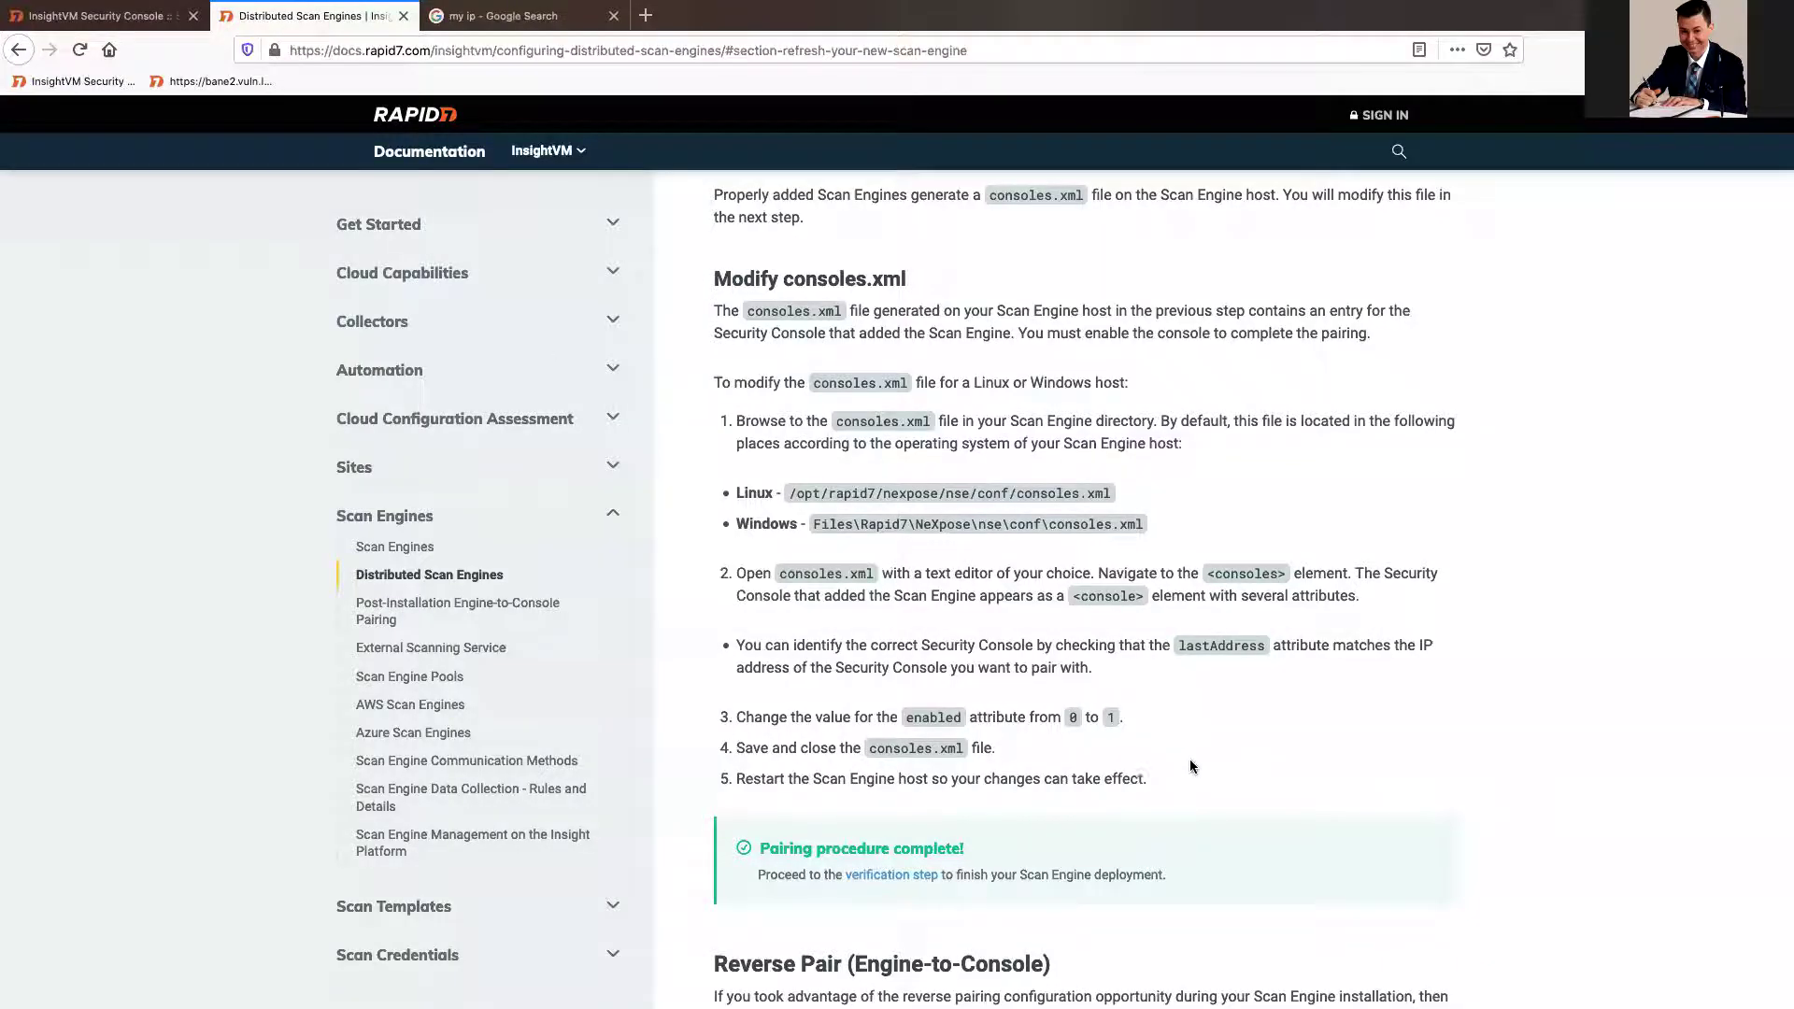
{"action": "left_click_drag", "start_coordinate": [1176, 787], "coordinate": [1216, 746]}
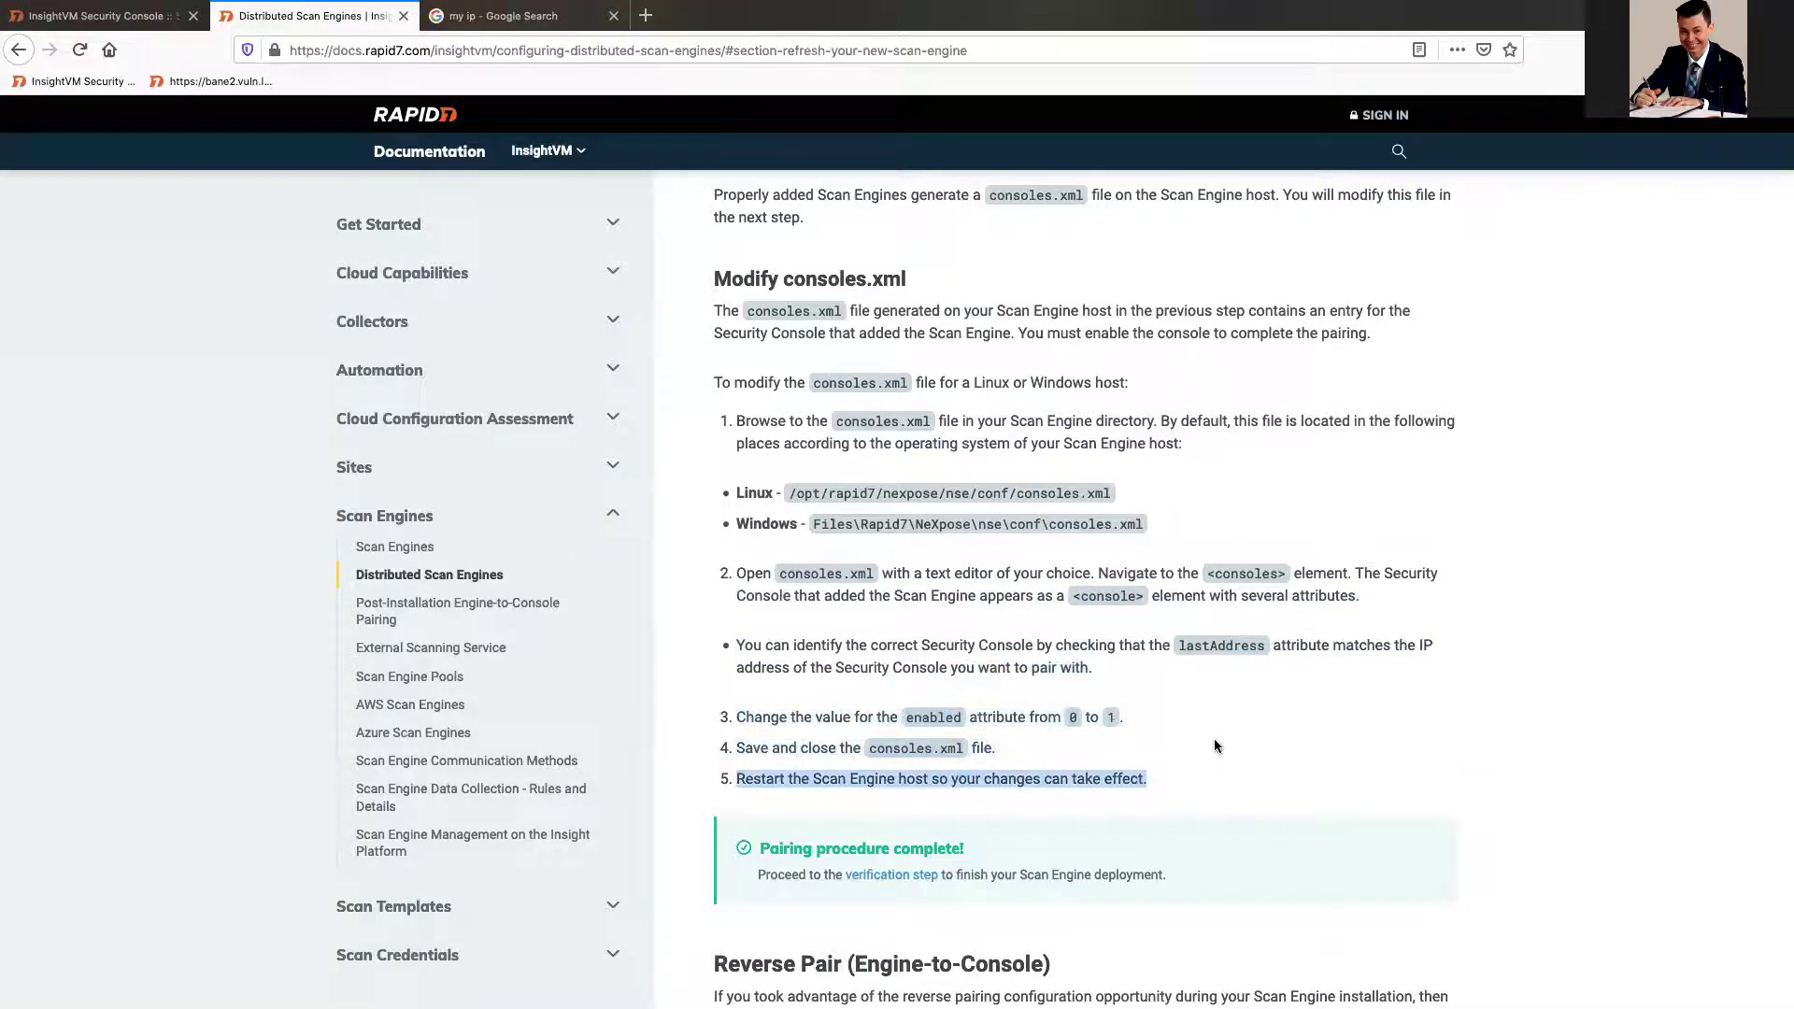
{"action": "left_click", "coordinate": [1216, 746]}
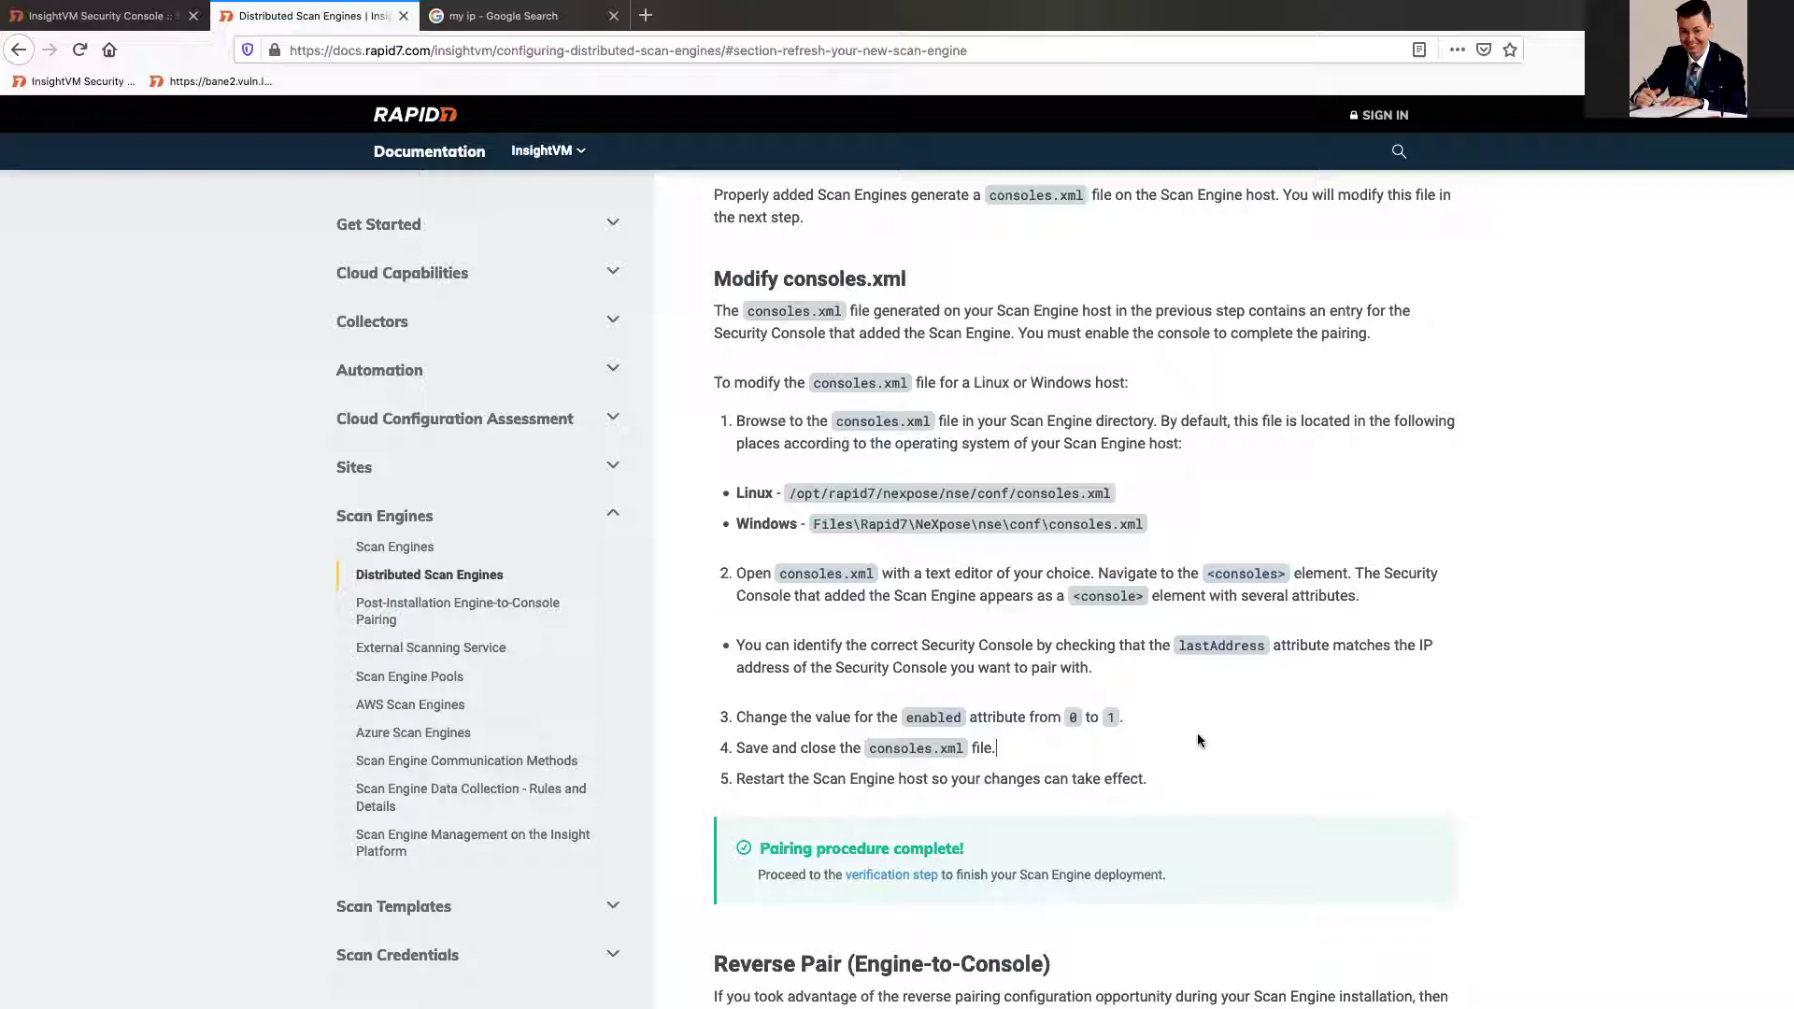
{"action": "left_click_drag", "start_coordinate": [710, 298], "coordinate": [1004, 636]}
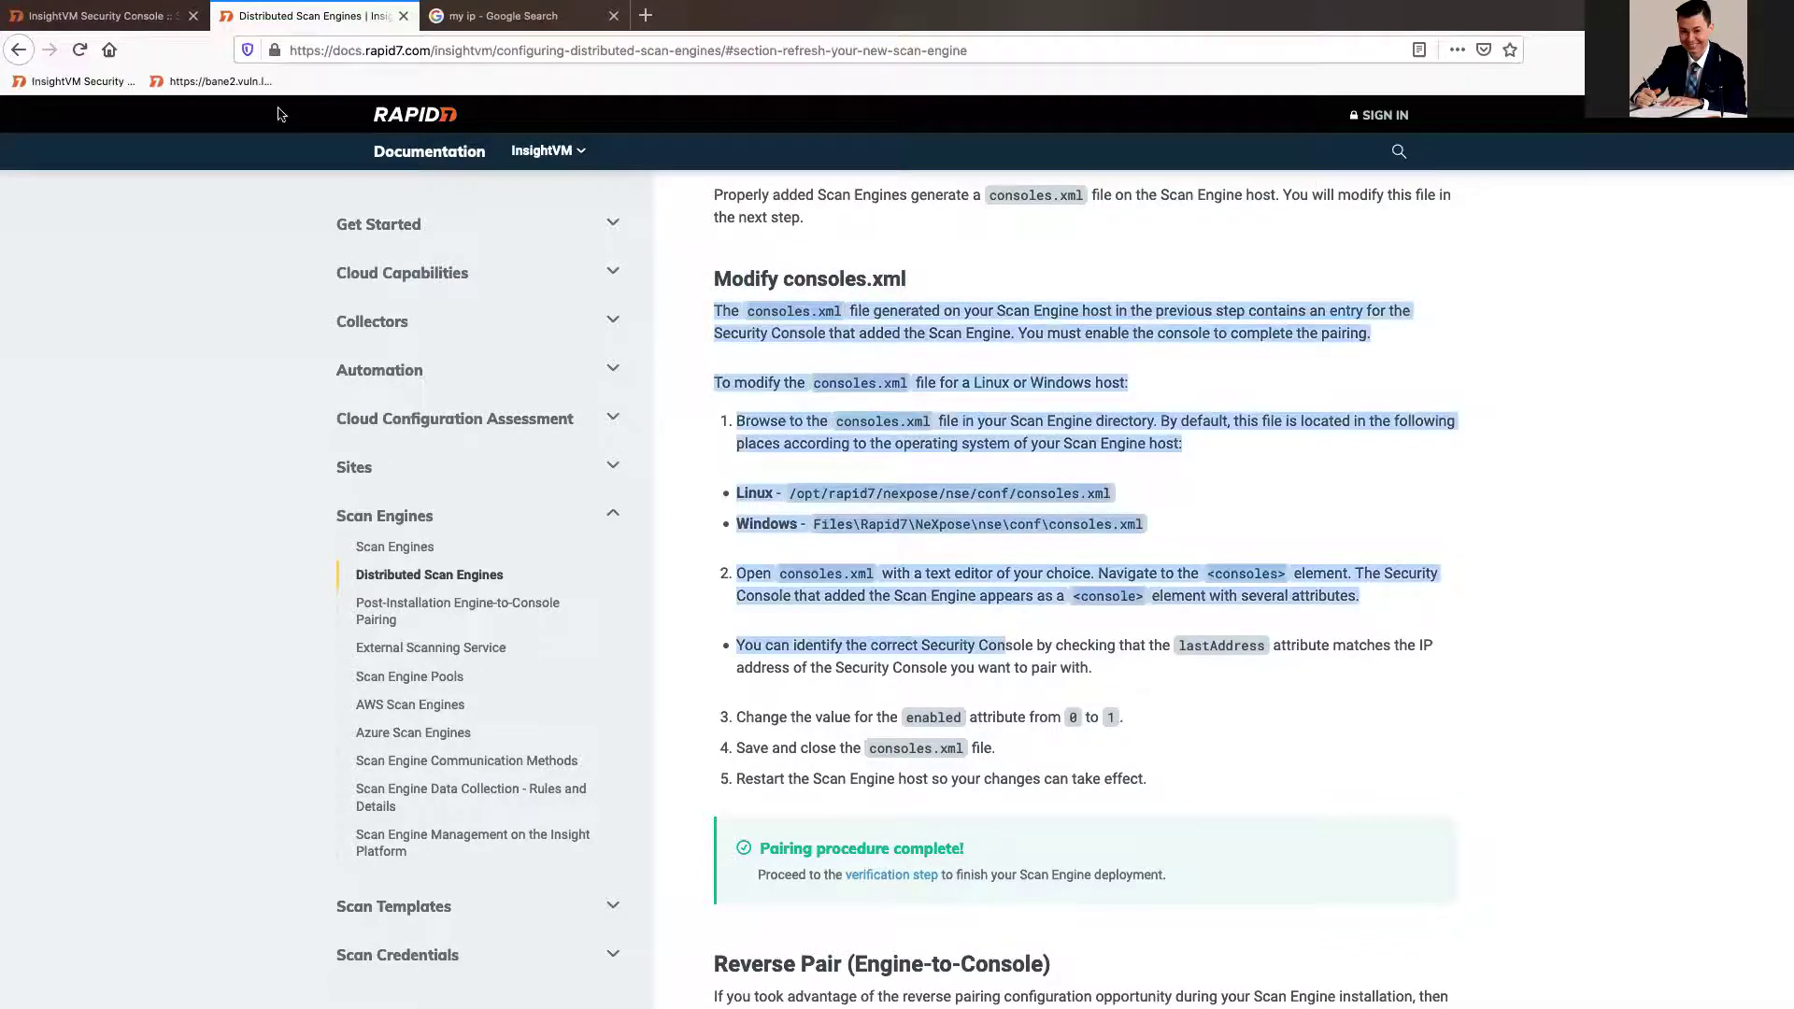
{"action": "left_click", "coordinate": [120, 16]}
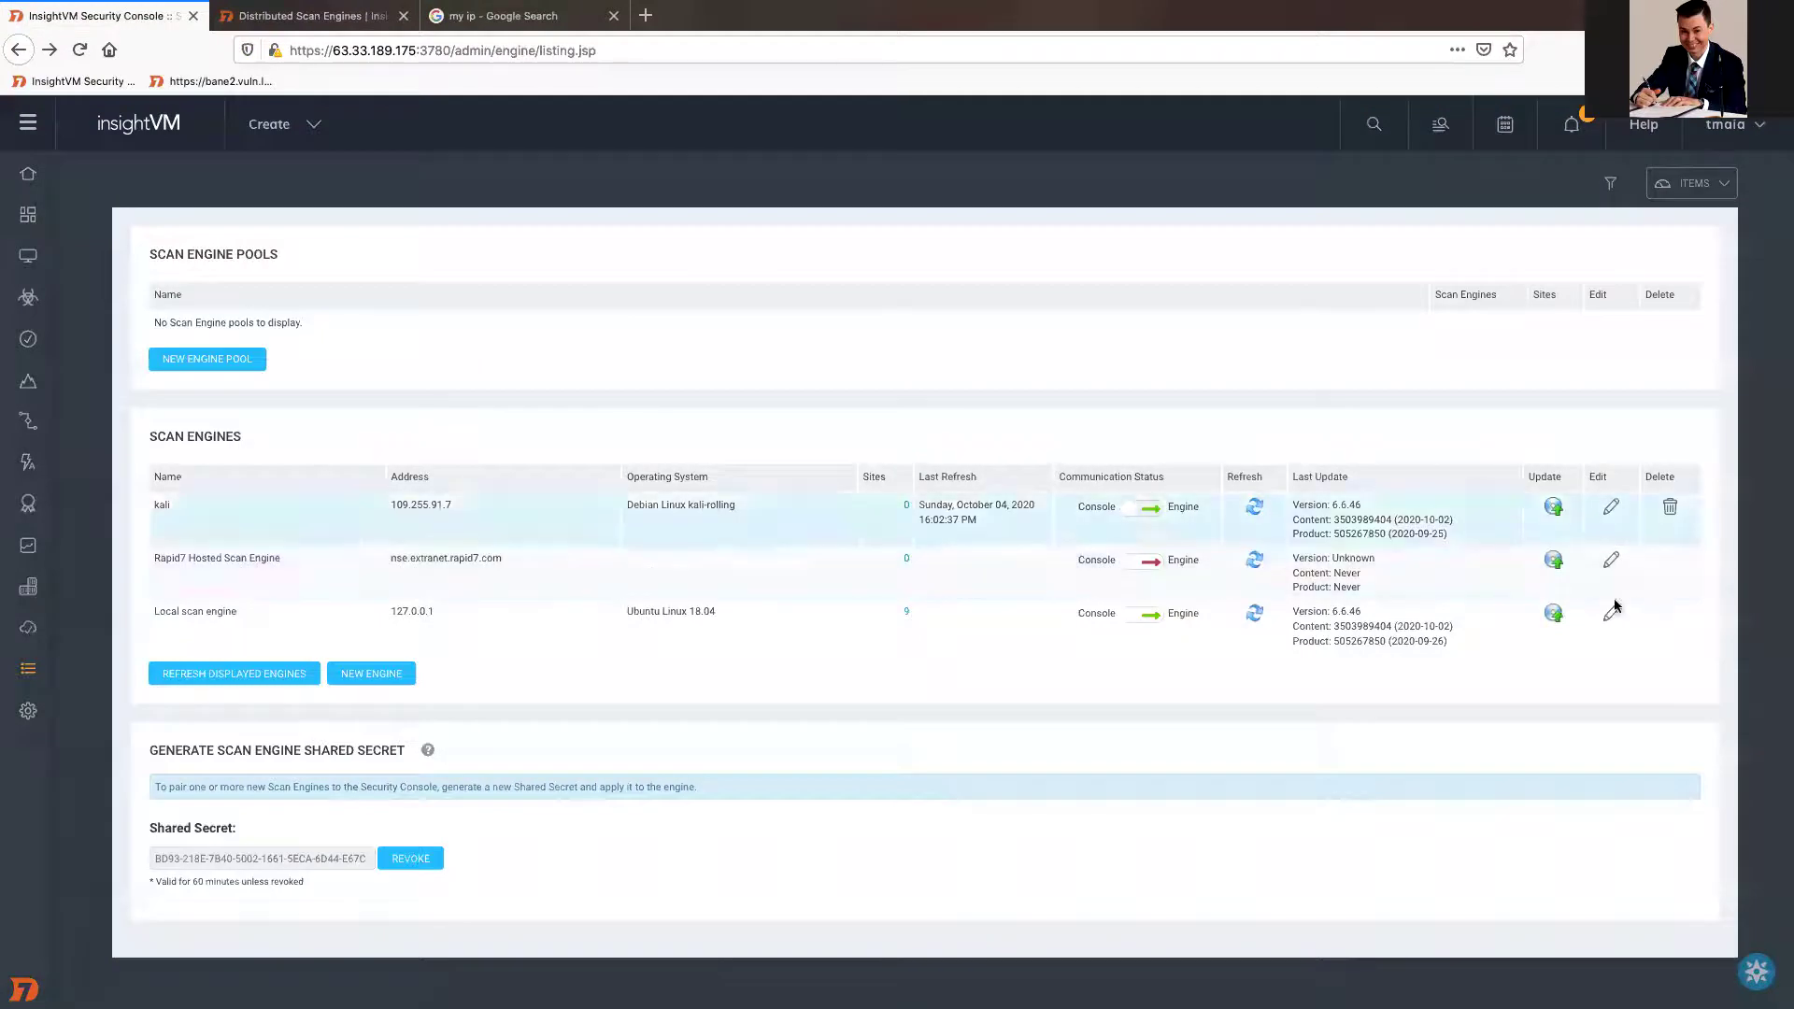